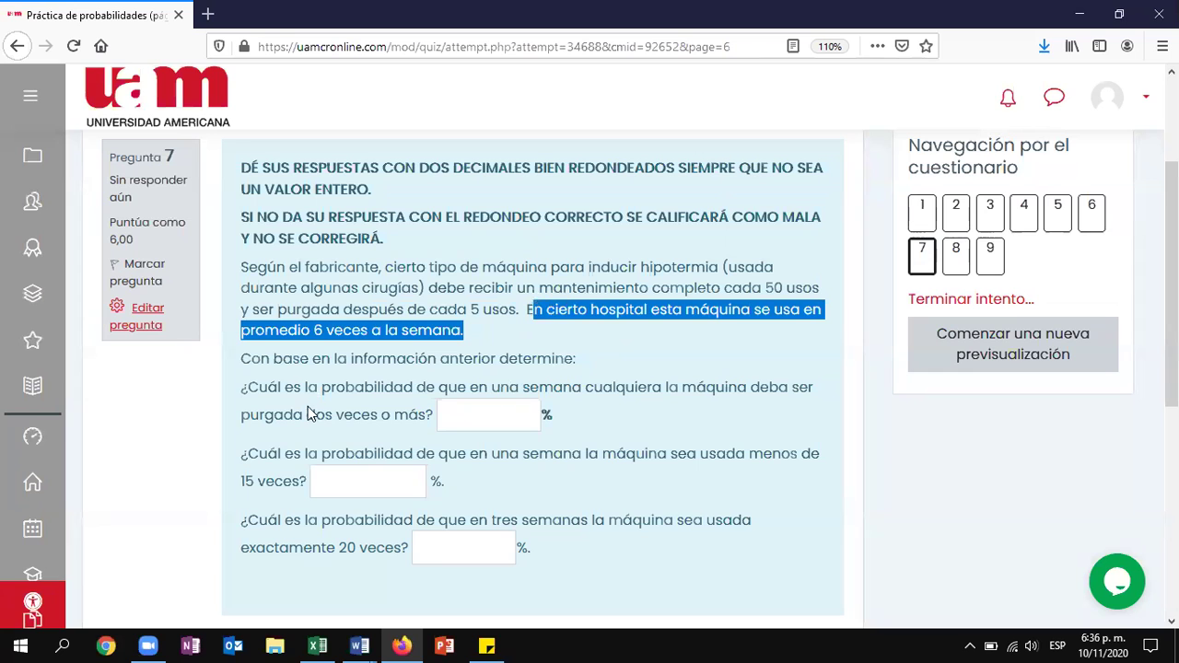
- Copy the manufacturer's sentence on maintenance every 50 uses and purging every 5 uses from quiz question 7 into cell E1 in Excel
left_click_drag(517, 309, 243, 273)
key("ctrl+c")
key("alt+Tab")
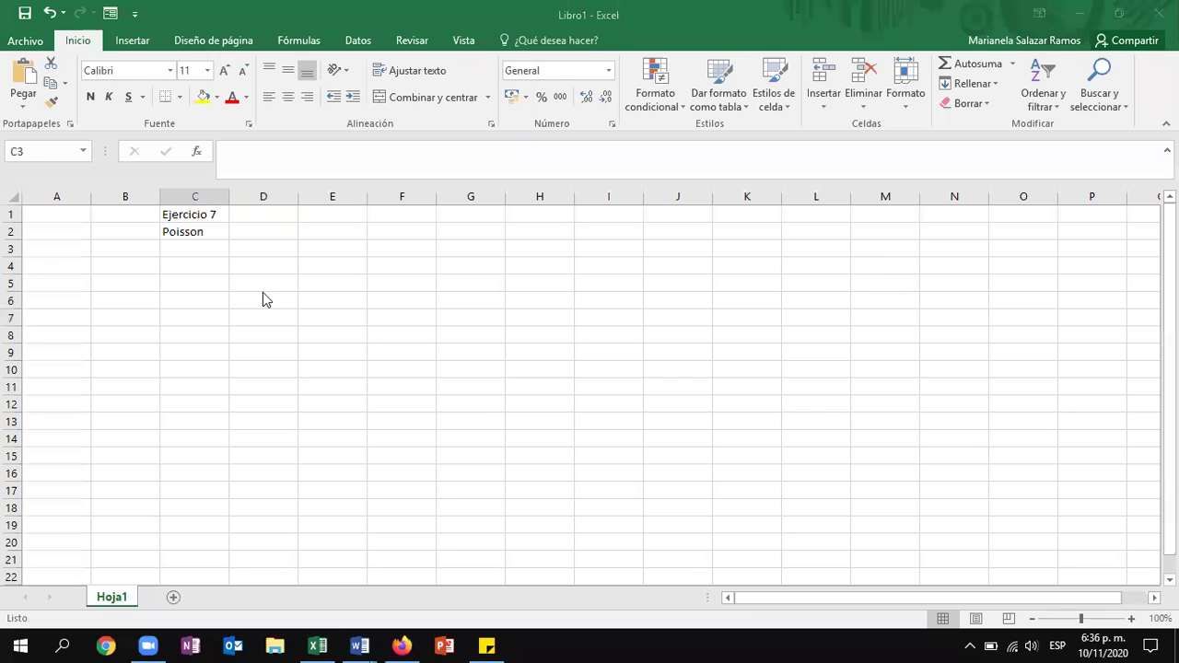
left_click(414, 216)
key("ctrl+v")
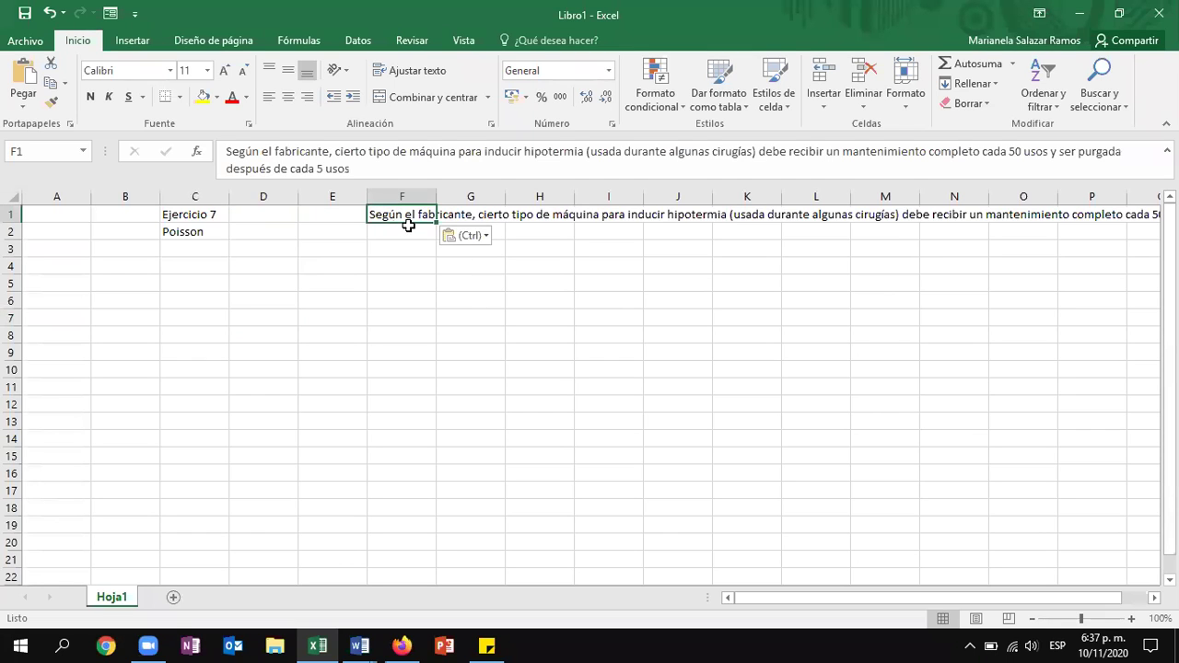
left_click_drag(396, 227, 332, 226)
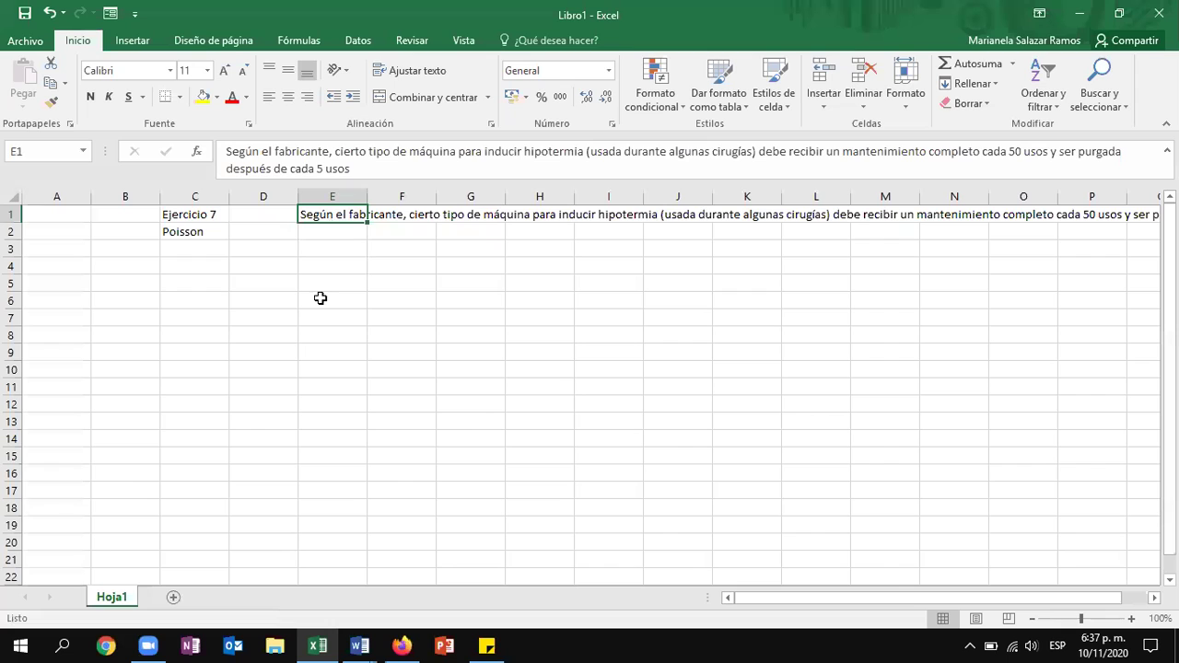
- Enter the label "Mantenimiento" in C4 with the value "50 usos" in E4
left_click(180, 265)
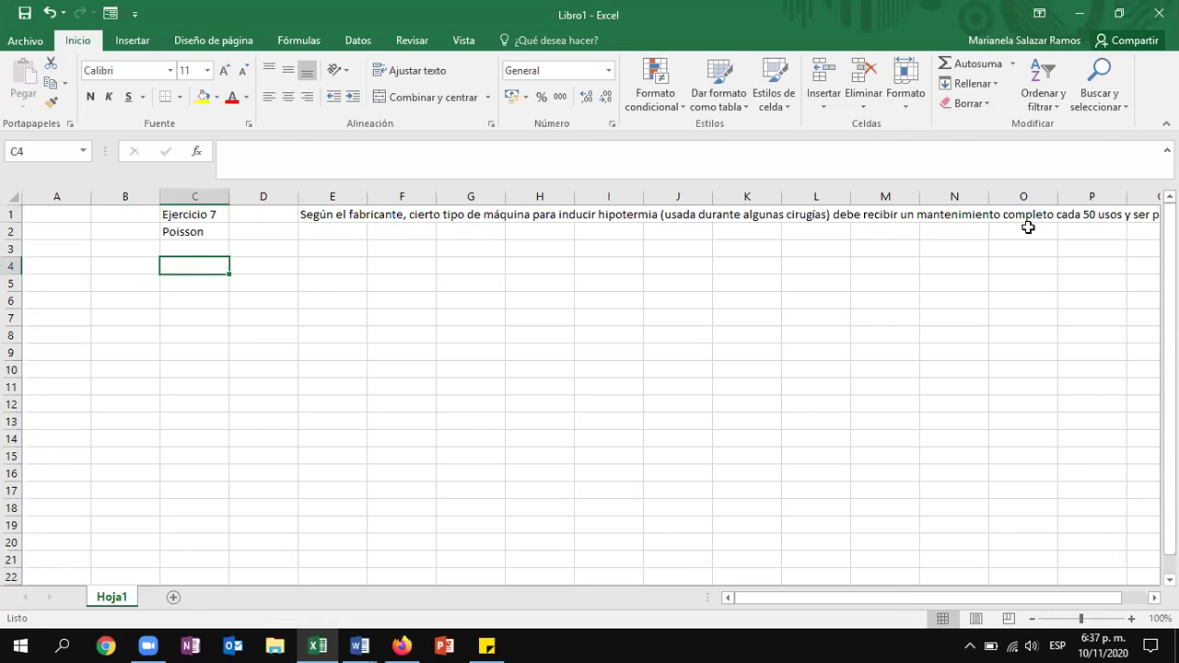
type("Mantenimiento")
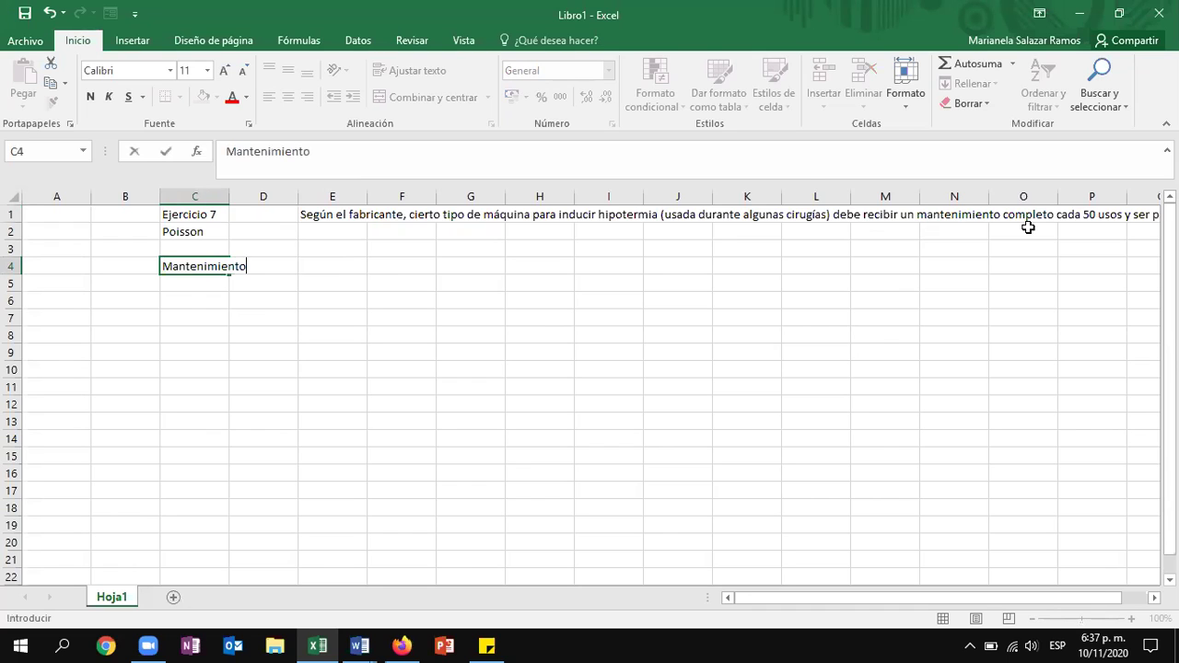
key("Tab")
key("Tab")
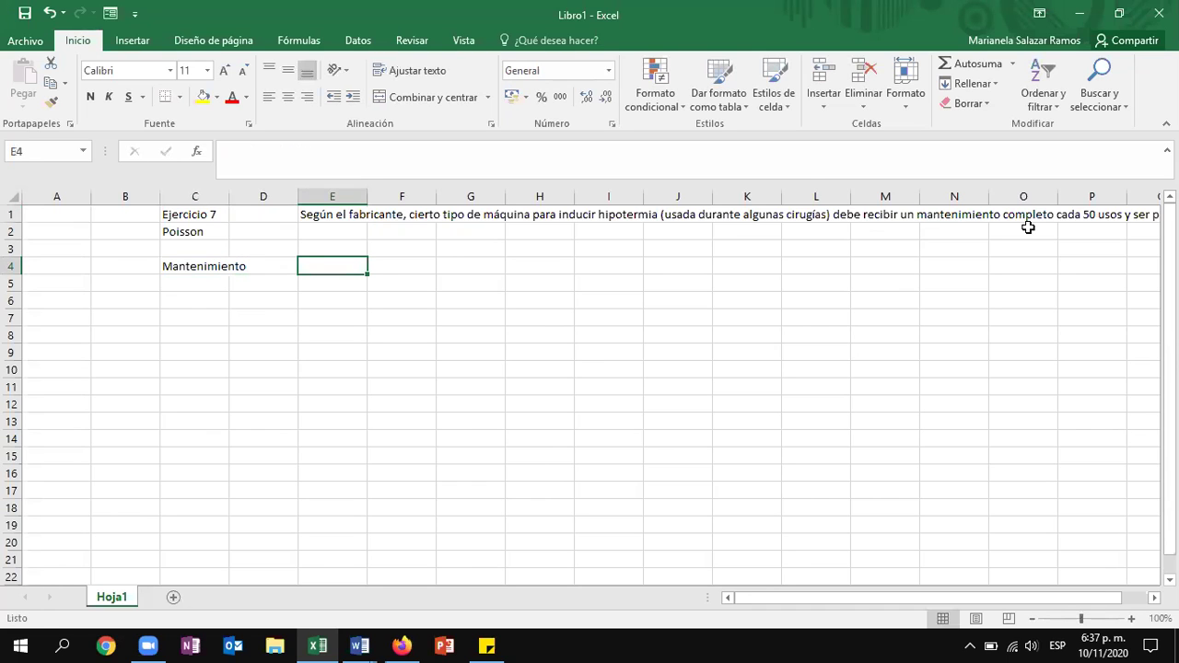
type("50 usa")
type("s")
key("Return")
- Enter the label "Purga" in C5 with the value "5 usos" in E5
key("Left")
key("Left")
type("P")
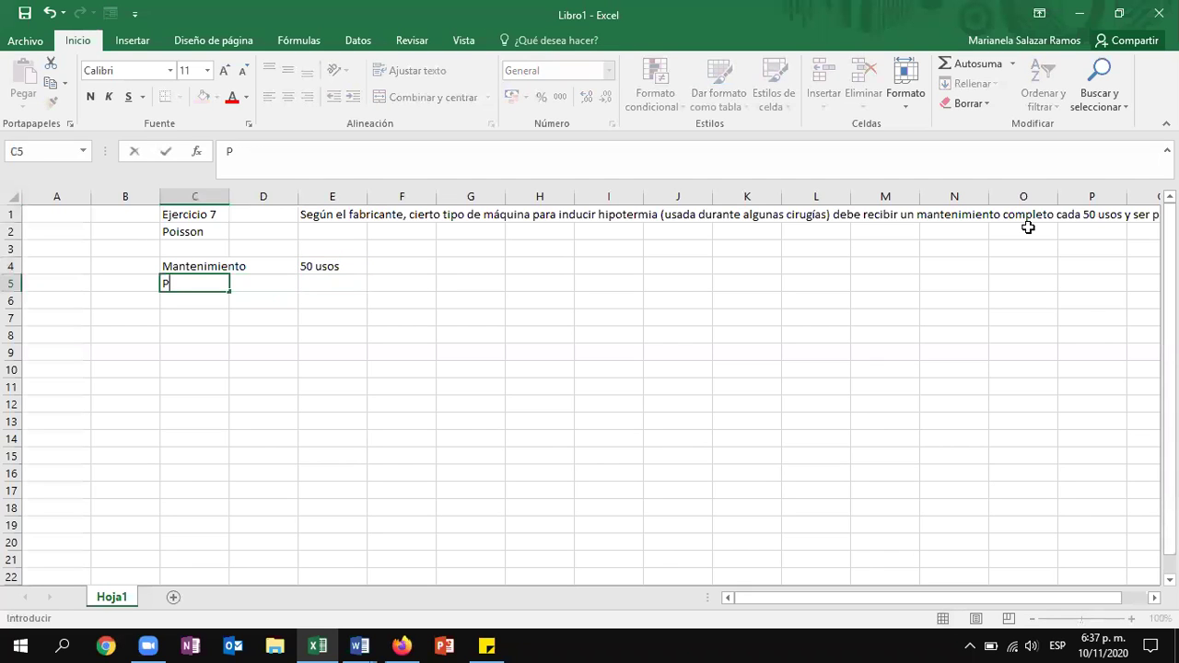
type("urga")
key("Tab")
key("Tab")
type("5")
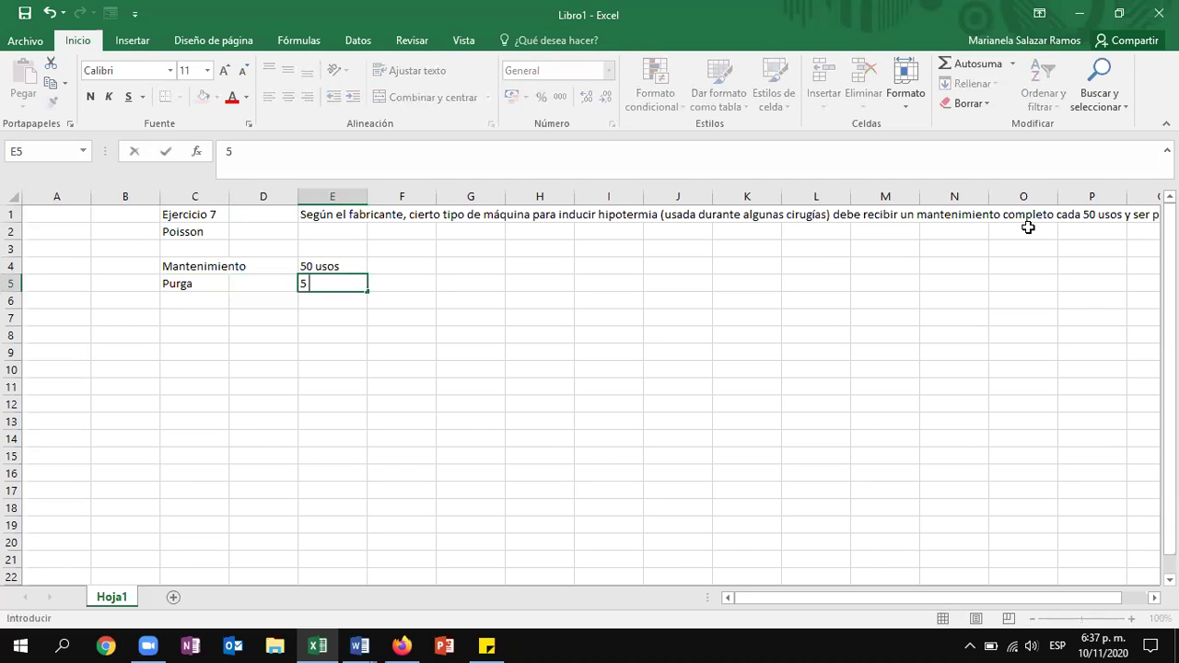
type(" usos")
left_click(517, 362)
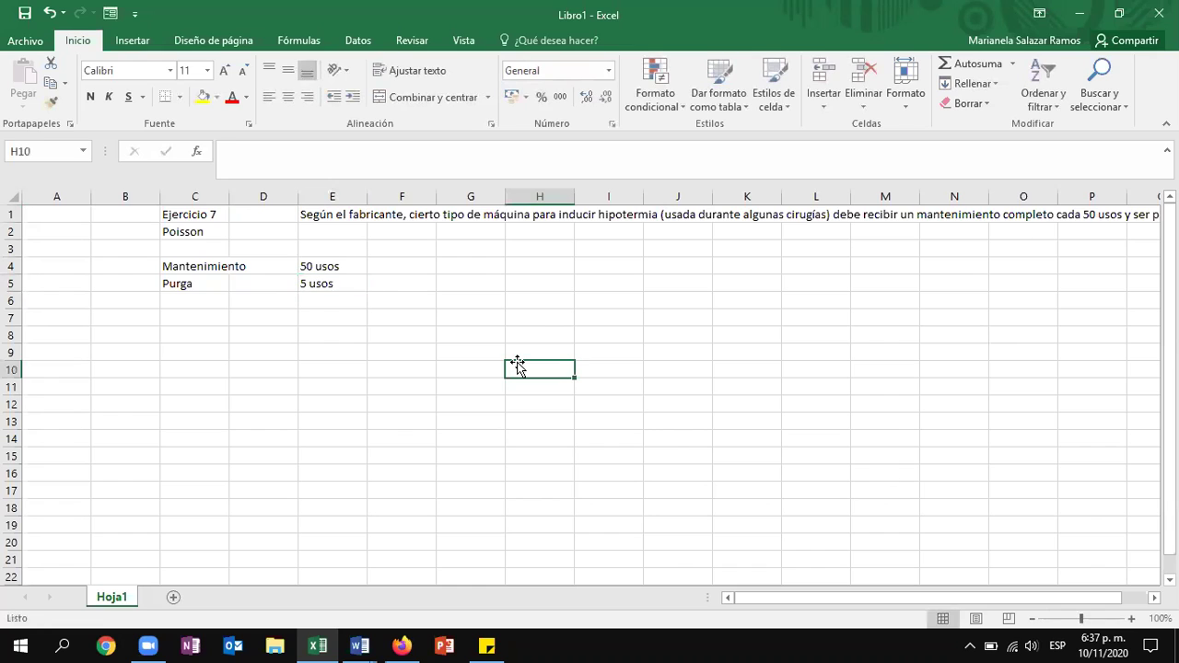
left_click_drag(177, 262, 322, 279)
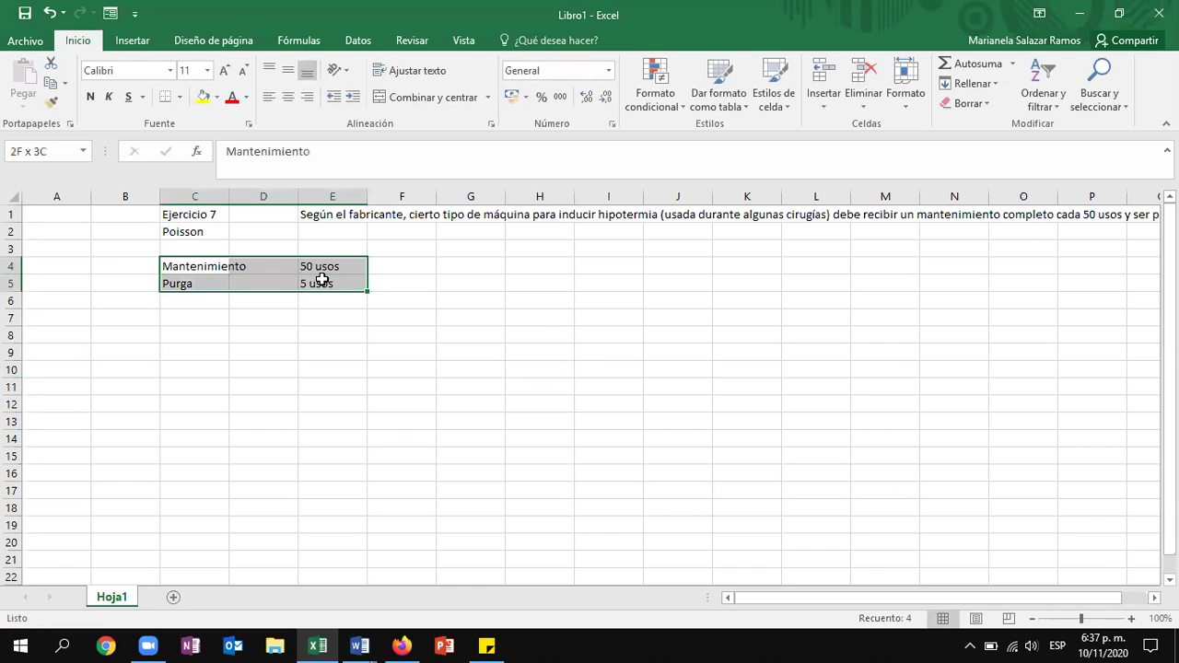
left_click(196, 263)
- Check the weekly average in the quiz statement and record "Media" in C6 with "6 usos/1 semana" in E6
left_click(194, 299)
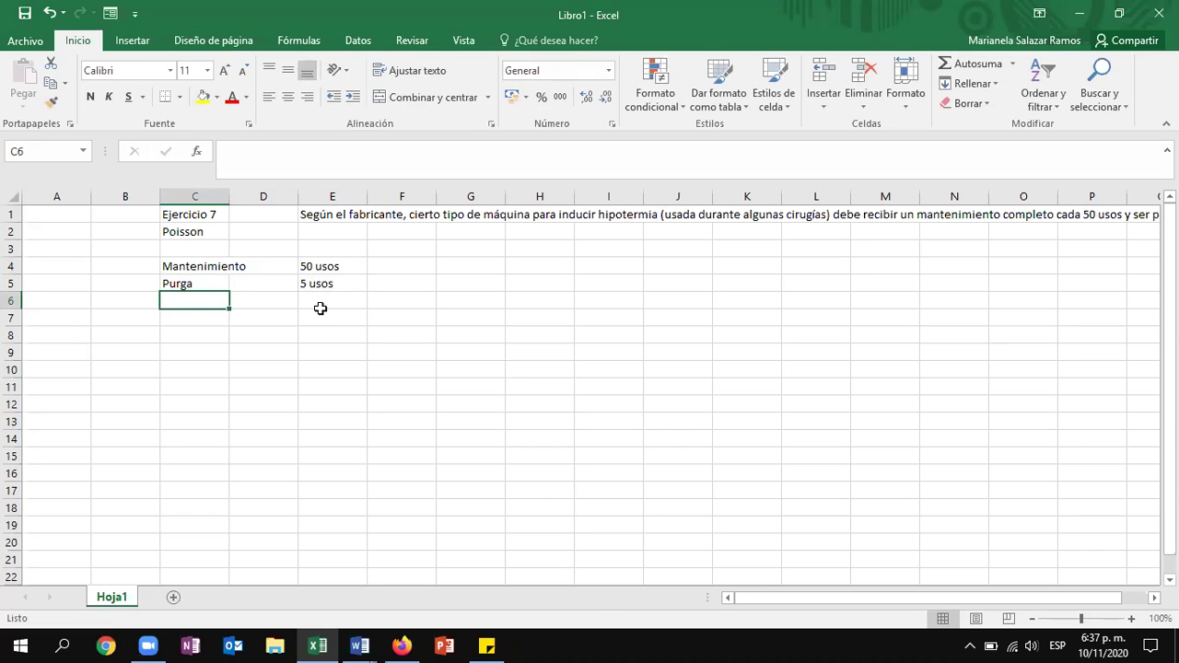
key("alt+Tab")
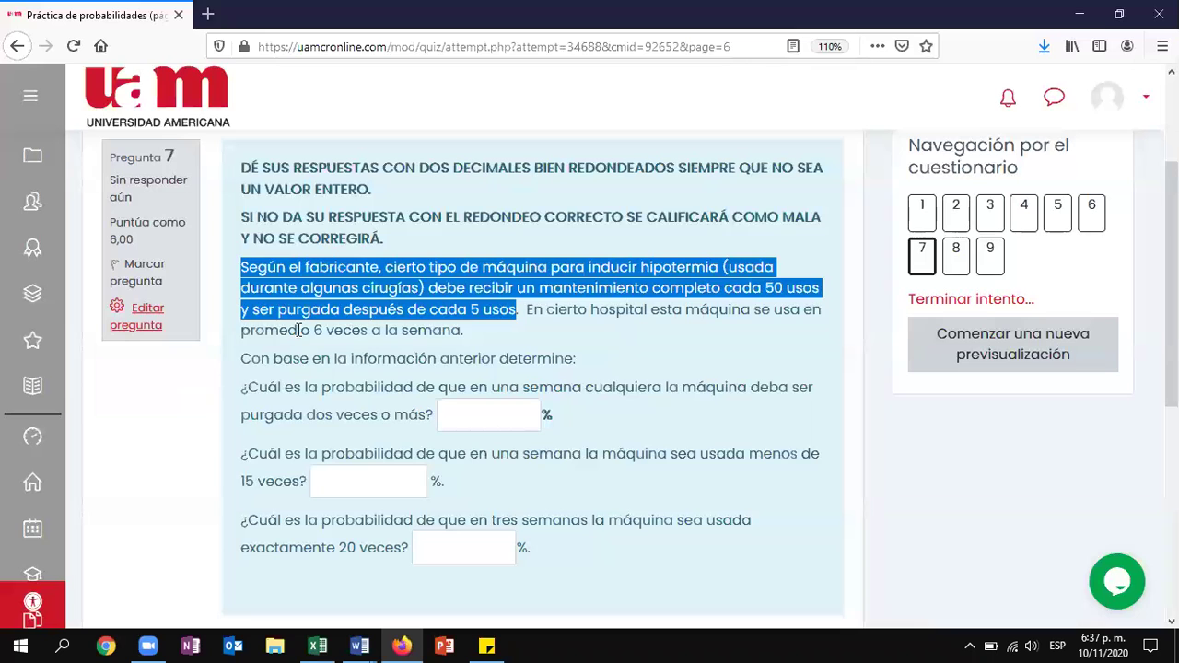
key("alt+Tab")
type("Media")
key("Tab")
key("Tab")
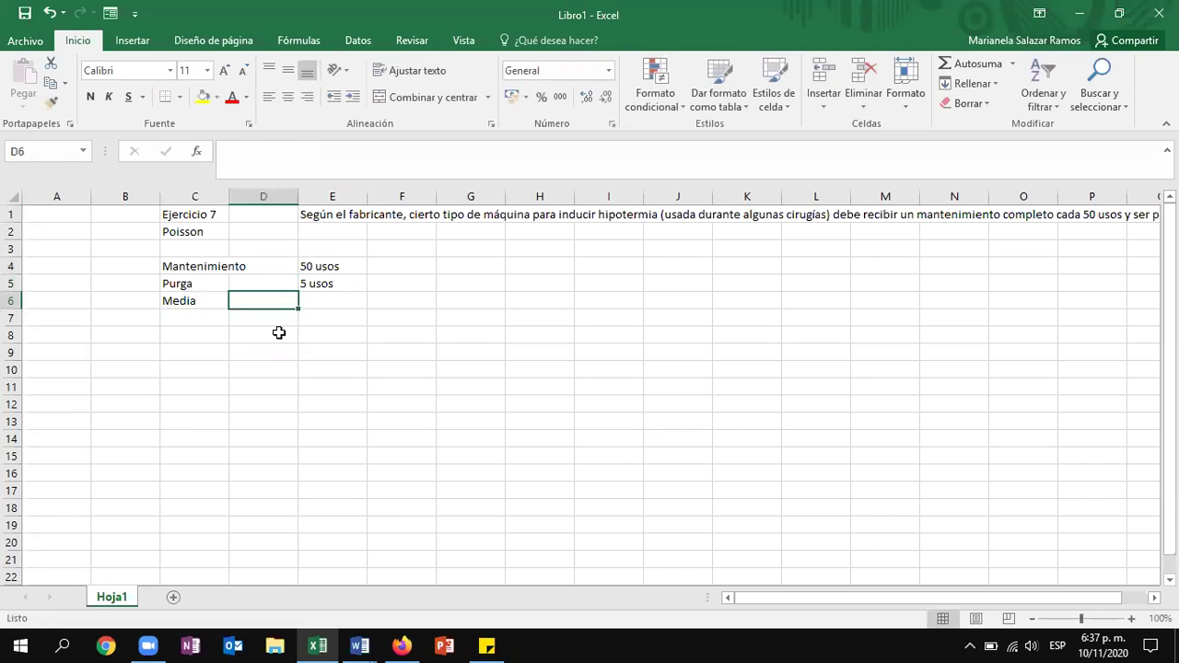
type("6 usos")
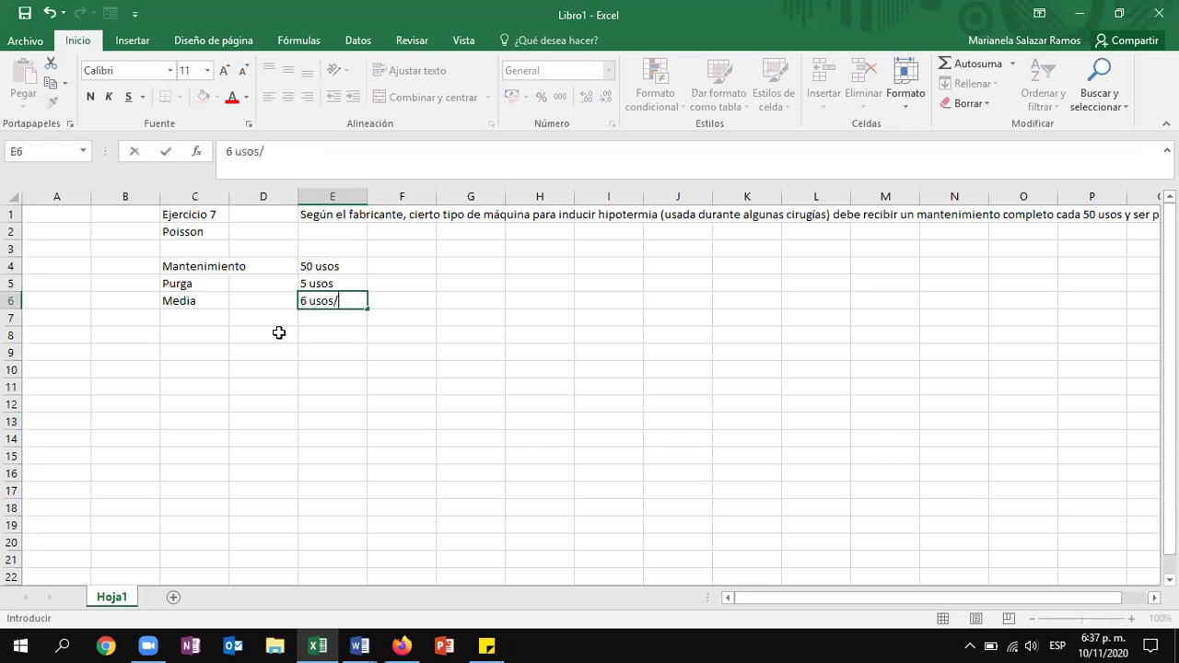
type("/1 semana")
key("Return")
key("Return")
- Copy the first probability question, about purging two or more times in a week, from the quiz into cell C9 of the worksheet
key("alt+Tab")
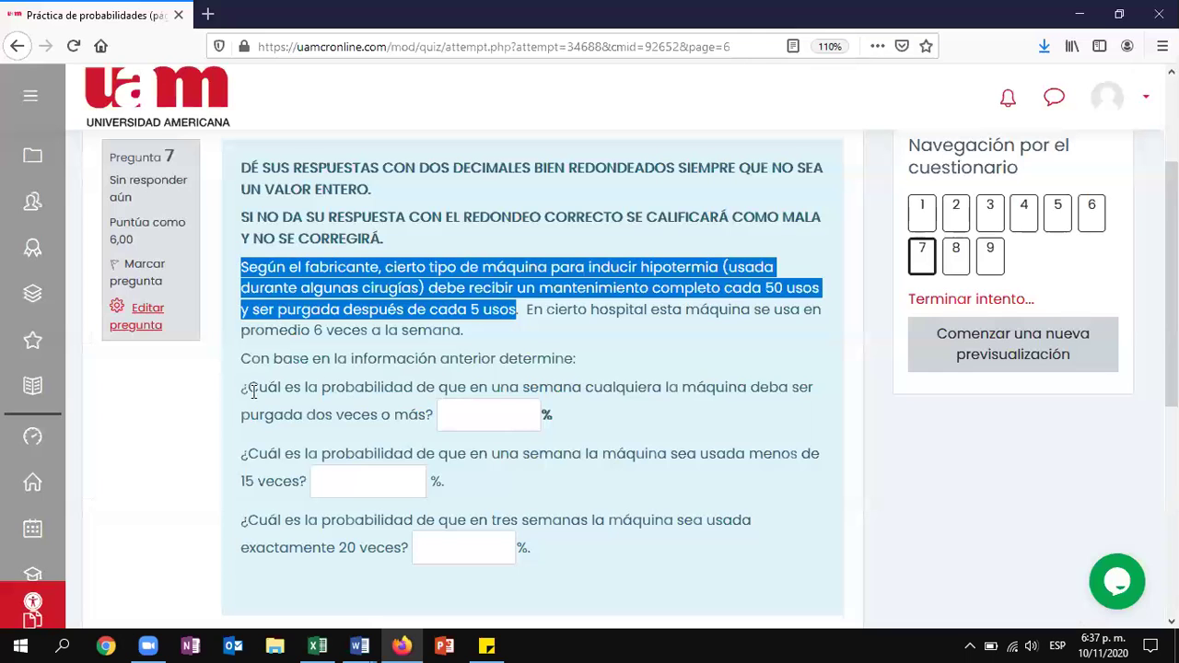
left_click_drag(242, 388, 433, 413)
key("ctrl+c")
key("alt+Tab")
left_click(185, 348)
key("ctrl+v")
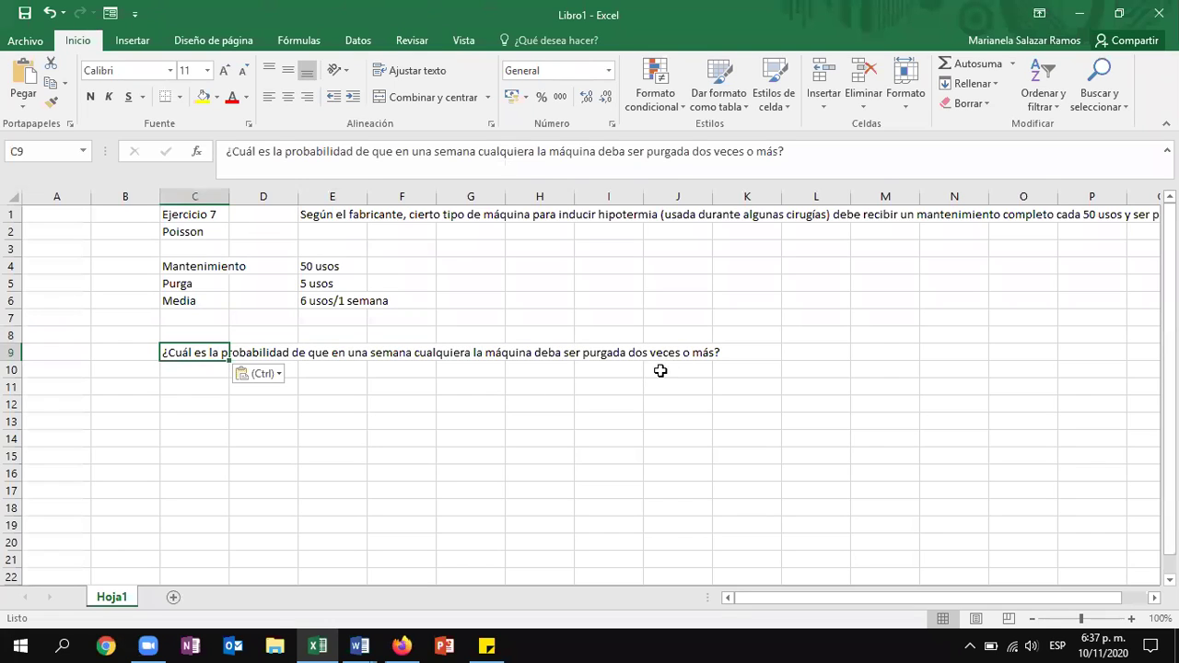
- Write the condition "x >=10 usos" in C11 below the question
left_click(372, 348)
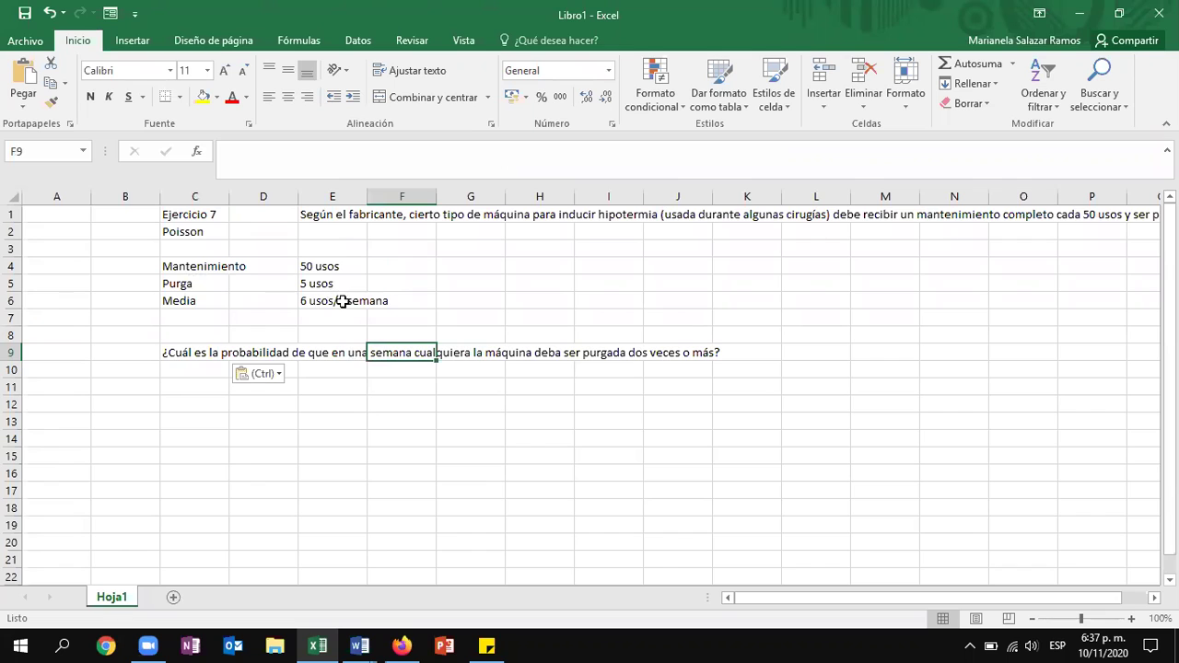
left_click(381, 386)
scroll(416, 379, "up", 1)
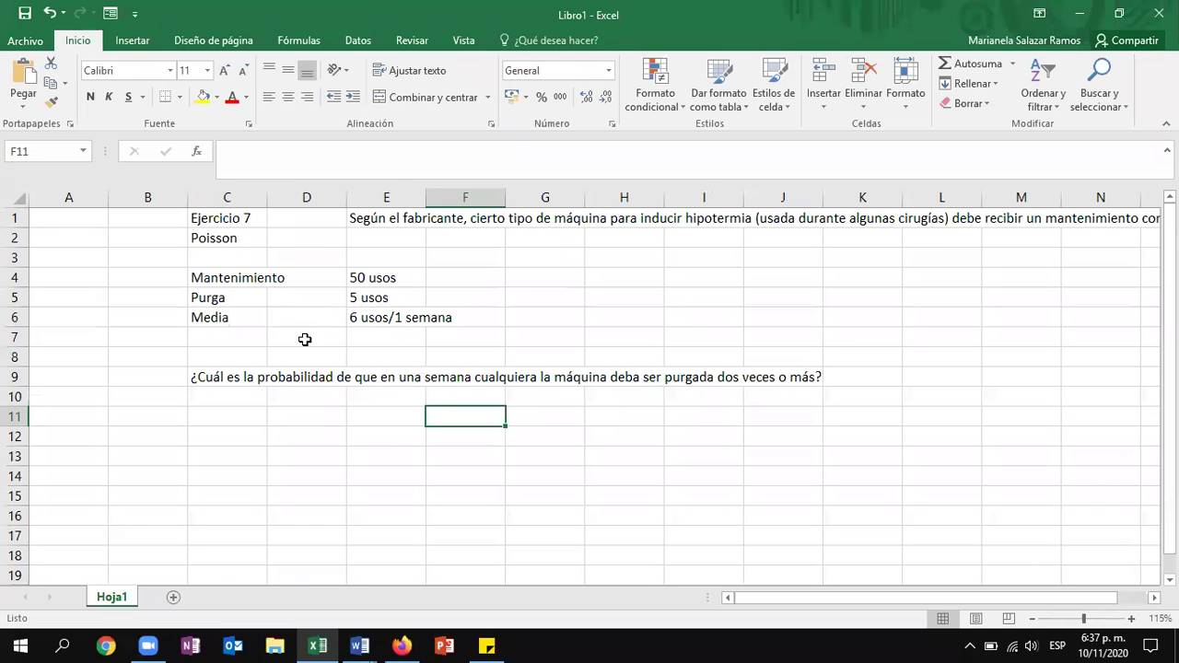
left_click(223, 416)
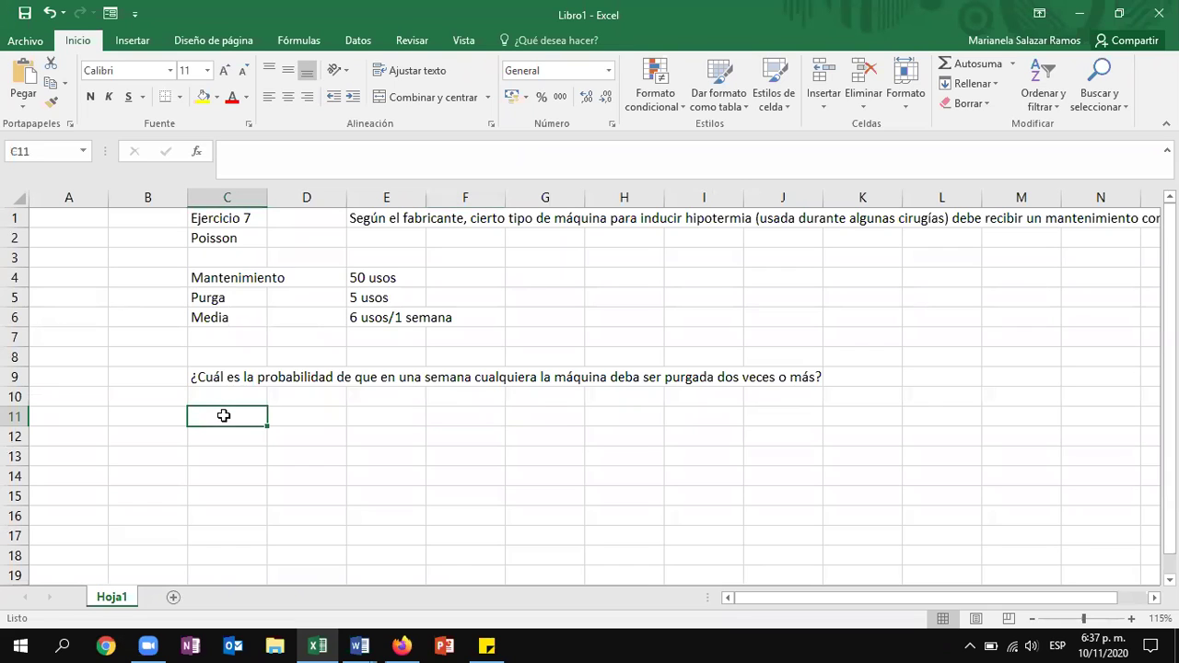
type("x >=10 us0")
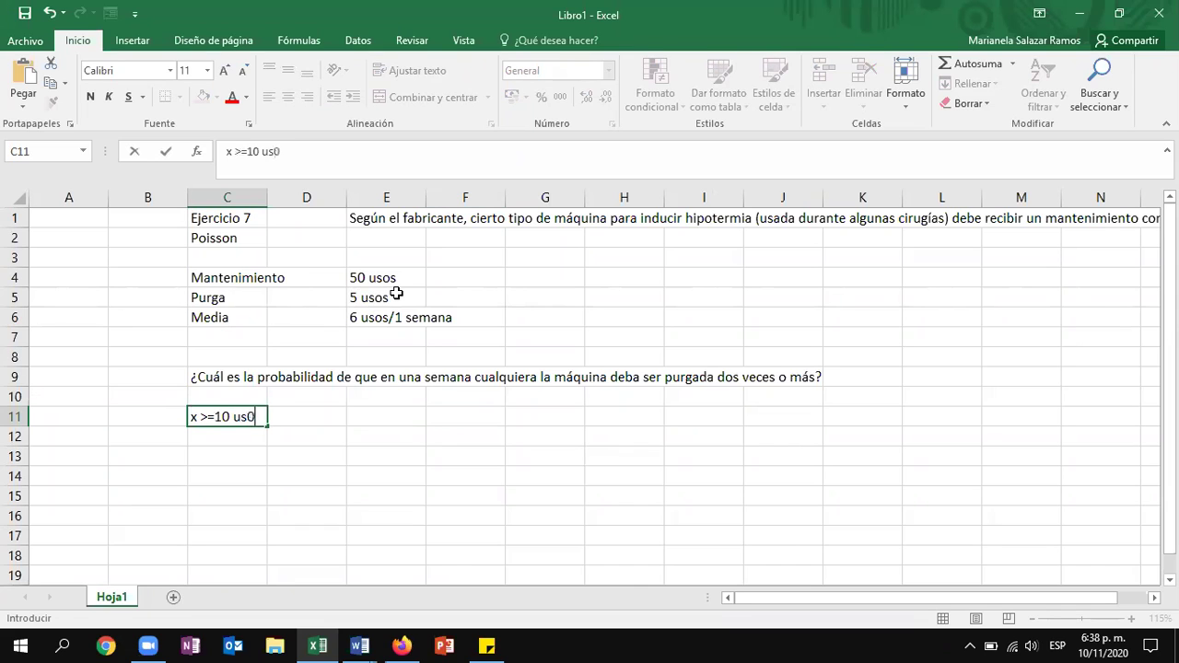
key("BackSpace")
key("BackSpace")
key("Return")
key("Return")
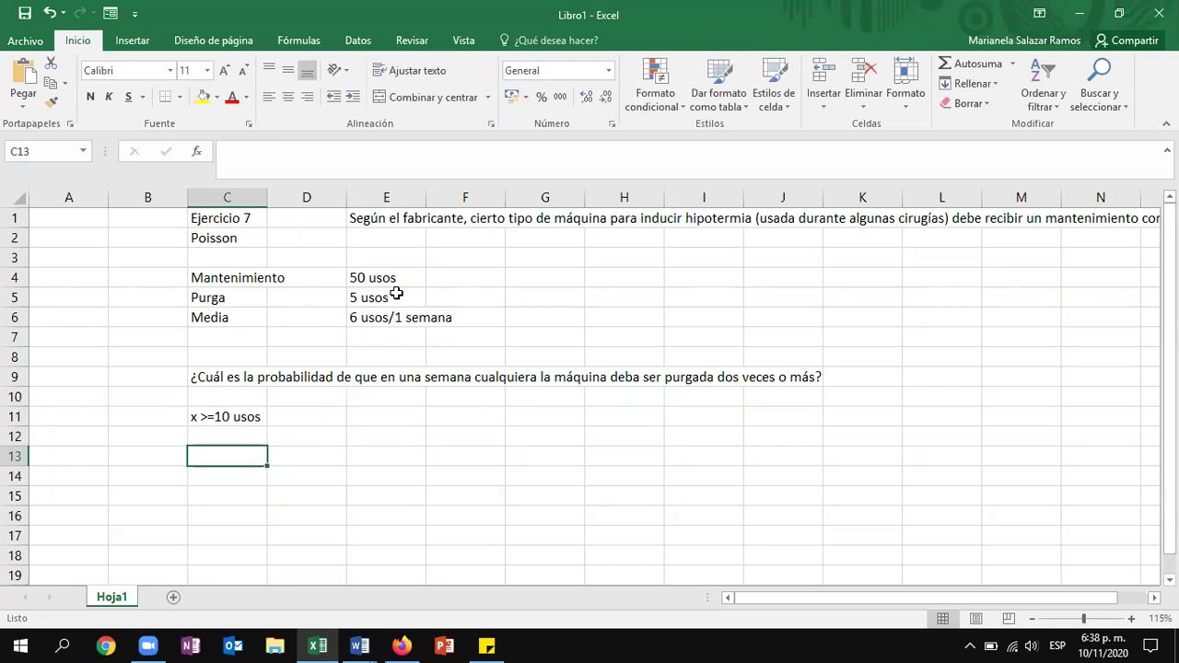
- Enter the table headers "Media", "x" and "P(x)" in C13 to E13
type("X")
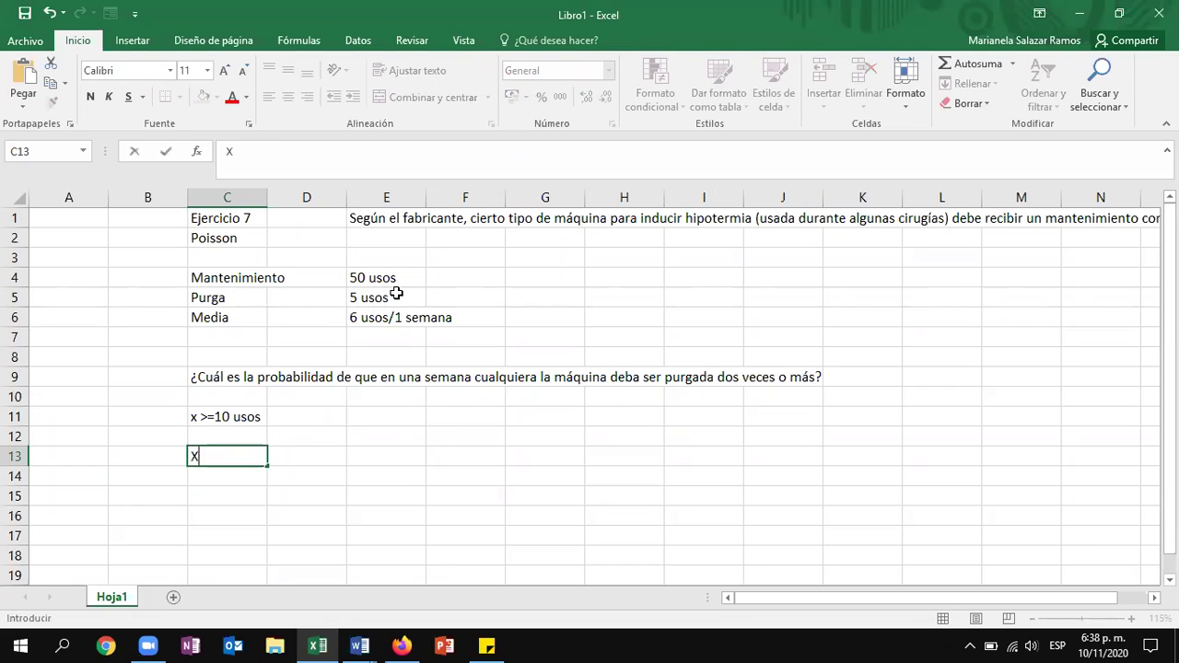
type("MEdiaedia")
key("Tab")
type("X")
key("Tab")
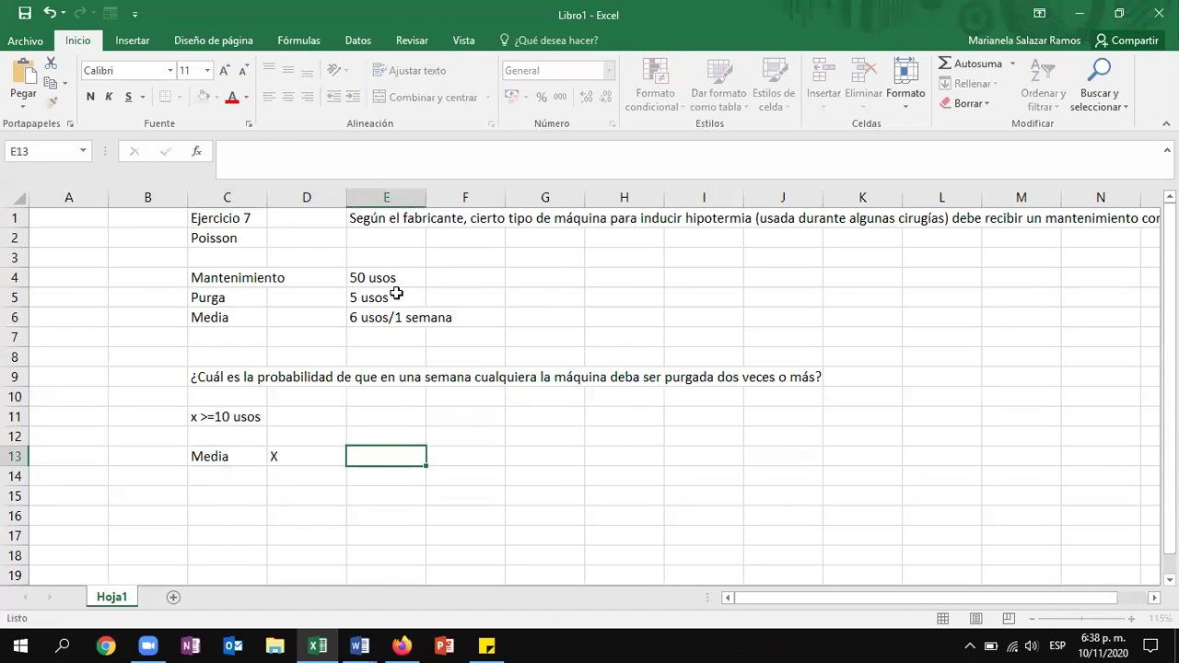
type("P(x")
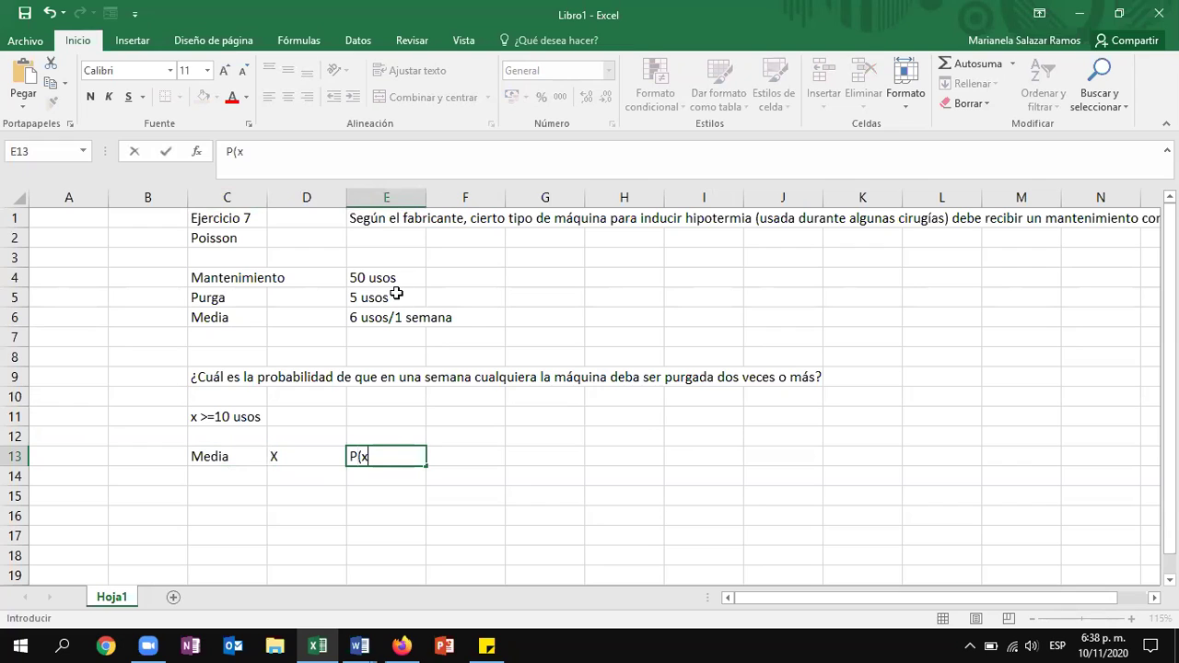
type(")")
left_click(308, 460)
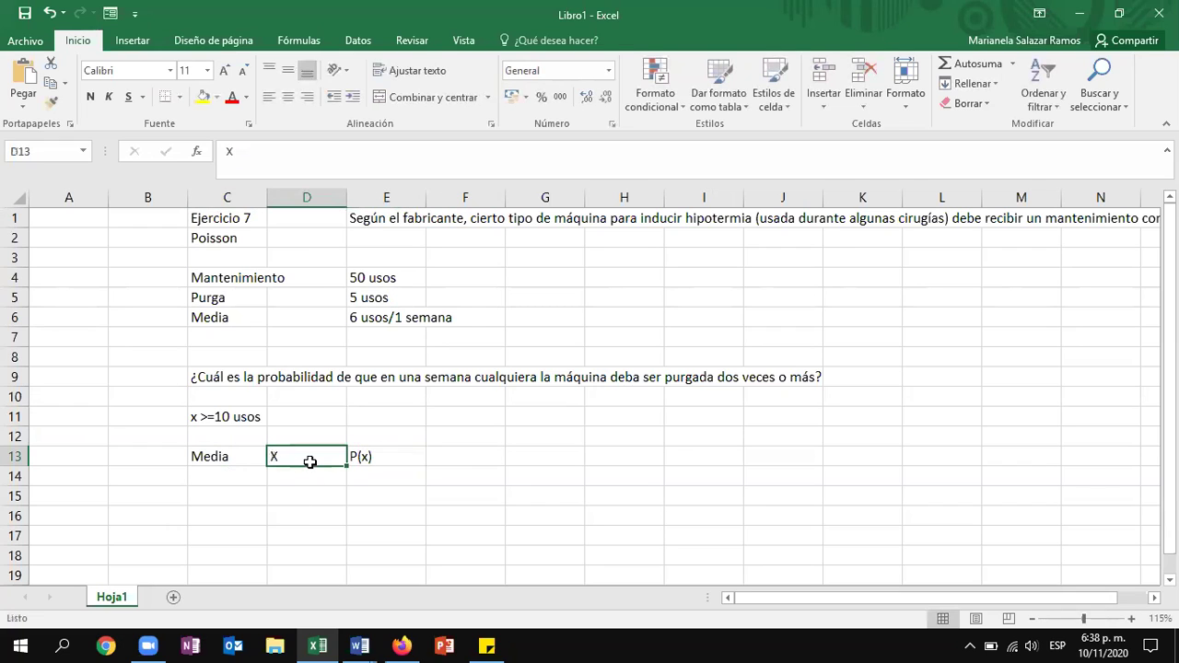
type("x")
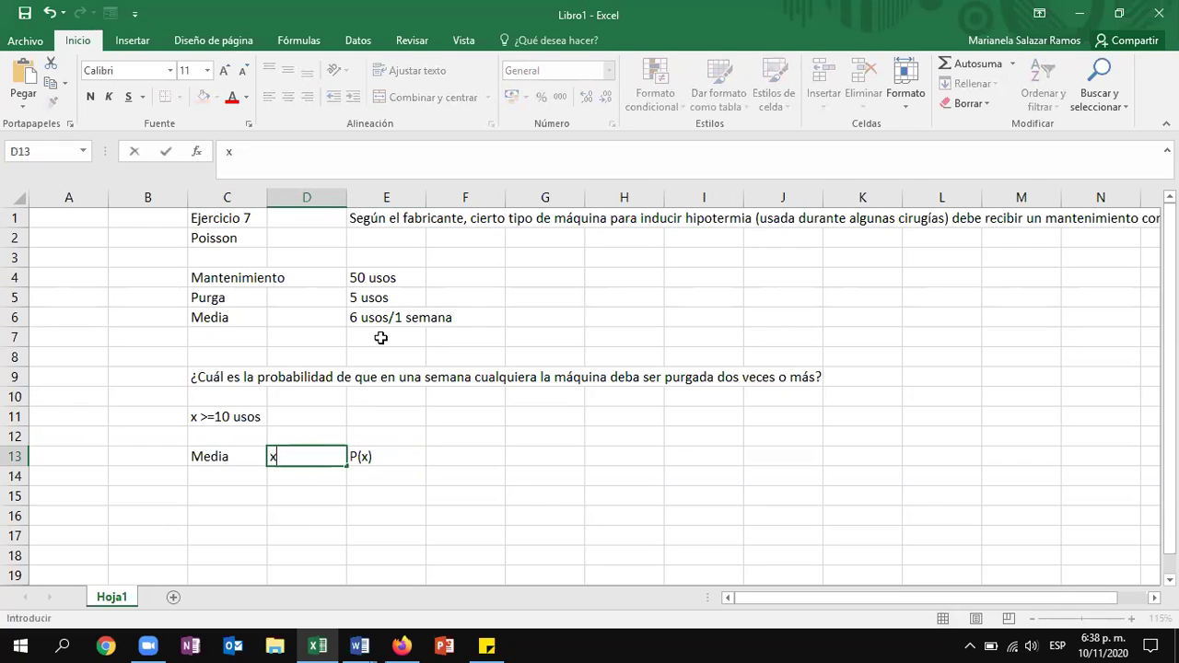
- Fill the Media column from C14 to C30 with the value 6 and centre the values
left_click(236, 478)
type("6")
key("Return")
type("6 6 6 6 6 6 6 6")
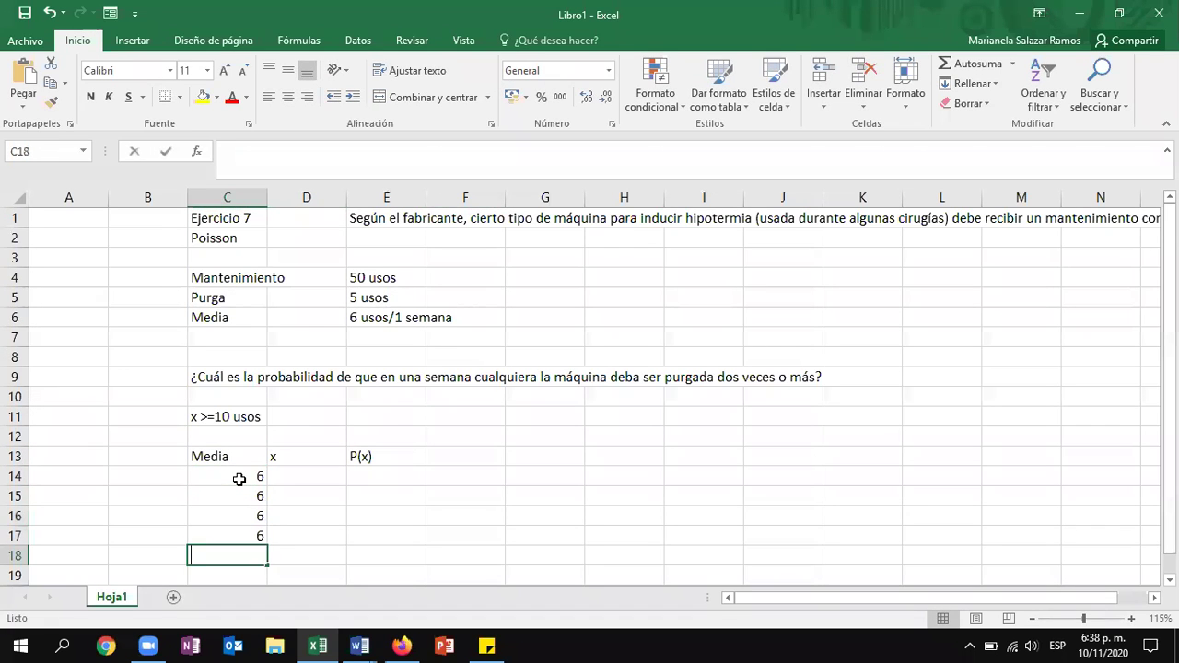
left_click(238, 478)
left_click_drag(245, 416, 257, 564)
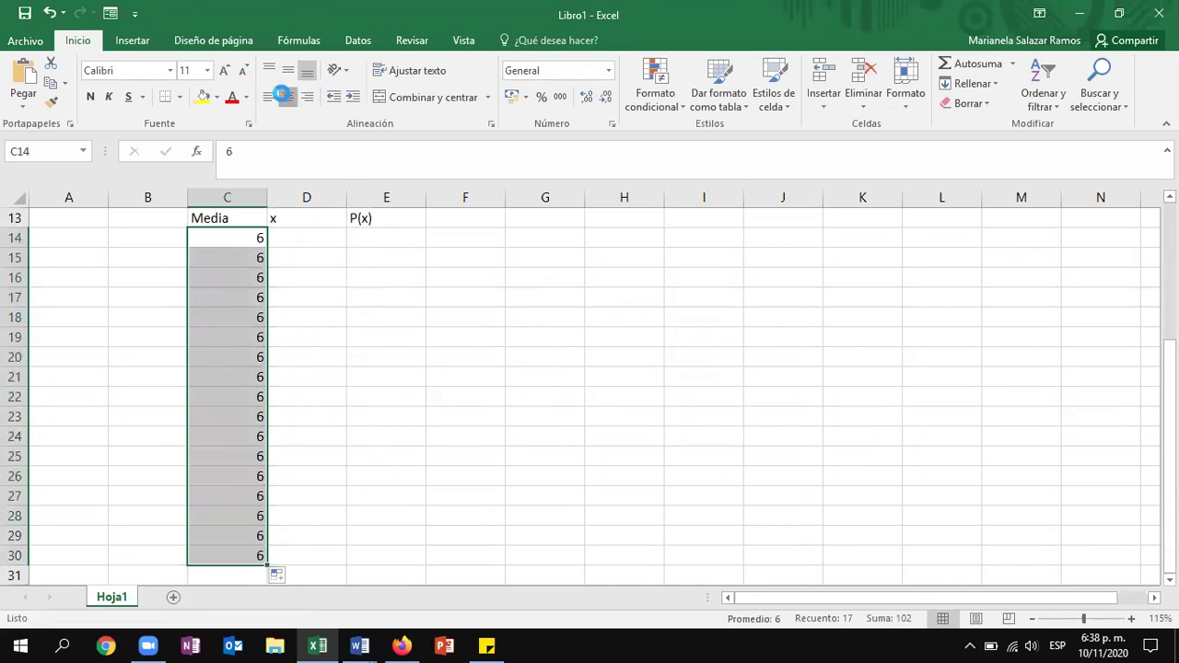
left_click(288, 96)
left_click(234, 580)
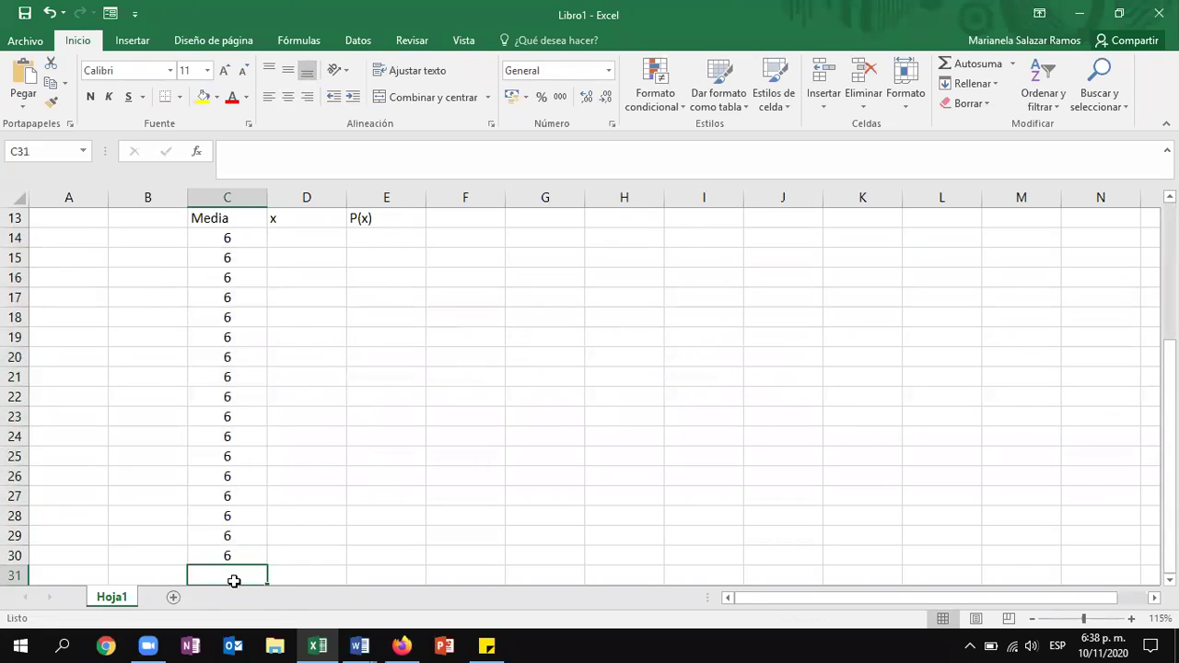
- Enter a centred "..." in C31 below the Media values
type("...")
left_click(318, 518)
left_click(242, 574)
left_click(287, 96)
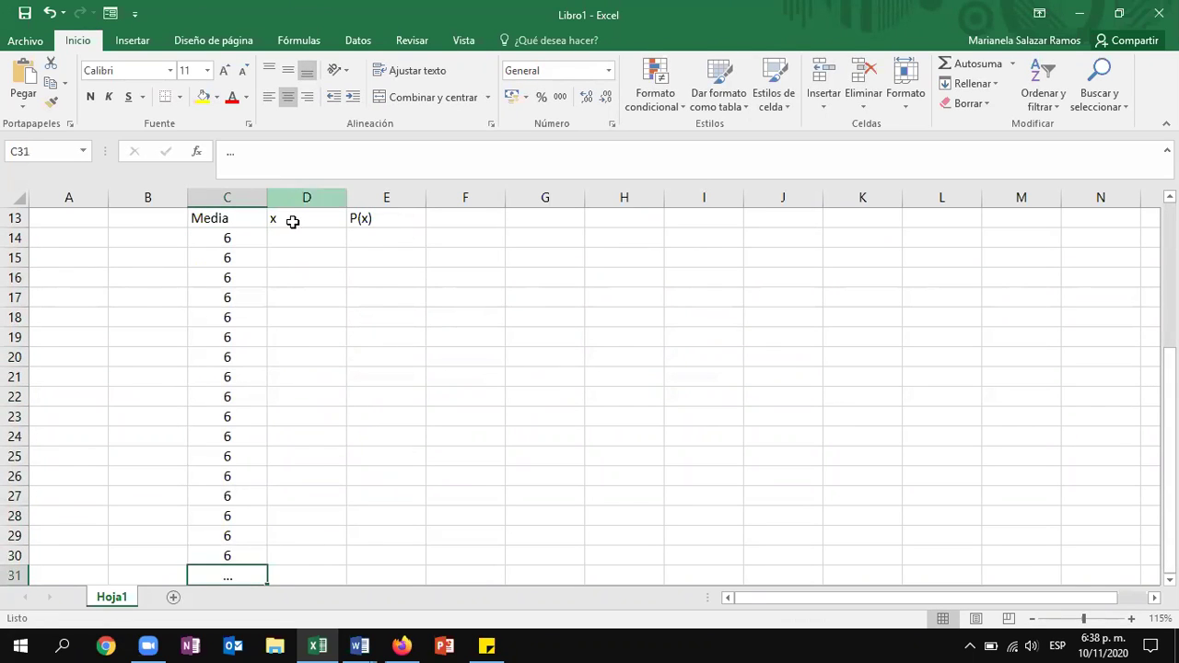
- Centre the contents of the x column from D13 to D31
left_click(301, 199)
left_click_drag(300, 219, 301, 577)
left_click(288, 95)
left_click(316, 239)
type("1")
key("Return")
type("2")
key("Return")
key("Up")
key("Up")
- Enter 0, 1, 2 and 3 in the x column from D14 and extend the consecutive series down to D31
type("0")
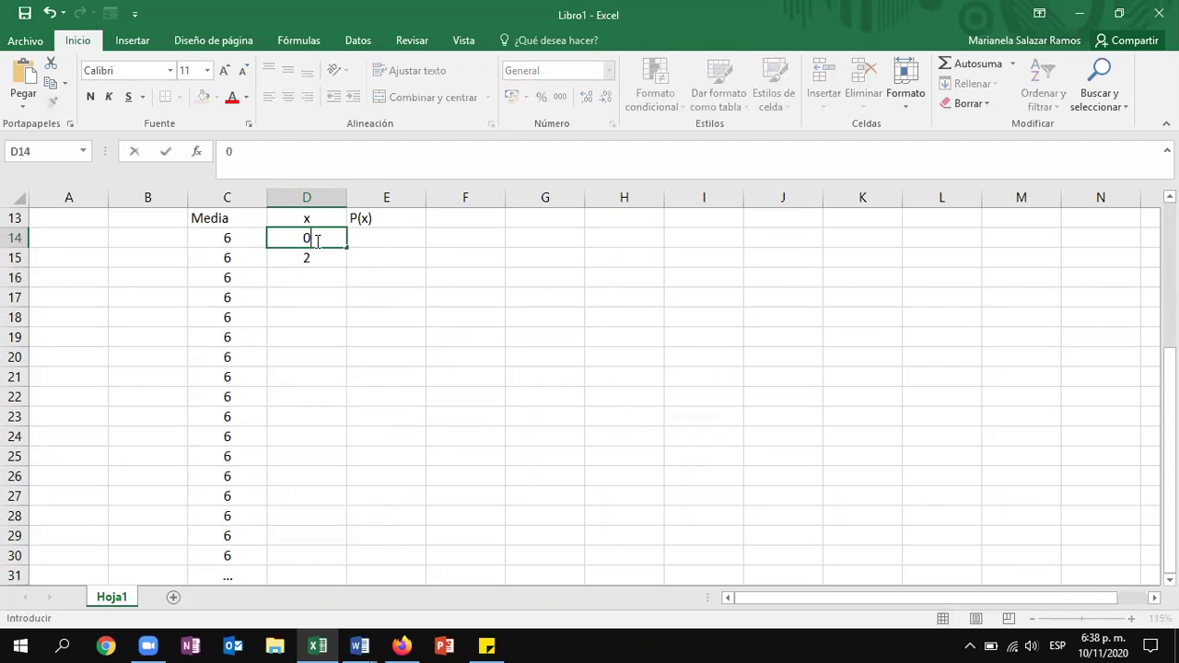
key("Return")
type("1")
key("Return")
type("2")
key("Return")
type("3")
key("Return")
left_click_drag(308, 238, 333, 296)
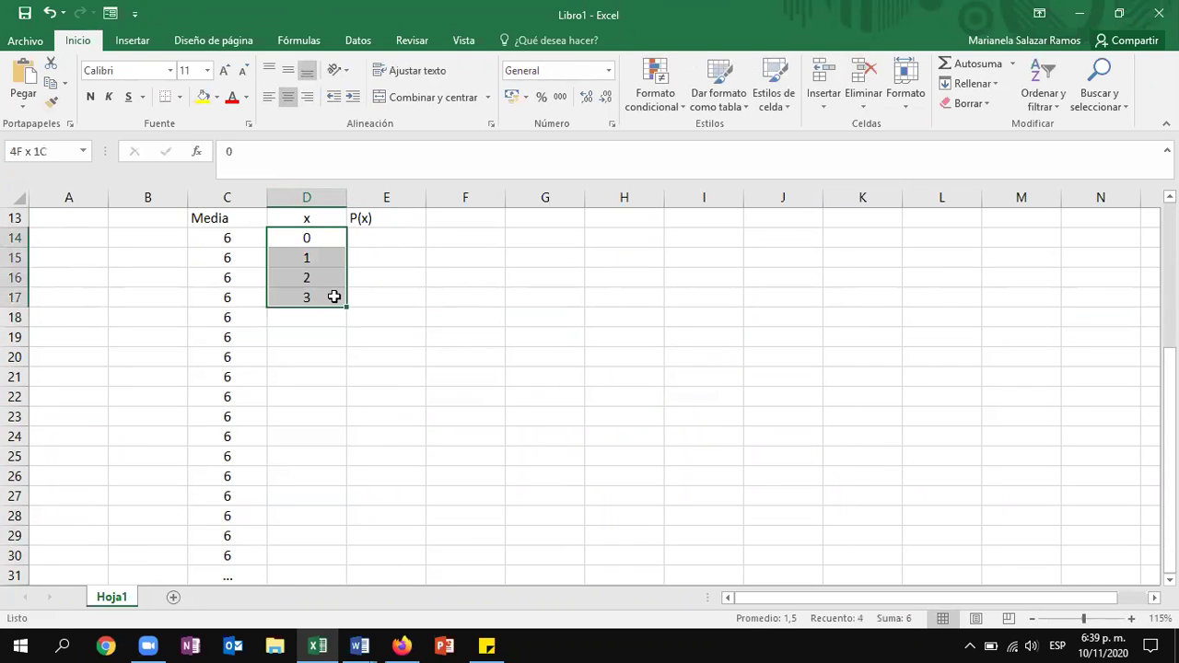
double_click(344, 304)
- Replace the last x value in D31 with "..."
left_click(309, 576)
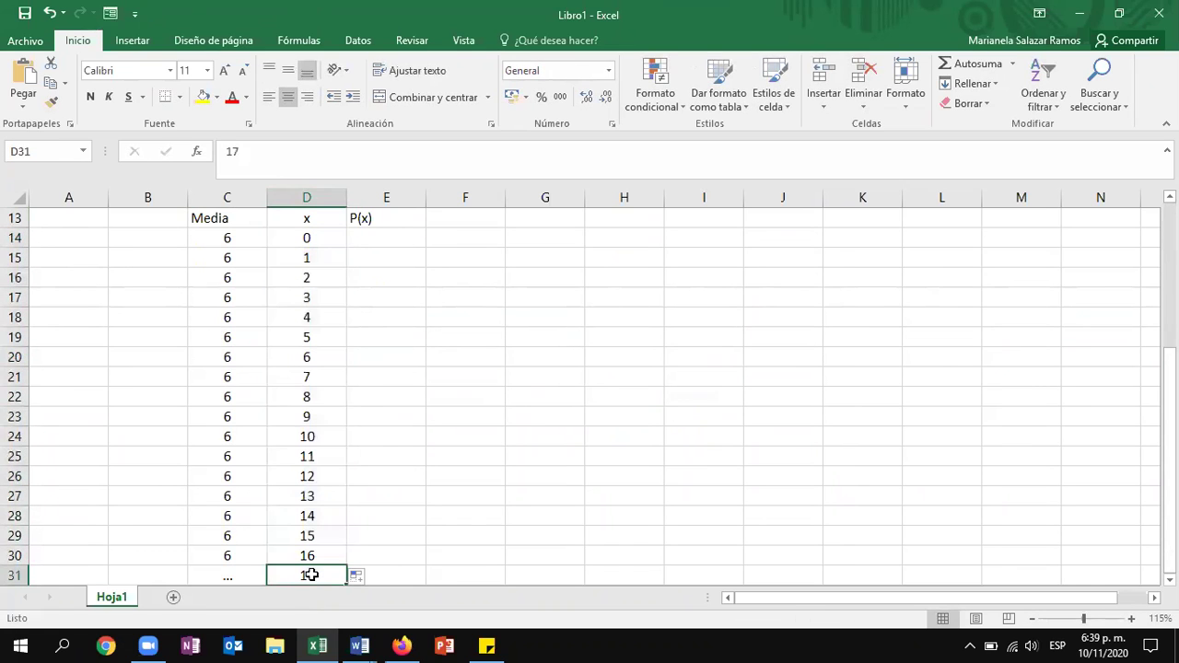
type("...")
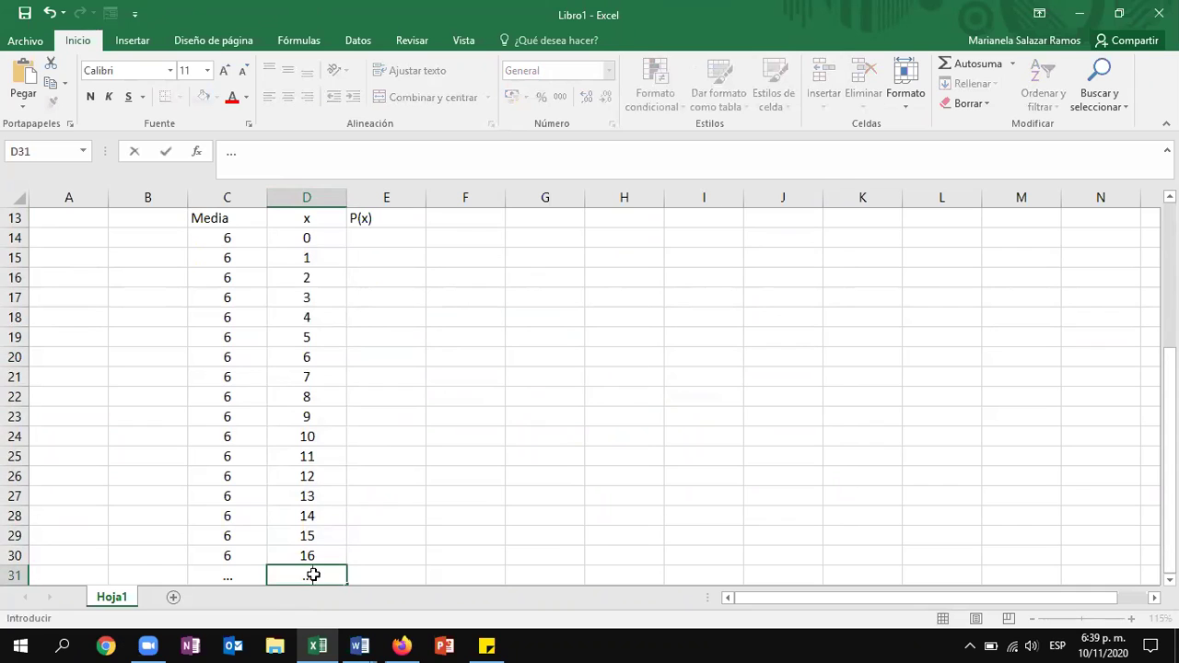
key("Return")
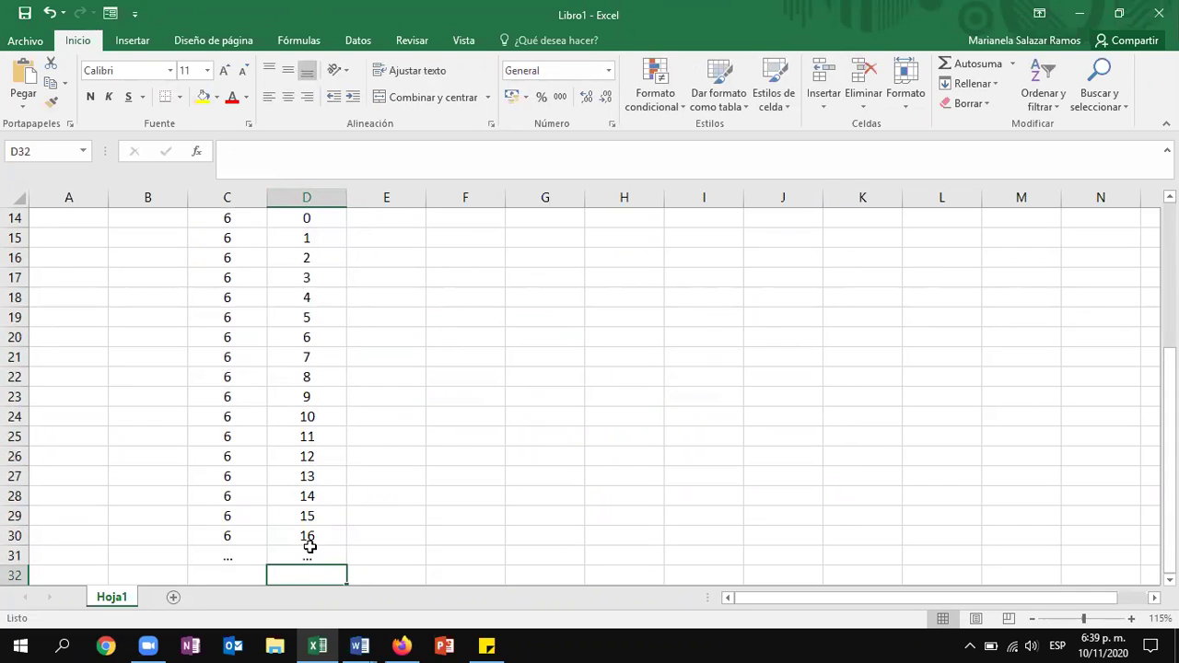
- Centre the contents of the P(x) column from the header in E13 down through the table rows
left_click(308, 555)
scroll(350, 512, "up", 3)
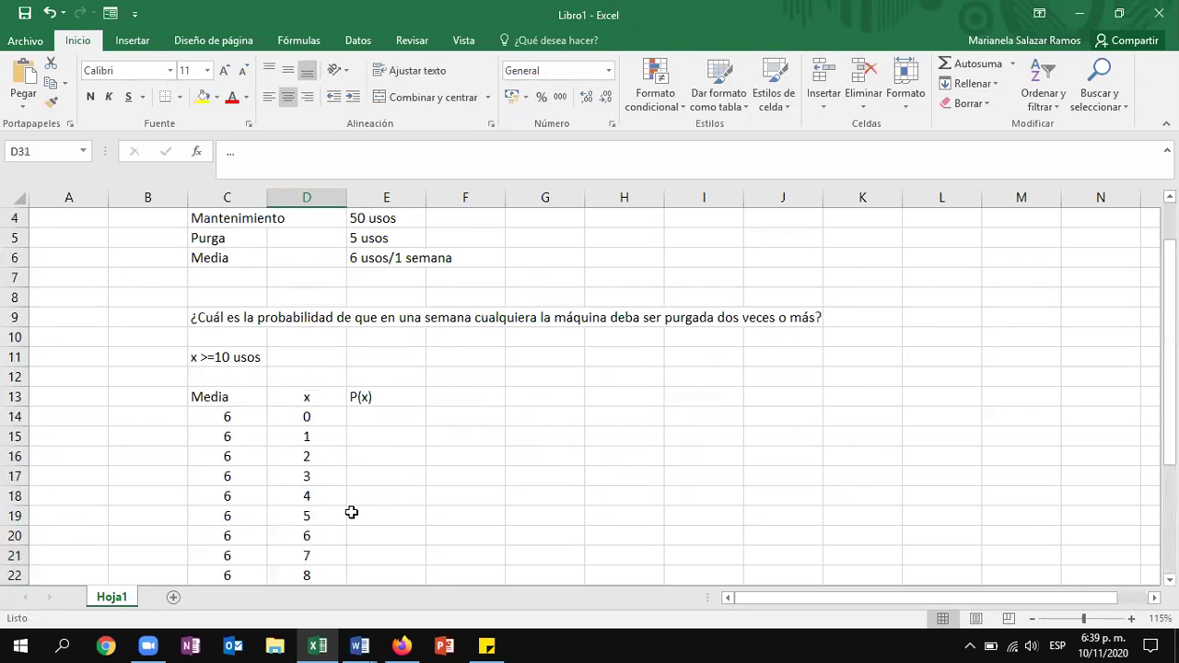
left_click_drag(384, 394, 414, 558)
left_click(286, 99)
- Enter the formula =POISSON.DIST(D14;C14;FALSO) in E14 to calculate the first P(x) value
left_click(398, 237)
type("=po")
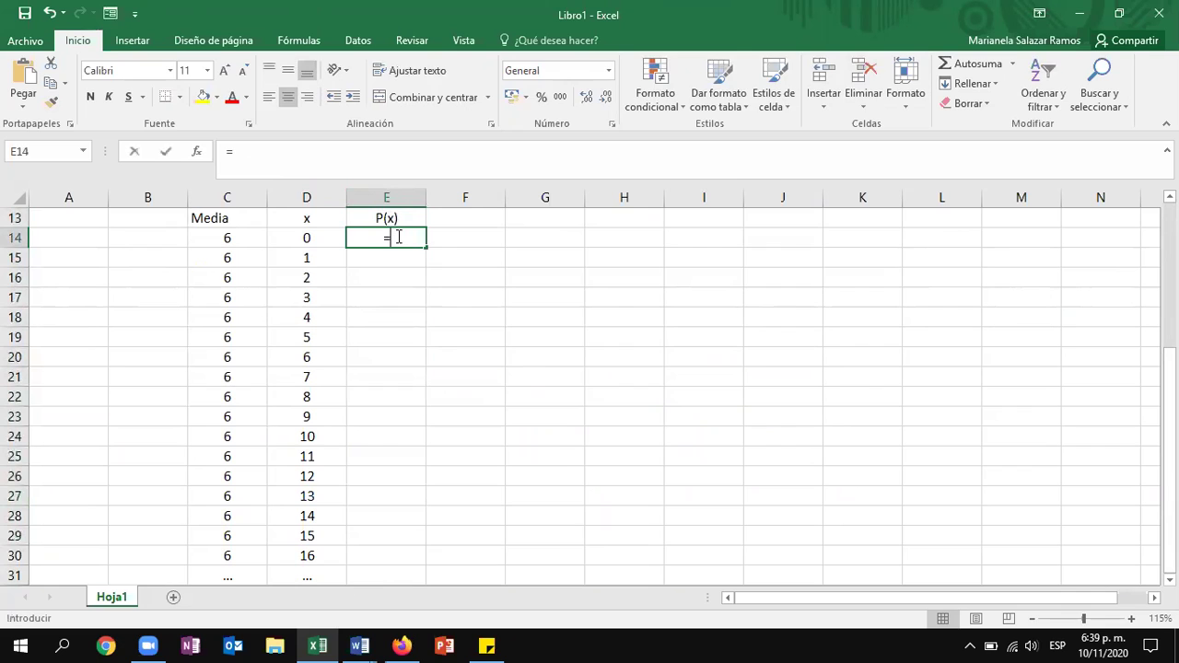
key("BackSpace")
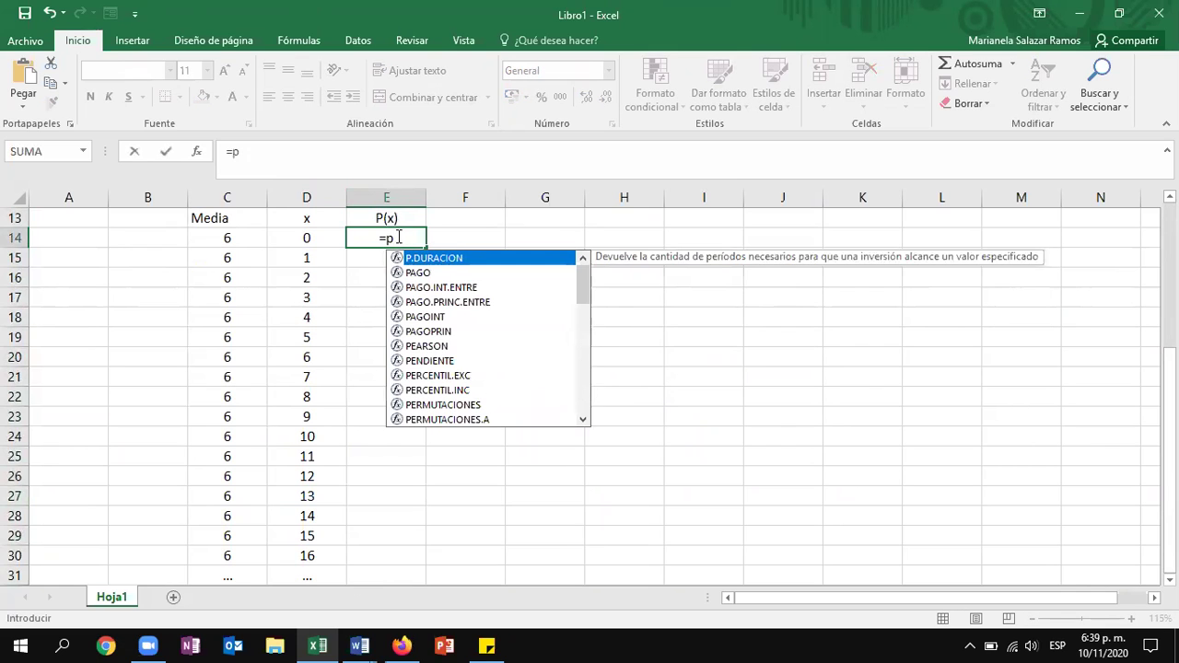
key("BackSpace")
type("poi")
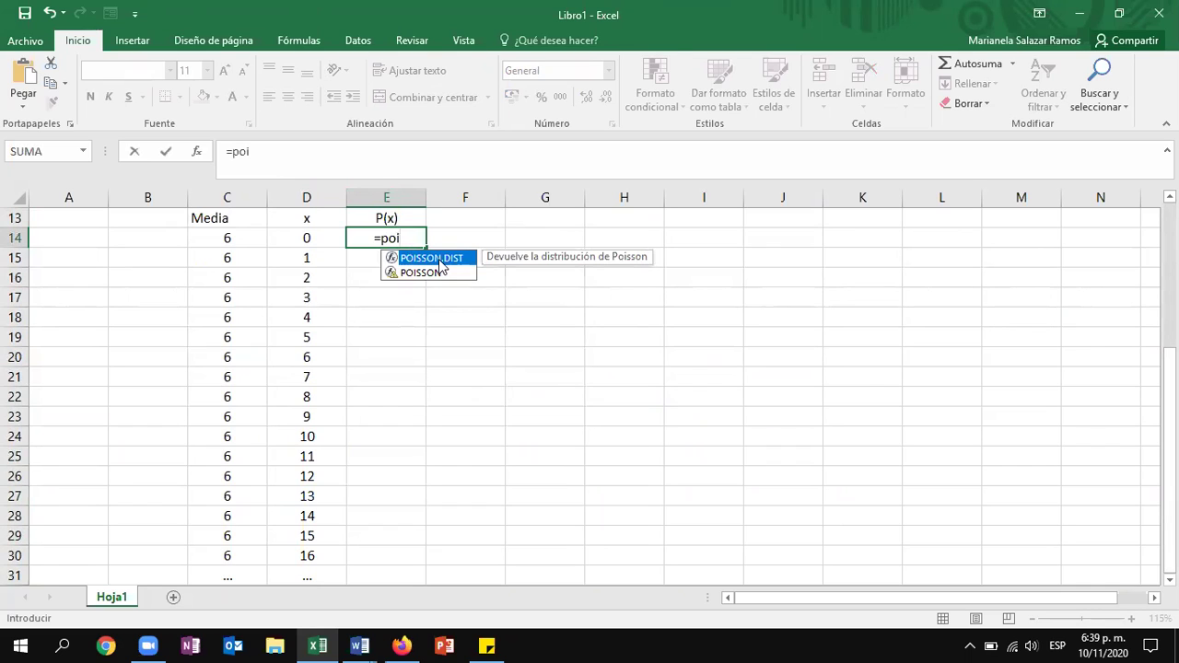
double_click(433, 258)
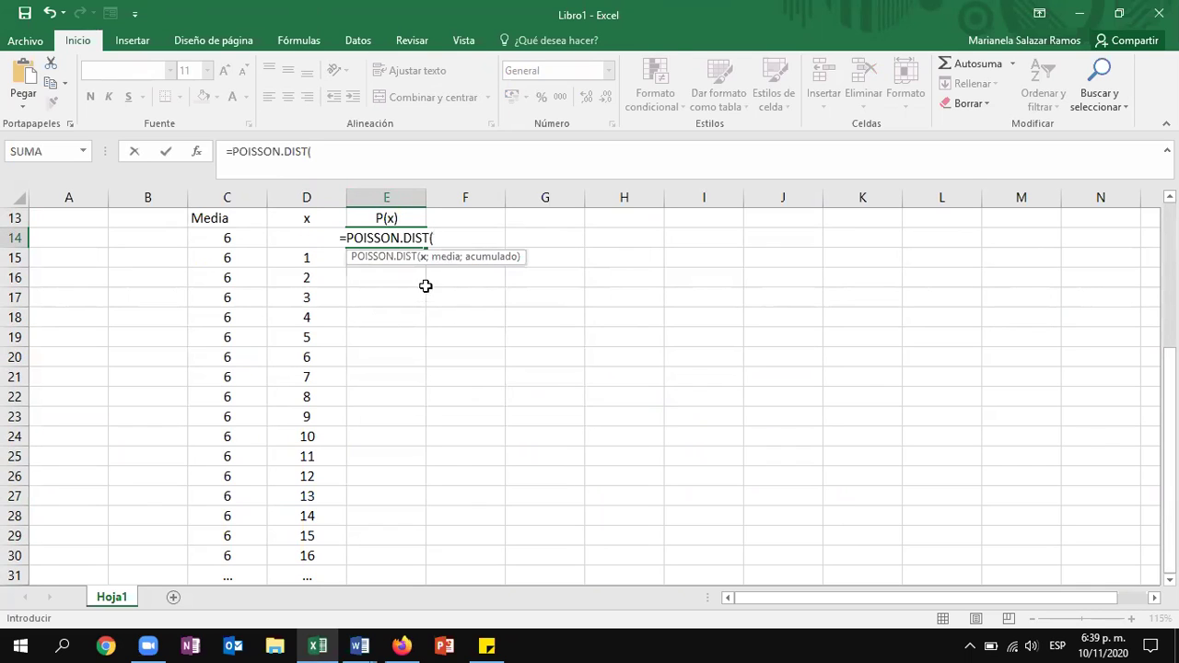
left_click(285, 255)
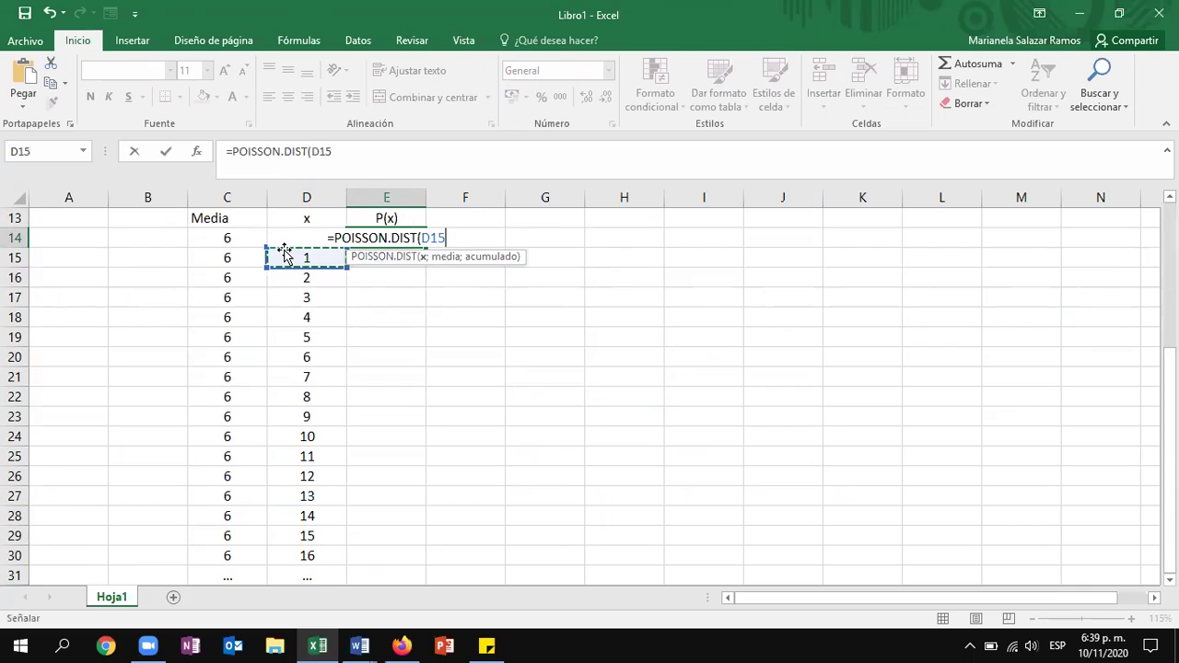
key("Up")
type(";")
left_click(214, 233)
type(";")
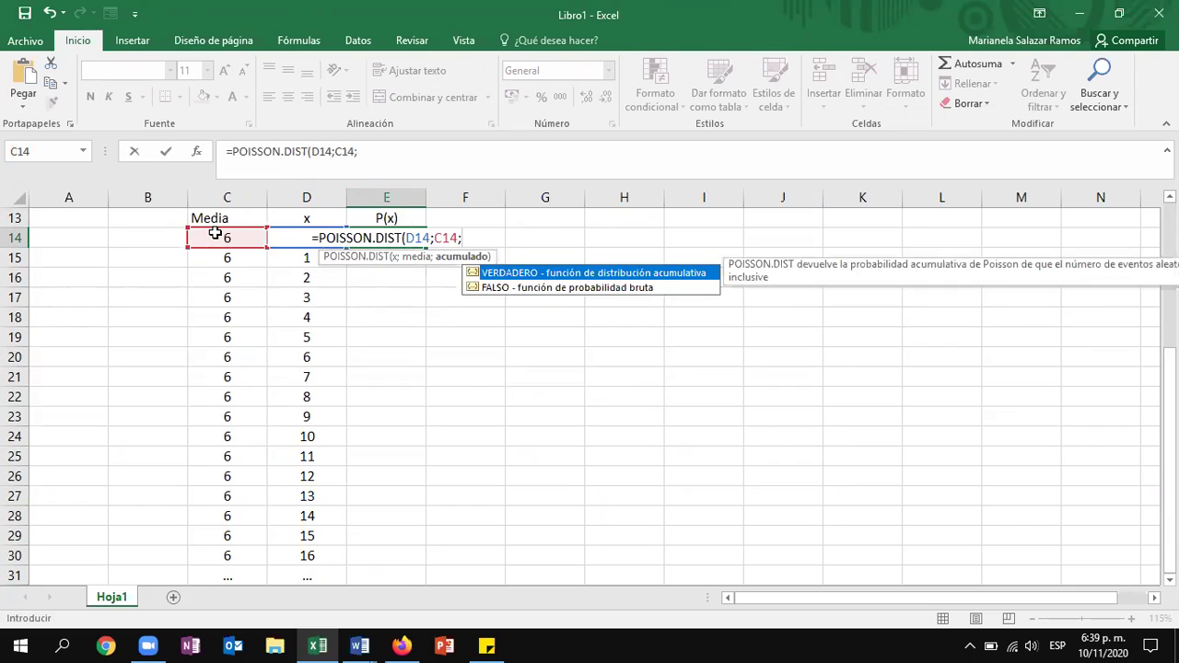
type("FALSO)")
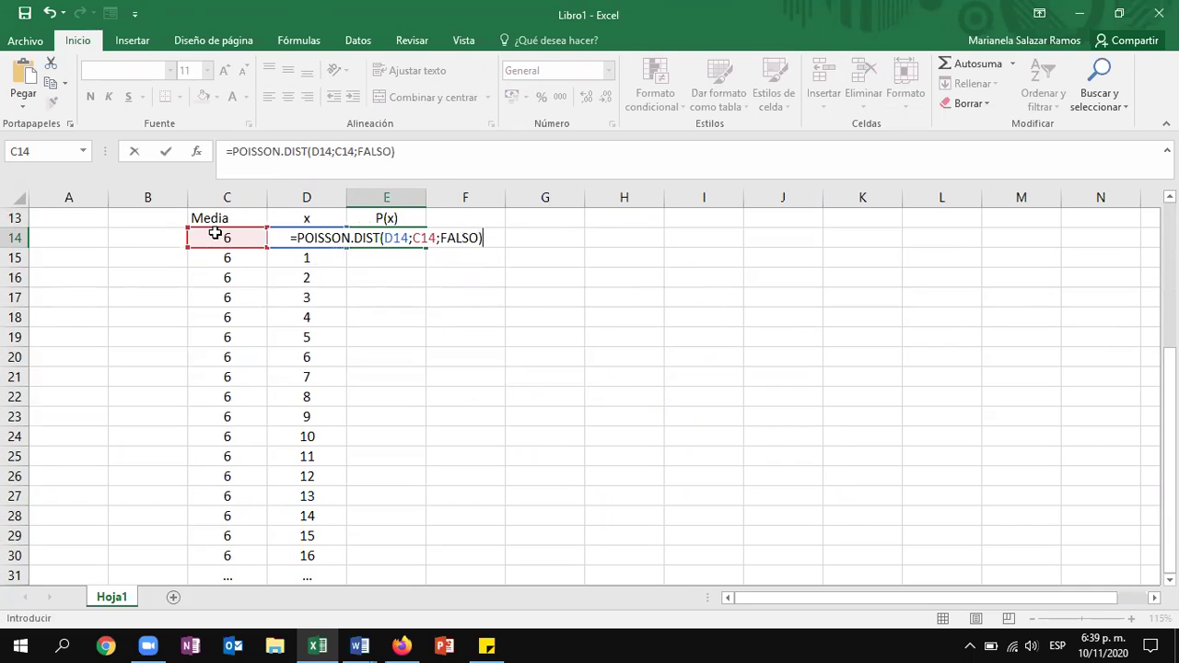
key("Return")
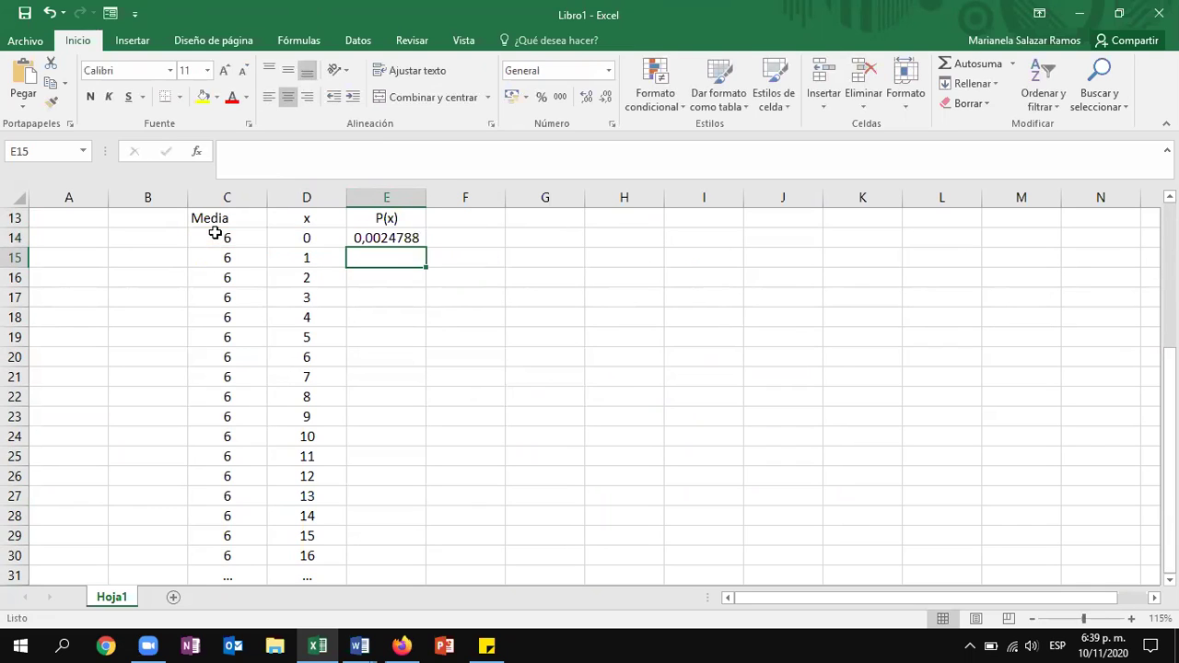
- Format E14 as a percentage with two decimals and extend its formula down to E30
left_click(415, 238)
left_click(541, 97)
left_click(585, 97)
left_click(585, 96)
left_click_drag(427, 247, 415, 566)
left_click(462, 385)
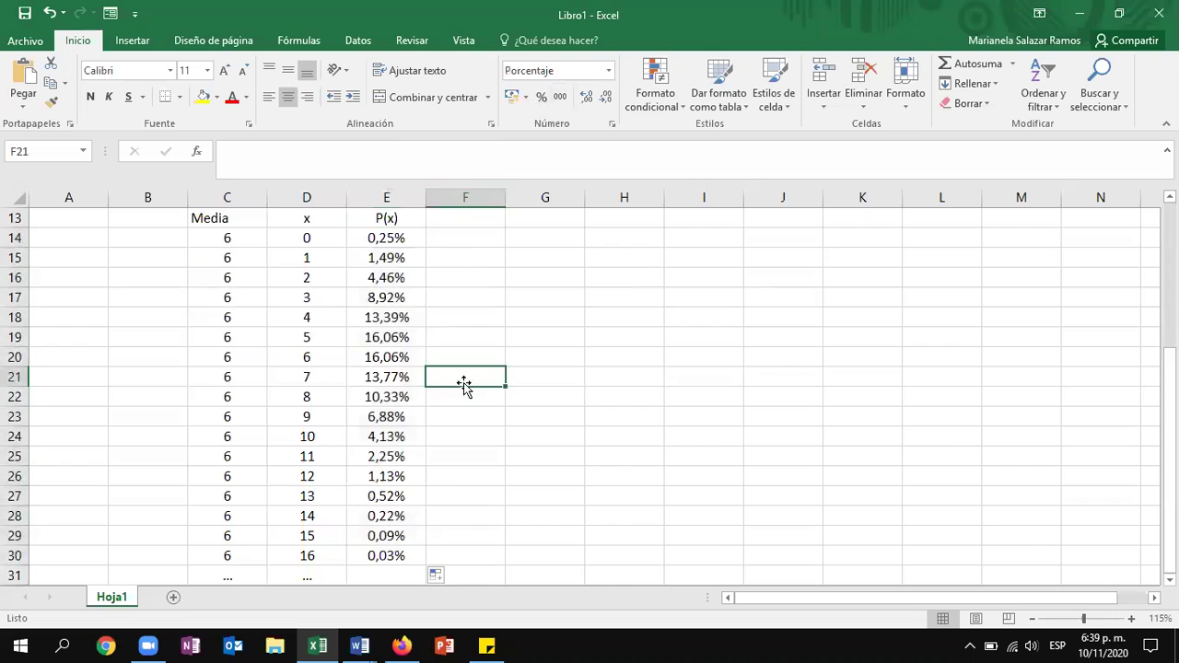
left_click(377, 233)
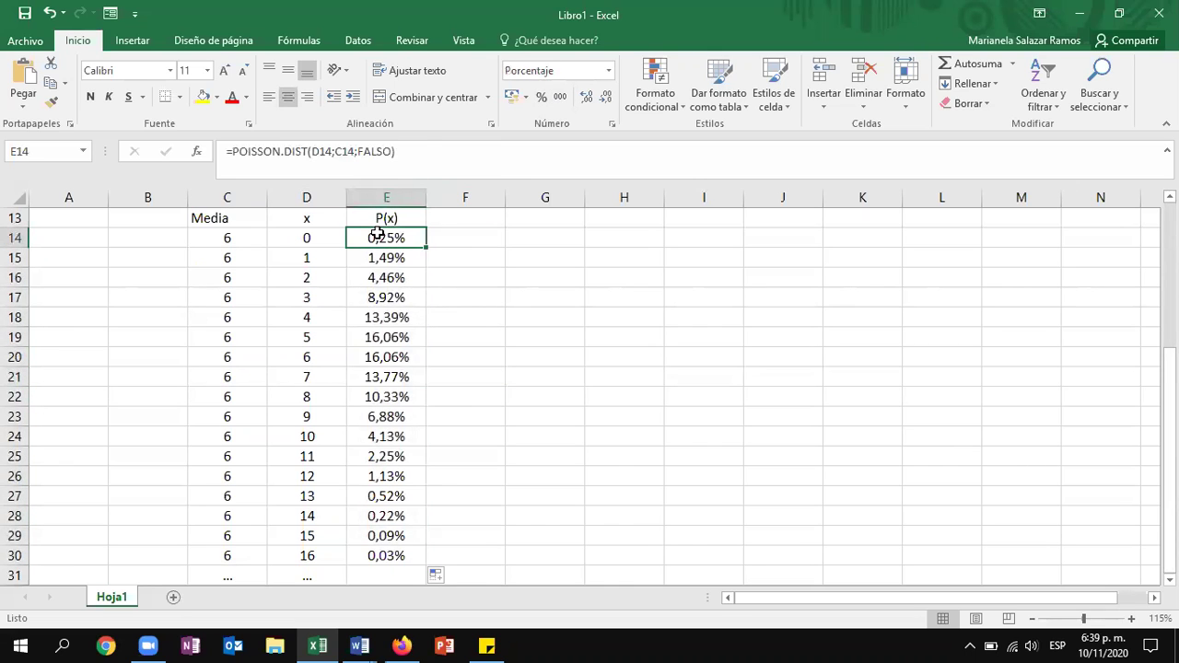
left_click(313, 240)
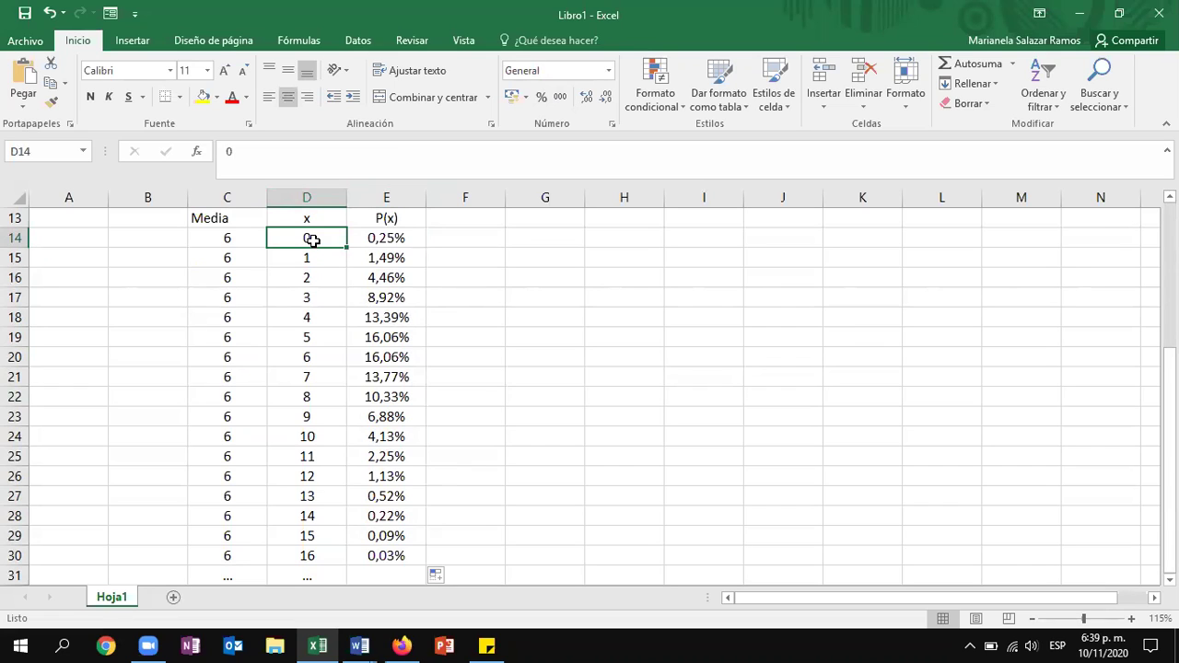
left_click(393, 241)
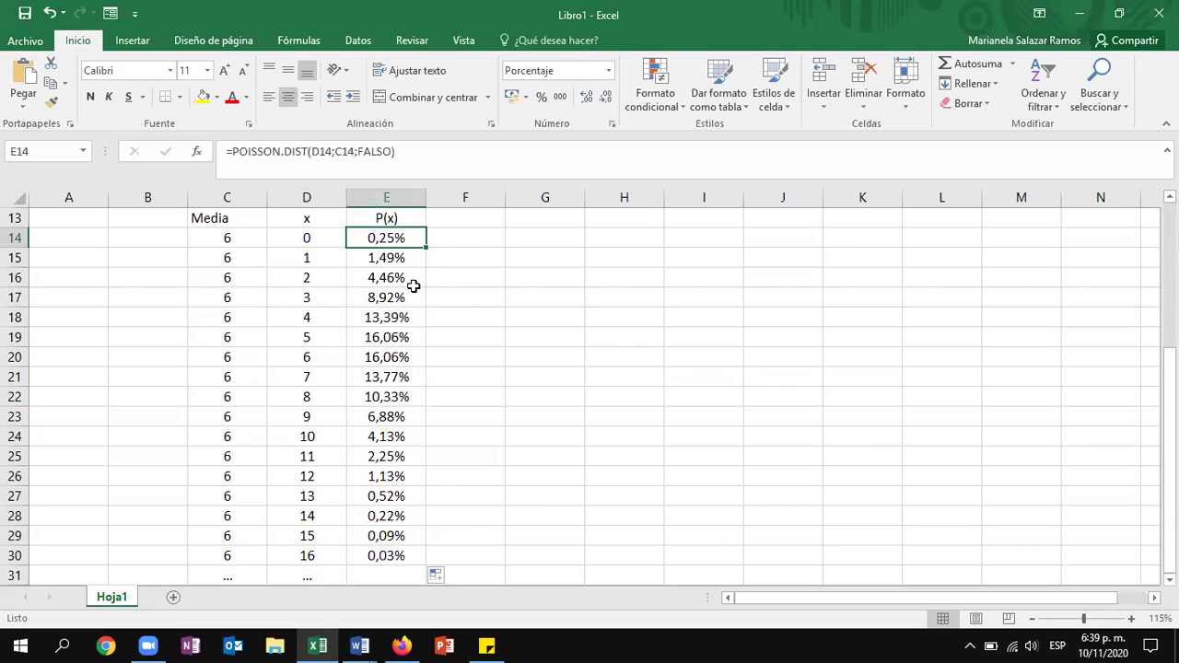
left_click(313, 339)
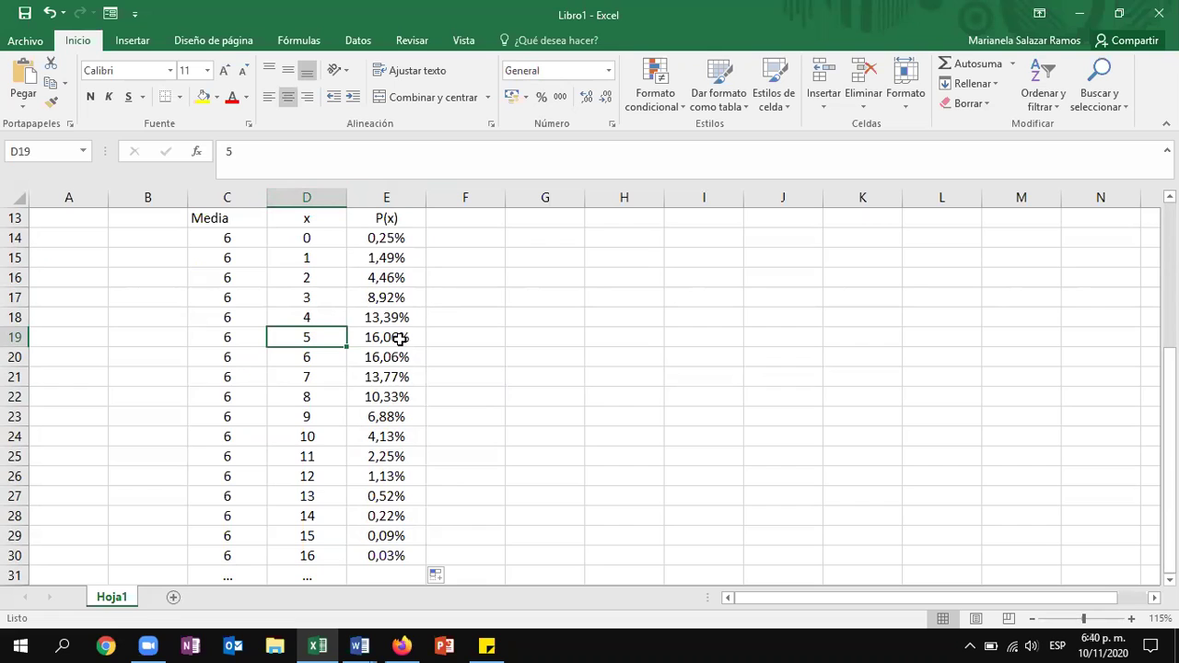
- Fill the x cells from 10 down to "..." (D24 to D31) with light green
scroll(397, 338, "up", 3)
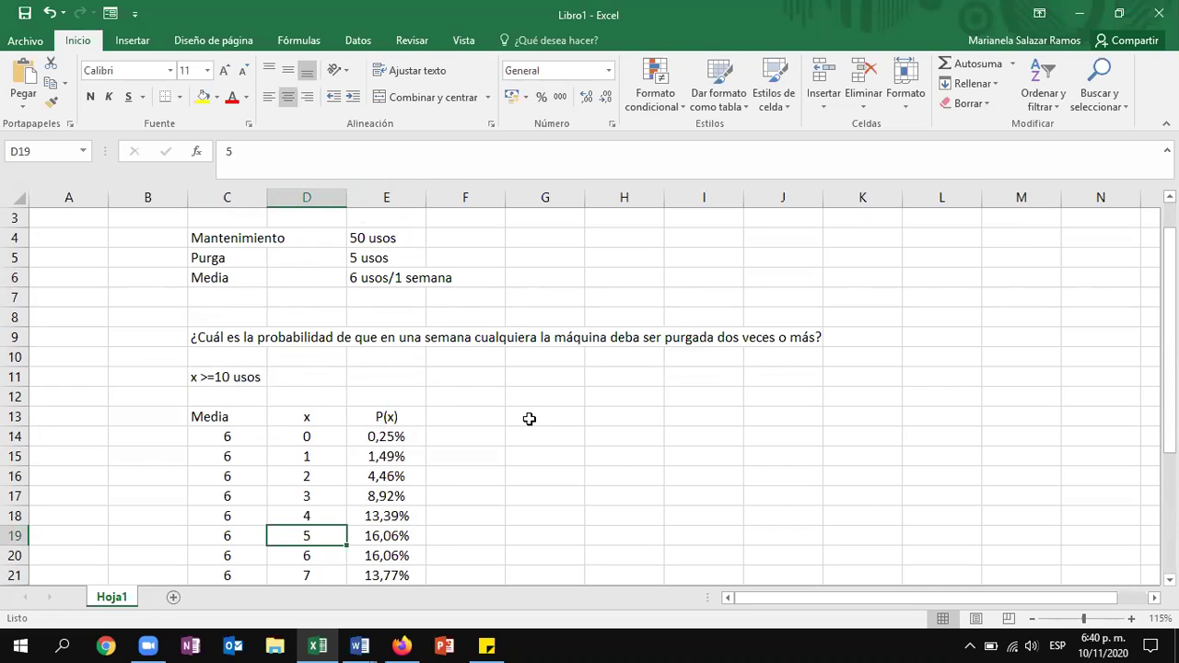
scroll(534, 421, "down", 3)
left_click_drag(303, 439, 315, 575)
left_click(217, 97)
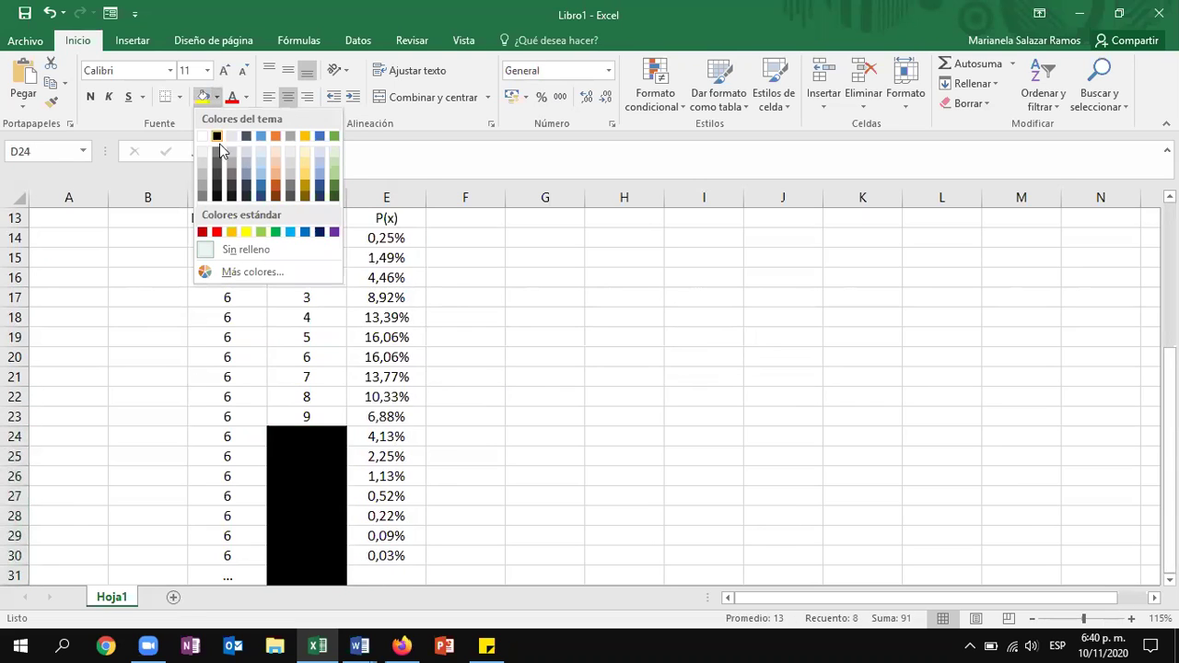
left_click(263, 234)
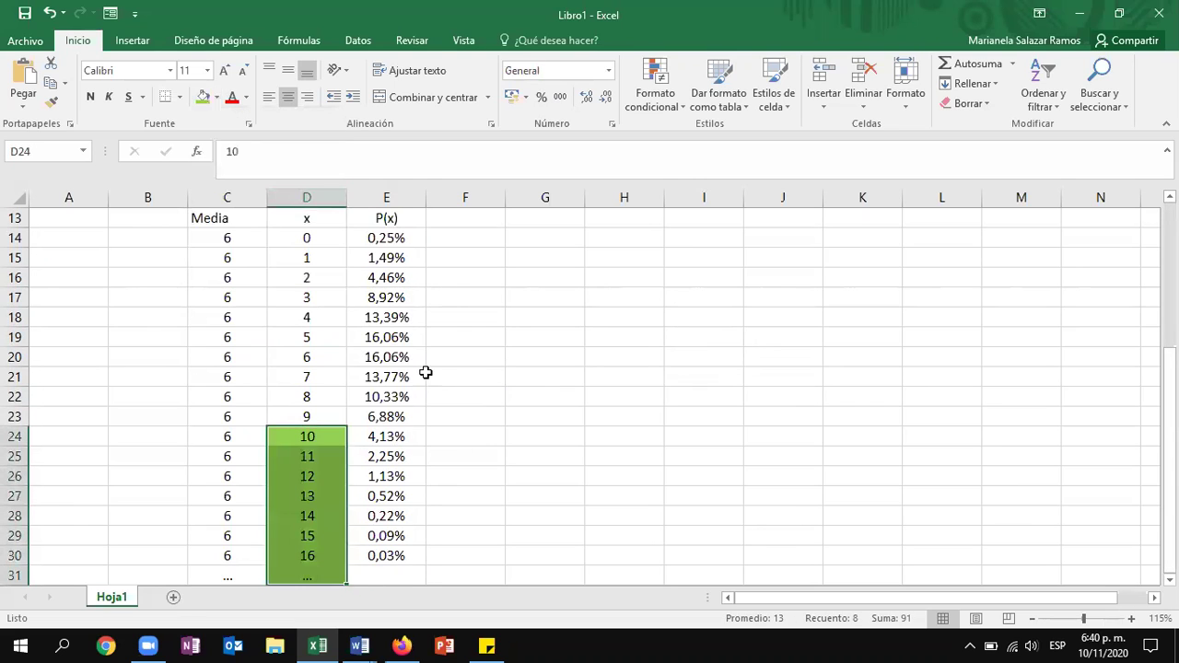
- Enter a centred "..." in E31 below the P(x) percentages
left_click(410, 570)
type("..")
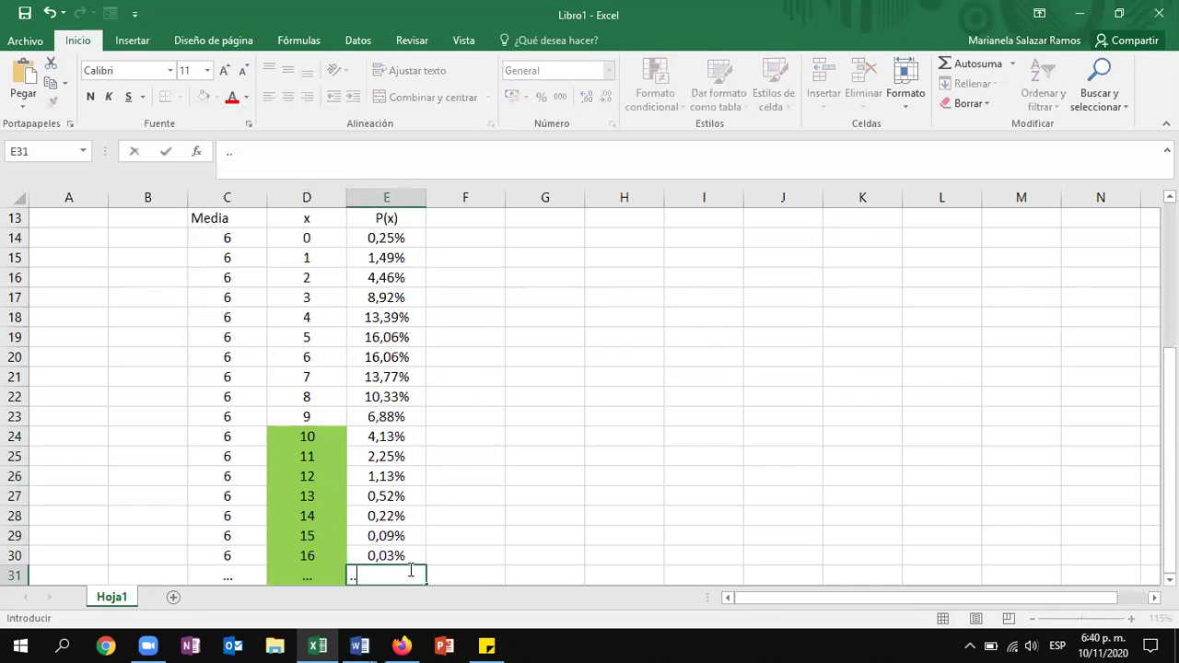
type(".")
key("Tab")
left_click(381, 574)
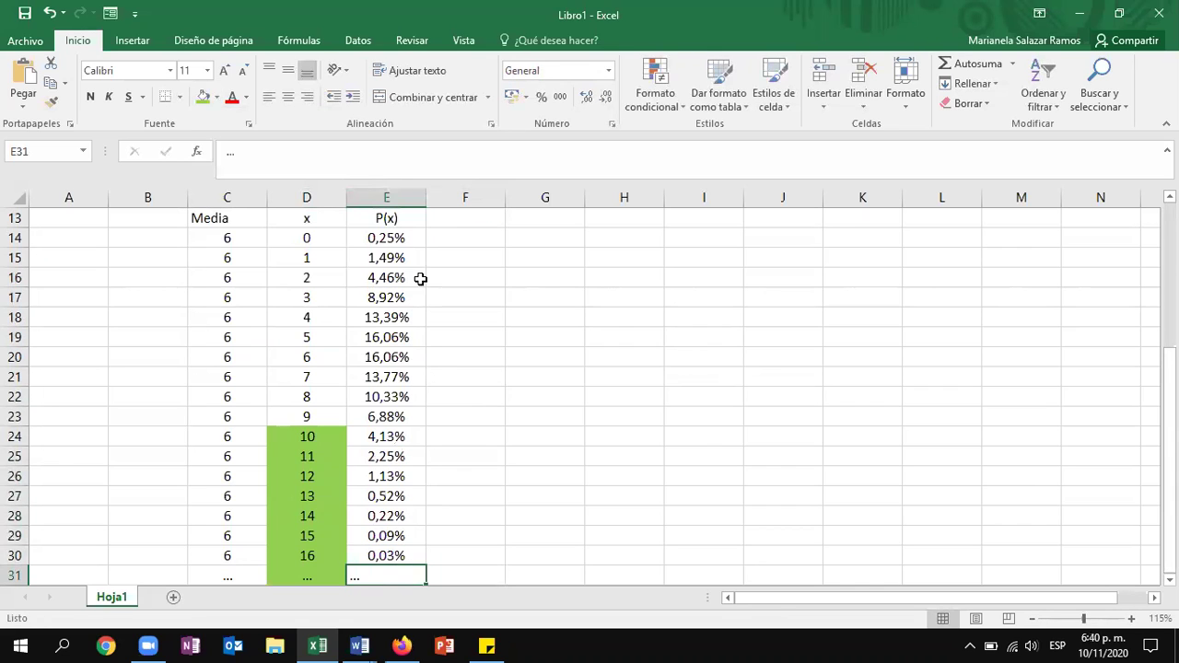
left_click(289, 97)
- Fill the cells F14 to F31 beside the P(x) column with yellow
left_click_drag(455, 235, 460, 566)
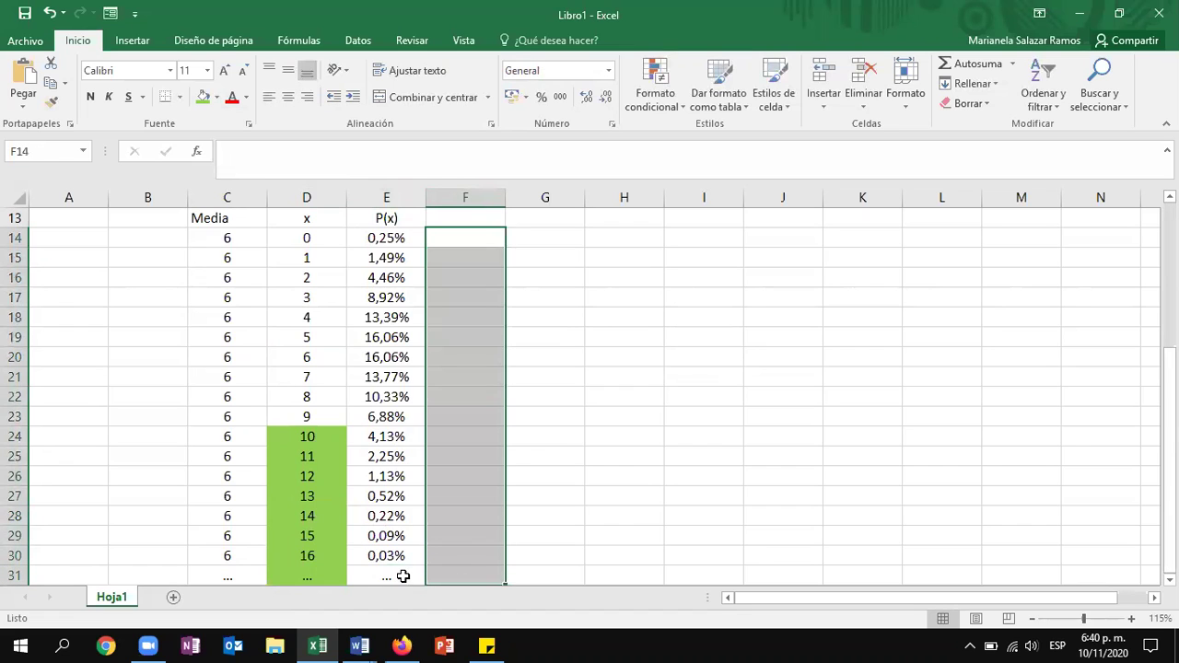
left_click(217, 97)
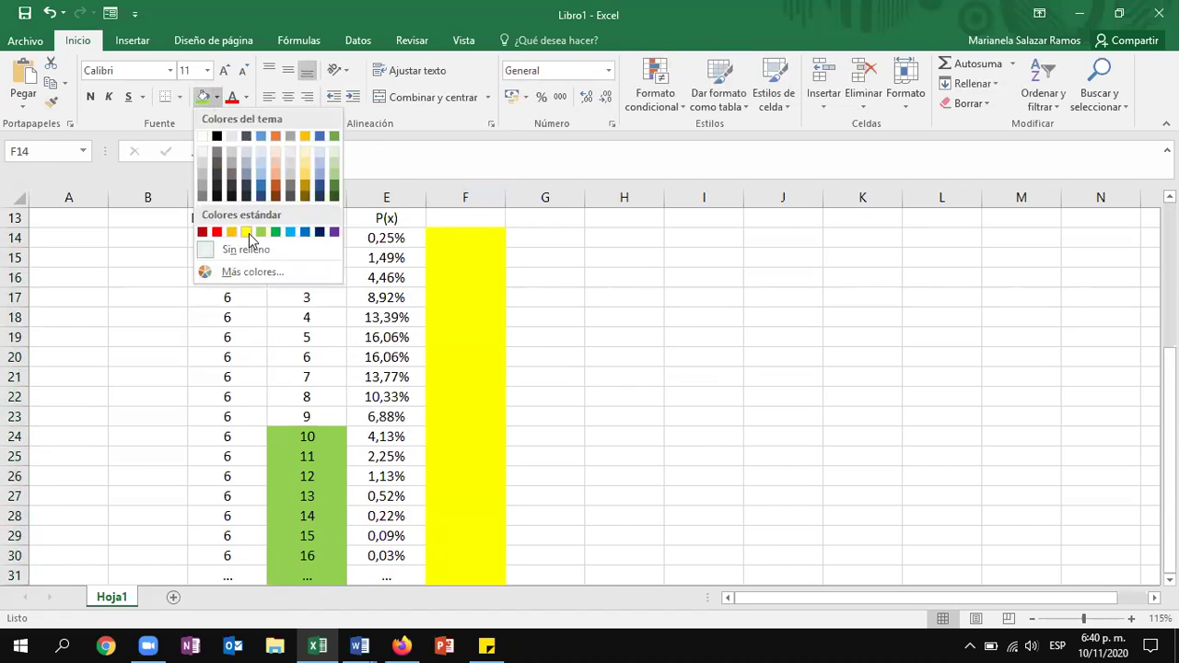
left_click(246, 232)
- Enter a centred 100% in F23 within the yellow band
left_click(469, 414)
type("100%")
left_click(509, 414)
left_click(481, 421)
left_click(289, 97)
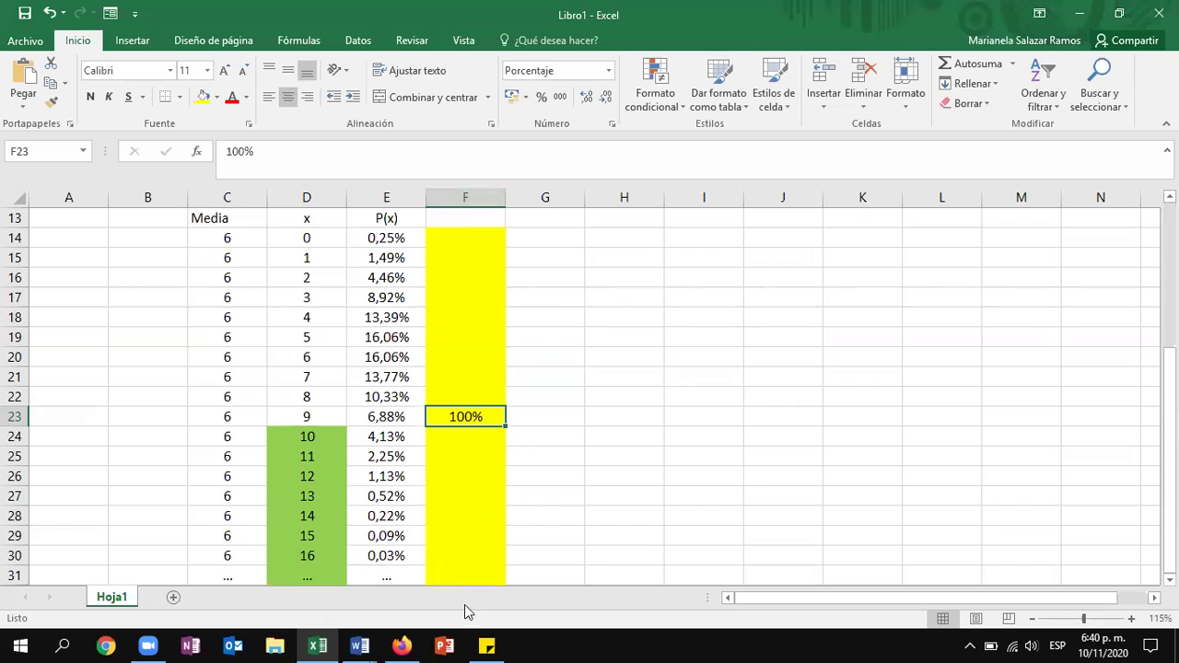
- Fill the x cells from 0 to 9 (D14 to D23) with light grey
left_click_drag(311, 413, 334, 235)
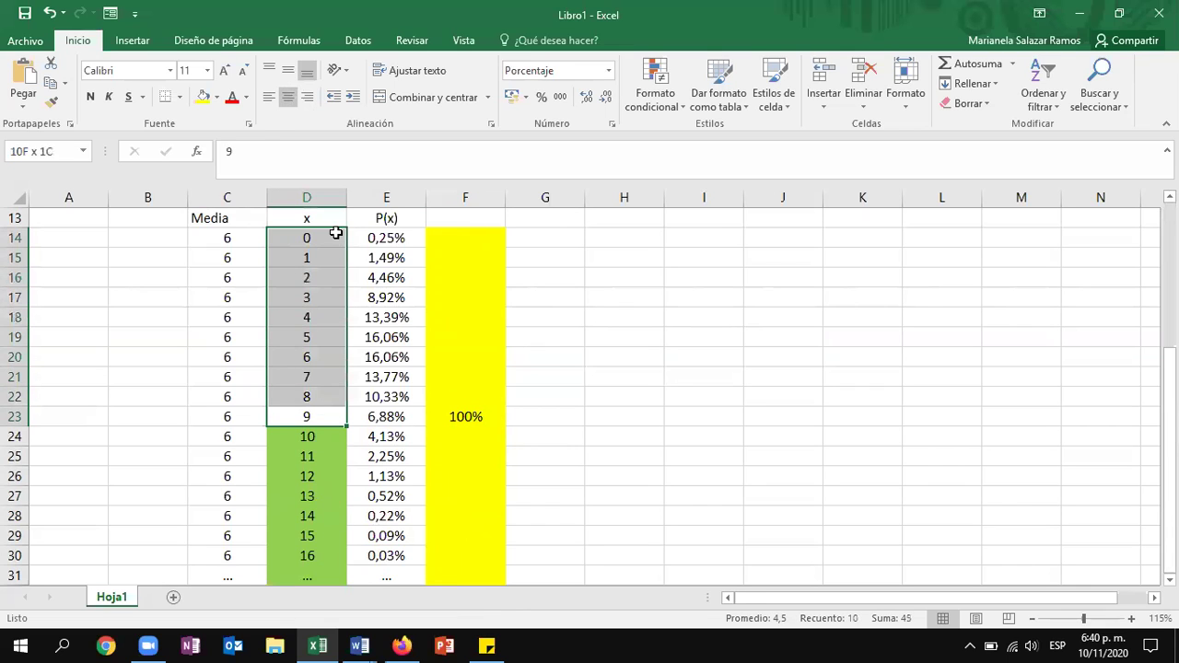
left_click(217, 97)
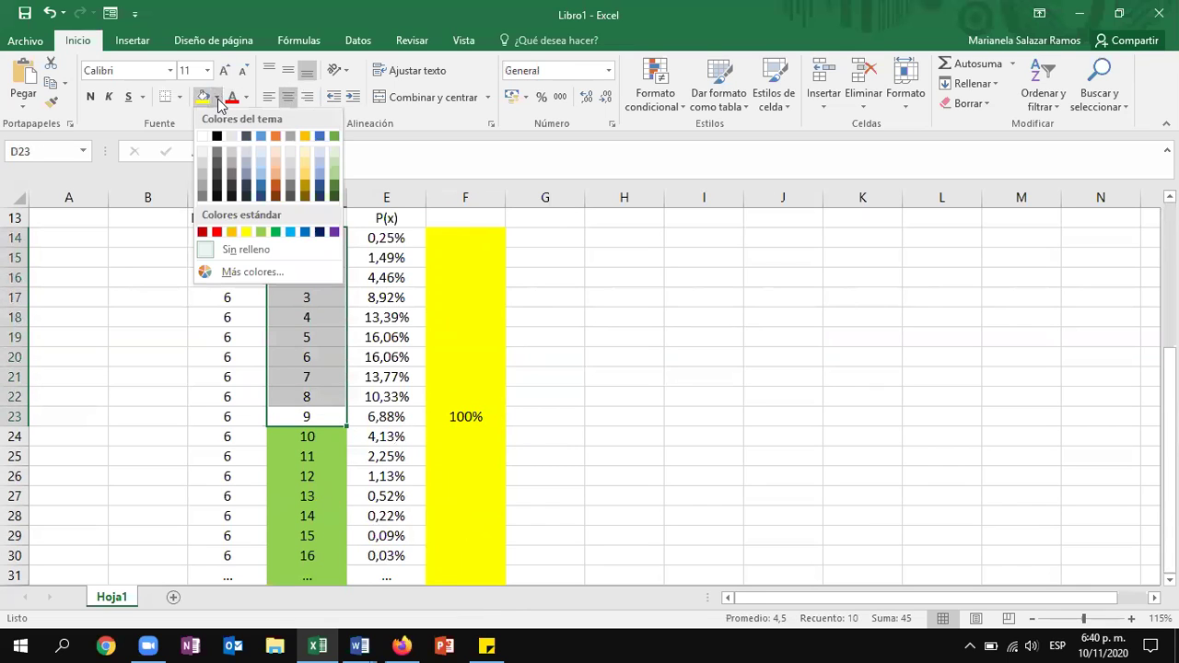
left_click(205, 166)
left_click(327, 419)
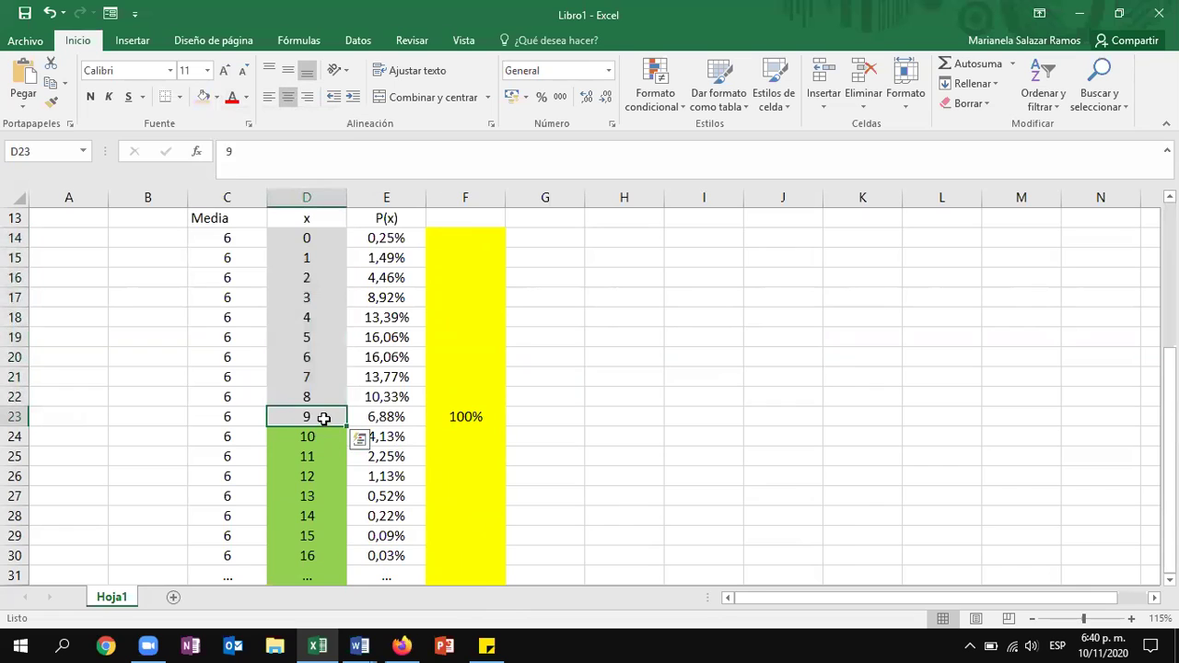
left_click(317, 238)
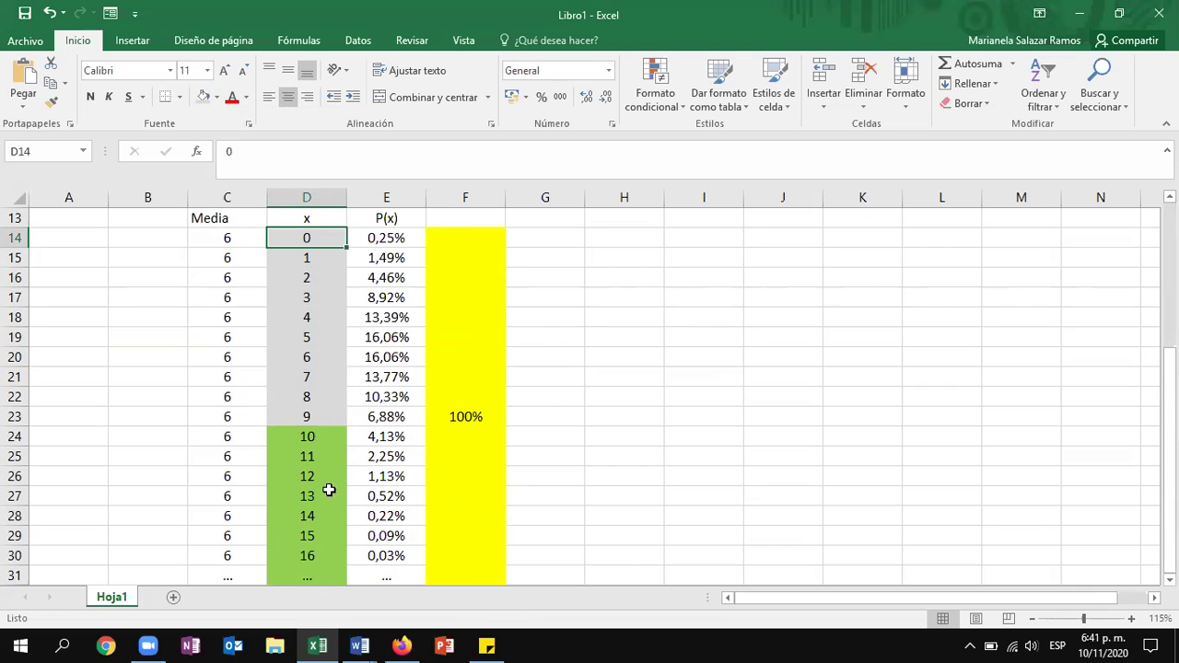
- Add up the probabilities for x from 0 to 9 in H19 with a SUMA of E14:E23
left_click(619, 380)
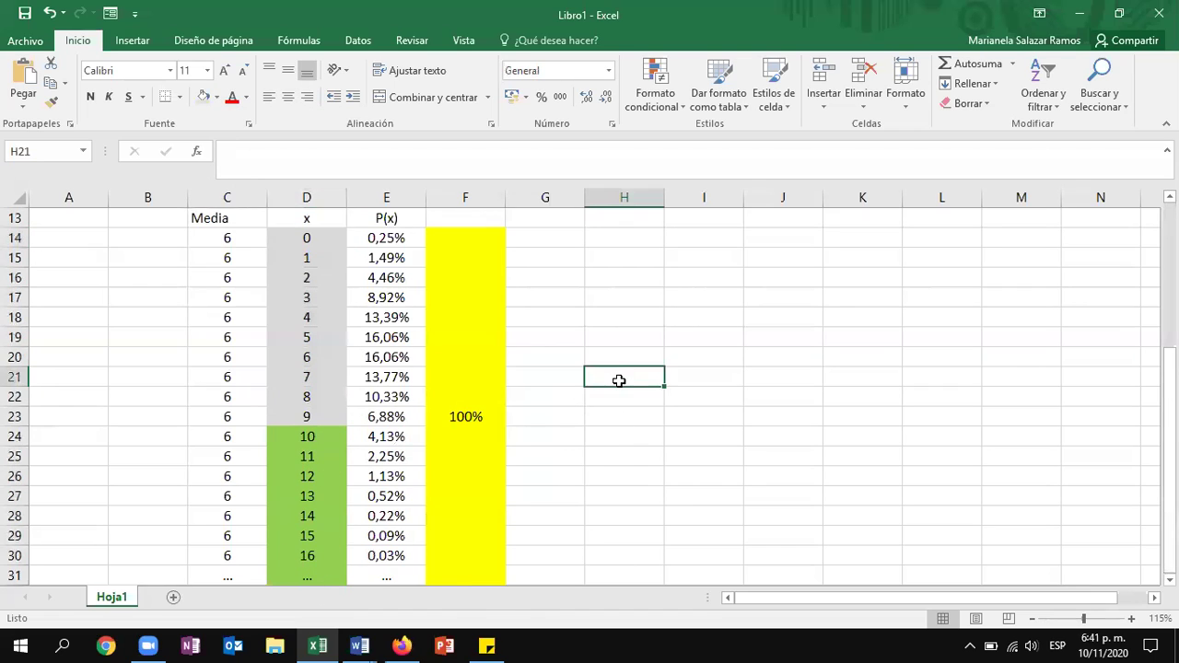
left_click(616, 346)
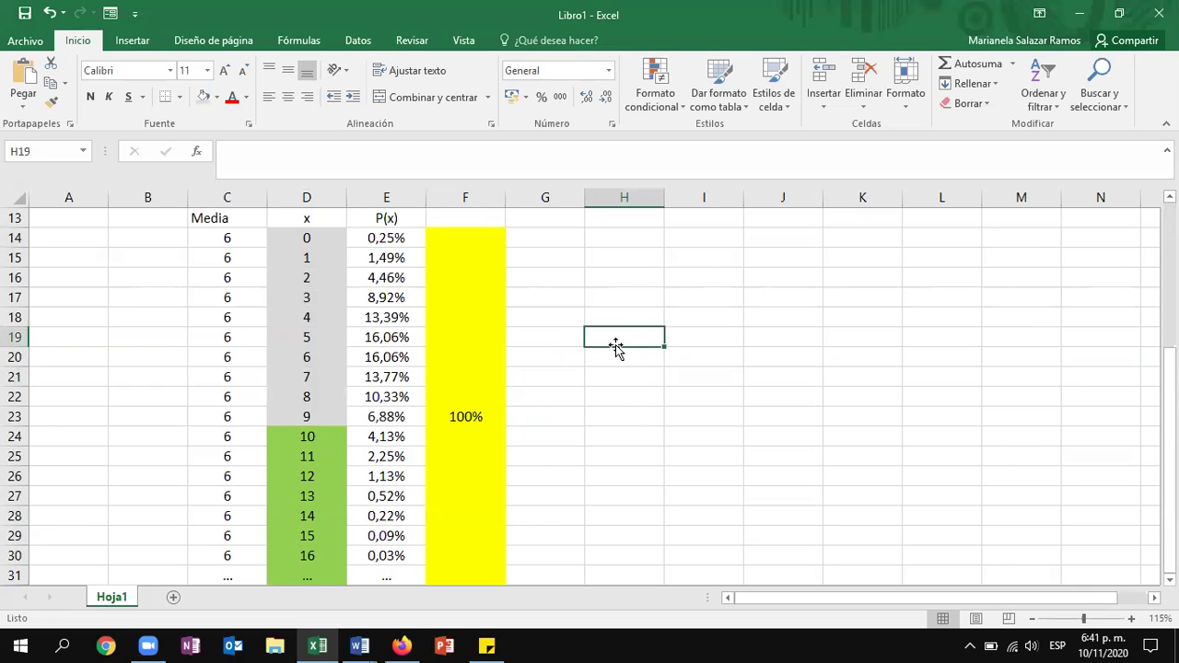
type("=suma(")
left_click_drag(370, 416, 372, 235)
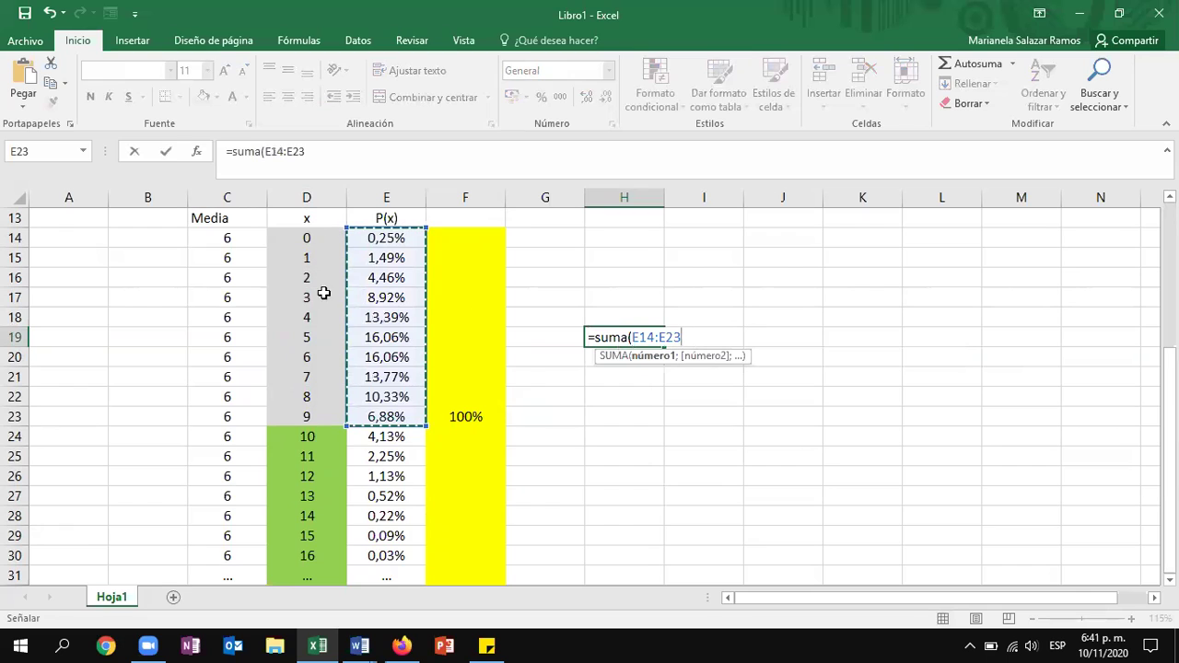
key("Return")
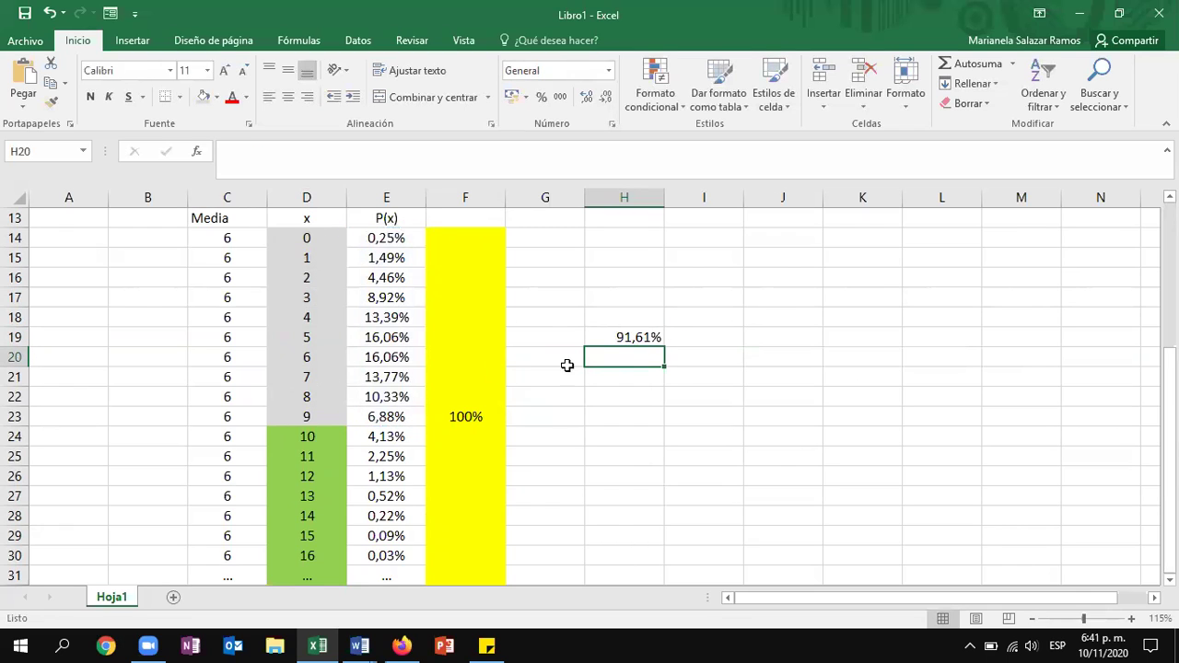
- Calculate the probability of 10 or more uses in H21 with the formula =100%-H19
left_click_drag(405, 411, 406, 275)
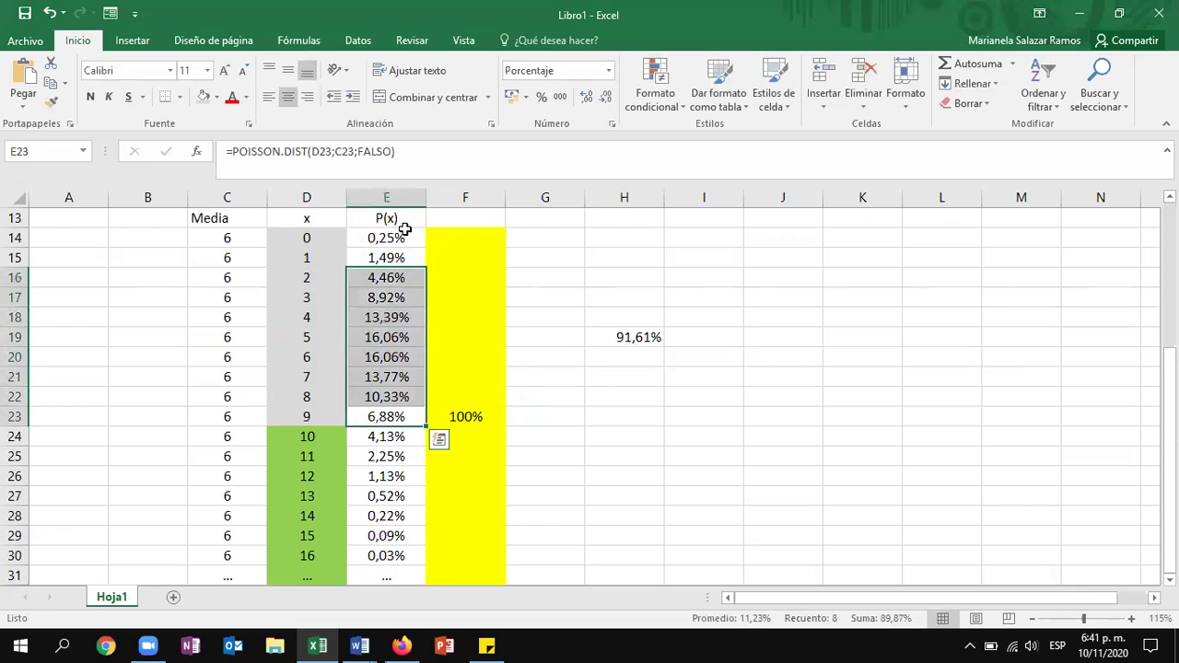
left_click(465, 436)
left_click(625, 376)
type("=100%-")
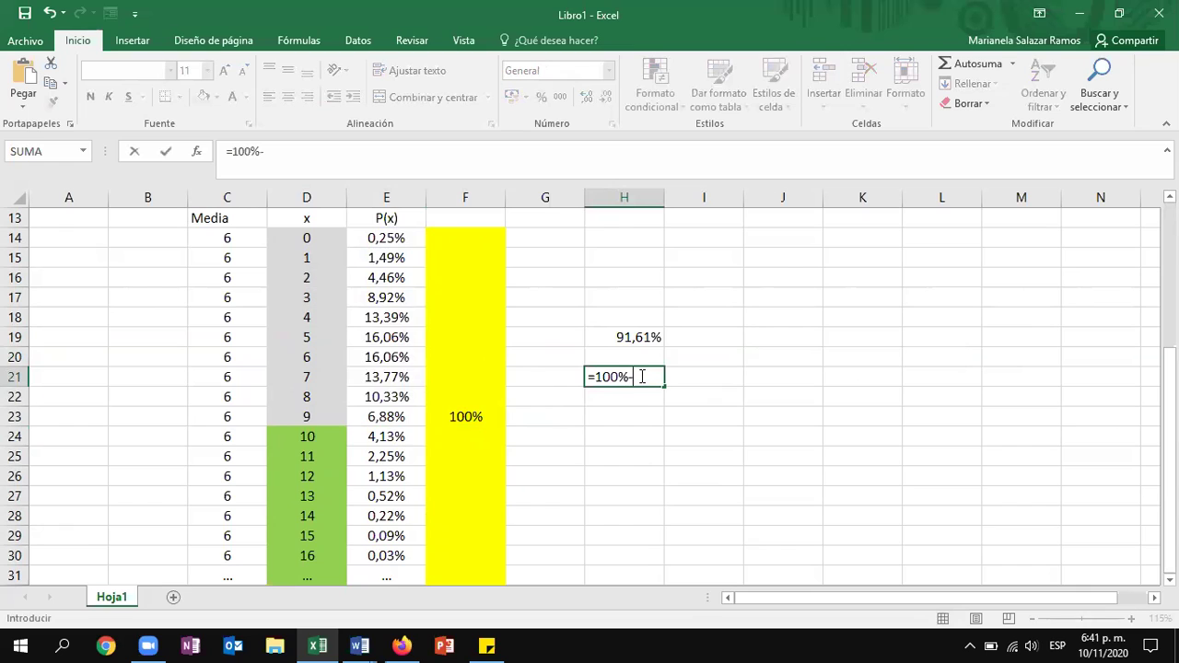
left_click(633, 340)
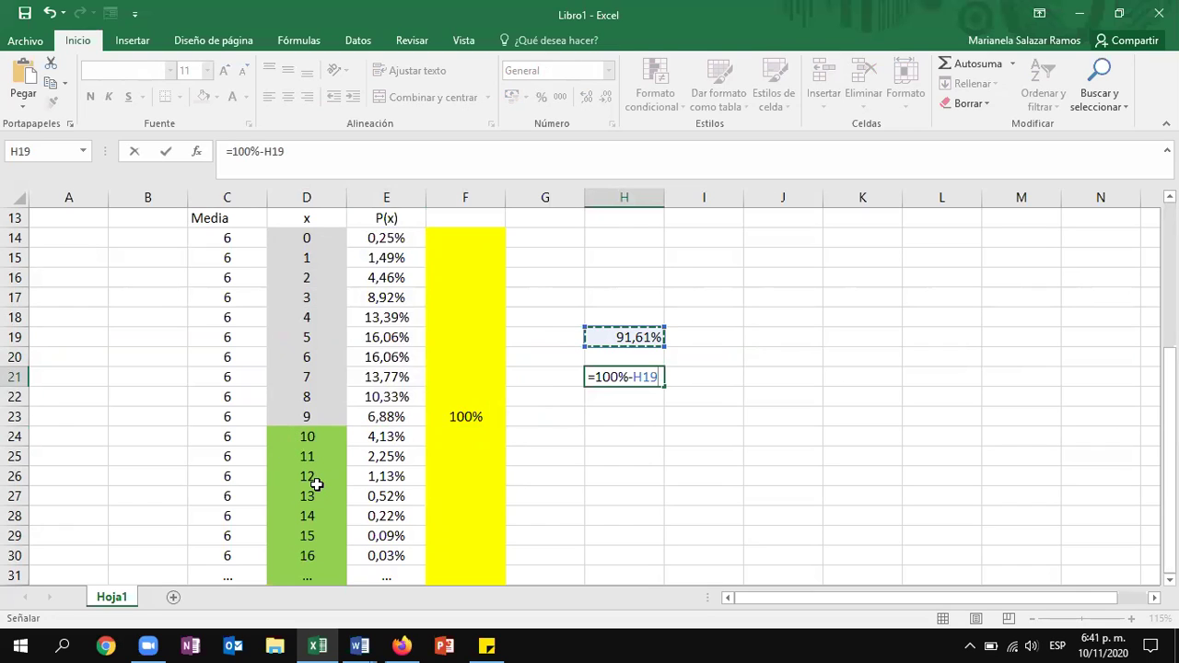
key("ctrl+Return")
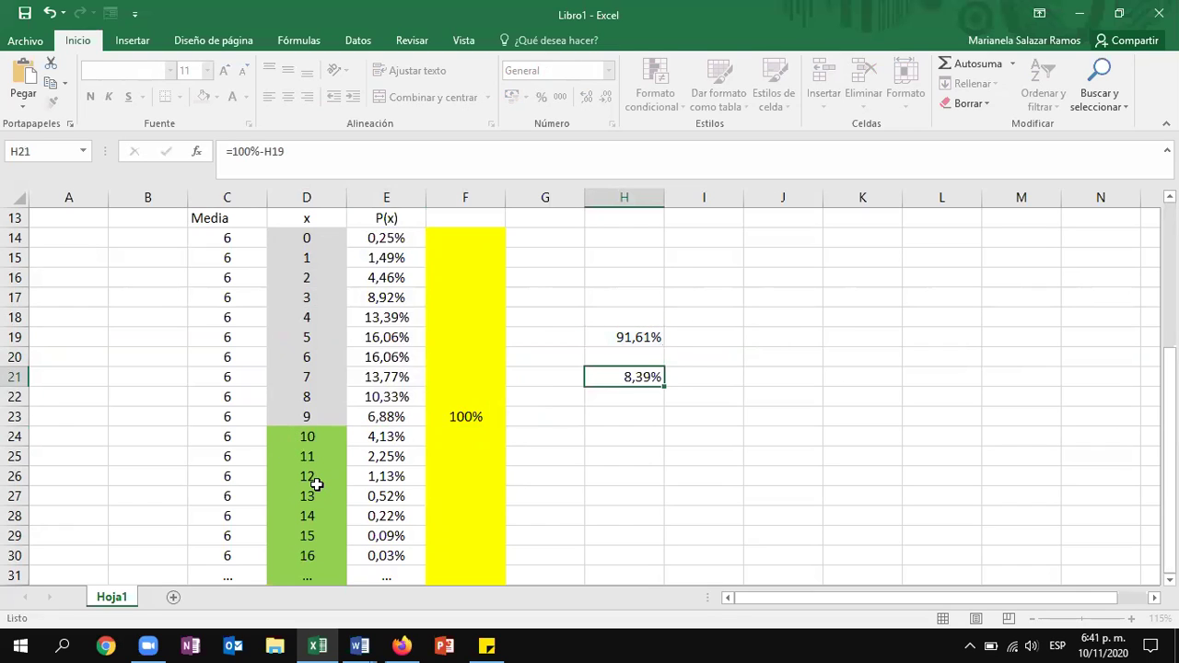
left_click(613, 377)
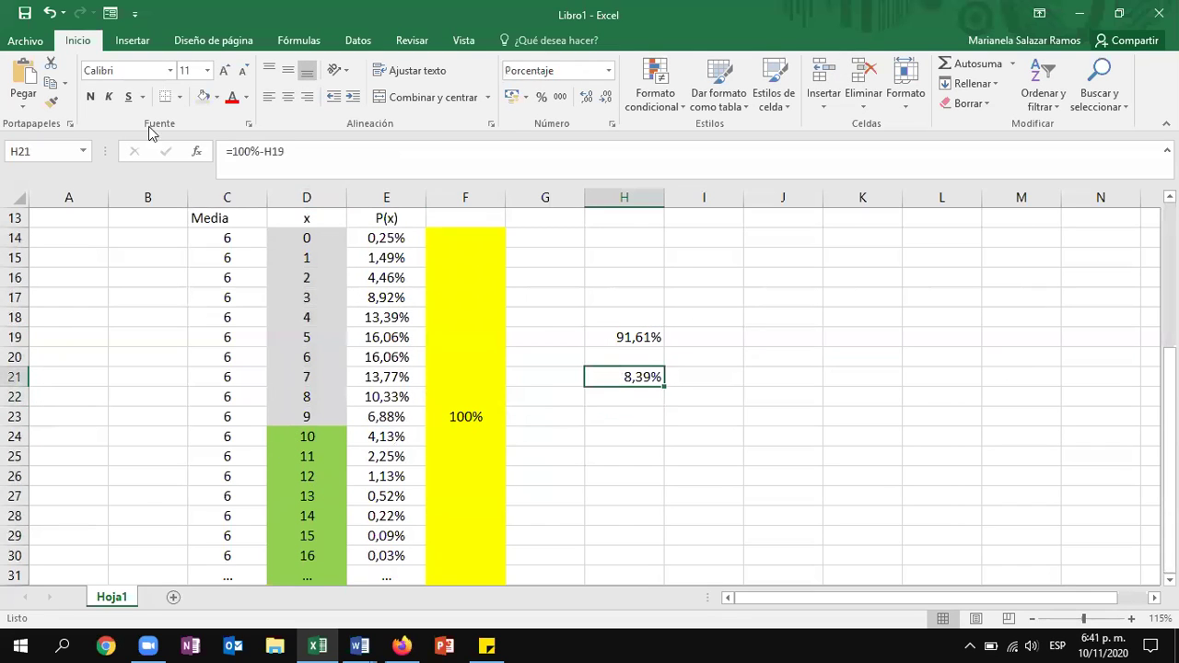
- Fill the probability result in H21 with the same green as the x values from 10 upward
left_click(215, 97)
left_click(260, 236)
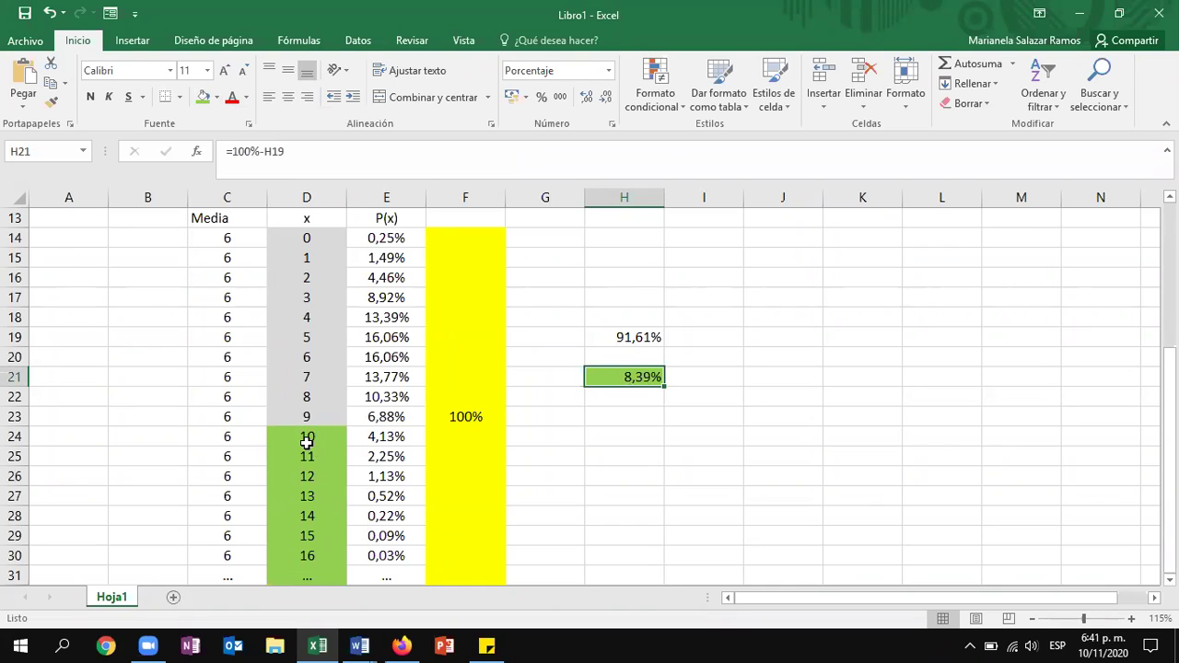
scroll(300, 423, "up", 3)
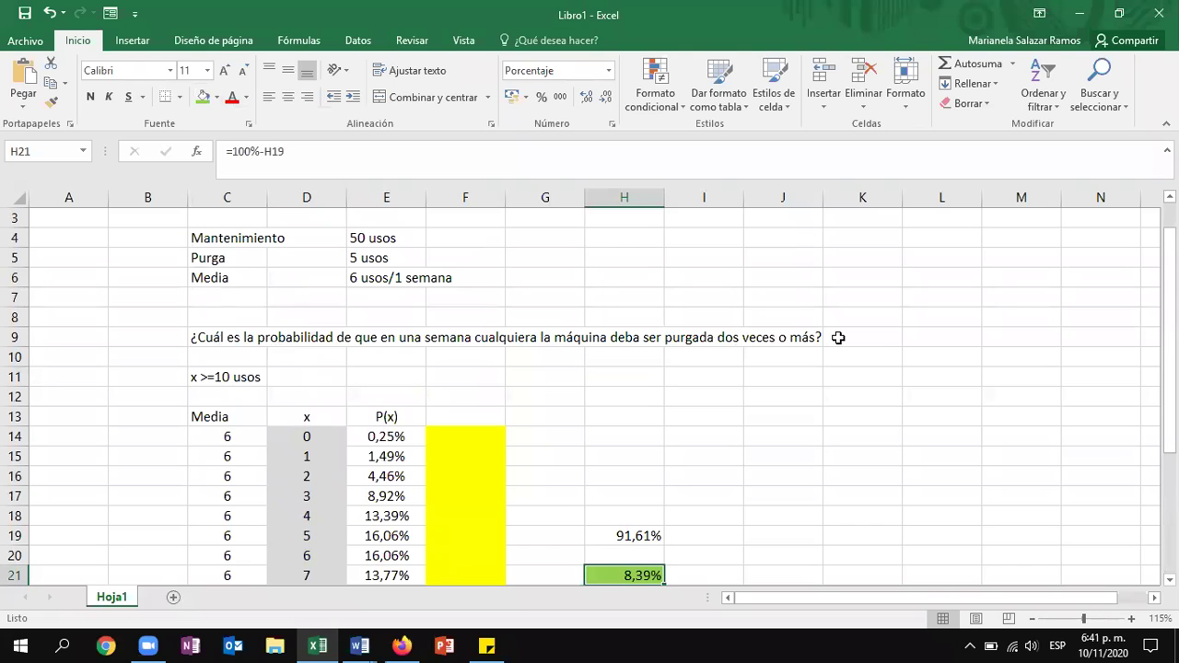
scroll(687, 414, "down", 3)
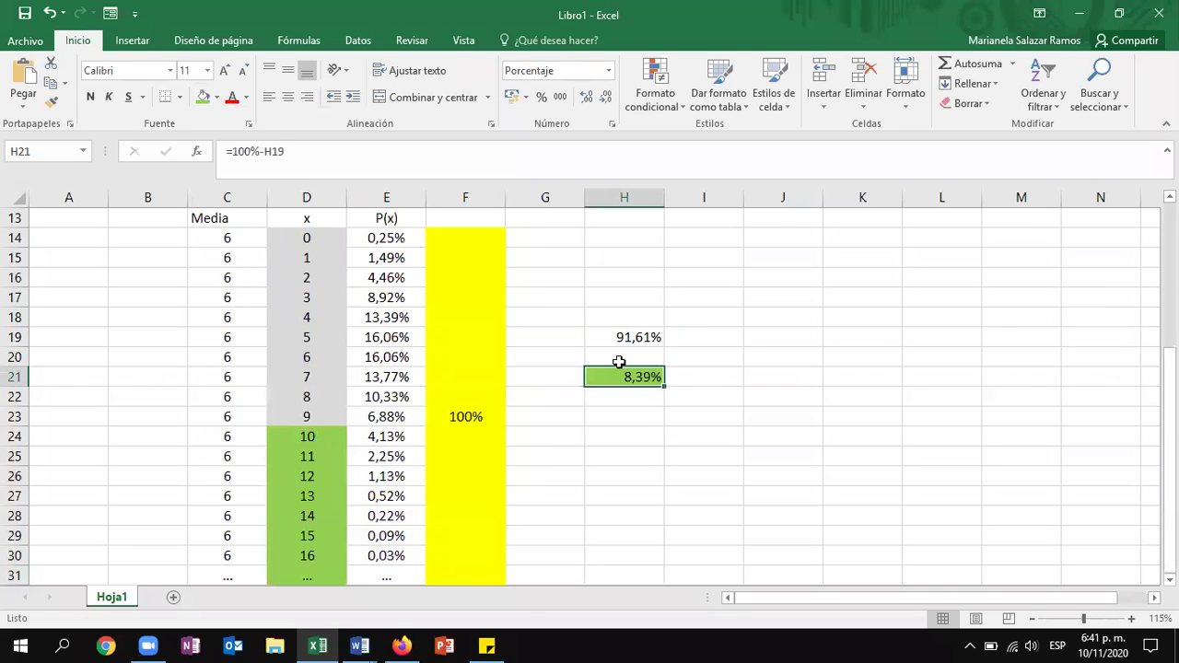
- Switch to the quiz in Firefox, end the attempt with the answers left blank, and confirm submitting everything
left_click(399, 644)
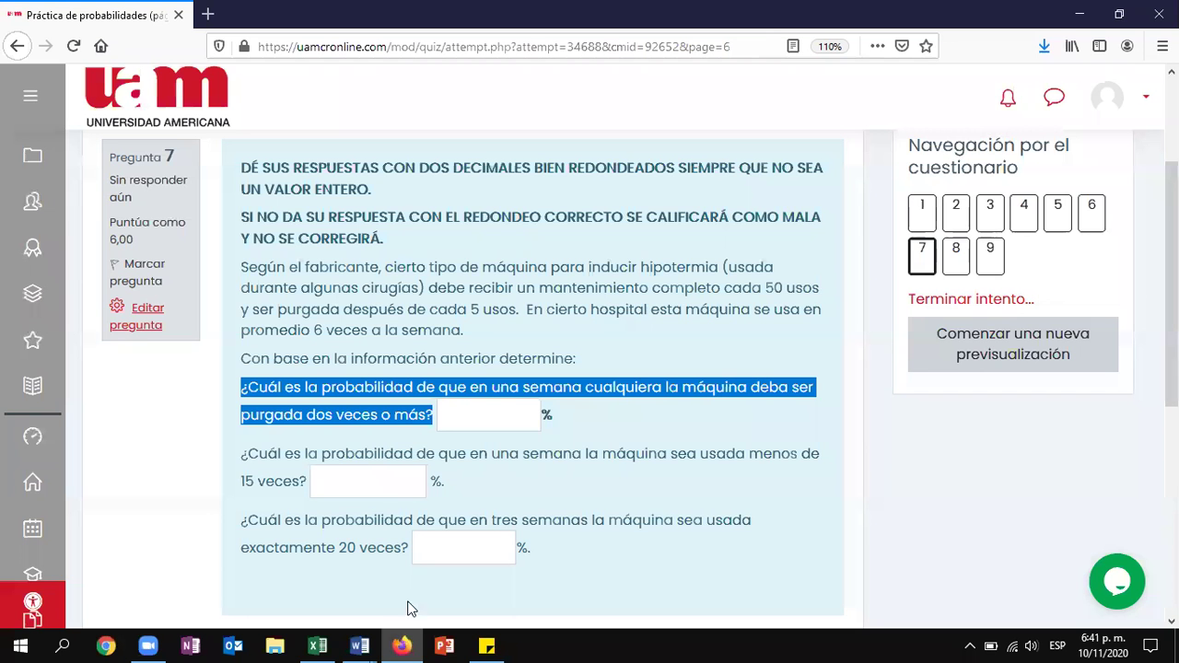
left_click(538, 421)
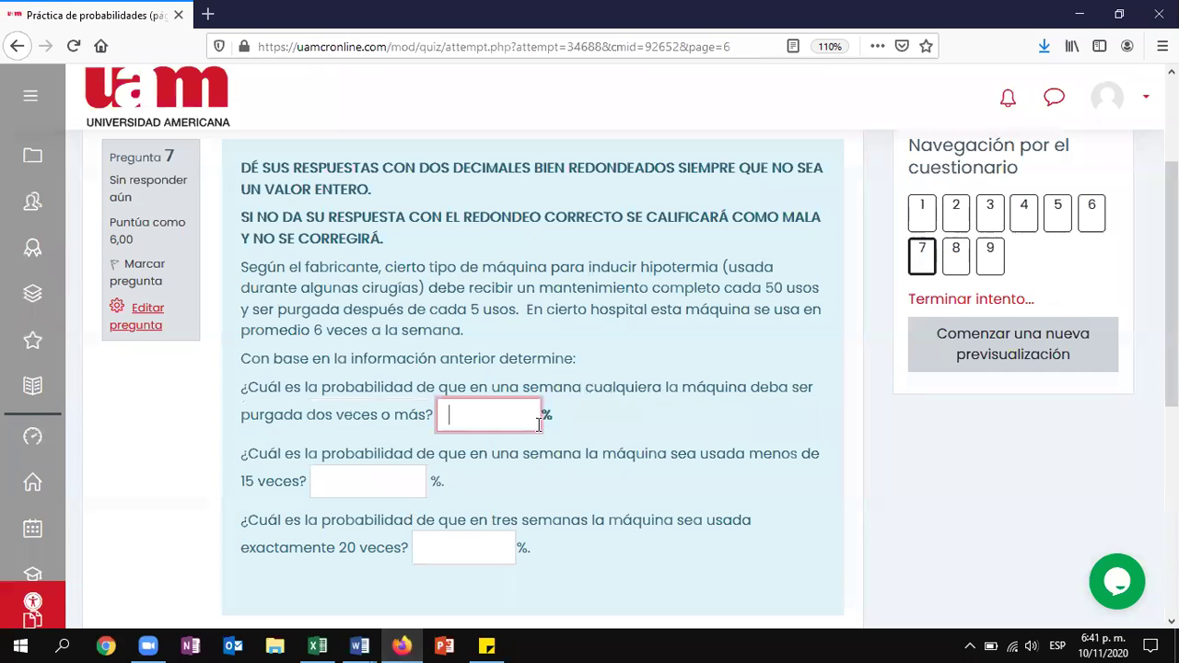
left_click(996, 304)
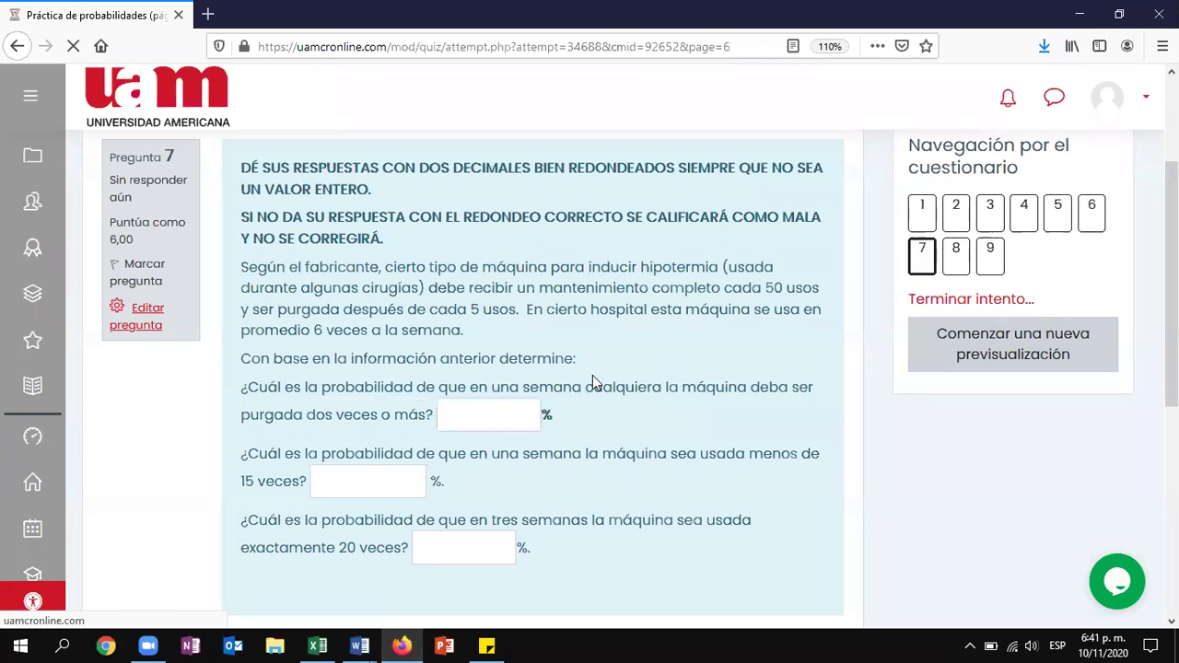
scroll(593, 375, "down", 4)
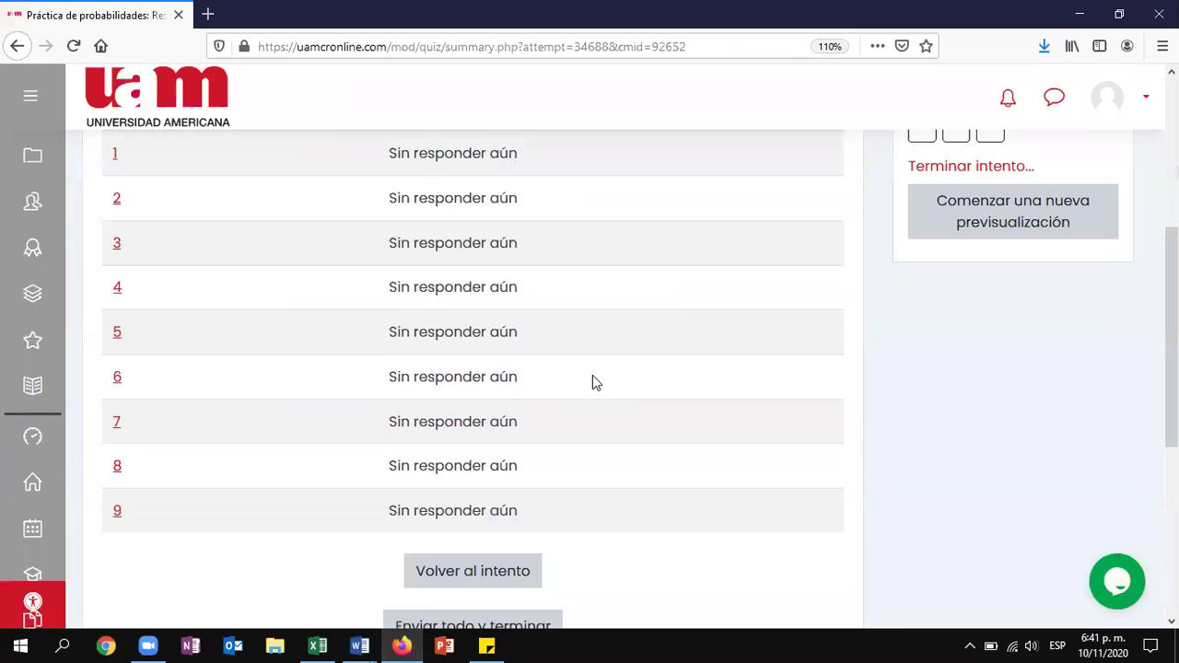
scroll(592, 375, "down", 4)
left_click(468, 284)
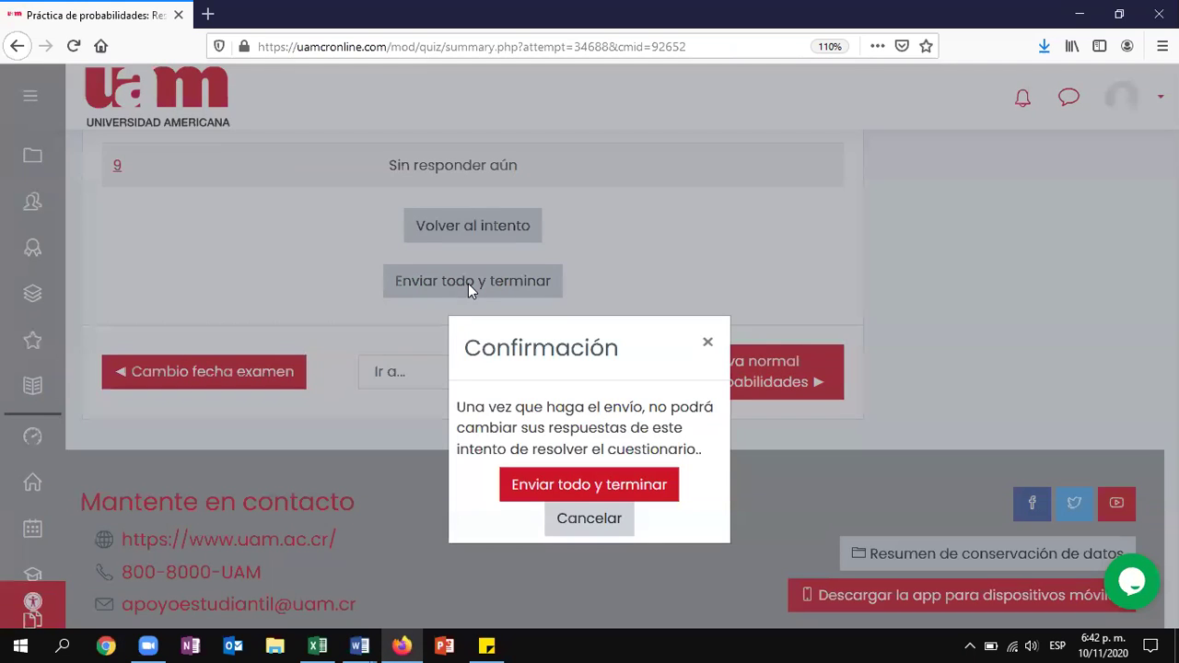
left_click(586, 486)
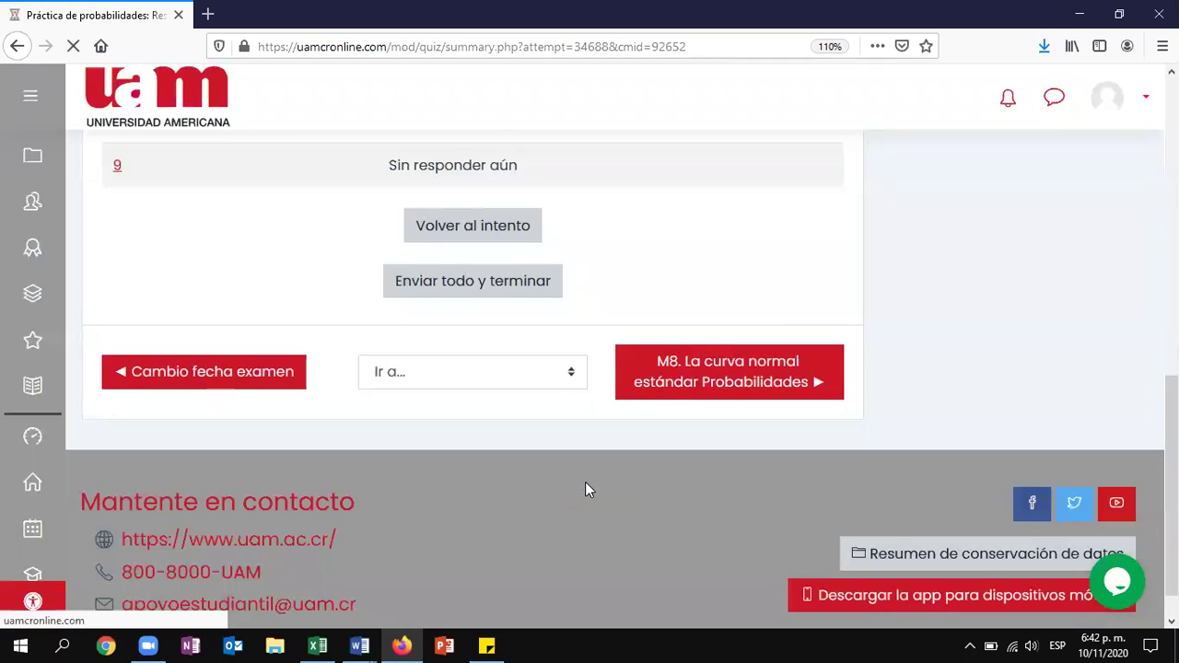
- Go to question 7 in the quiz review and compare the first sub-question's correct answer with H21 in Excel
left_click(923, 425)
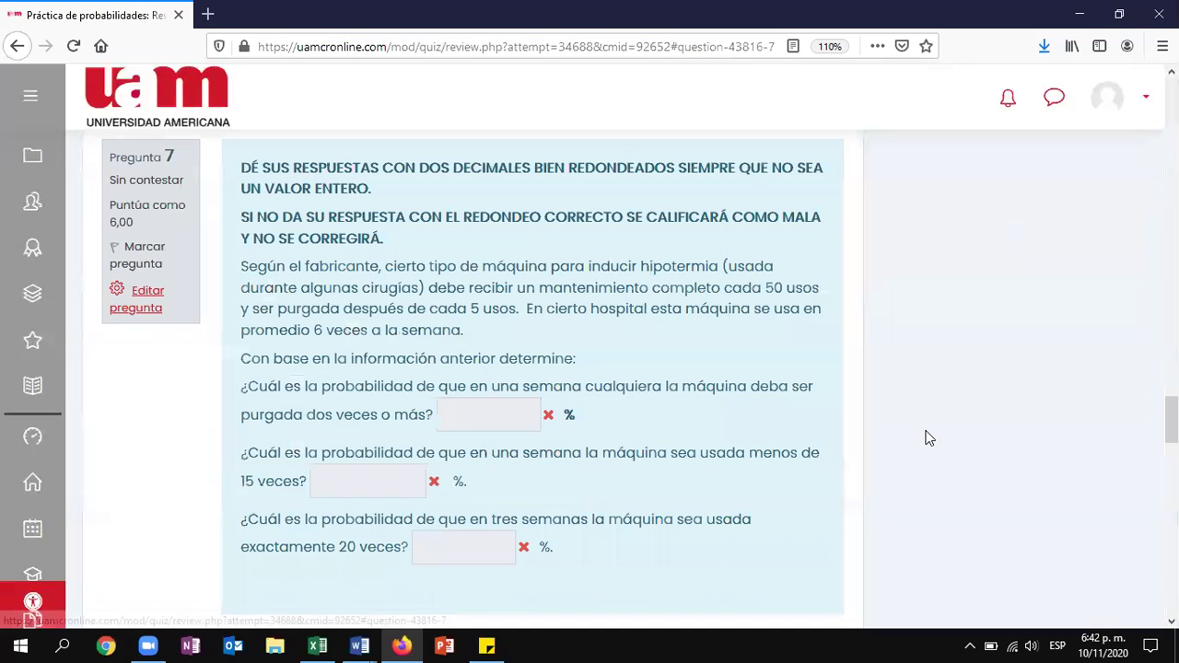
mouse_move(554, 414)
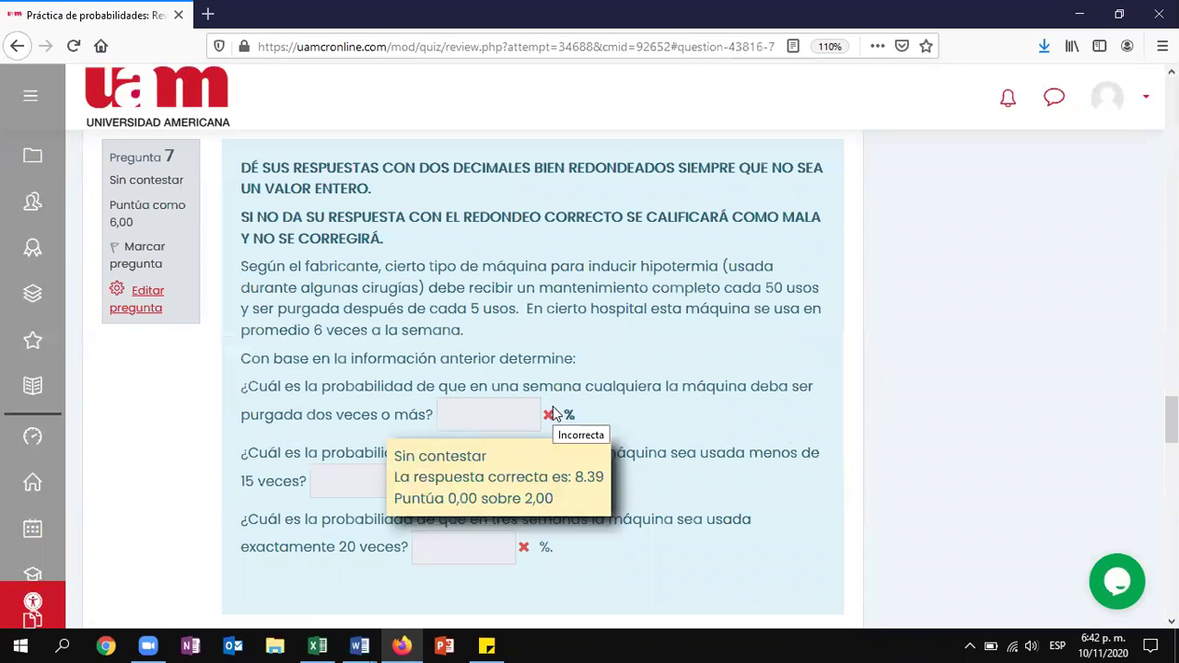
key("alt+Tab")
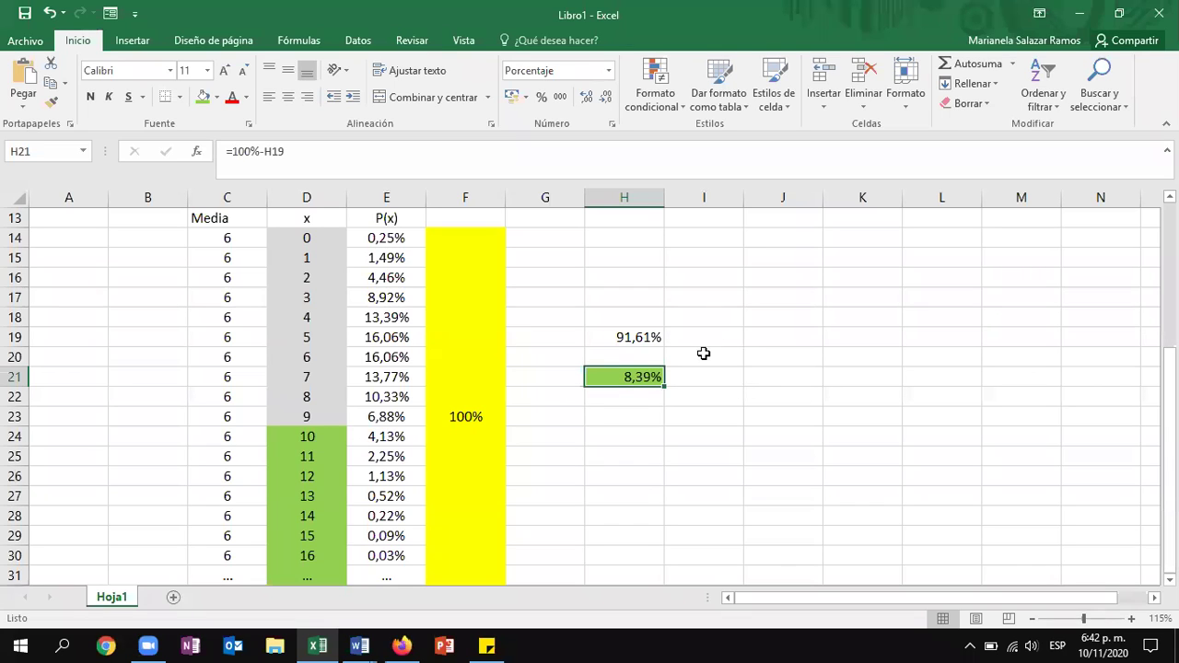
- Check the probability of fewer than 15 uses by comparing the sum of E14:E28 in Excel with the review's correct answer
key("alt+Tab")
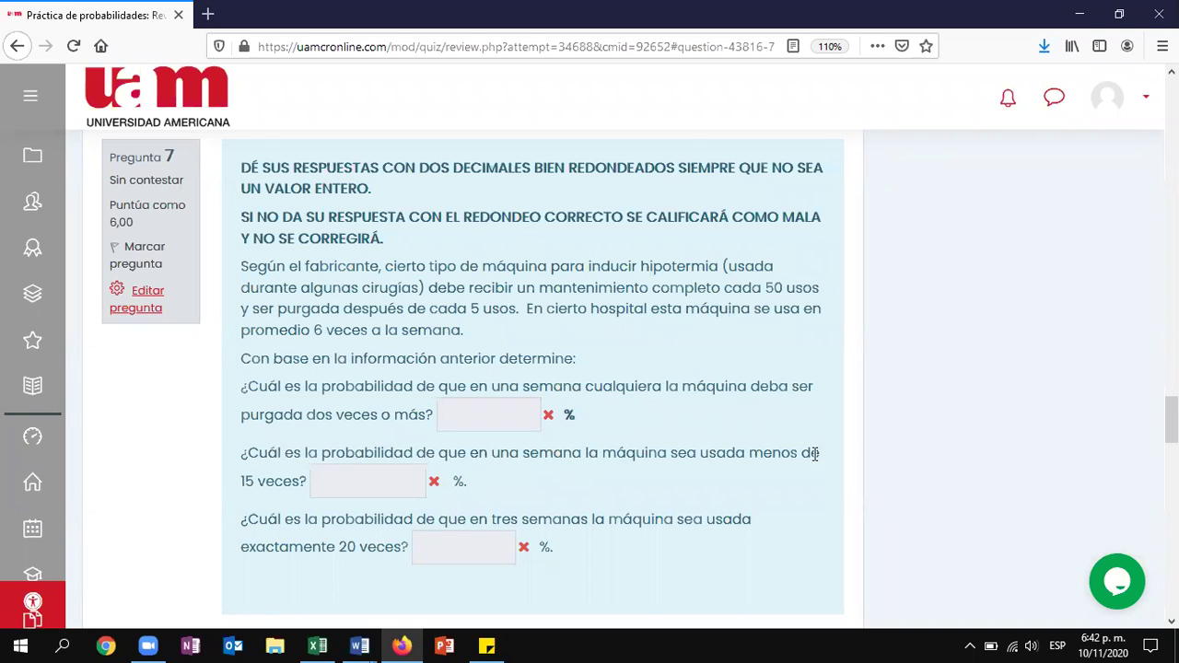
mouse_move(316, 476)
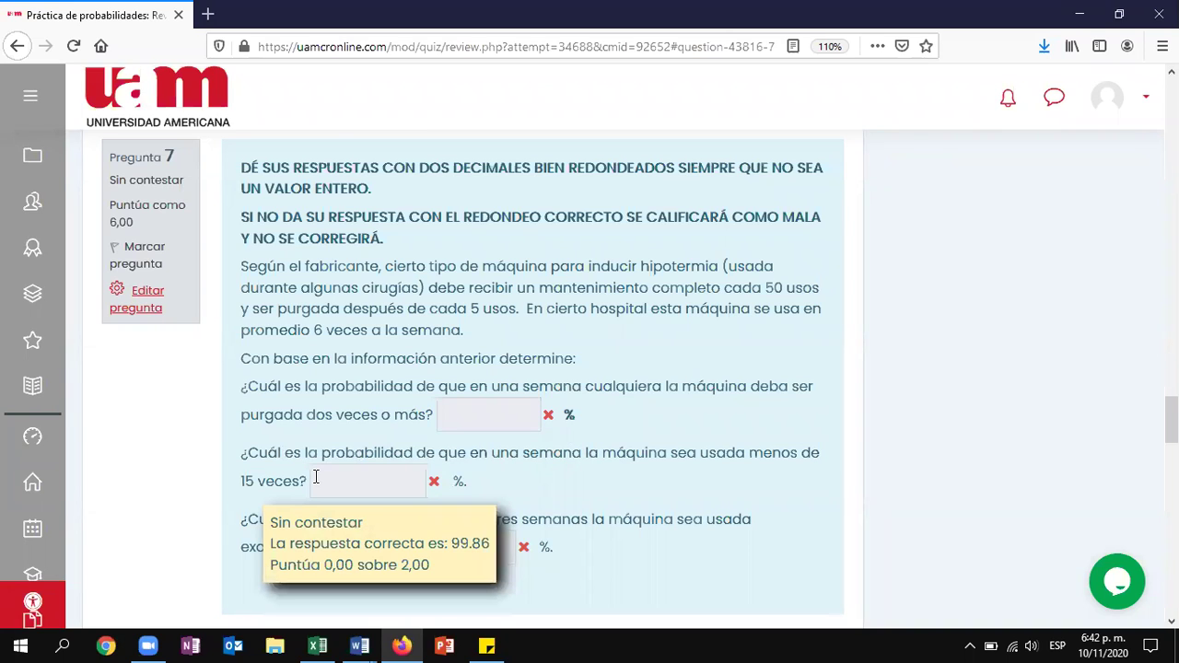
key("alt+Tab")
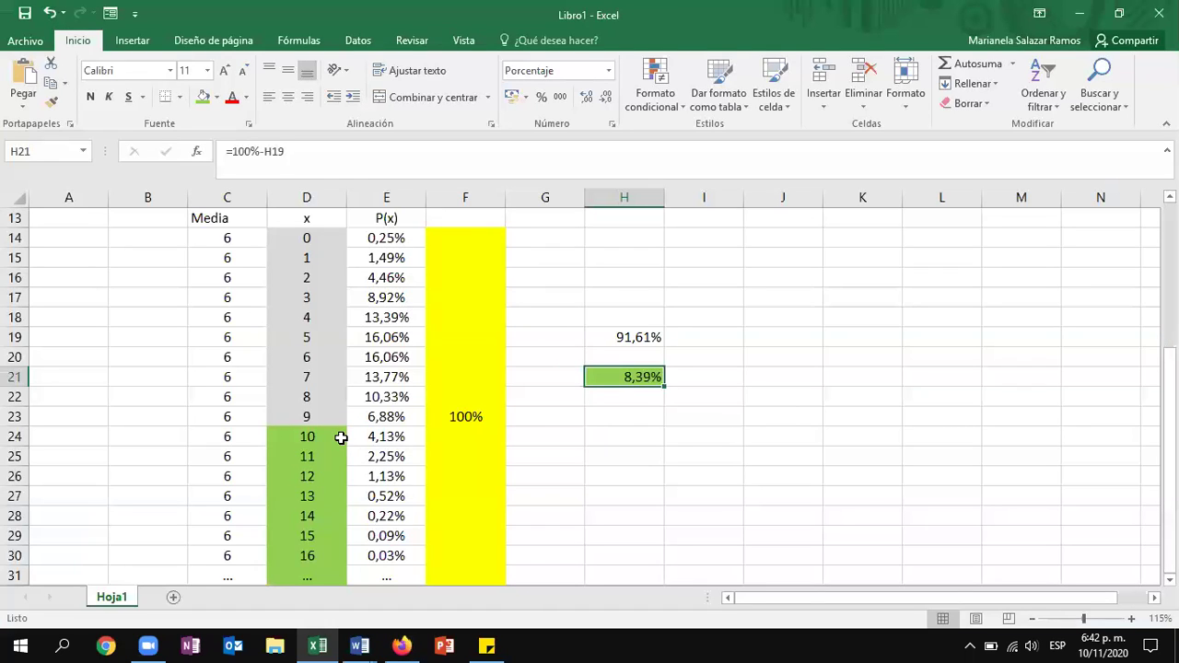
left_click(313, 516)
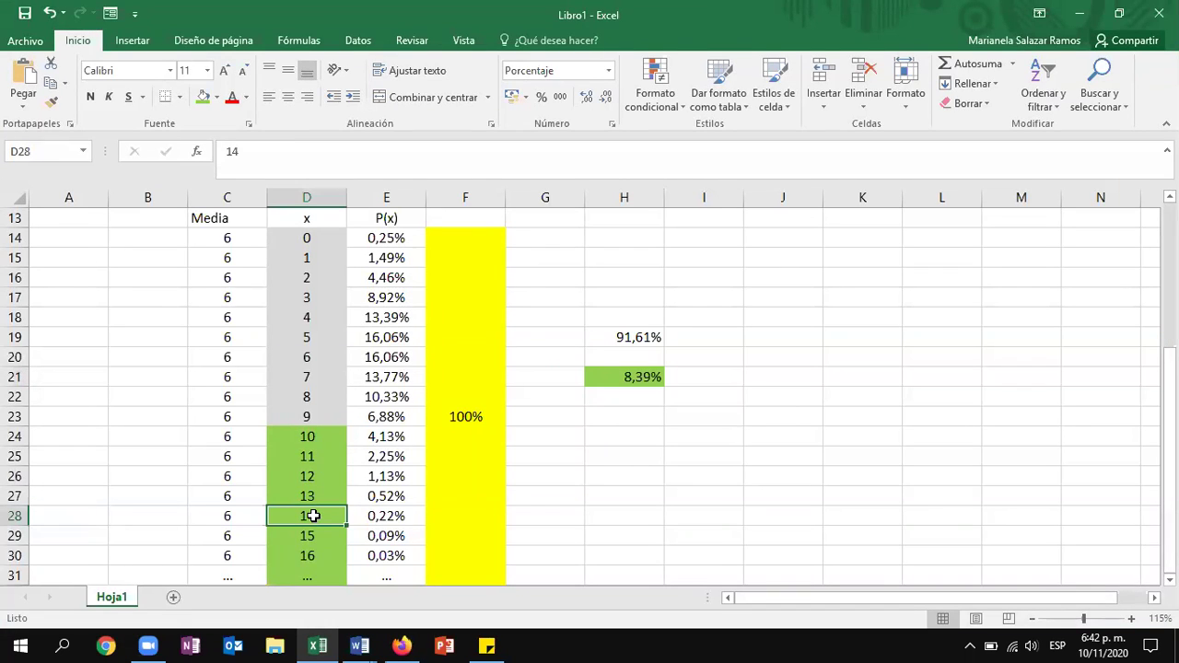
left_click_drag(381, 515, 381, 236)
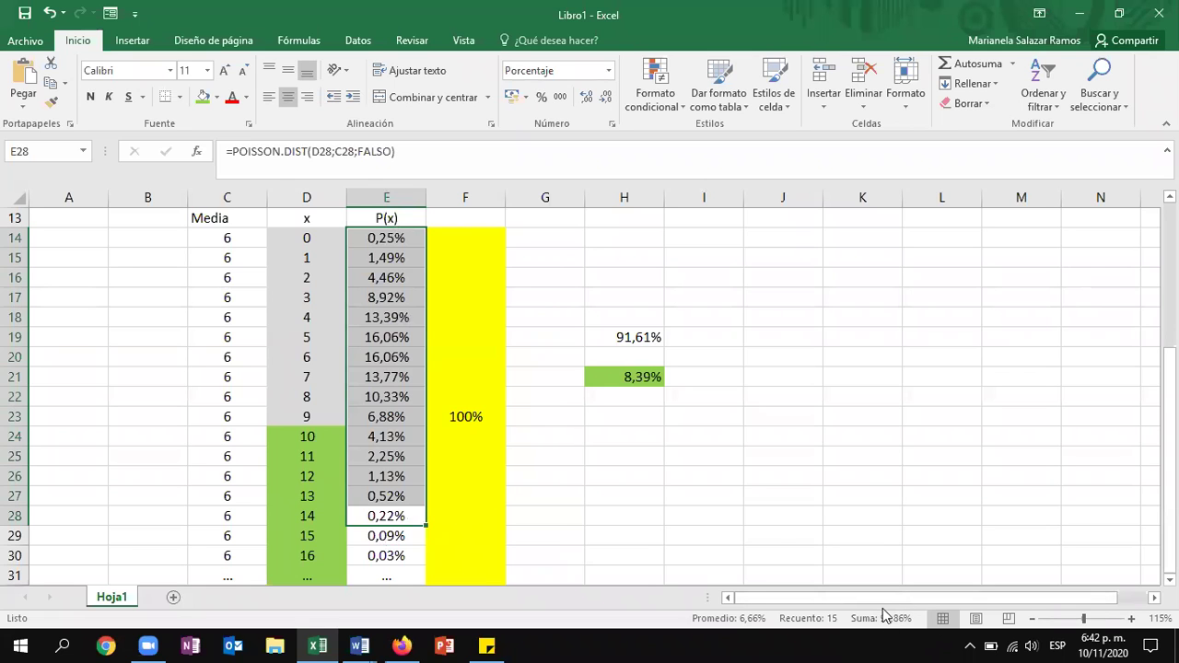
key("alt+Tab")
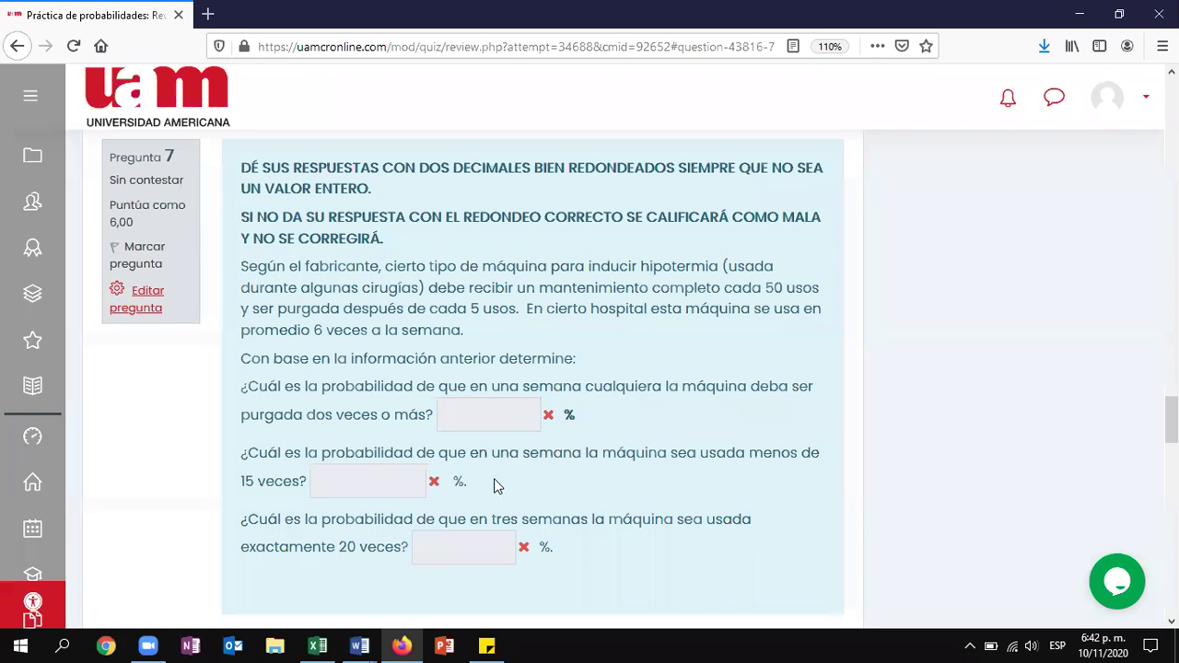
mouse_move(433, 481)
- For the three-week sub-question, calculate the mean in G6 of the Excel sheet with =6*3 and label it "usos/3 semanas" in H6
left_click_drag(490, 516, 594, 516)
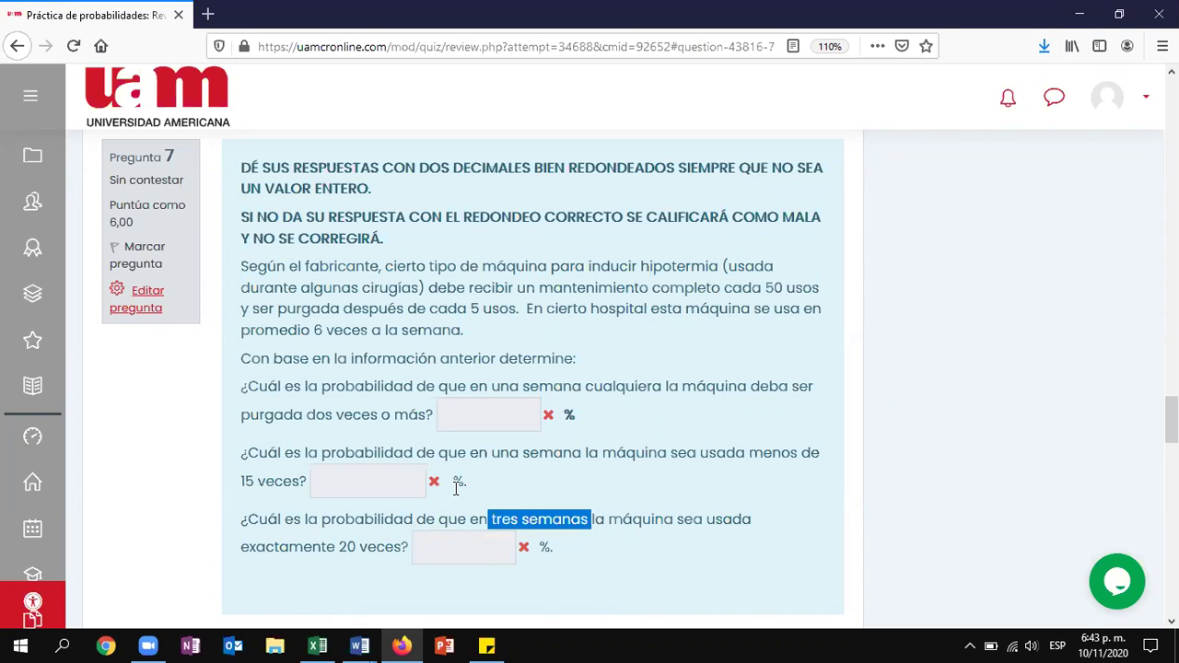
key("alt+Tab")
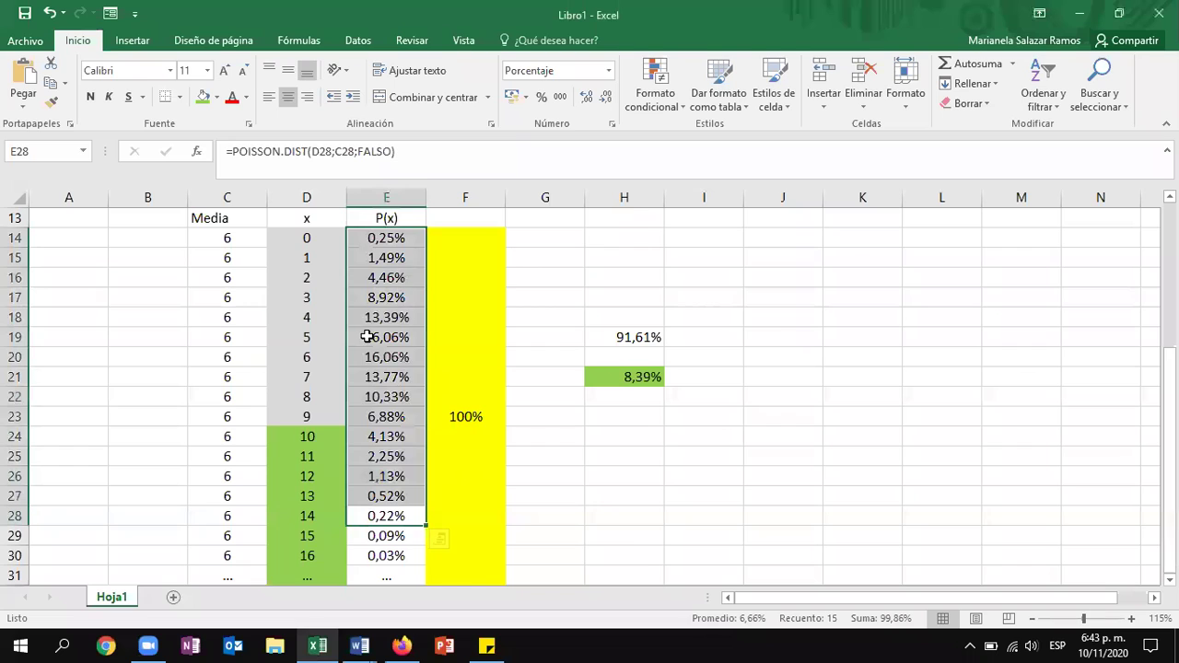
scroll(366, 337, "up", 3)
left_click(361, 276)
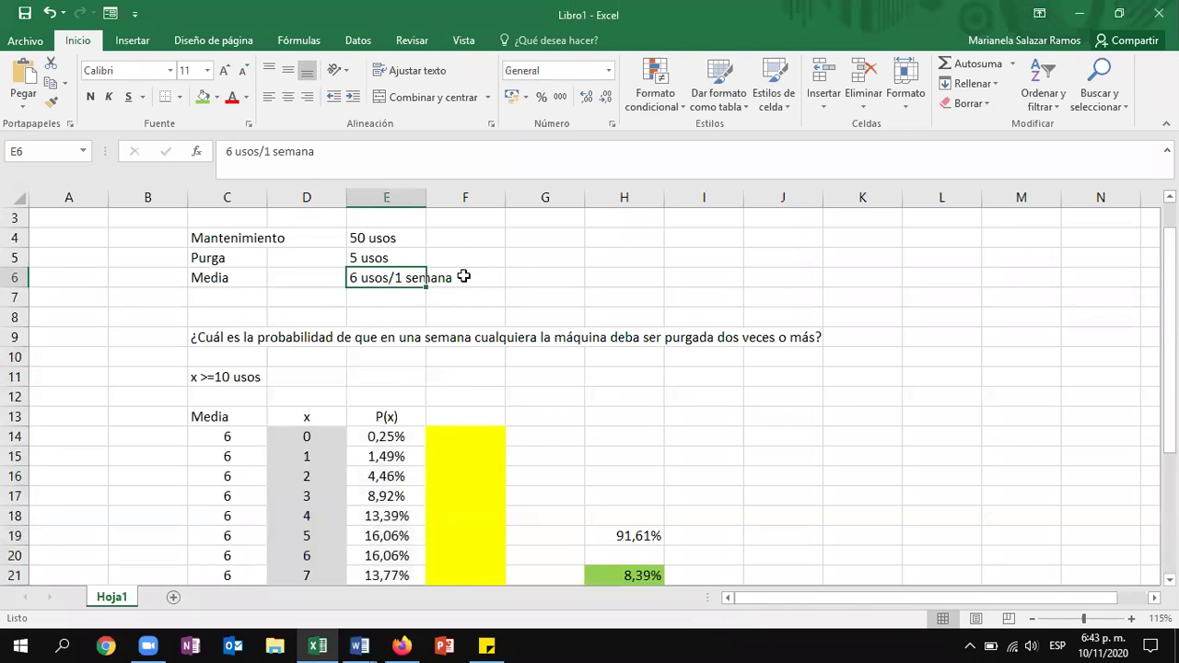
left_click(523, 277)
type("=6*3")
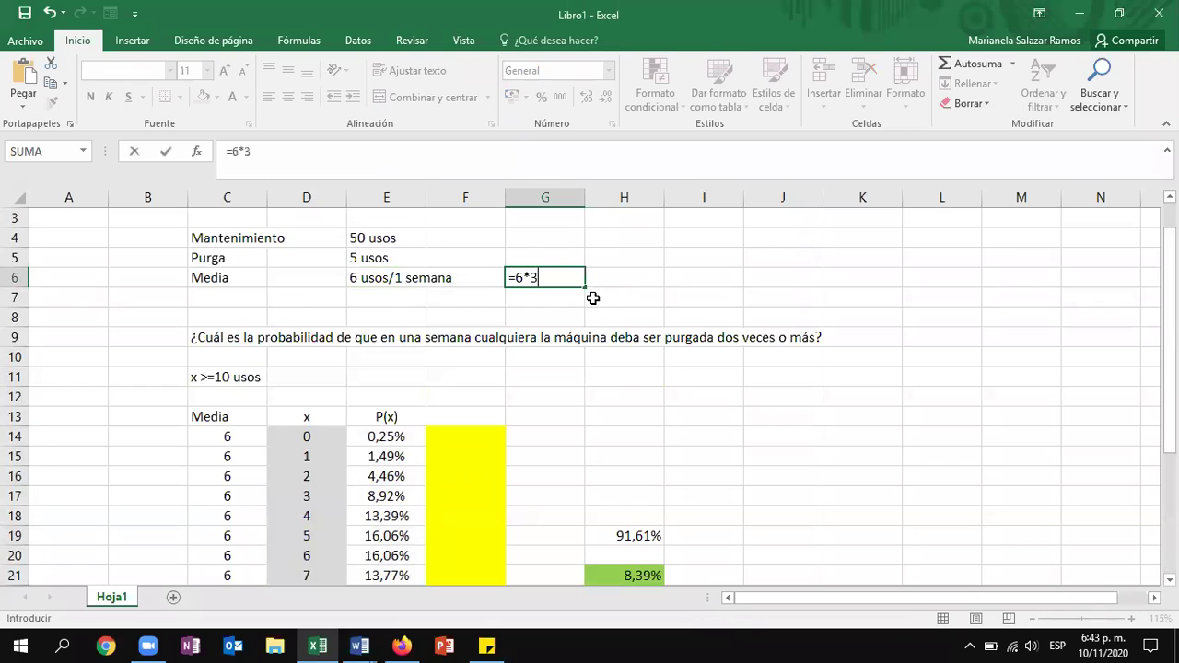
key("Return")
key("Up")
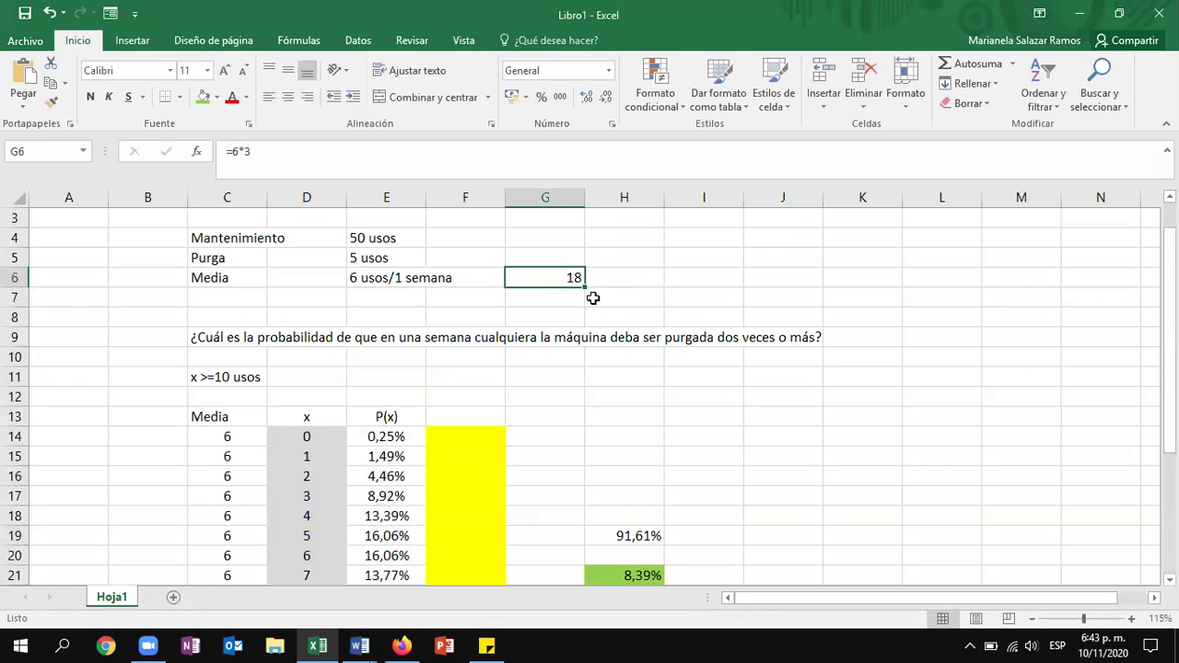
key("Right")
type("usos/3 sem")
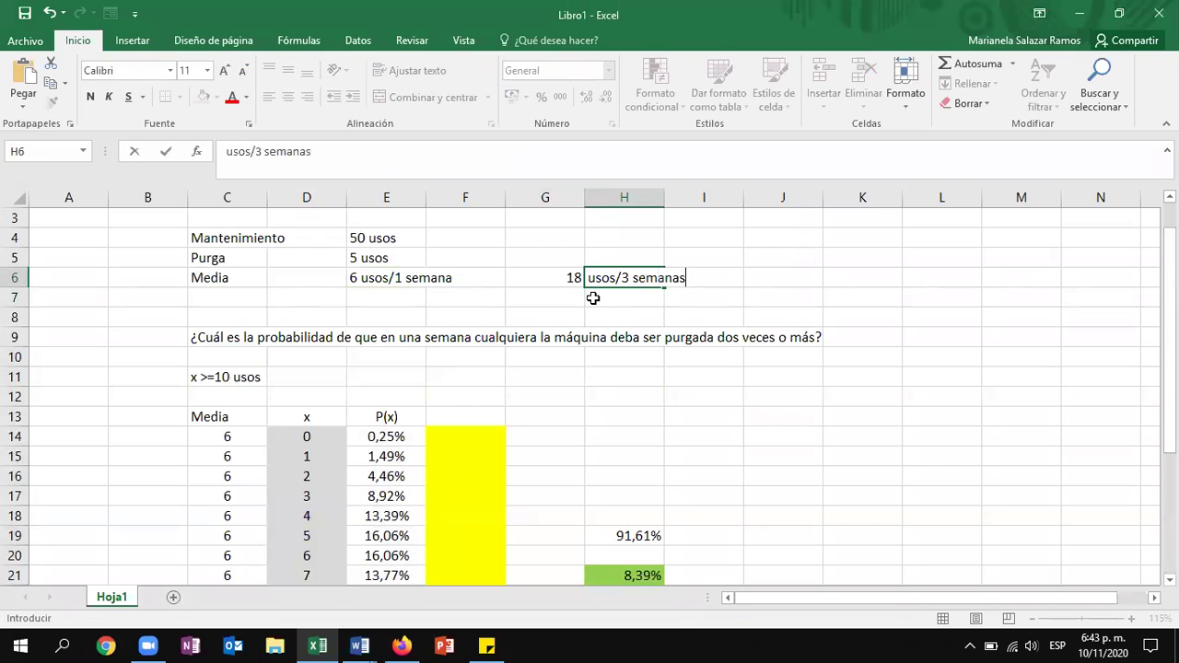
left_click(553, 277)
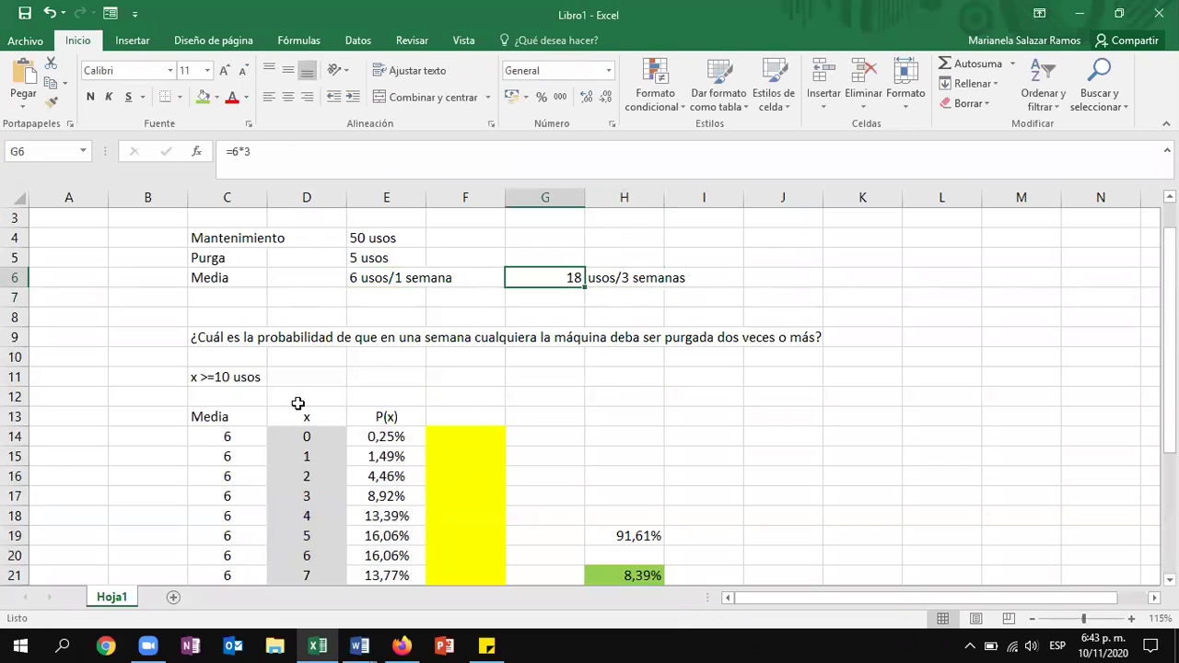
- Change the Media column to 18 in C14 and C15 and fill it down the rest of the table
left_click(244, 439)
type("18")
key("Return")
type("16")
key("BackSpace")
type("8")
key("Return")
left_click_drag(243, 437, 262, 460)
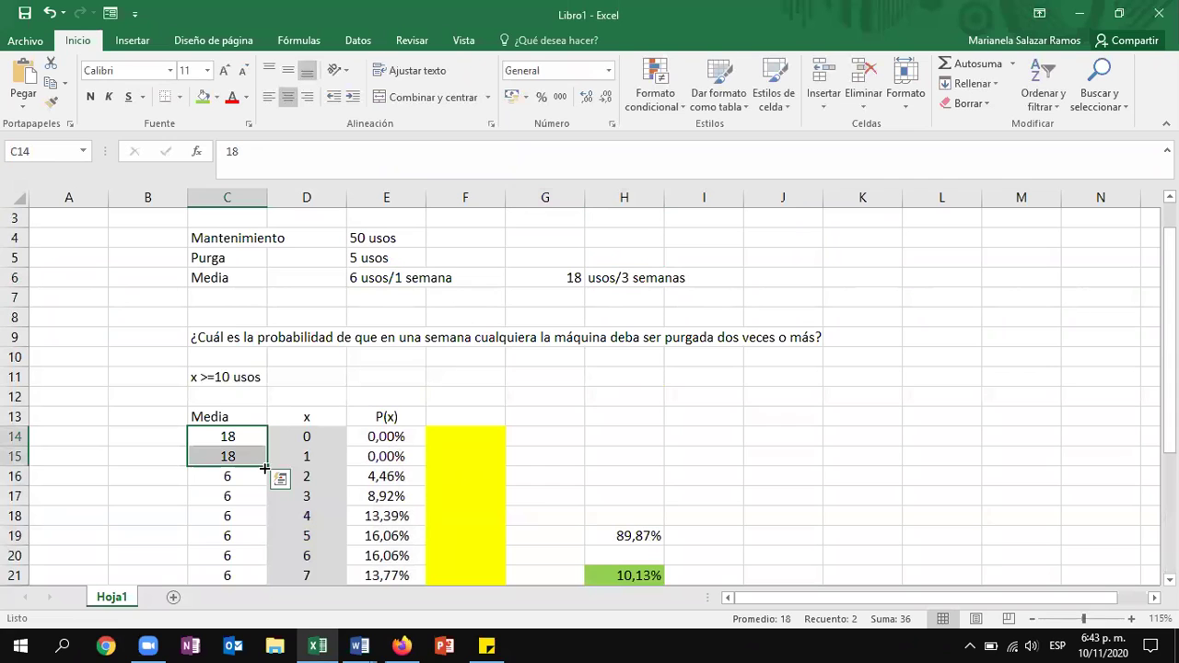
double_click(265, 466)
- Reread the third sub-question, remove the ellipsis from the table's x column, and extend Media, x and P(x) down to x = 23
key("alt+Tab")
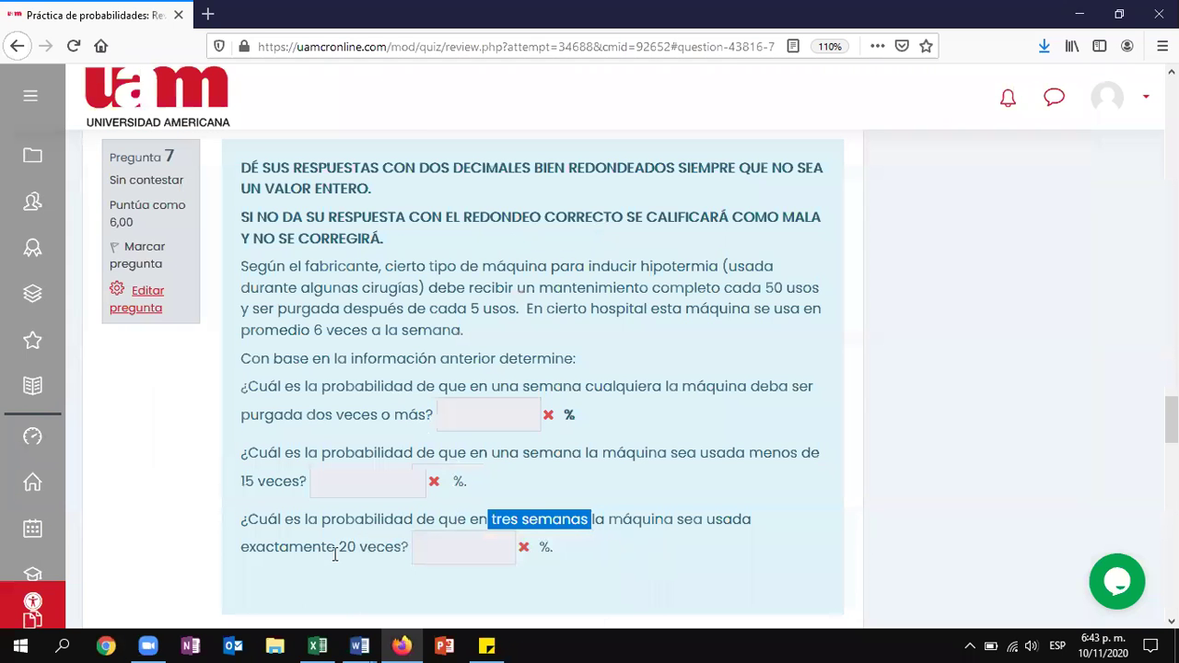
key("alt+Tab")
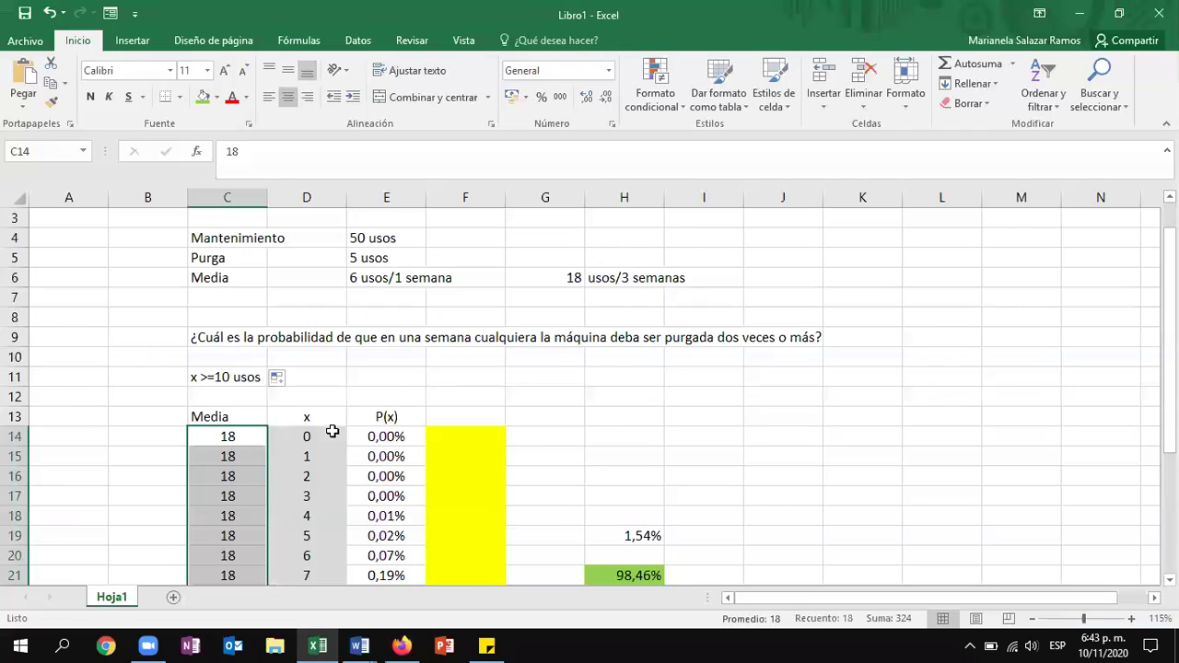
scroll(331, 429, "down", 7)
left_click(313, 377)
key("Delete")
left_click_drag(236, 315, 350, 547)
left_click_drag(389, 333, 396, 496)
- Examine the table row for x = 20 and compare its probability in E34 with the third sub-question's correct answer in the review
left_click_drag(238, 438, 376, 437)
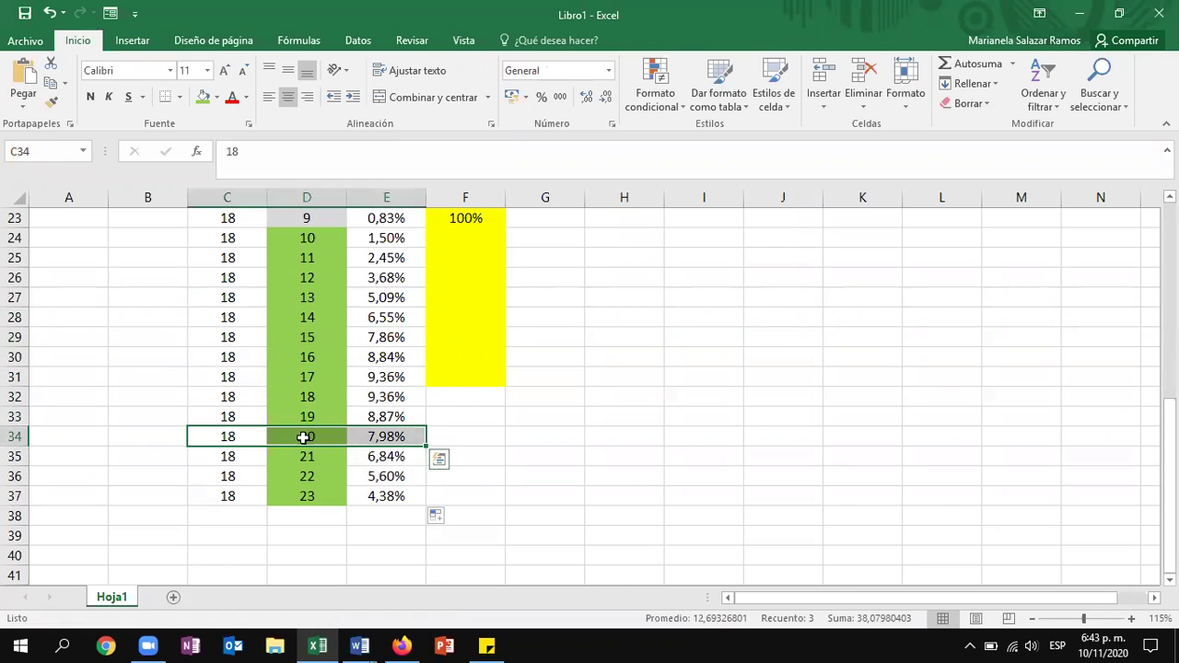
left_click(396, 436)
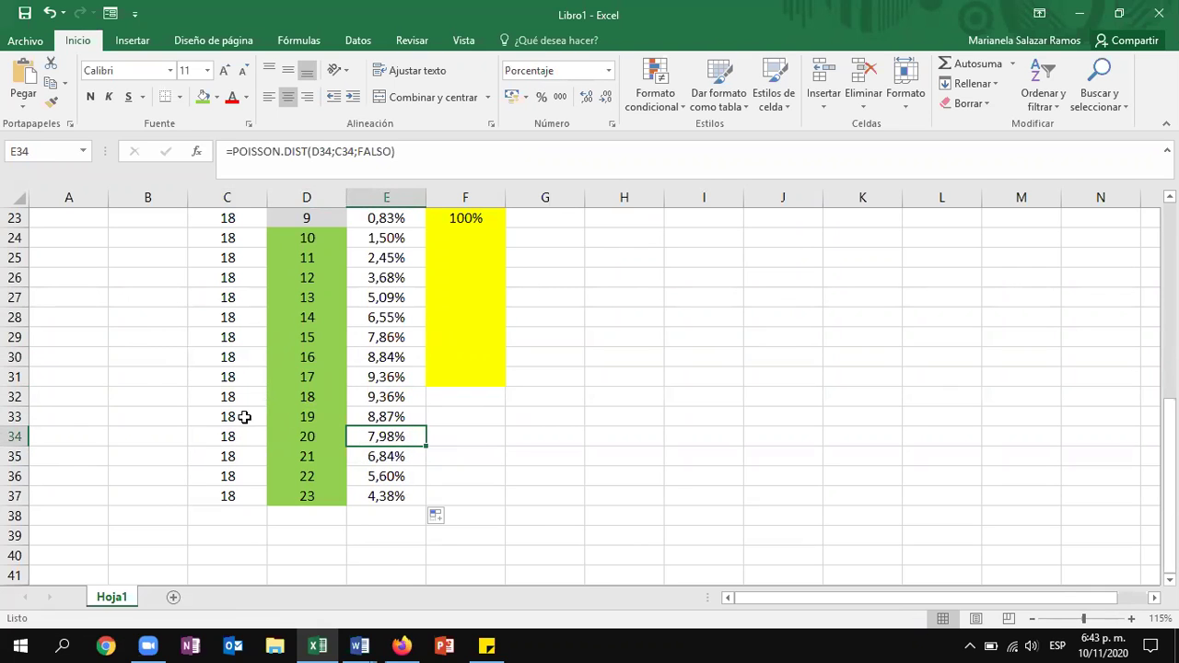
key("alt+Tab")
mouse_move(513, 554)
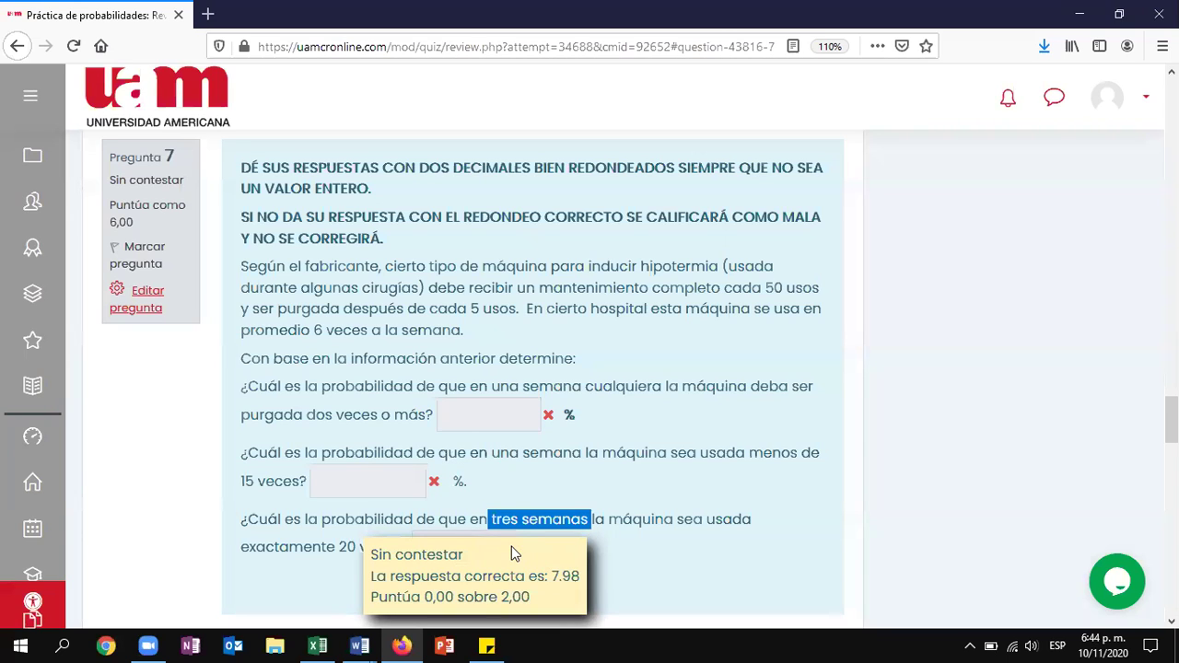
left_click(630, 412)
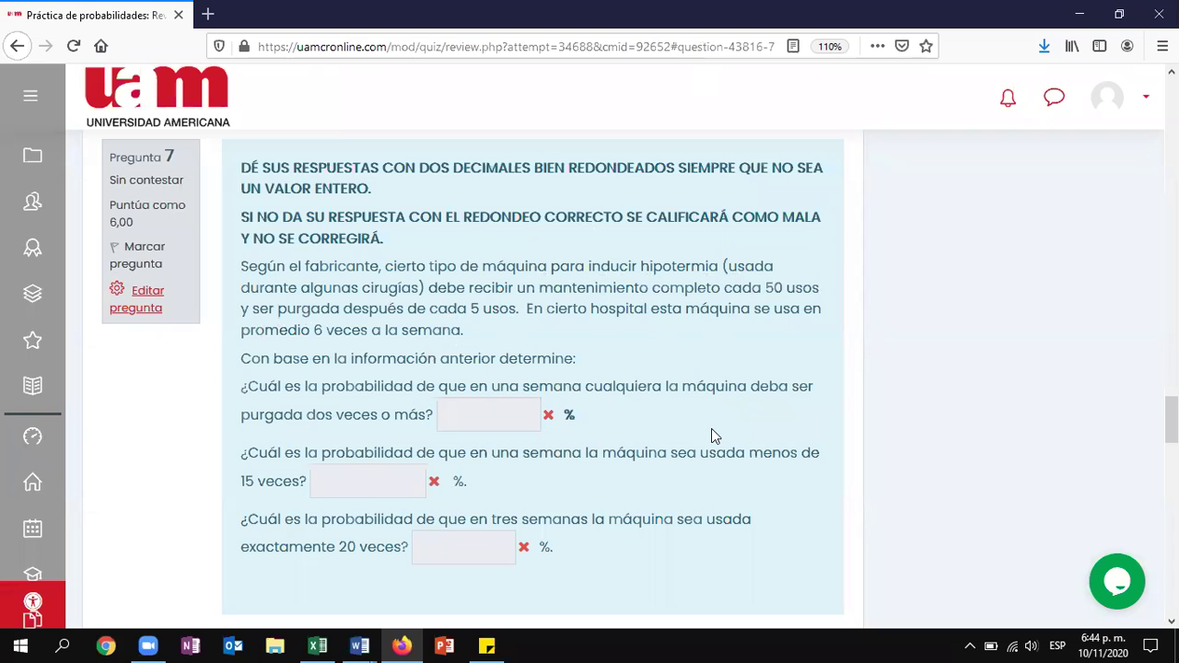
- Go to question 2 in the quiz review and copy the paragraph about the hotel with 40 rooms and 45 reservations
key("Home")
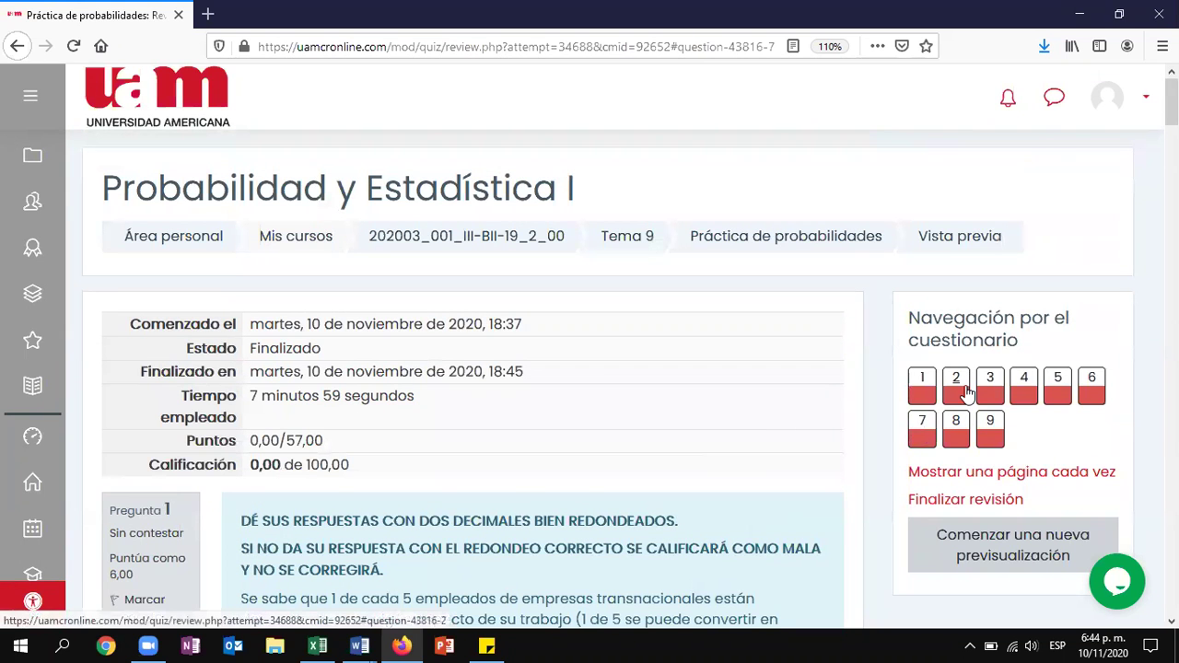
left_click(958, 386)
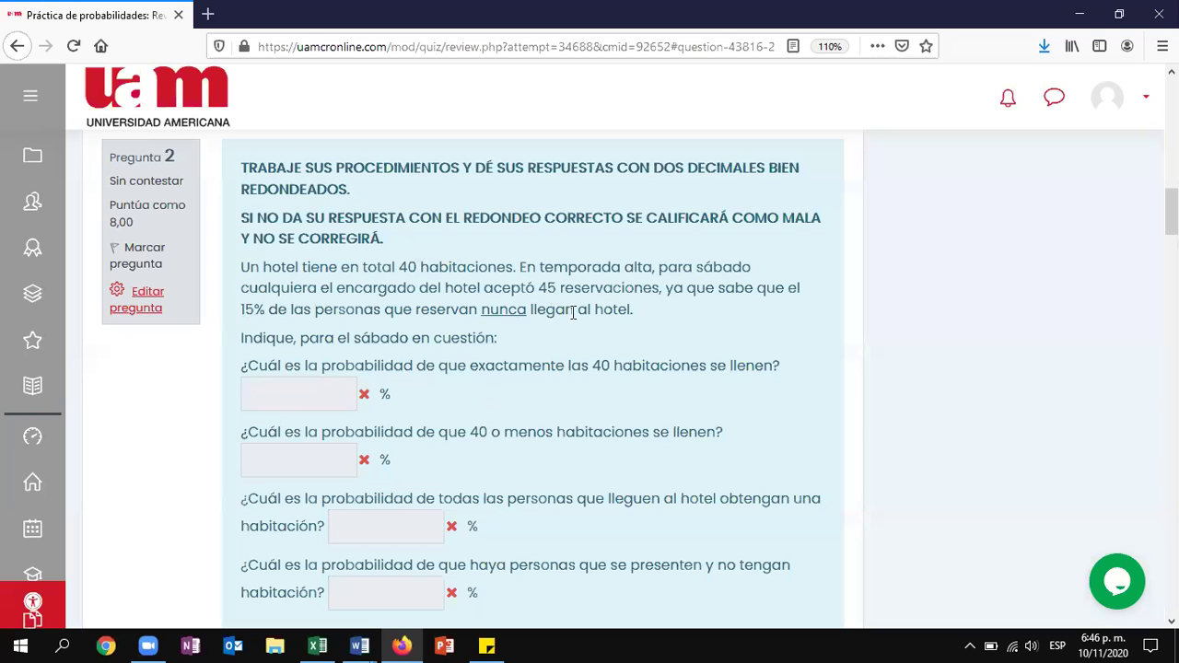
left_click_drag(633, 311, 240, 266)
key("ctrl+c")
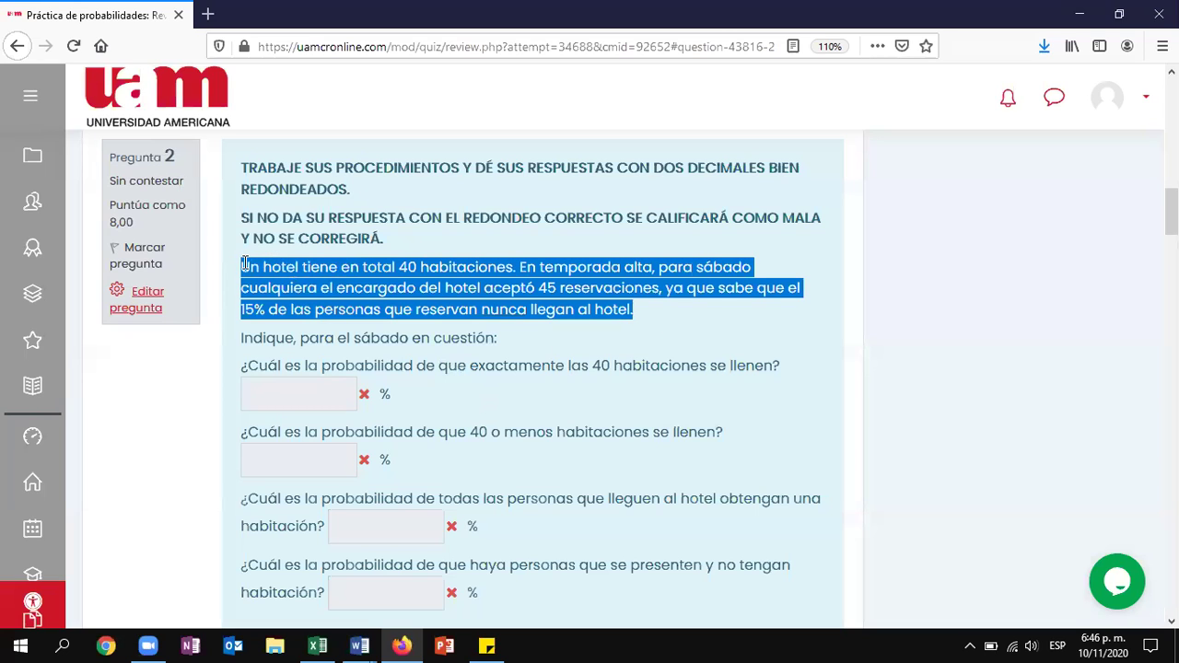
- Switch to the Excel workbook, add a new sheet and paste the copied hotel paragraph into A1
left_click(317, 646)
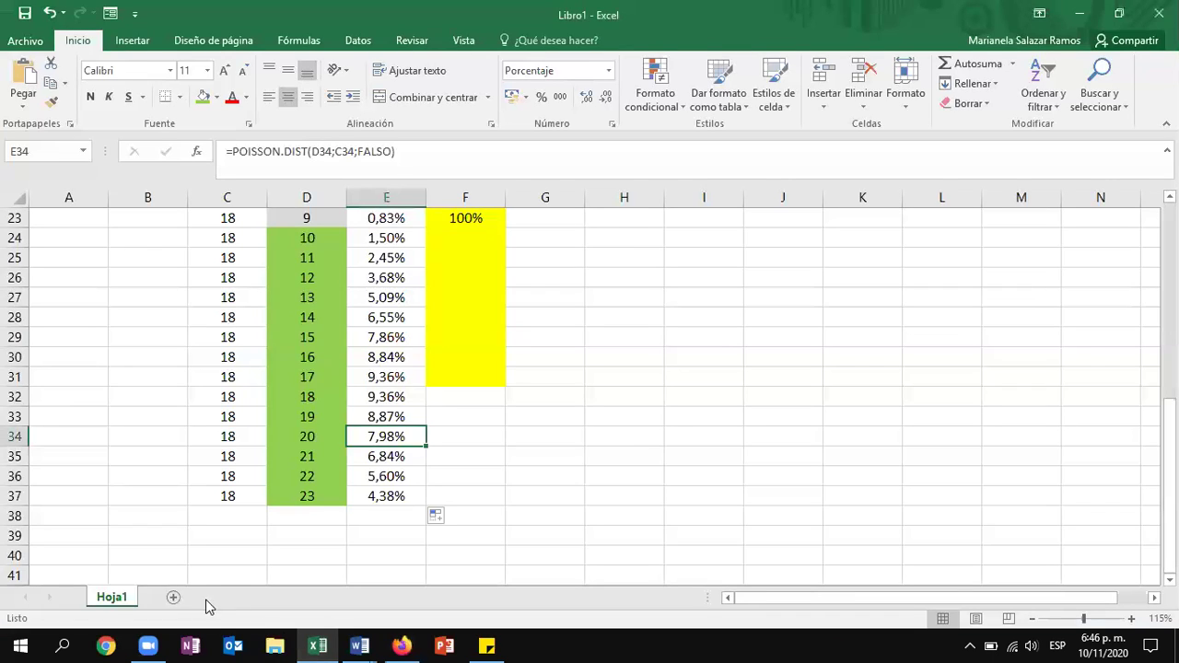
left_click(173, 597)
key("ctrl+v")
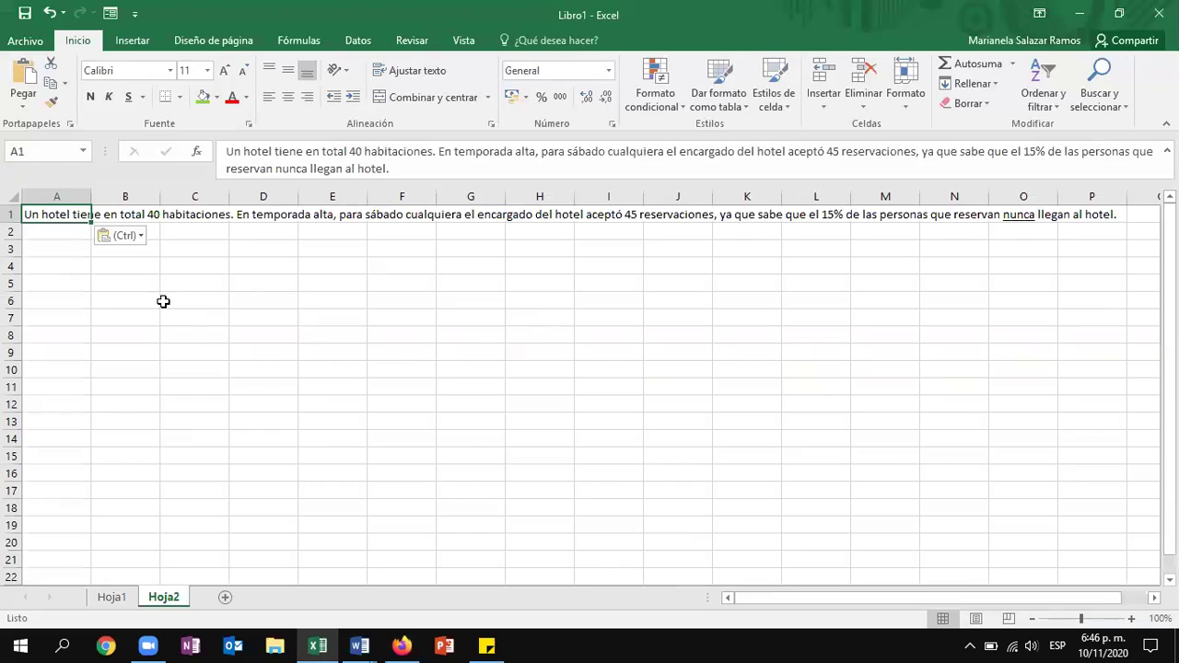
- Enter the heading Binomial in B4 of the new sheet
left_click(99, 265)
key("Escape")
type("=")
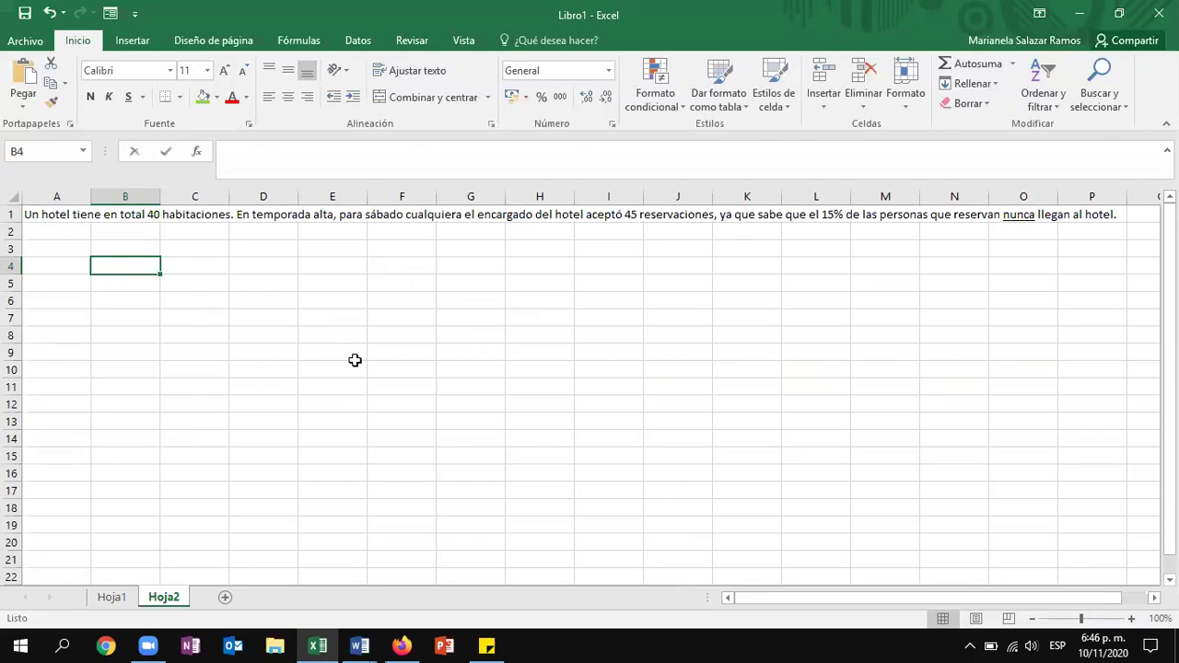
key("BackSpace")
type("Binomial")
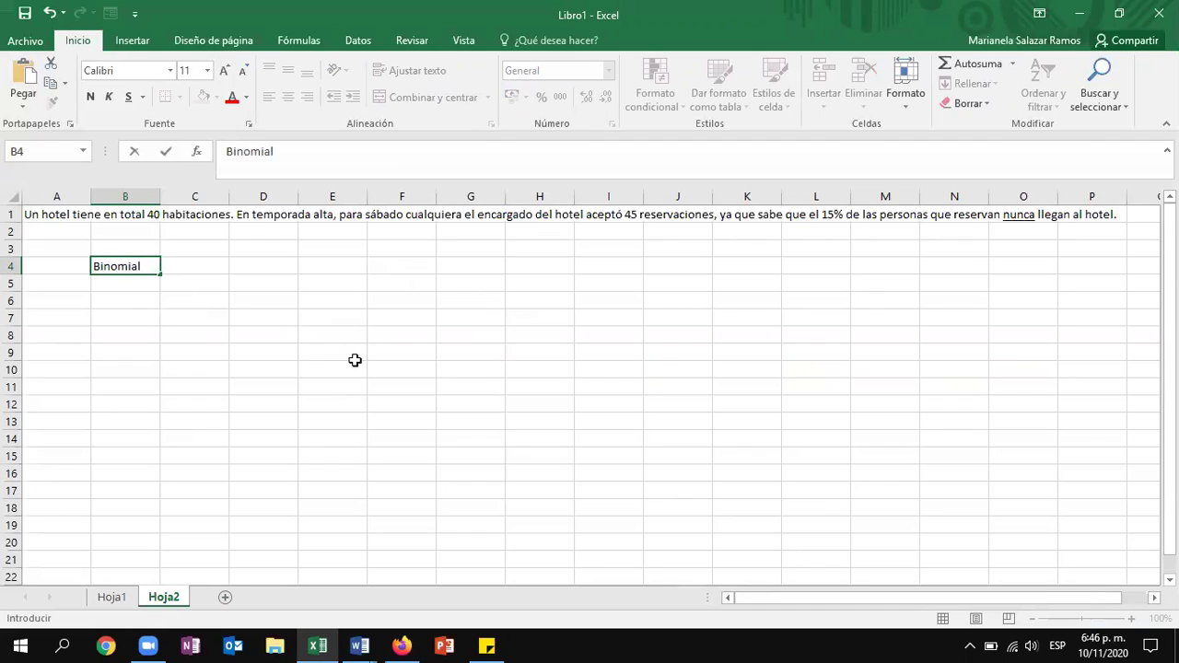
key("Return")
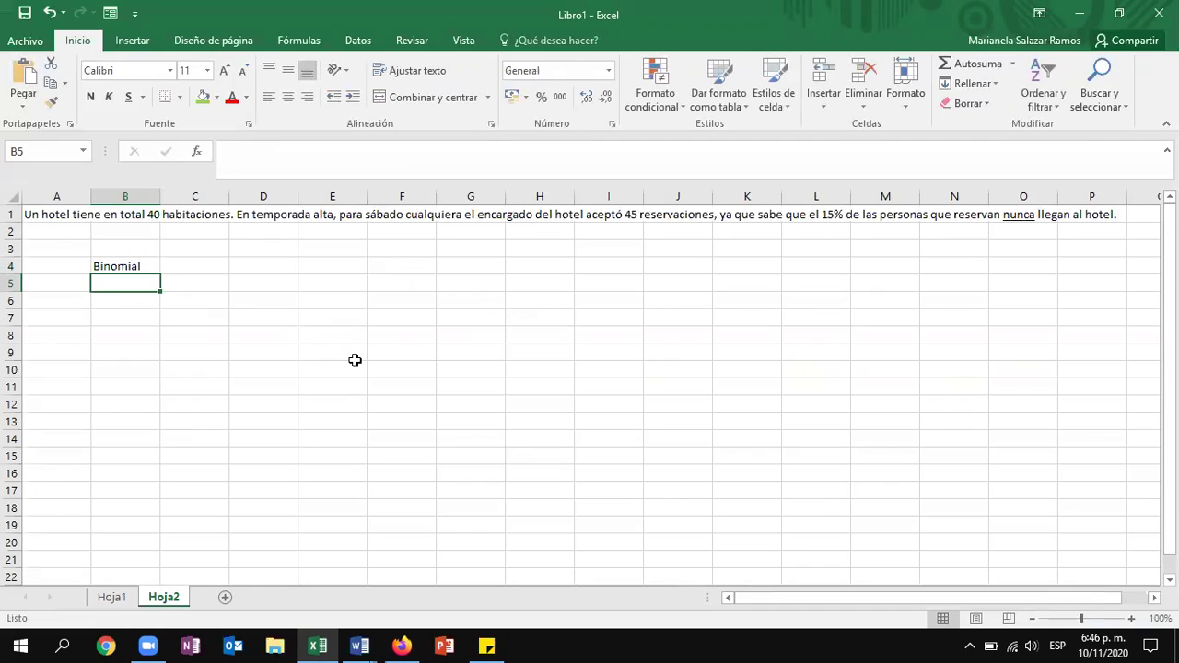
- Label the variable x in B5 and describe it as N° reservas in C5
type("x")
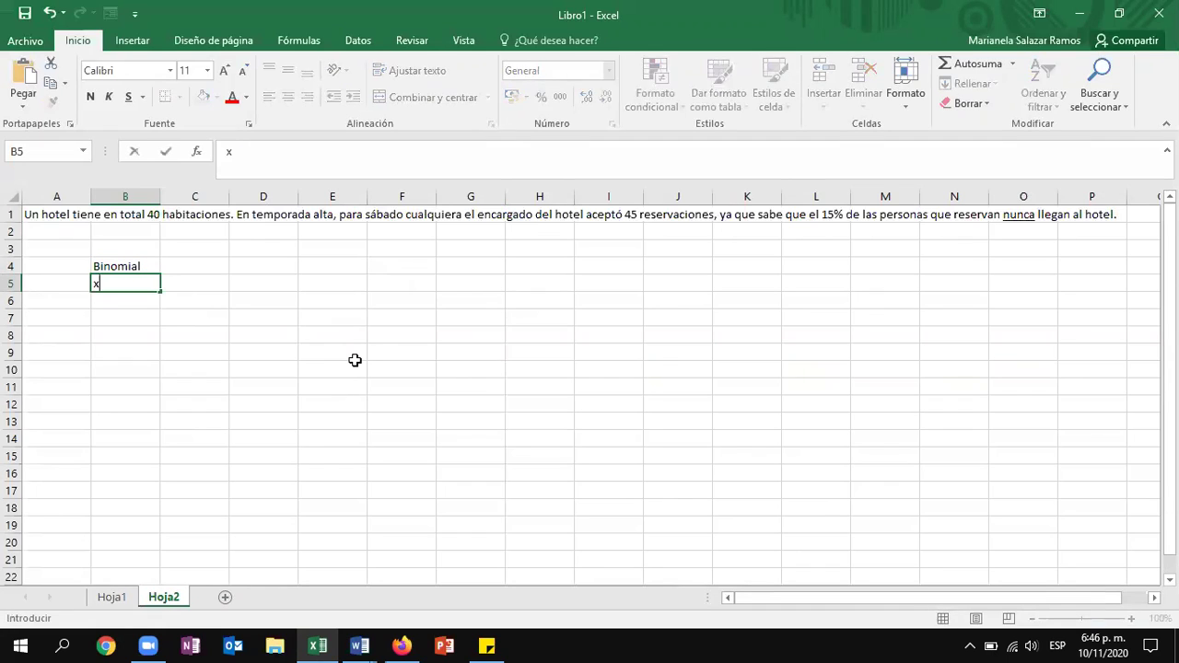
key("Return")
key("Up")
key("Right")
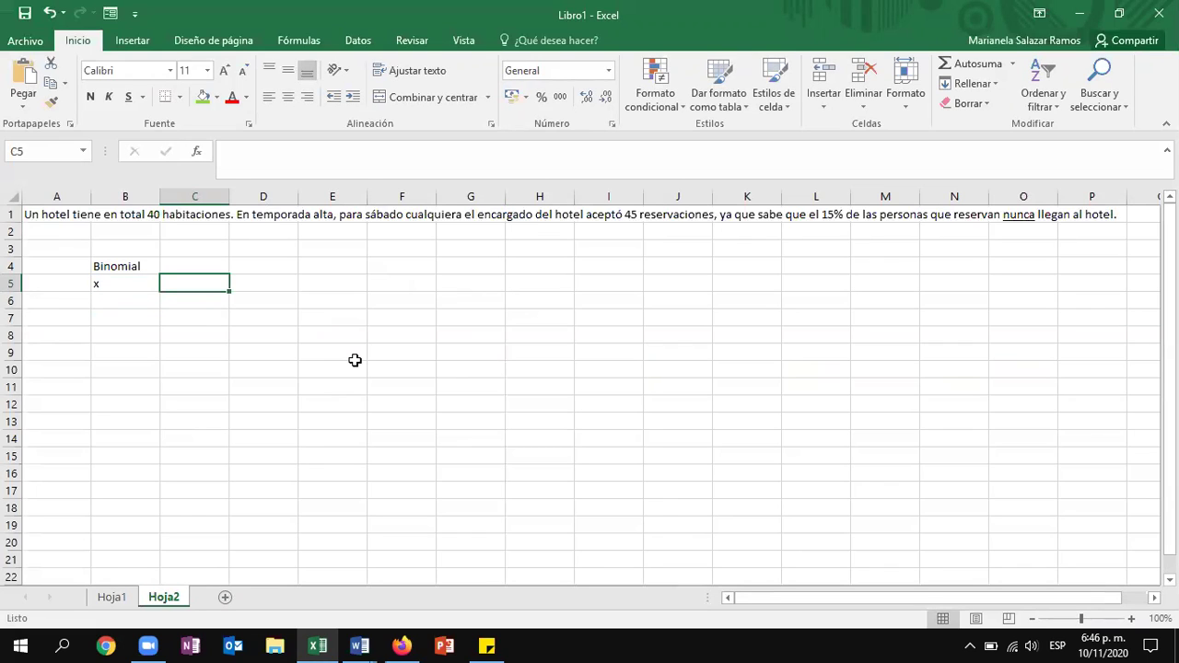
type("N")
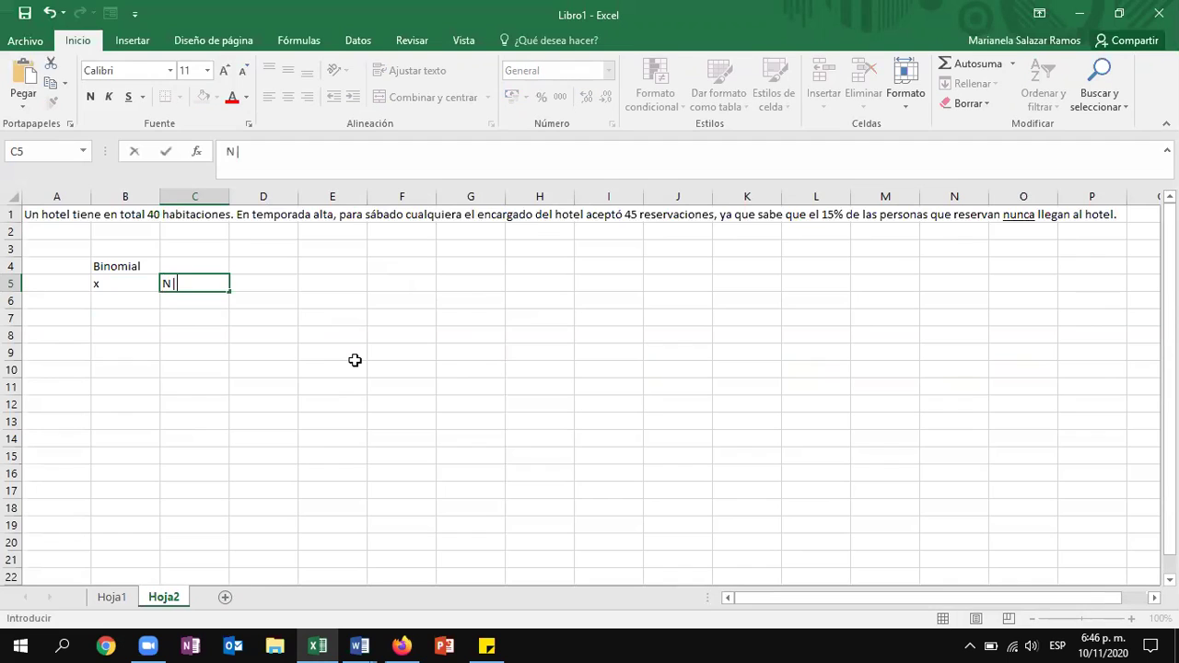
type("° reservas")
key("Return")
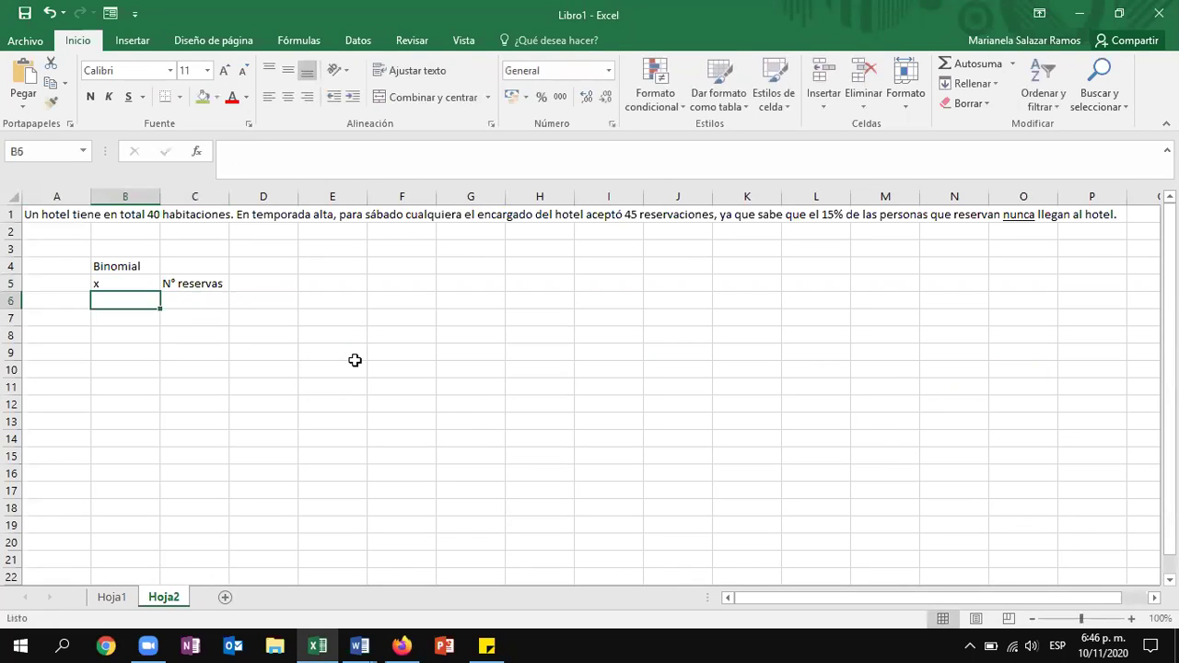
- Add the parameter n in B6 with the value 45 in C6
type("n")
key("Tab")
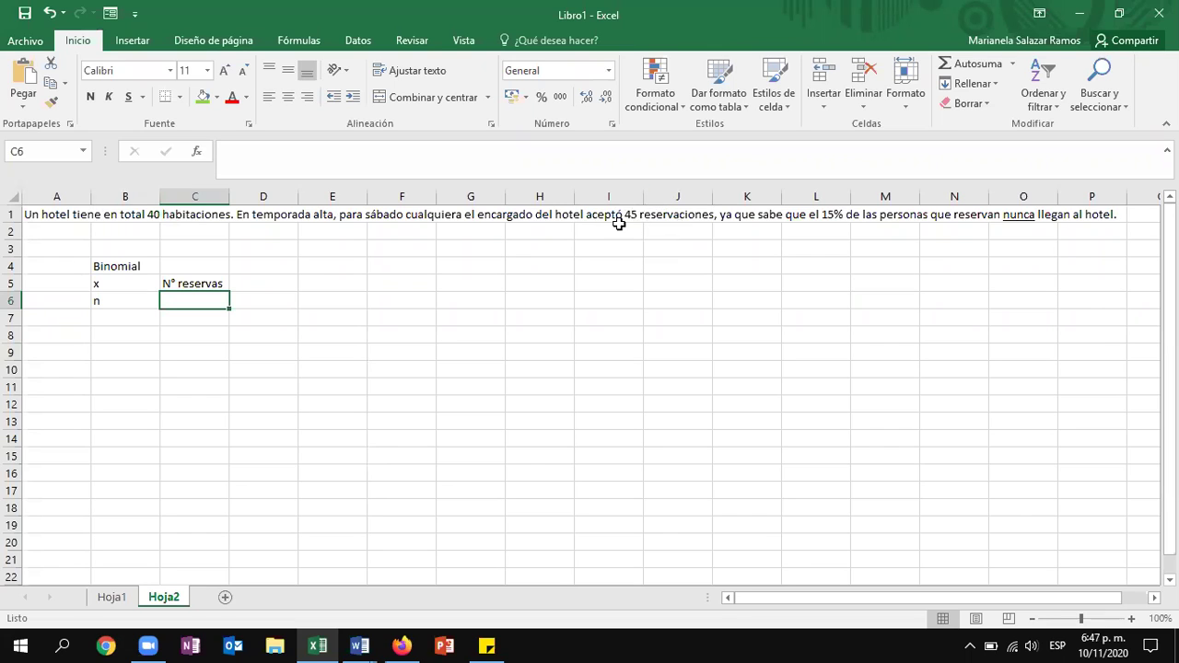
type("45")
key("Return")
key("Left")
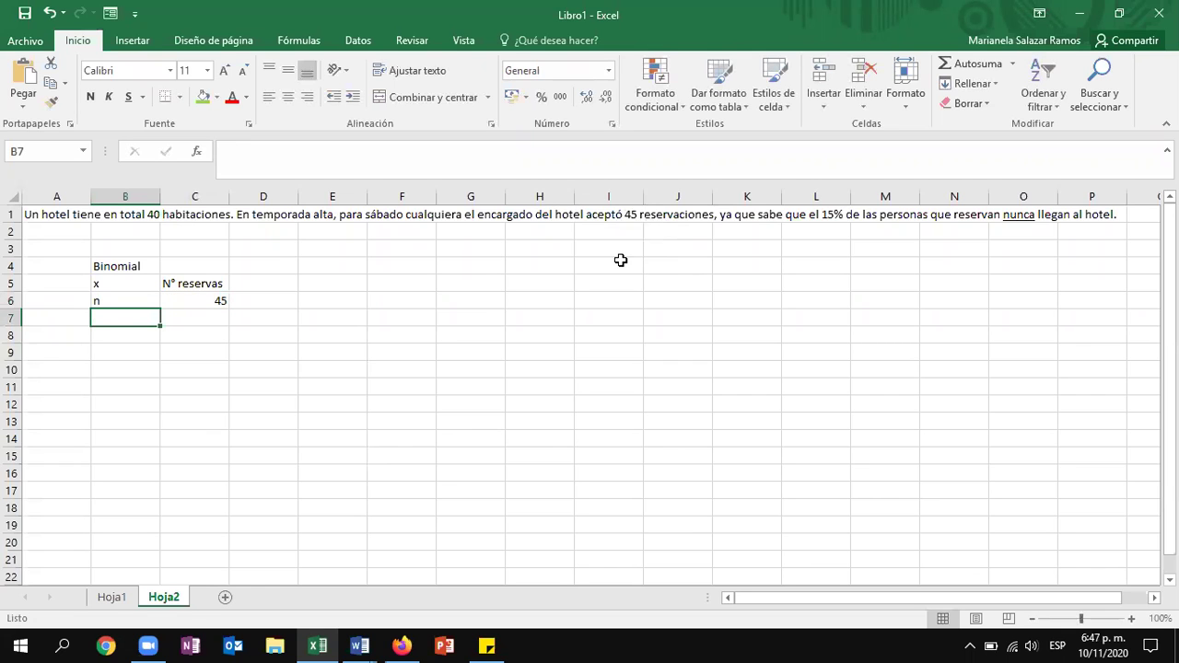
- Add the parameter p (nunca llegar) in B7 with the value 15% in C7
type("p")
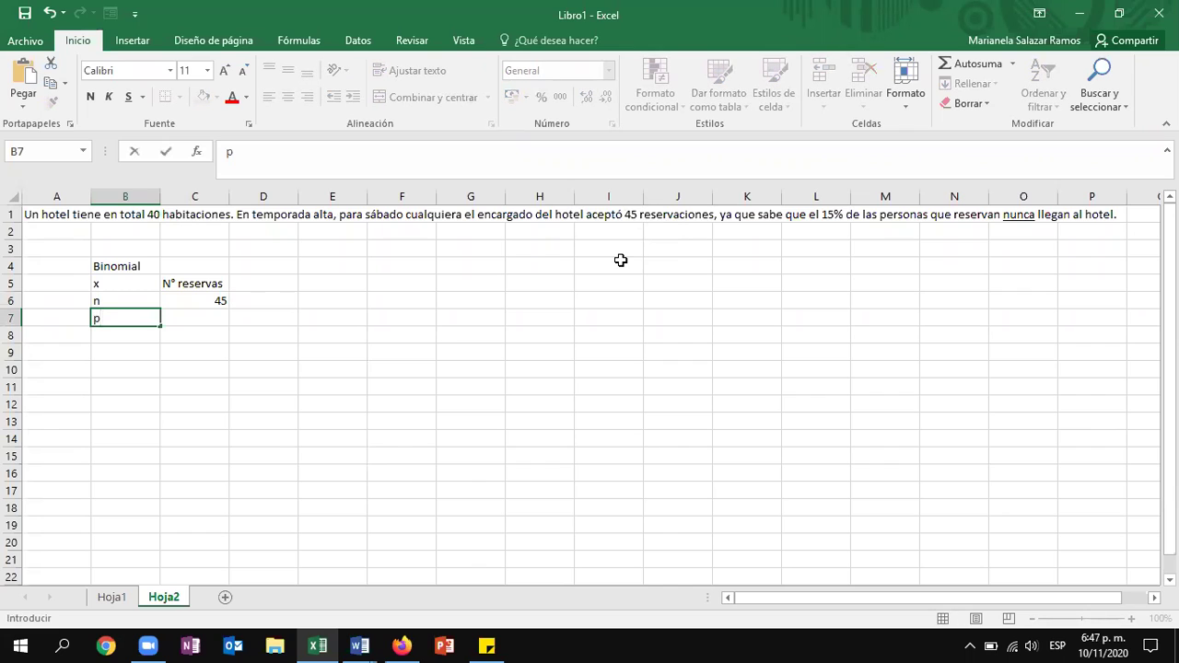
type(" (nunca lleg")
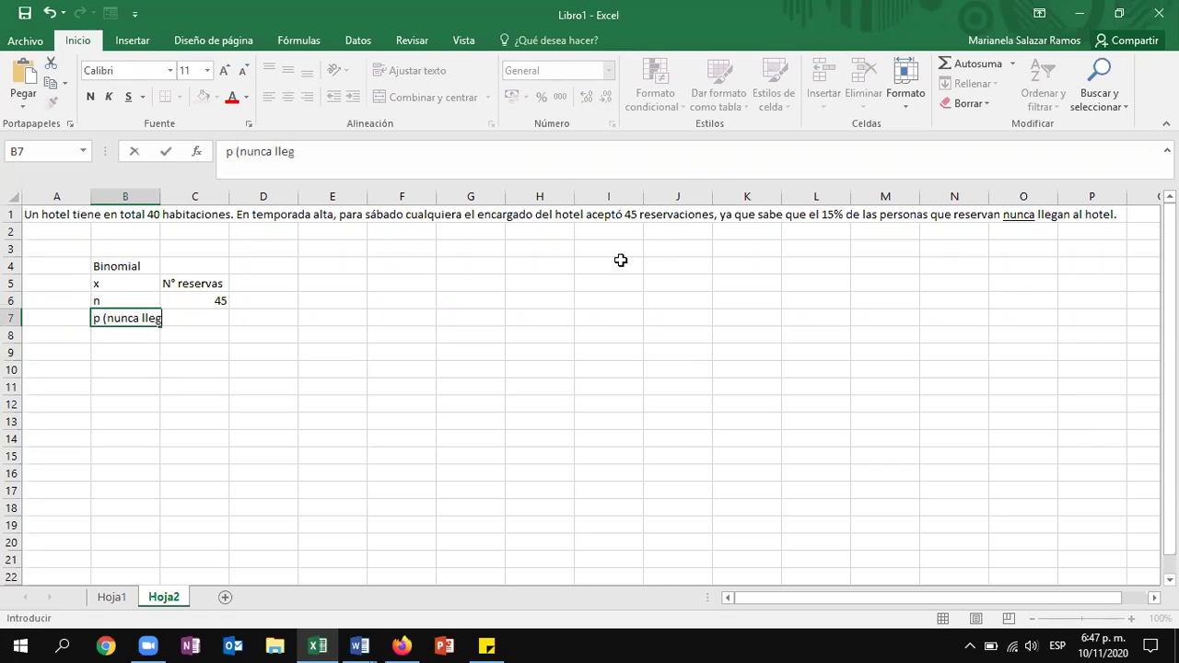
key("Tab")
type("15%")
key("Return")
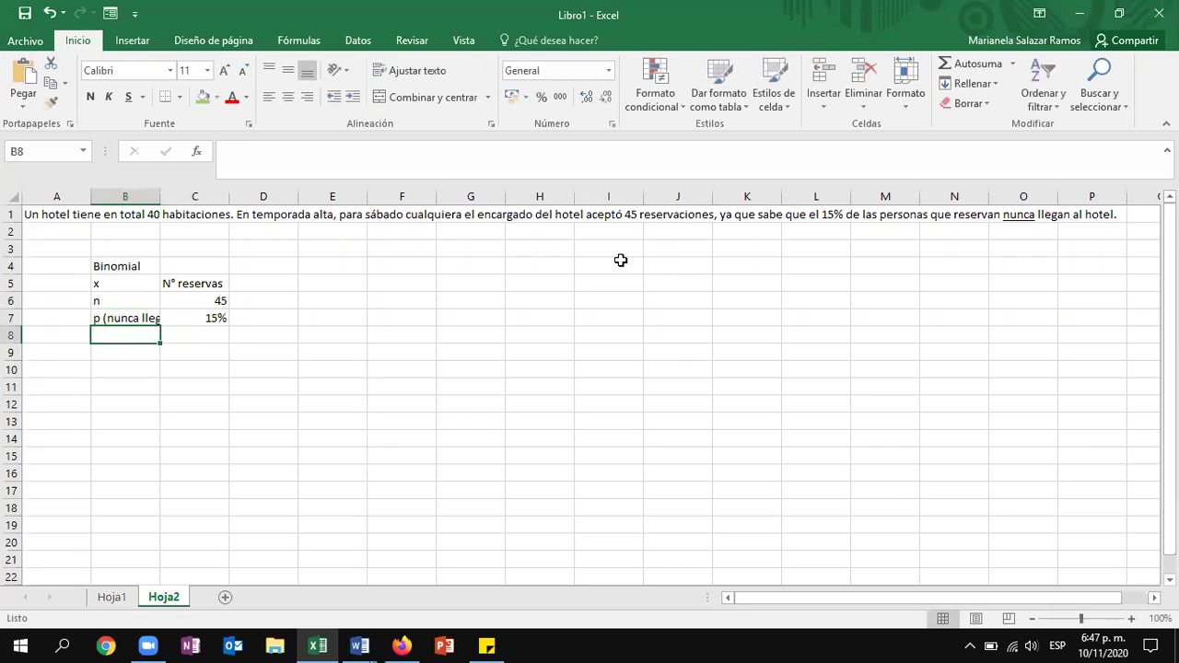
- Add the parameter p (llegar) in B8 with the value 85% in C8
type("p ")
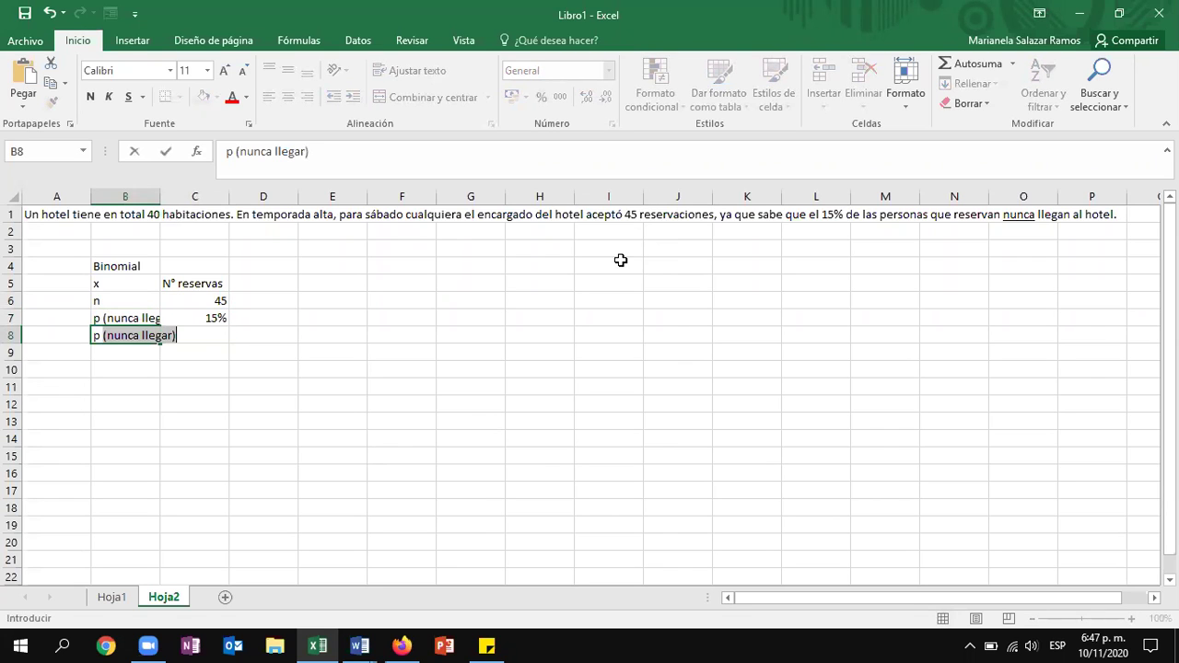
type("(llegar")
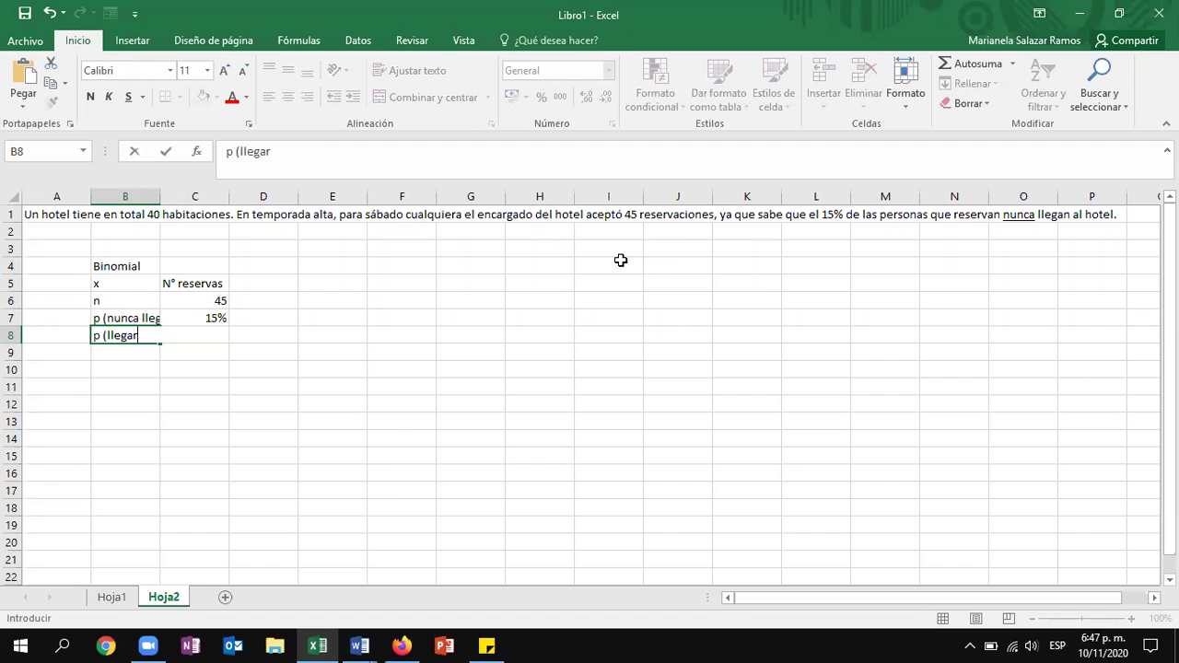
type(")")
key("Tab")
type("85%")
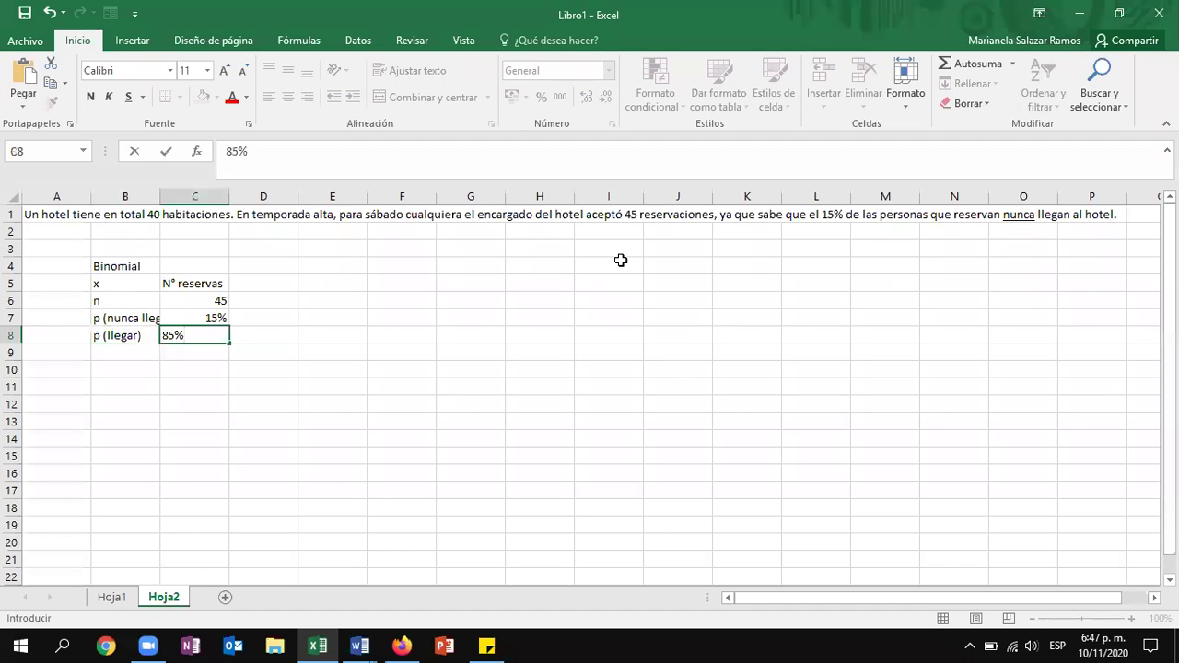
- Widen column B to fit its longest parameter label and select the two probabilities in C7:C8
left_click(302, 411)
left_click(162, 212)
left_click_drag(161, 199, 161, 199)
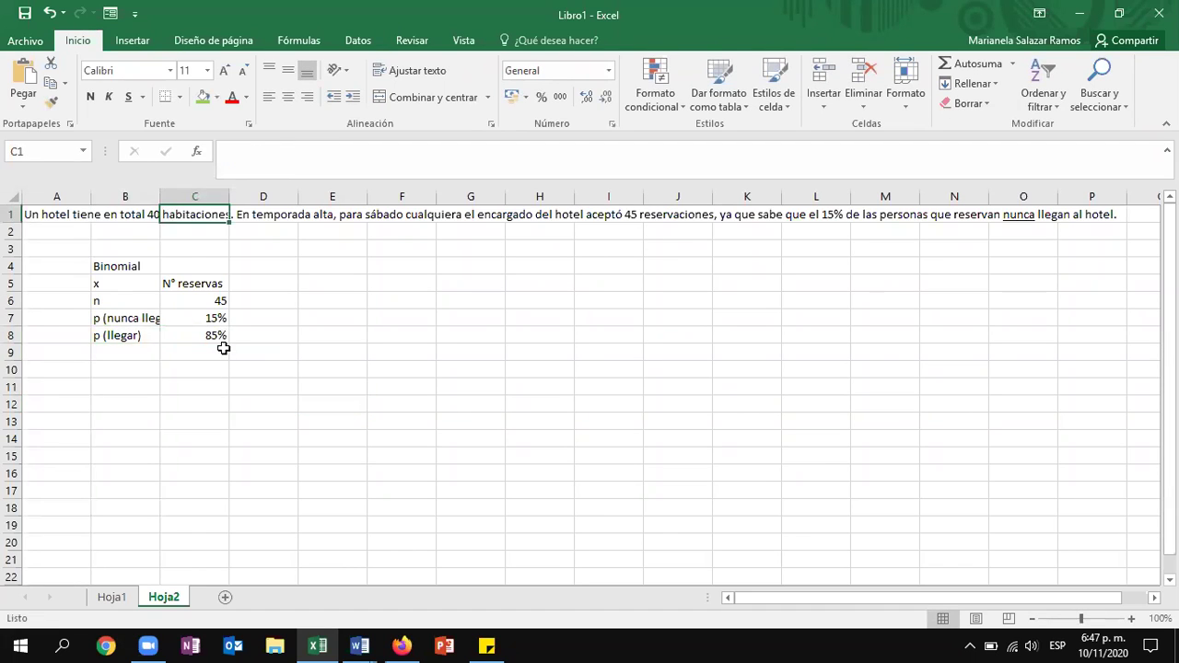
double_click(162, 201)
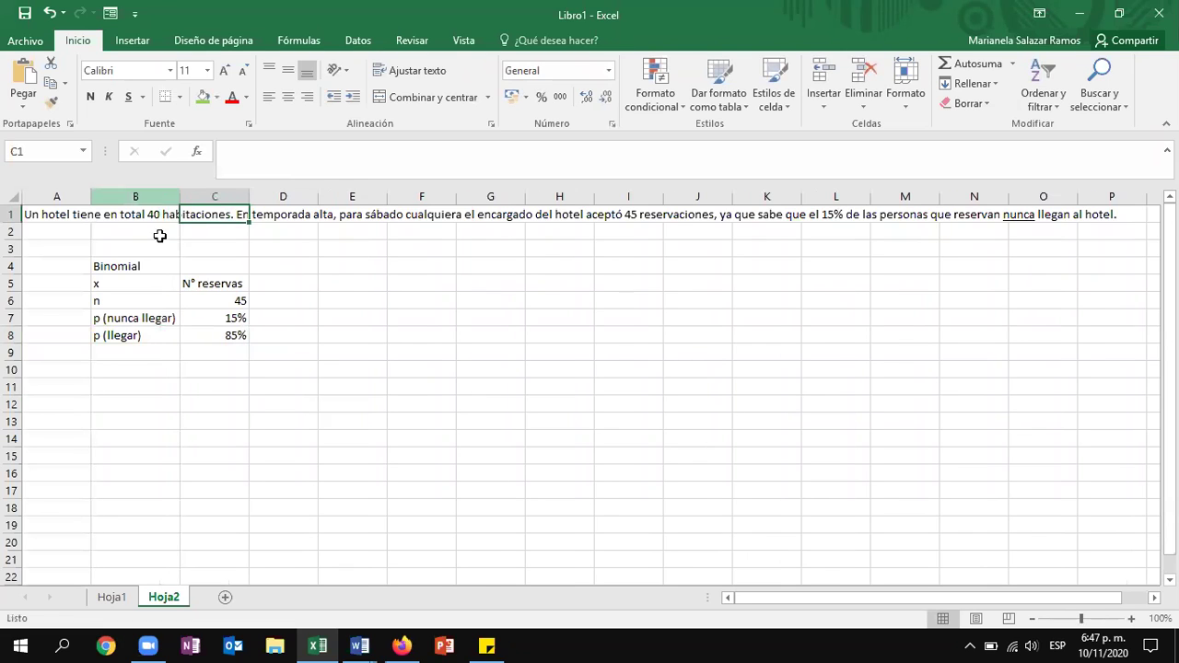
left_click_drag(234, 318, 238, 335)
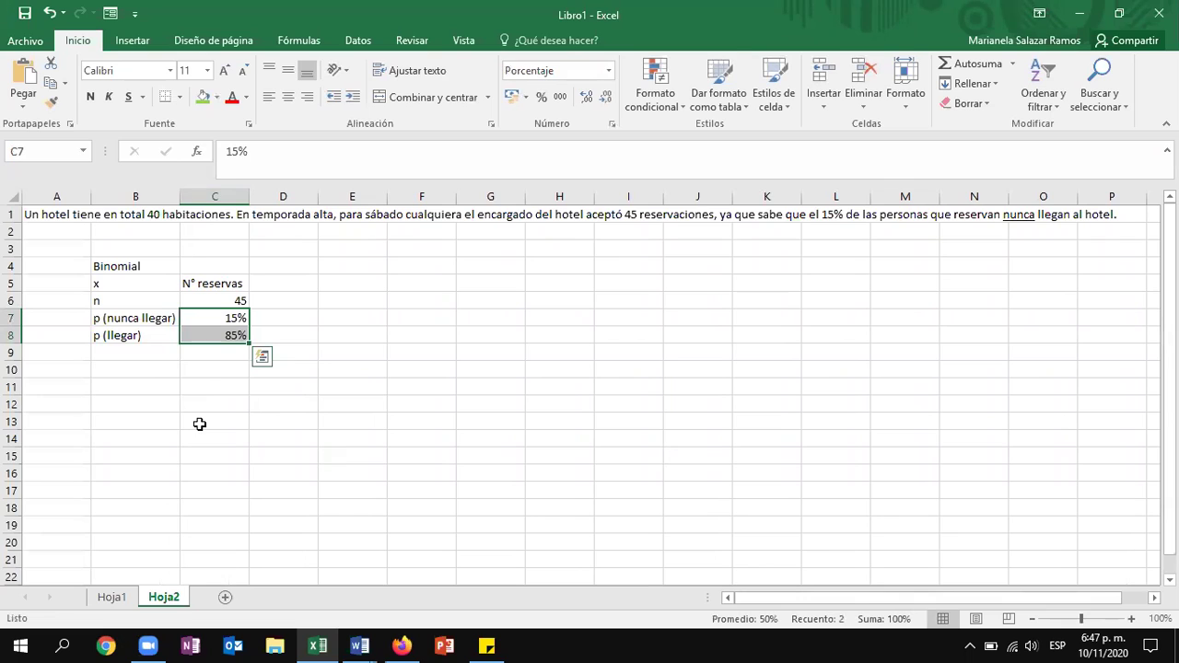
- Copy the first sub-question about exactly 40 rooms filling from the quiz review and paste it into B10 of the Excel sheet
key("alt+Tab")
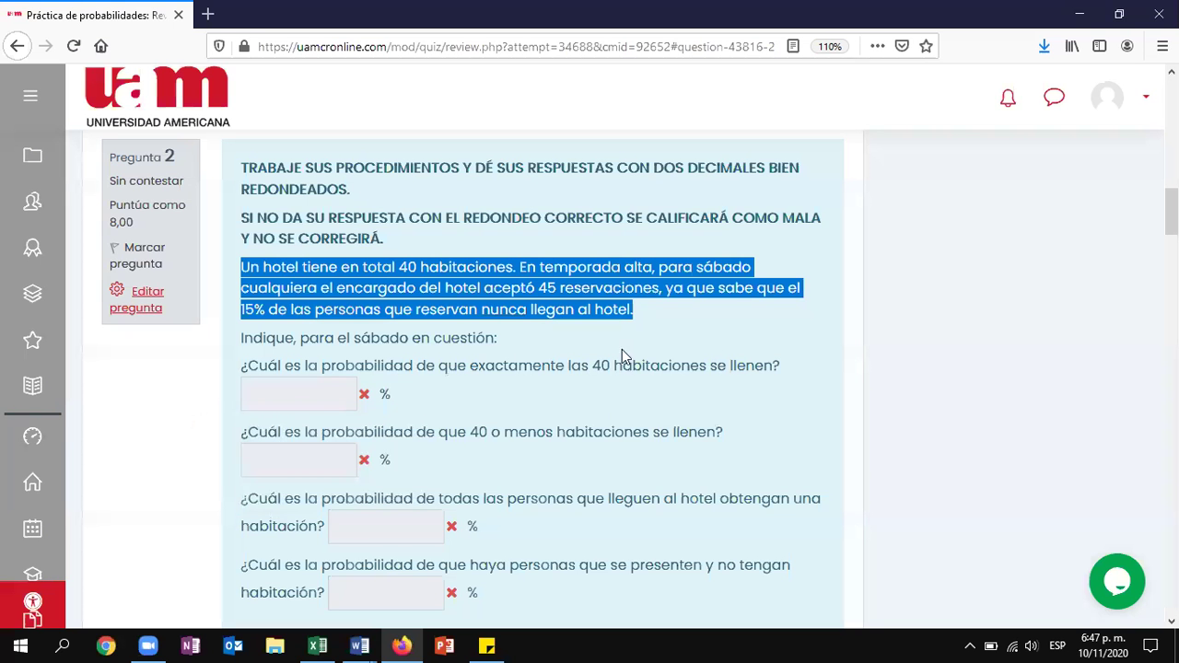
left_click_drag(789, 368, 210, 363)
key("ctrl+c")
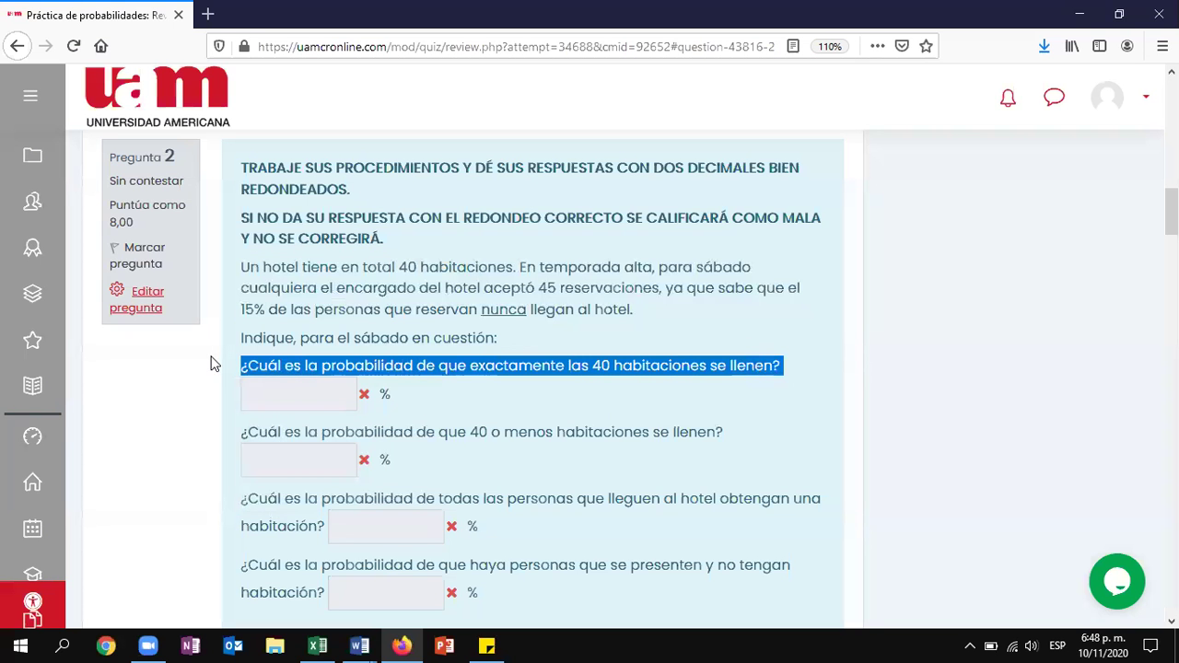
key("alt+Tab")
left_click(124, 371)
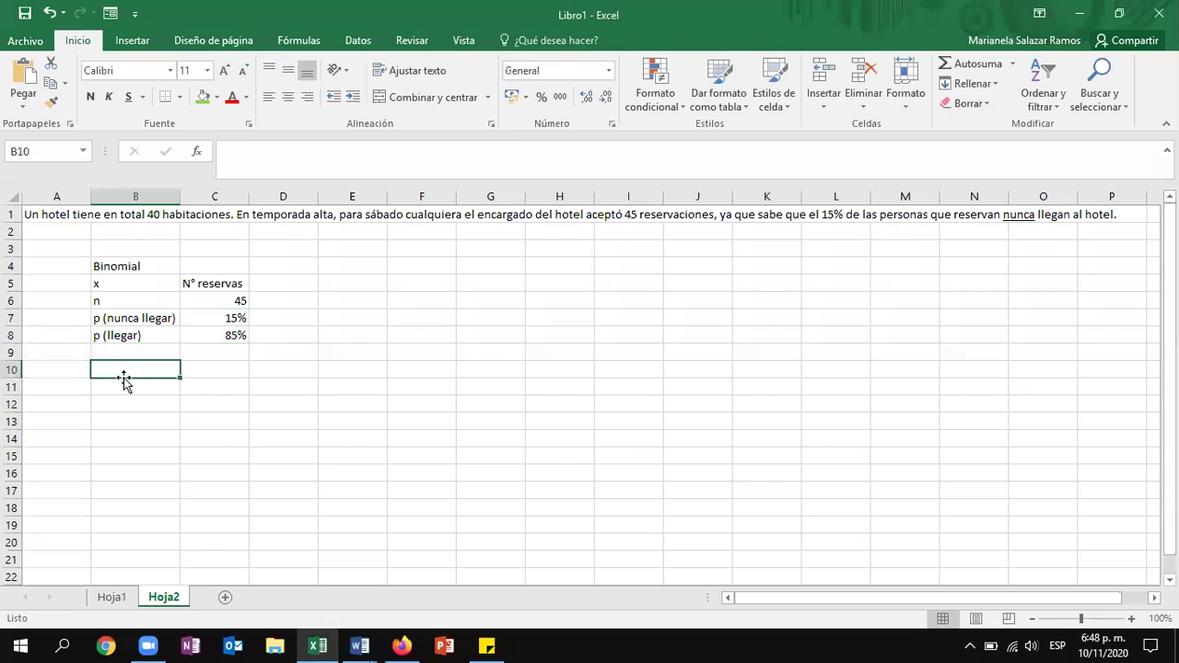
key("ctrl+v")
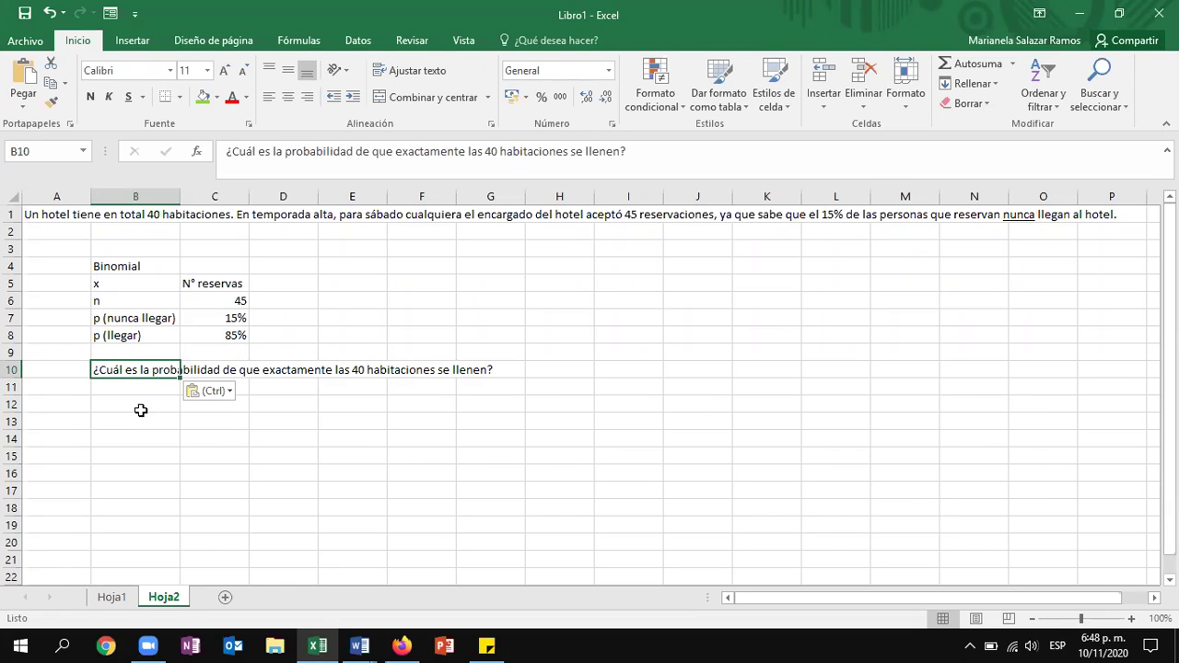
left_click(141, 407)
key("Escape")
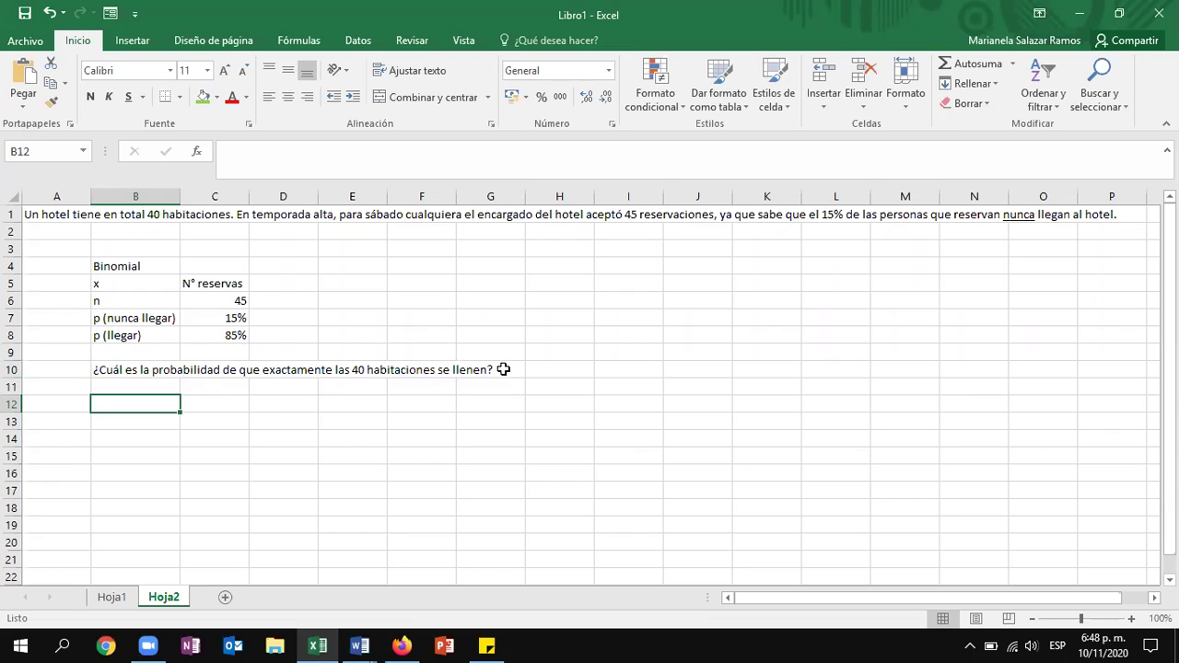
- Note ÉXITO= llegar in H10 beside the sub-question and highlight the matching p (llegar) row
left_click(578, 372)
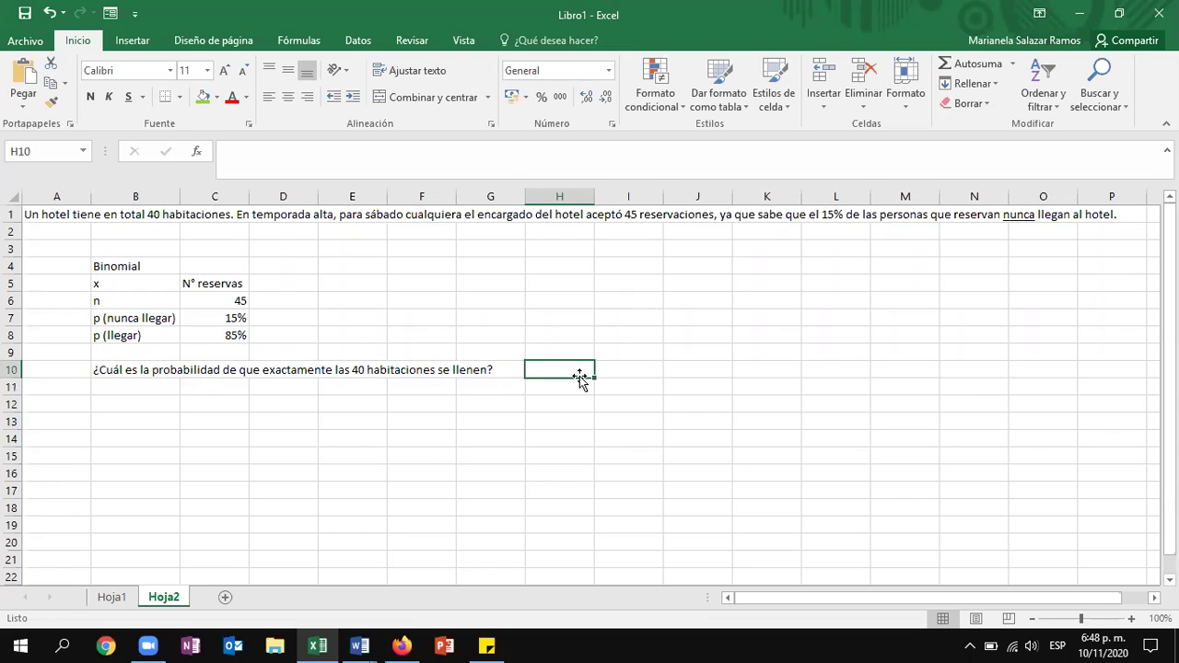
type("EXITO")
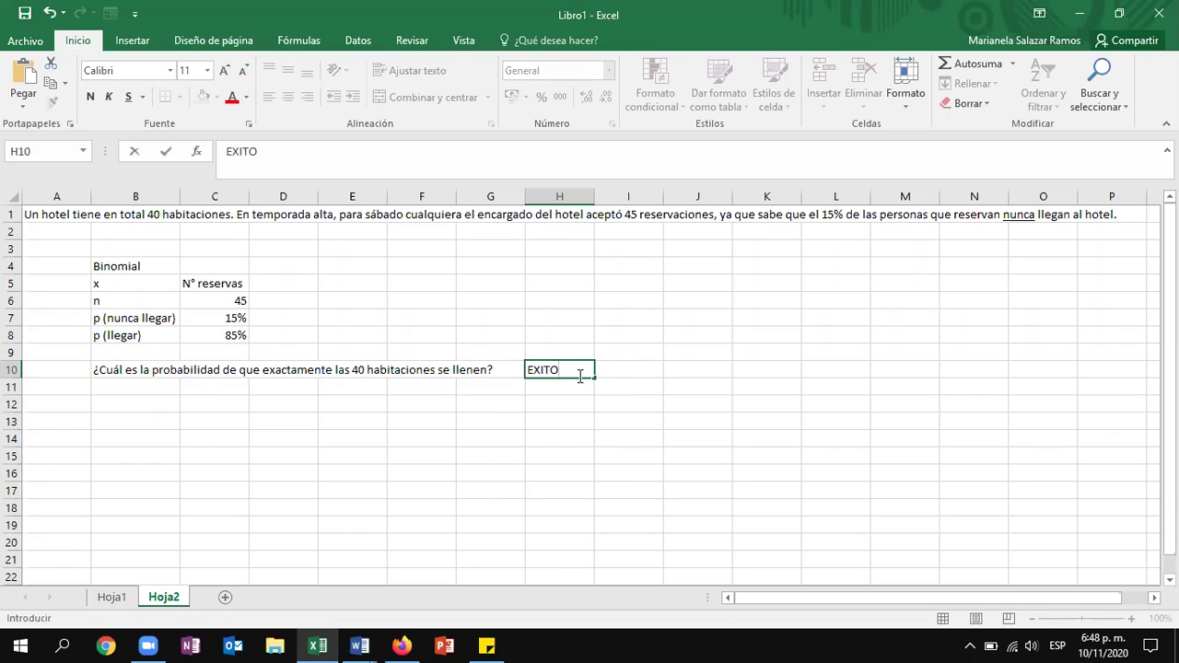
type(" IN")
key("BackSpace")
type("len")
key("BackSpace")
type("gar")
key("Return")
left_click(600, 371)
left_click(588, 370)
left_click_drag(146, 335, 209, 341)
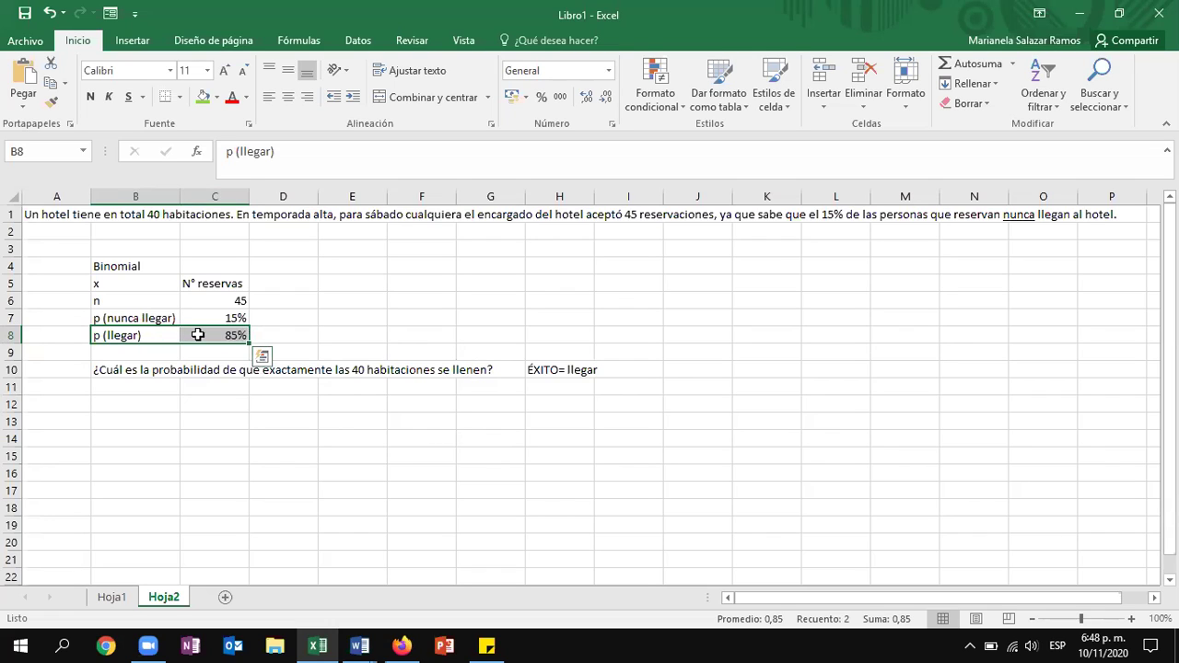
left_click(156, 405)
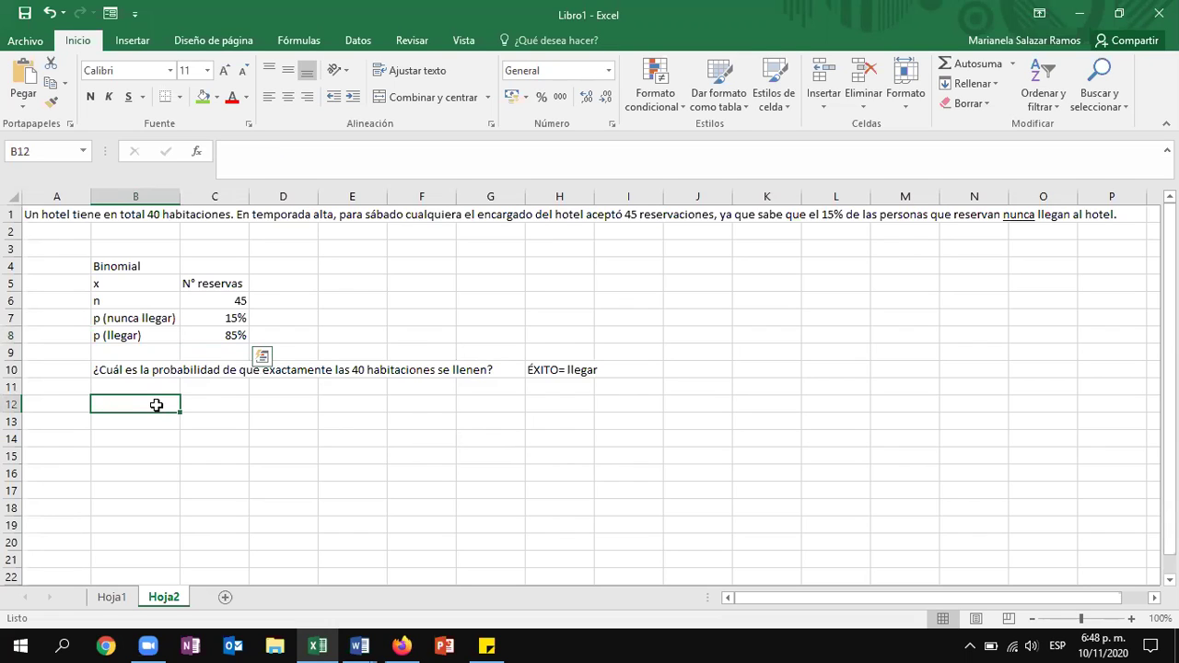
type("=distri")
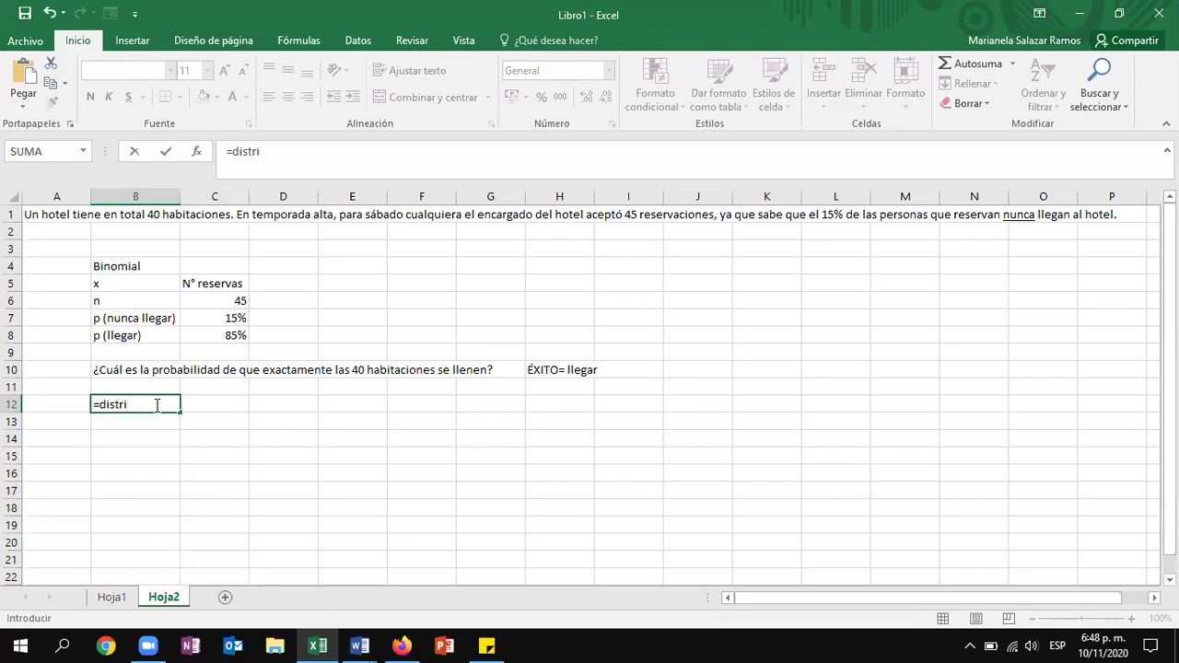
key("BackSpace")
type(".bi")
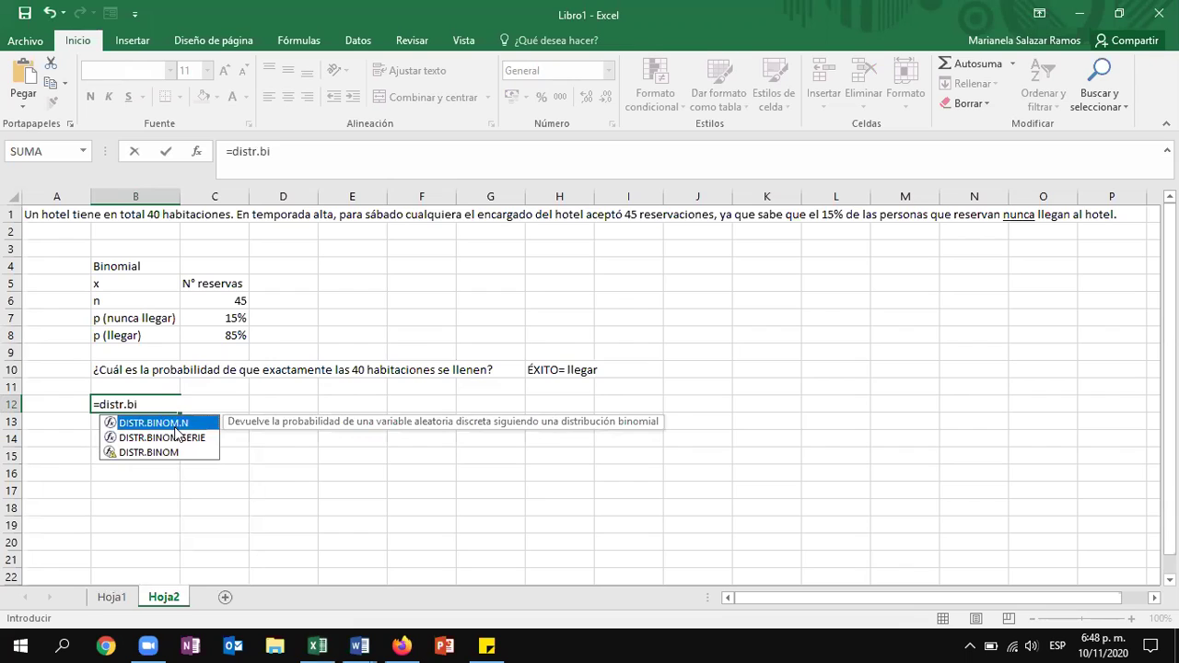
double_click(173, 424)
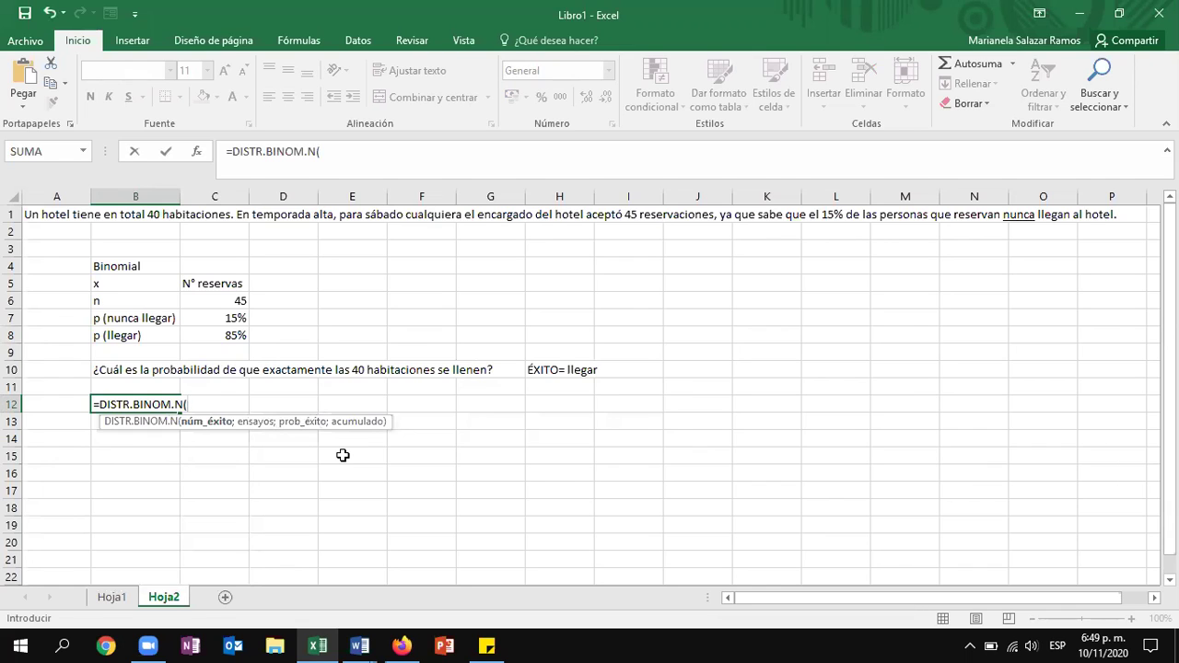
key("BackSpace")
key("BackSpace")
key("BackSpace")
key("BackSpace")
key("BackSpace")
key("BackSpace")
key("BackSpace")
key("BackSpace")
key("BackSpace")
key("BackSpace")
key("BackSpace")
key("BackSpace")
key("BackSpace")
key("BackSpace")
key("BackSpace")
- Enter the column heading n in B12 with 45 in each of B13, B14 and B15
type("n")
key("Return")
type("45")
key("Return")
type("45")
key("Return")
type("45")
key("Return")
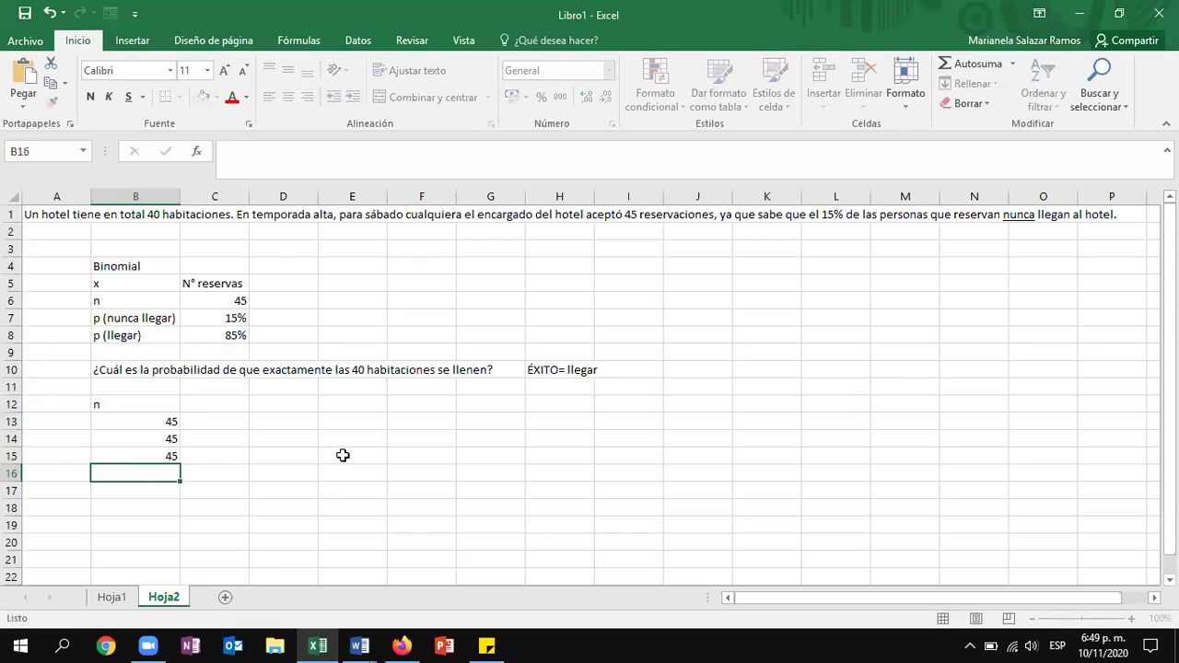
- Replace the contents of B12:B15 with the heading X and the values 1, 2 and 3
key("Up")
key("Up")
key("Up")
key("Up")
key("Right")
key("Left")
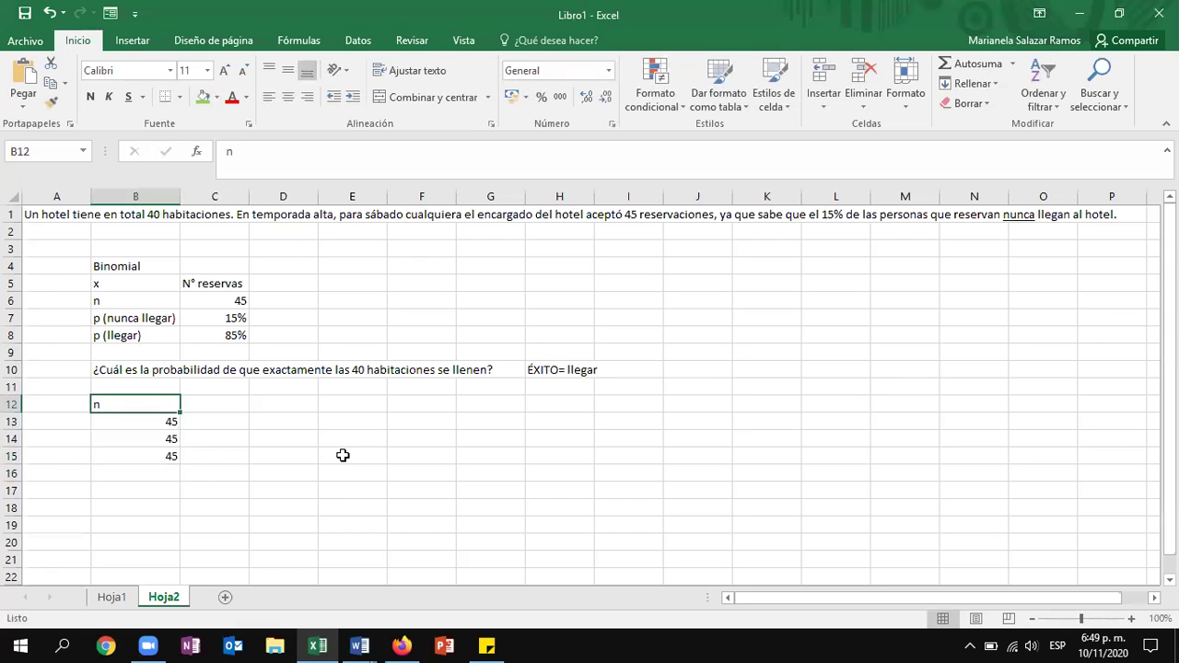
type("X")
key("Return")
type("1")
key("Return")
type("2")
key("Return")
type("3")
key("Return")
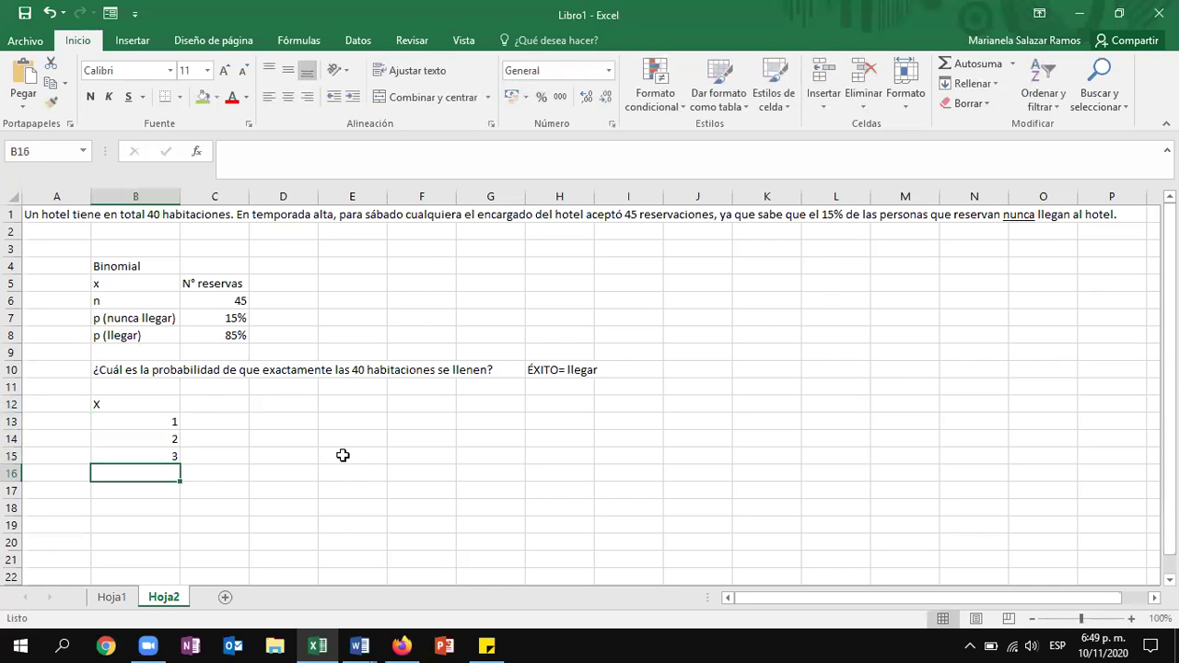
- Extend the X number series from B13:B15 far down column B, past the value 45
left_click_drag(171, 421, 180, 463)
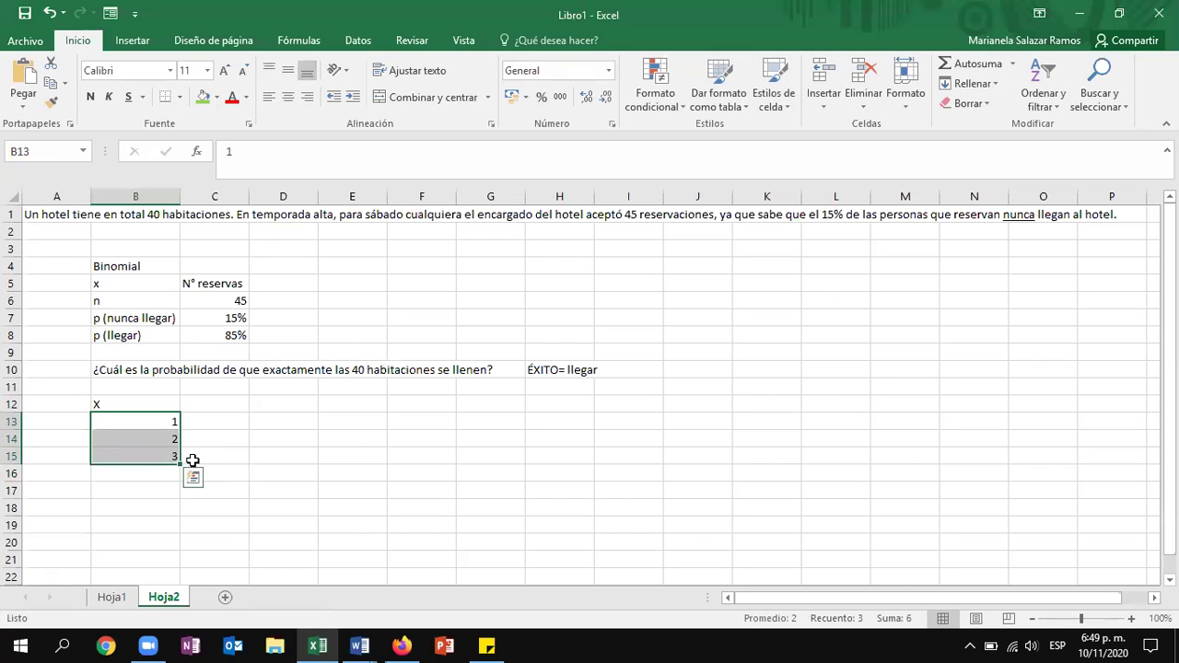
left_click_drag(181, 465, 163, 527)
scroll(163, 527, "up", 20)
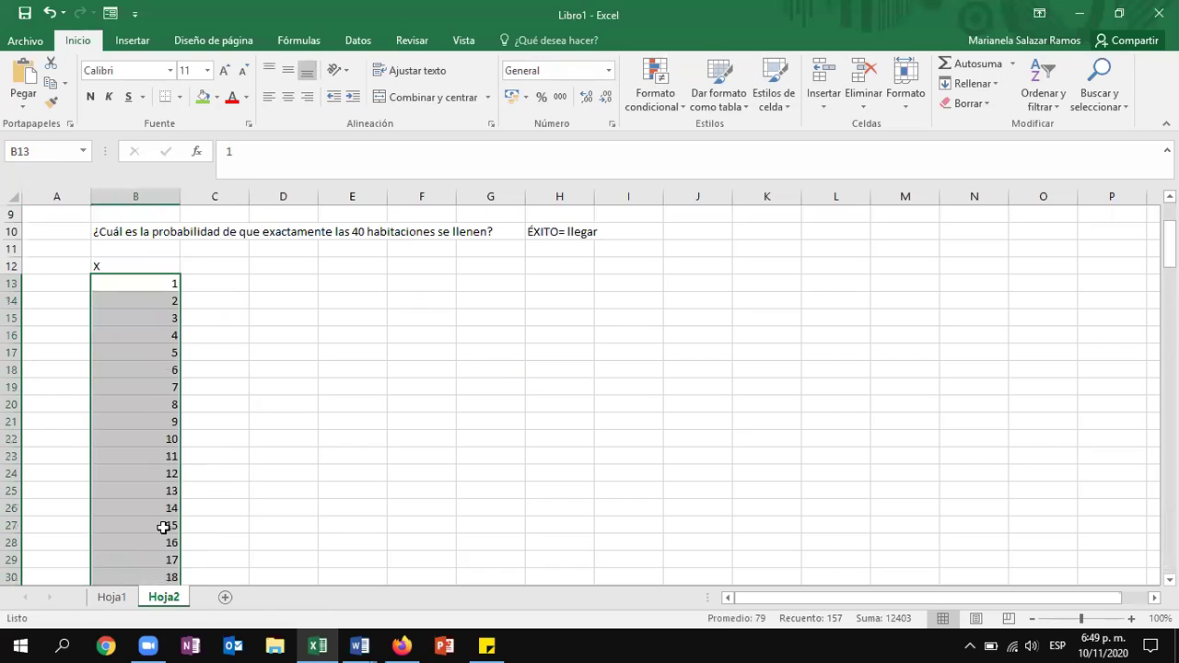
scroll(163, 527, "down", 20)
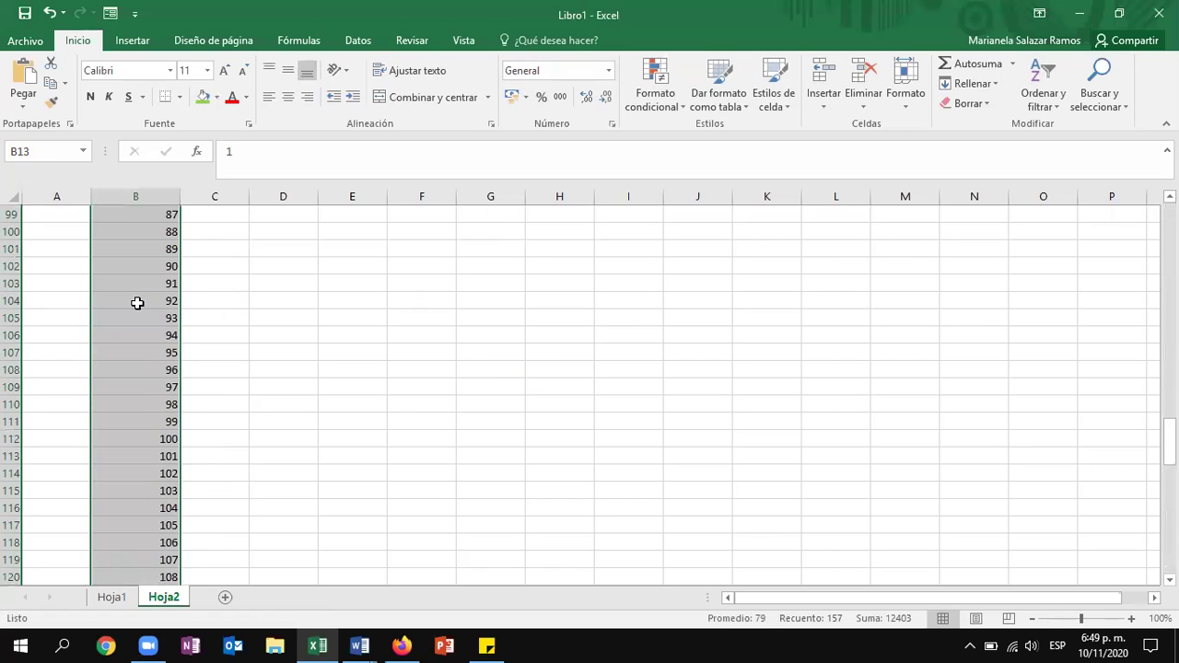
- Delete all the surplus X values above 45 from column B
left_click_drag(138, 231, 175, 529)
left_click_drag(179, 581, 179, 582)
key("Delete")
scroll(163, 429, "up", 3)
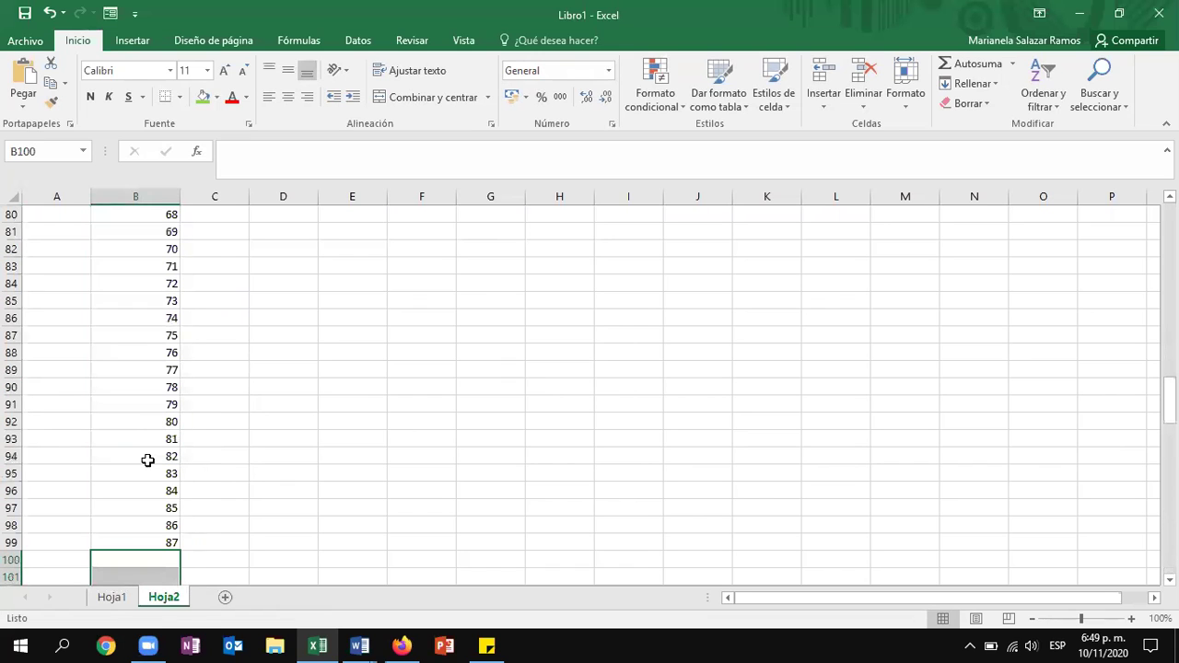
left_click_drag(147, 542, 166, 215)
scroll(139, 323, "up", 7)
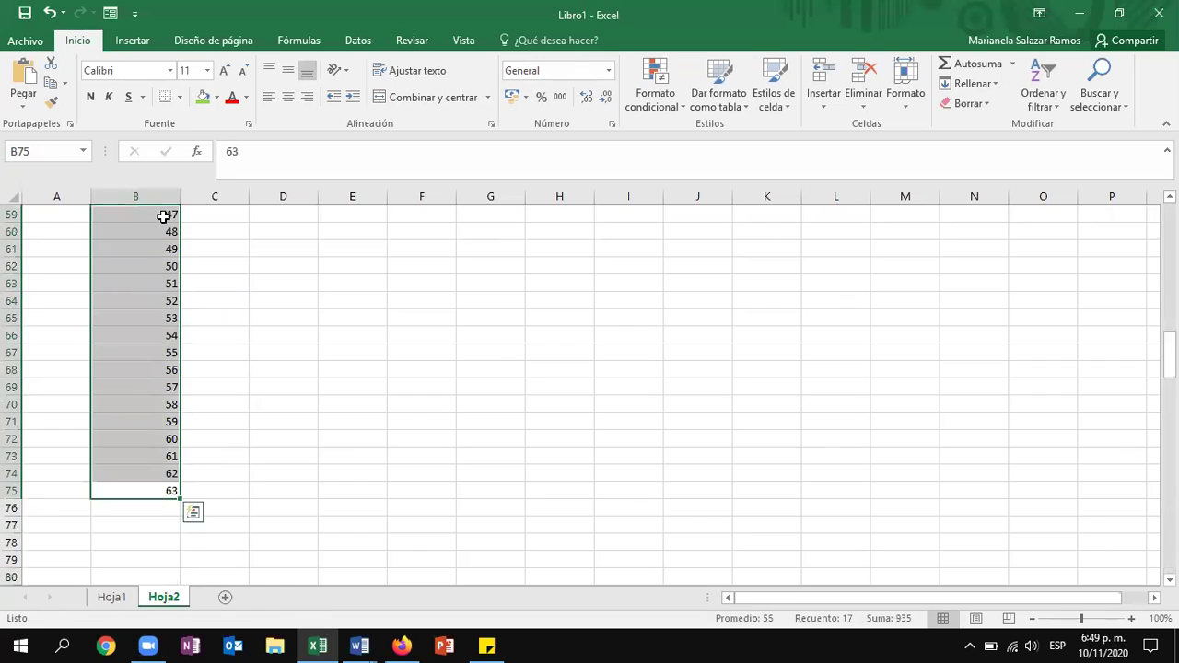
key("Delete")
scroll(221, 305, "up", 3)
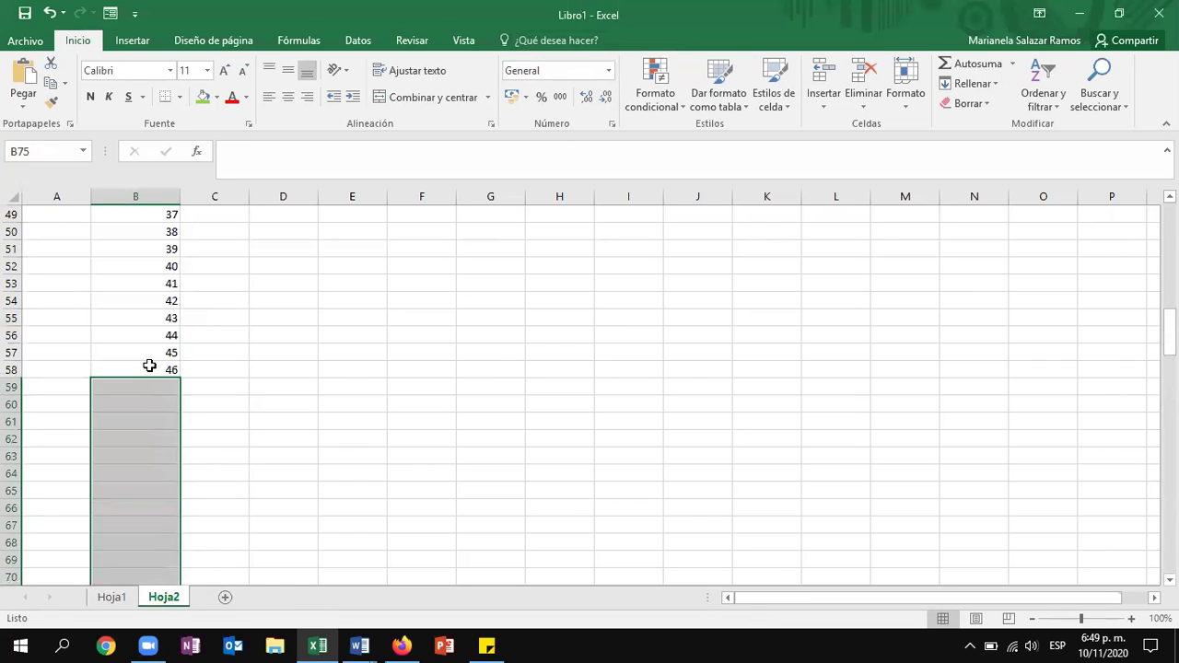
left_click(147, 369)
key("Delete")
- Center the X heading and its values 1 to 45 in column B
scroll(179, 370, "up", 16)
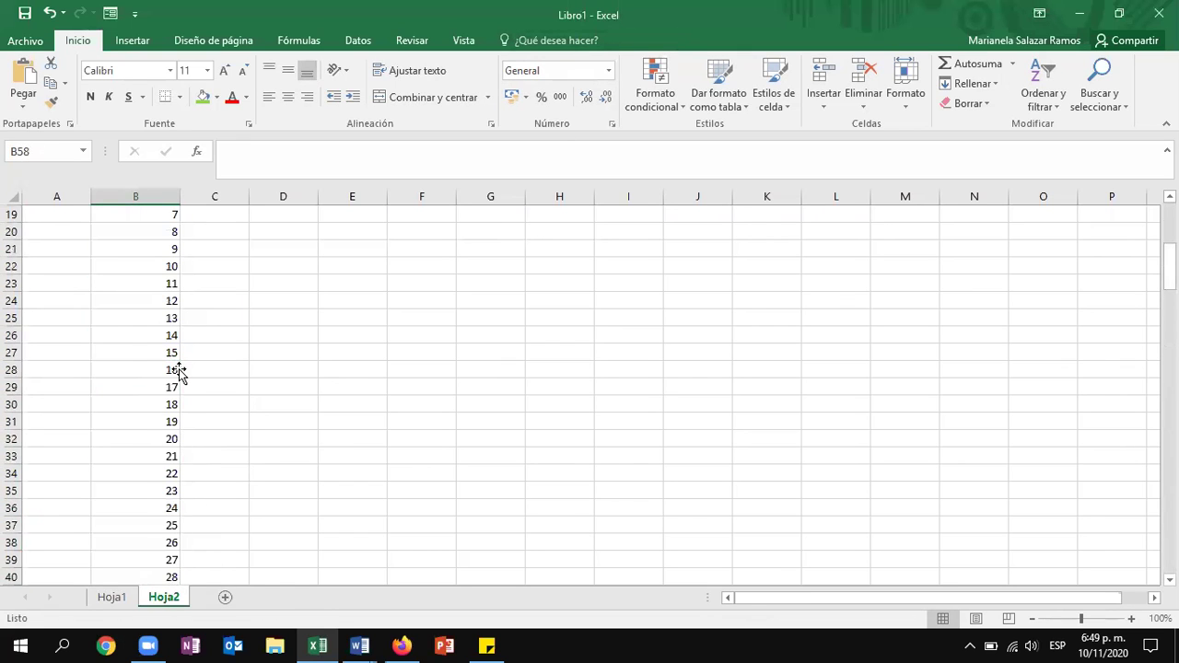
left_click_drag(145, 405, 149, 615)
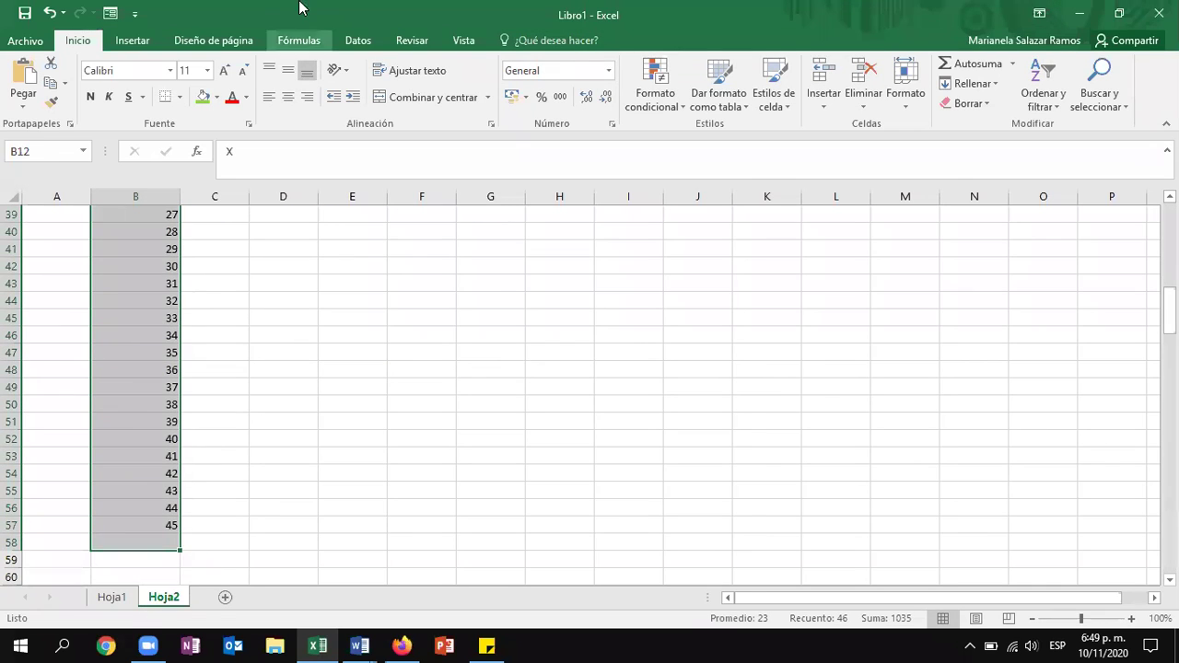
left_click(289, 96)
left_click(156, 416)
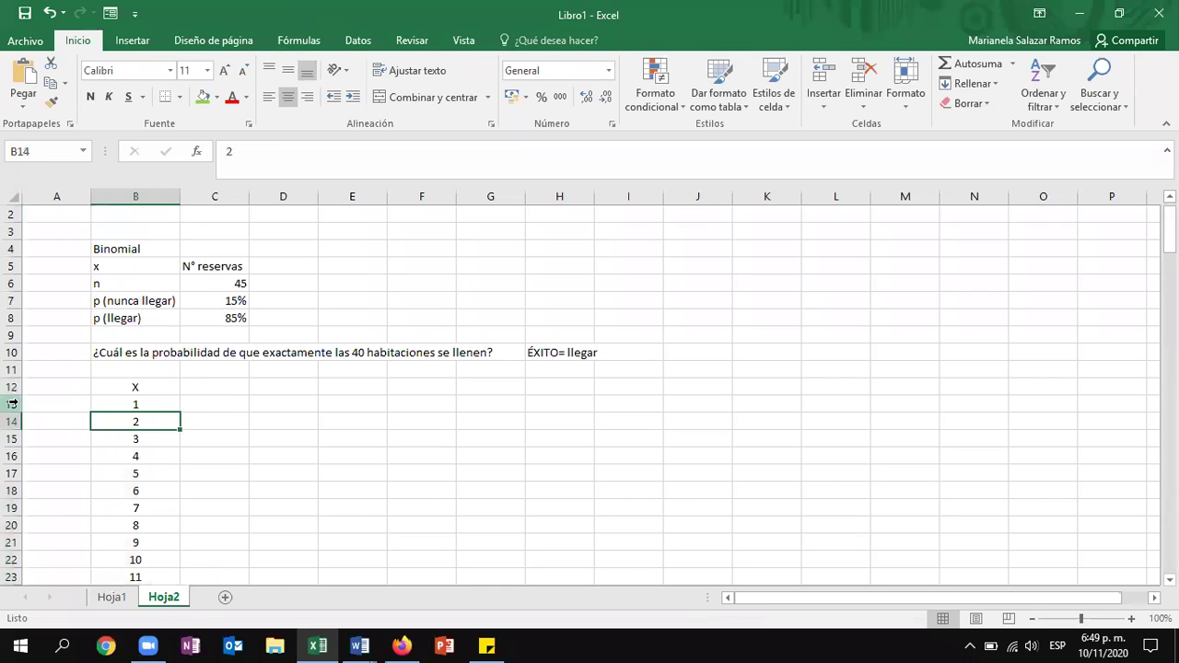
- Insert a row above the X value 1 and enter 0 in B13
right_click(17, 405)
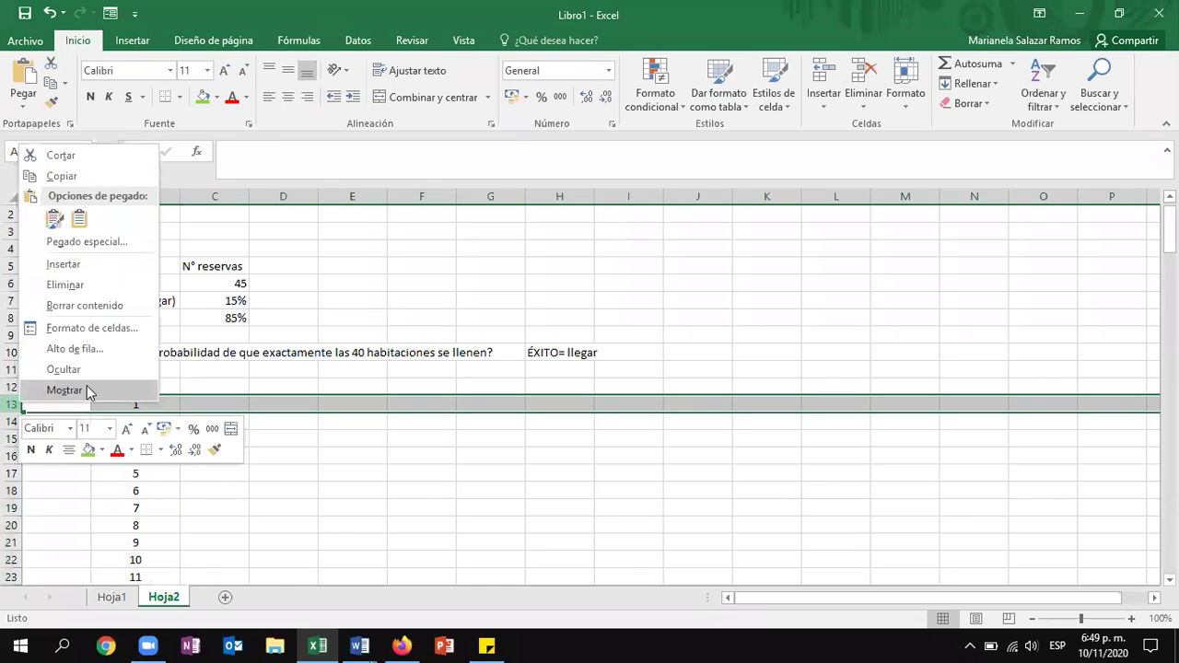
left_click(86, 388)
double_click(138, 398)
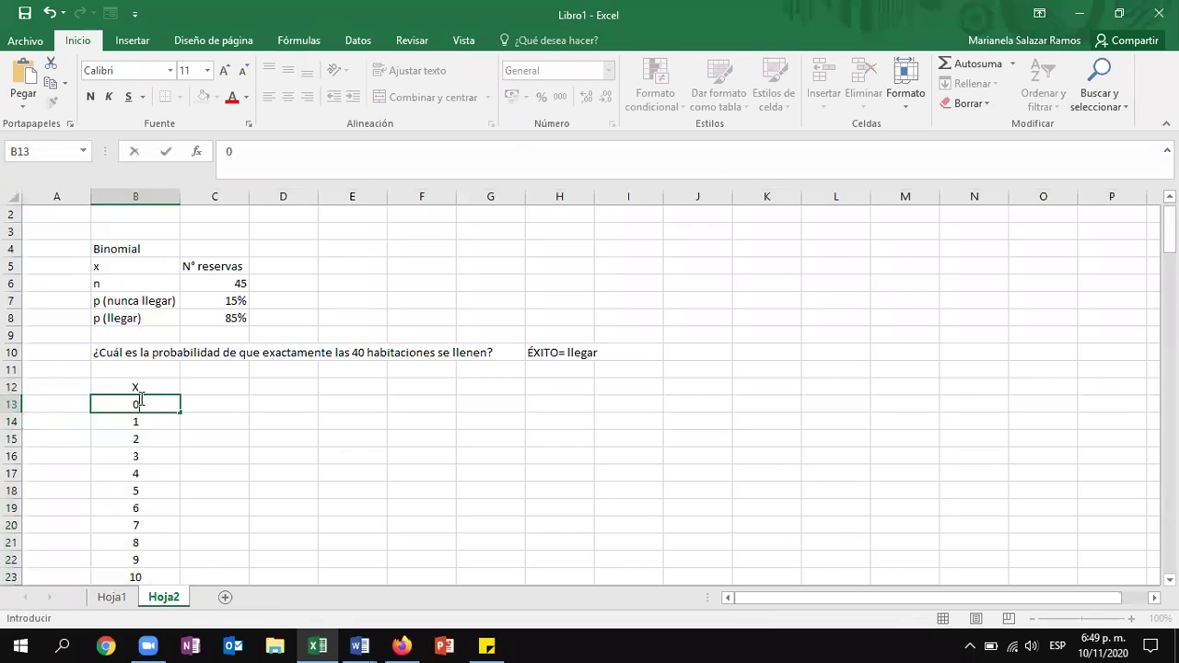
key("Tab")
- Enter the column heading n in C12 with 45 in each of the cells C13 to C16
key("Up")
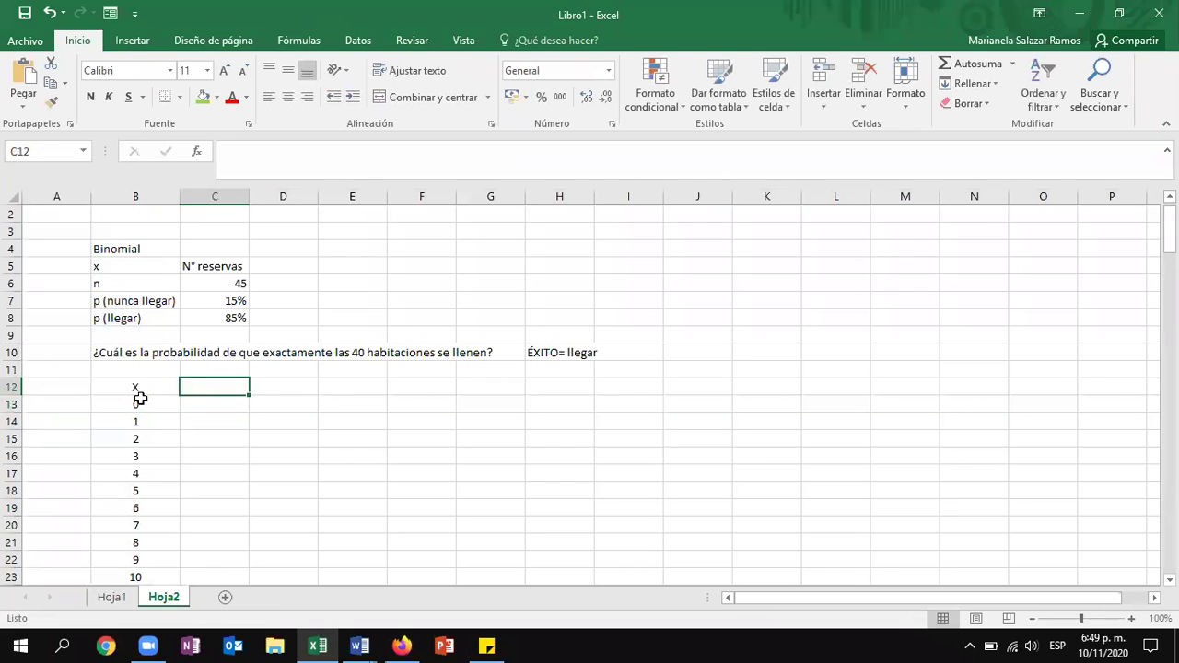
type("n")
key("Return")
type("45")
key("Return")
type("45")
key("Return")
type("45")
key("Return")
type("45")
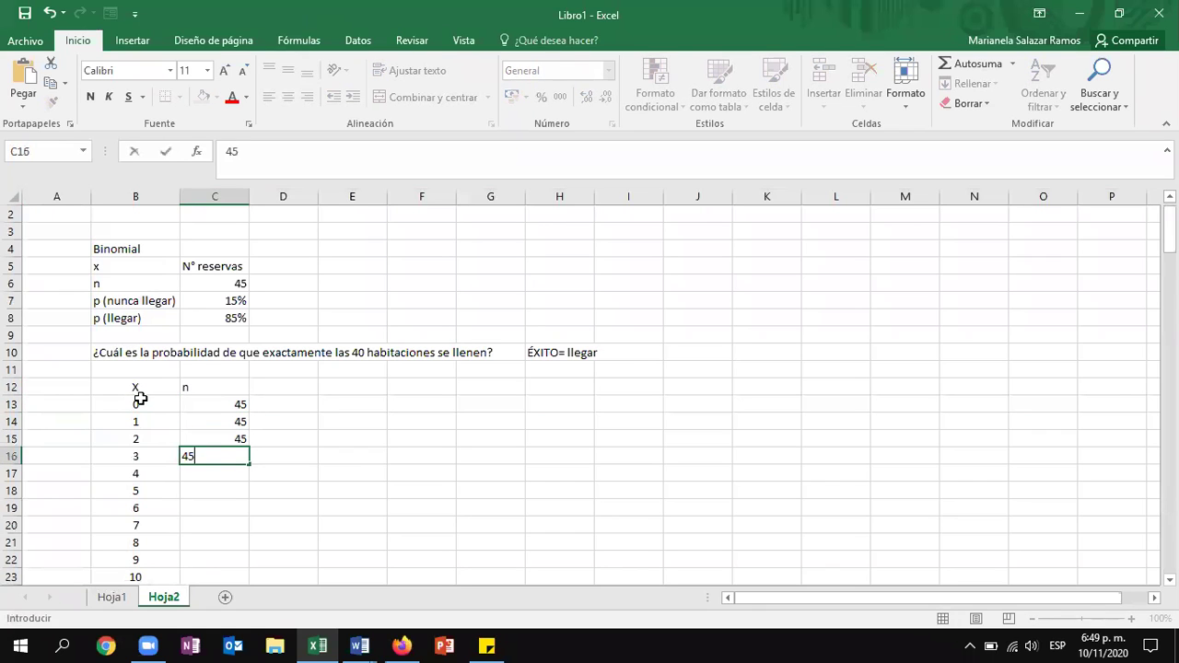
key("Return")
- Fill the value 45 down column C to the last X row and center the column together with its n heading
left_click_drag(233, 404, 241, 576)
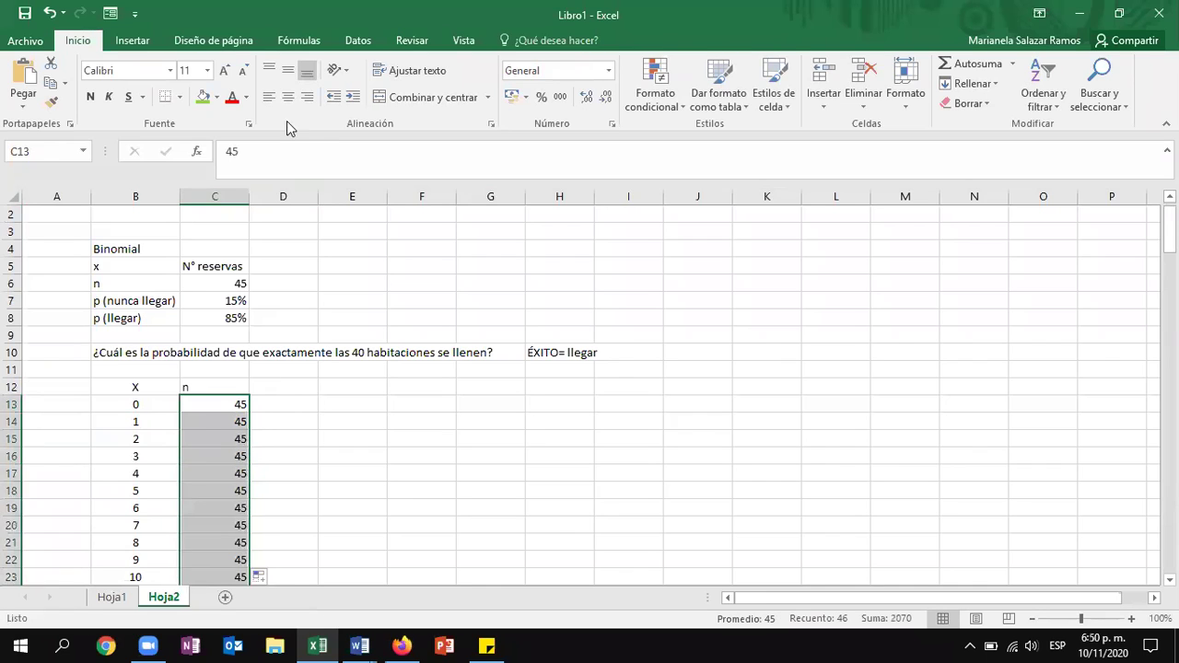
left_click(288, 97)
left_click(229, 385)
left_click(289, 102)
- Enter the column heading p(llegar) in D12 and 85% in D13
left_click(291, 387)
type("p")
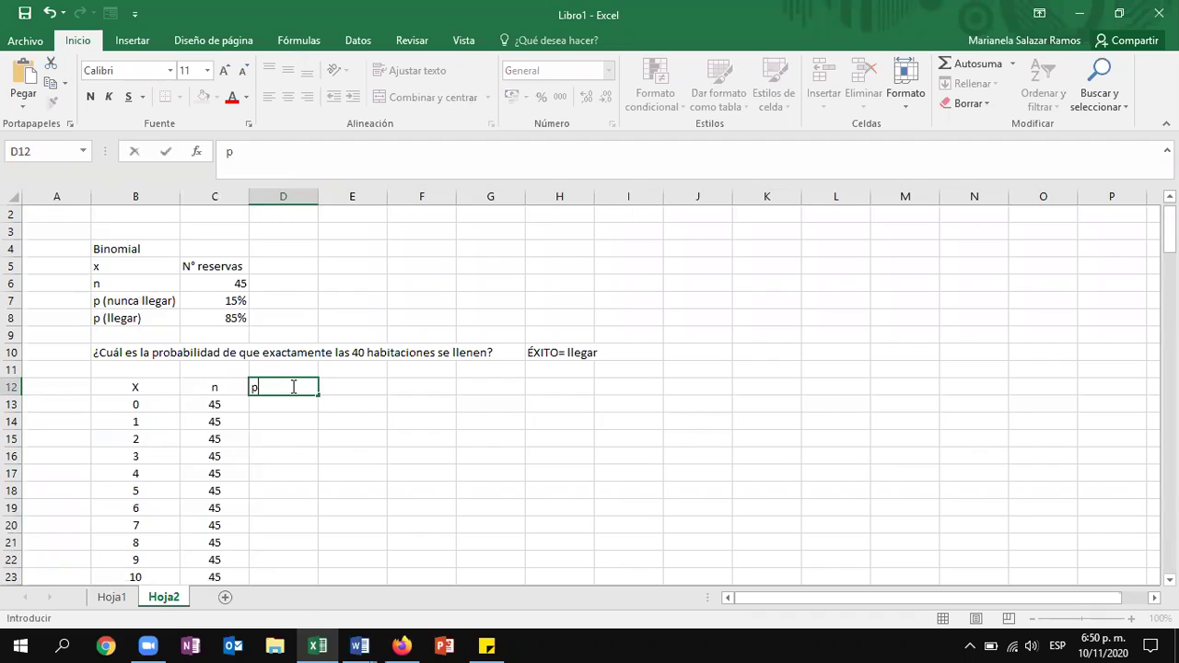
type("(llegar)")
key("Return")
type("085%")
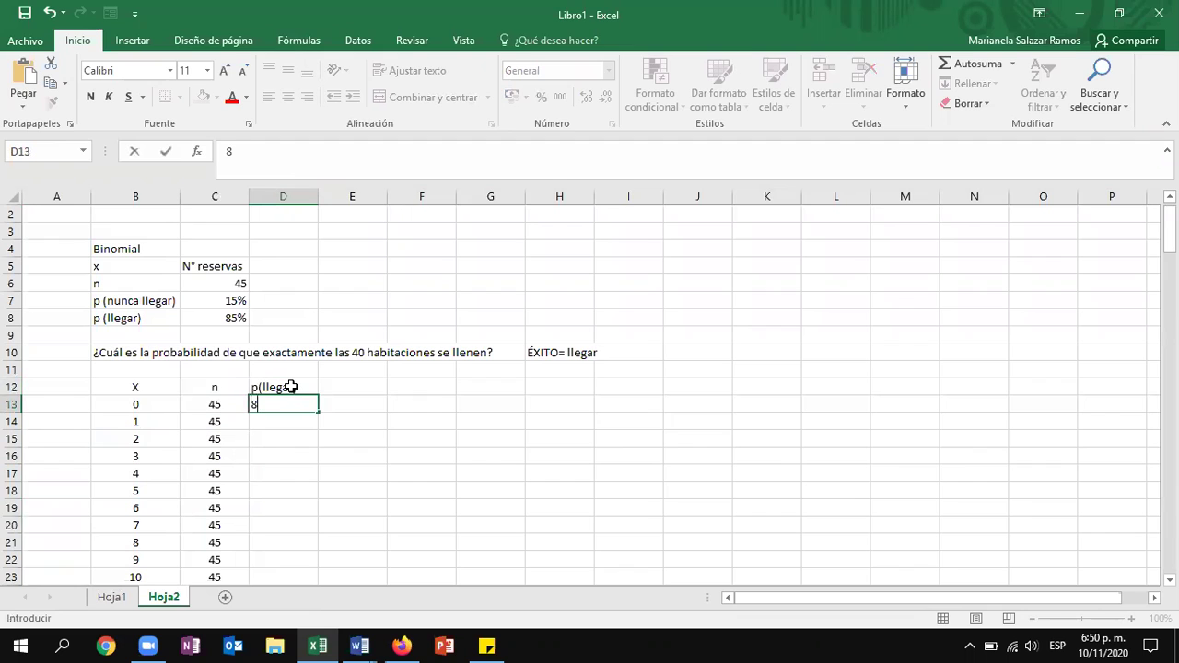
left_click(329, 475)
- Copy 85% from D13 into D14 and fill it down column D to the end of the table
left_click(284, 404)
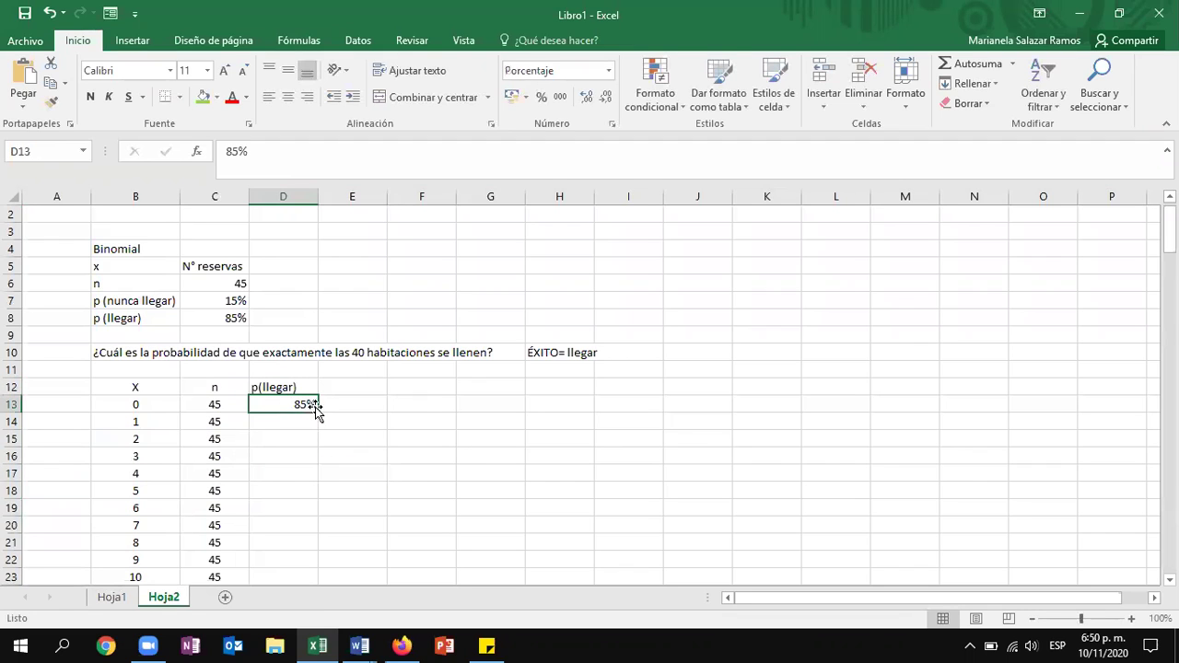
key("ctrl+c")
left_click(311, 420)
key("ctrl+v")
left_click_drag(306, 406, 308, 416)
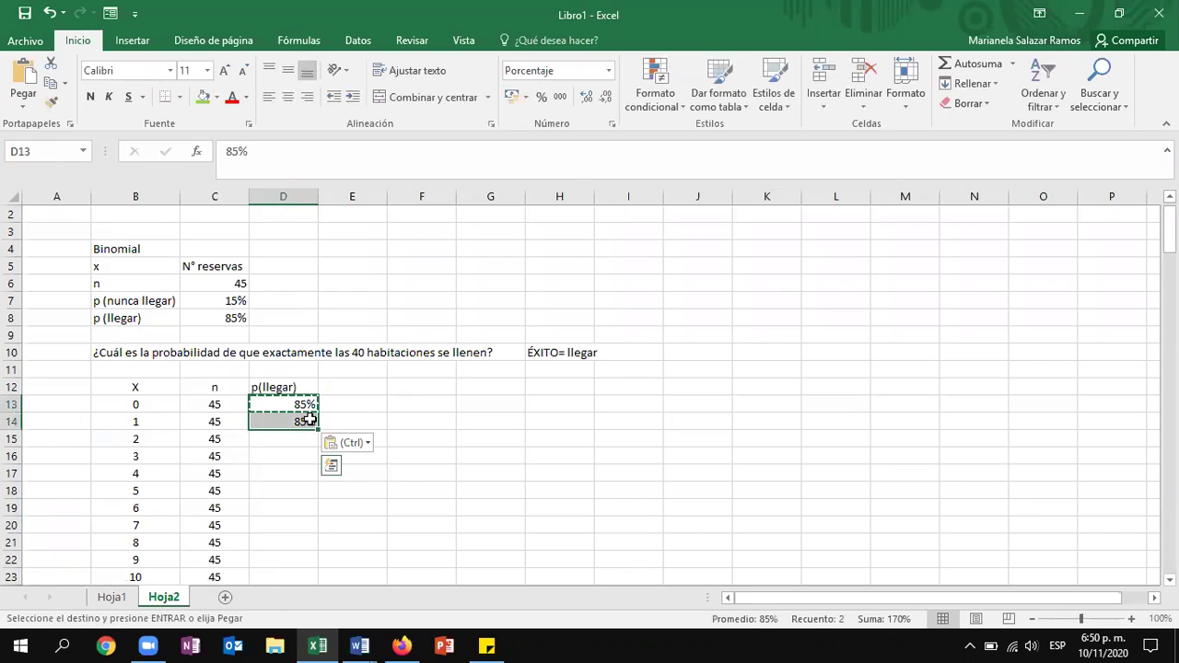
double_click(319, 429)
- Enter the column heading P(x) in E12
left_click(341, 390)
type("Px(")
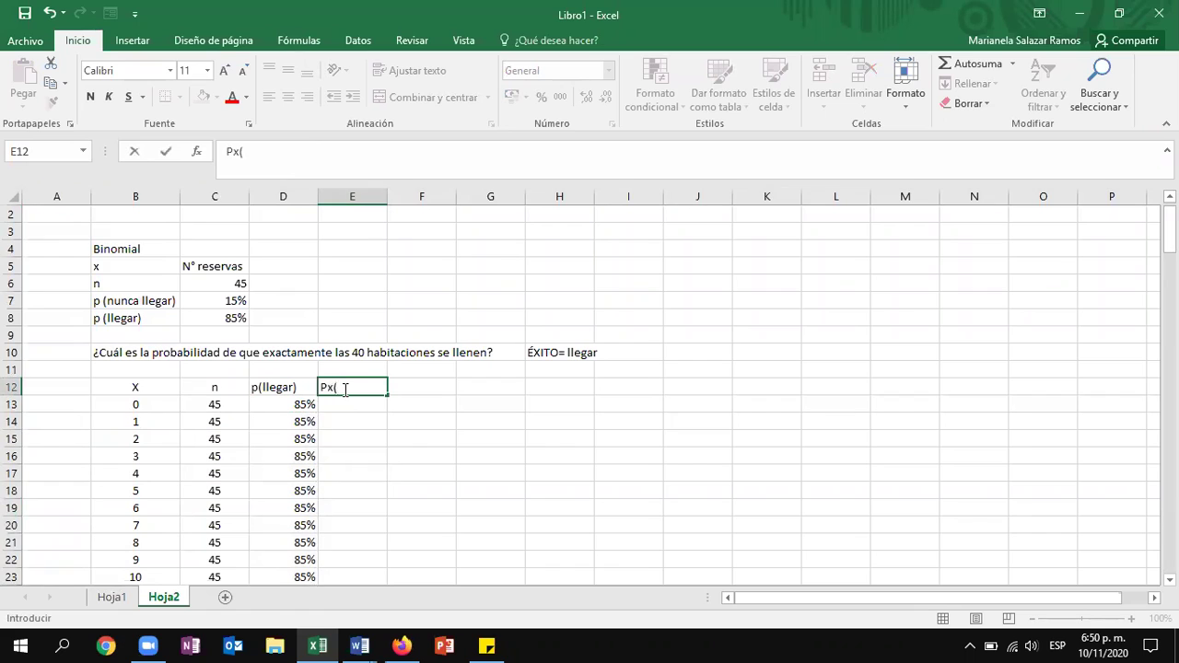
type(")")
key("BackSpace")
key("BackSpace")
key("BackSpace")
type("(x)")
- Enter the binomial formula =DISTR.BINOM.N(B13;C13;D13;FALSO) in E13
left_click(358, 399)
type("=dist")
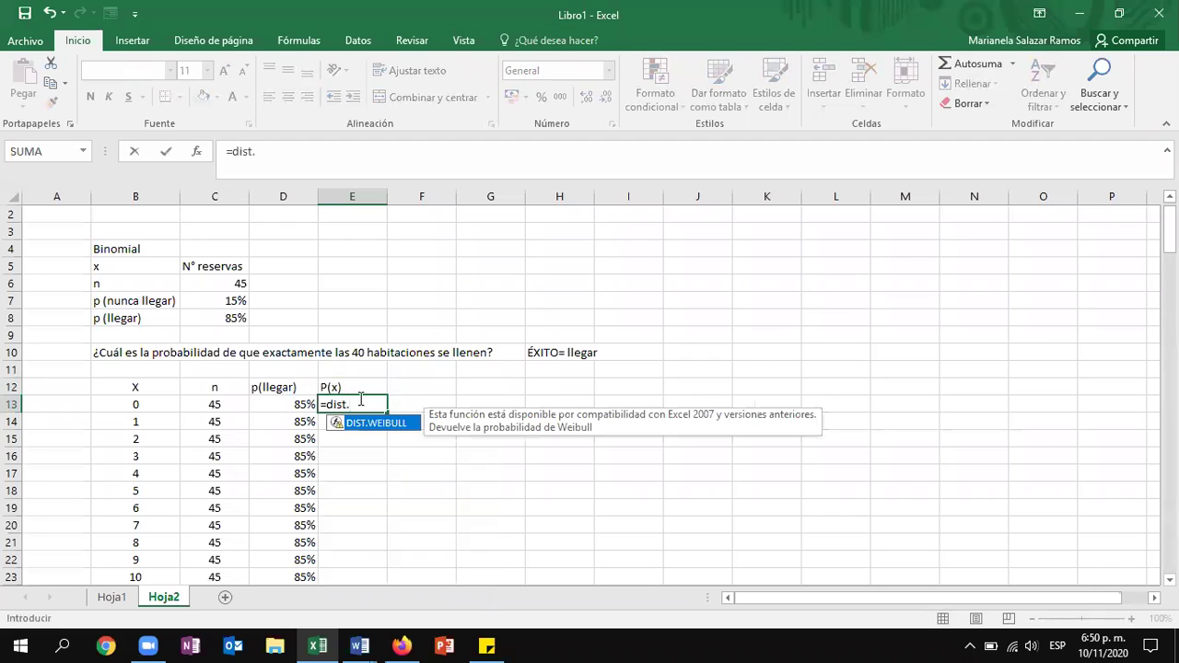
type("r")
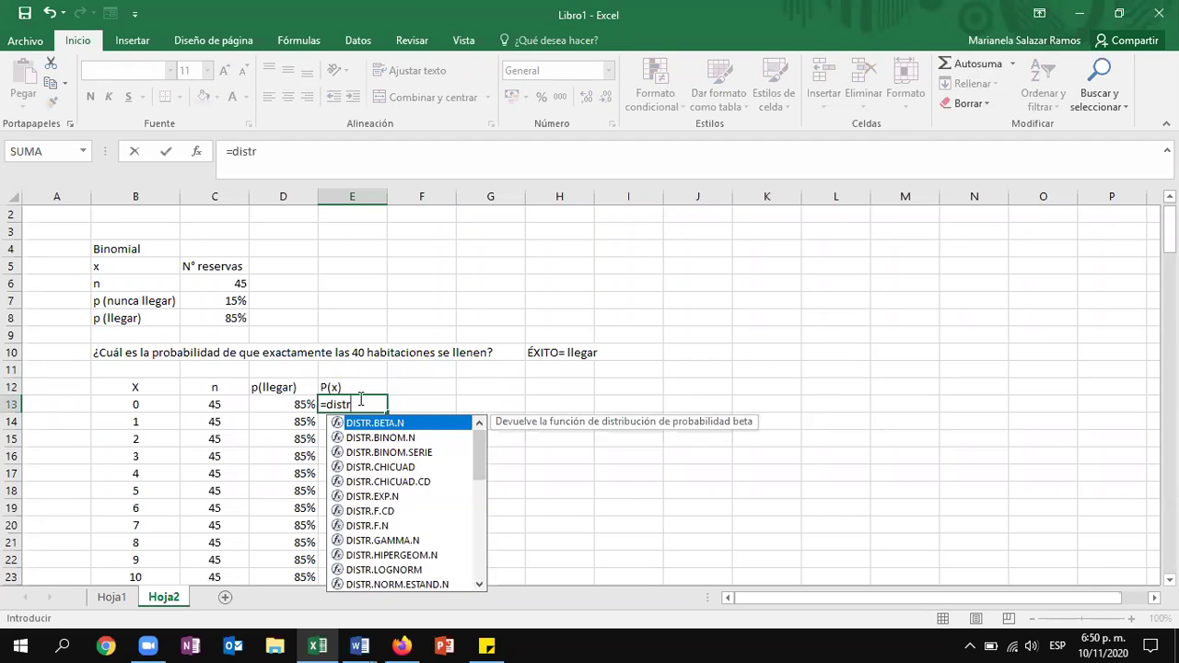
left_click(392, 439)
double_click(392, 439)
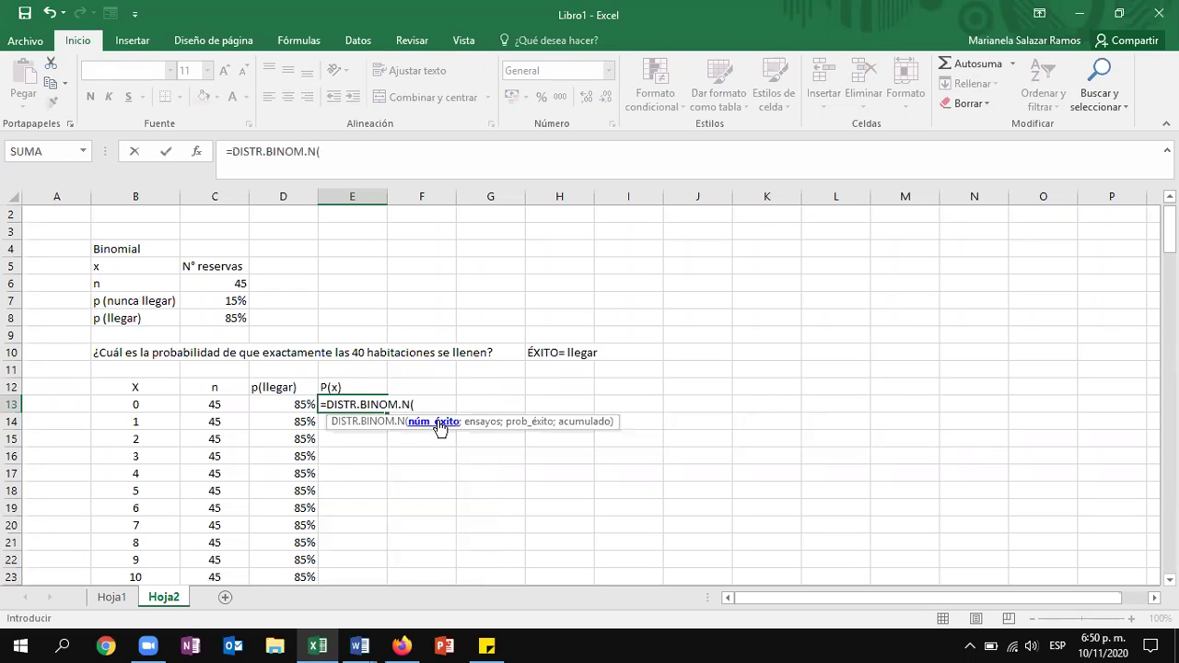
left_click(140, 405)
type(";")
left_click(214, 406)
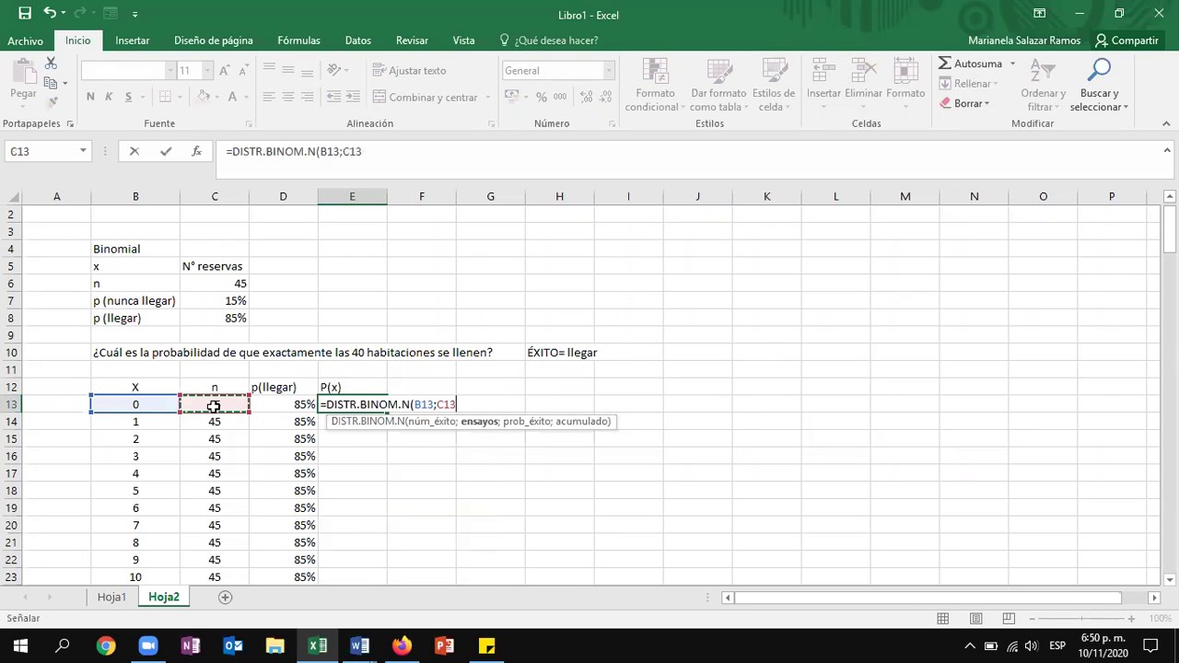
type(";")
left_click(262, 406)
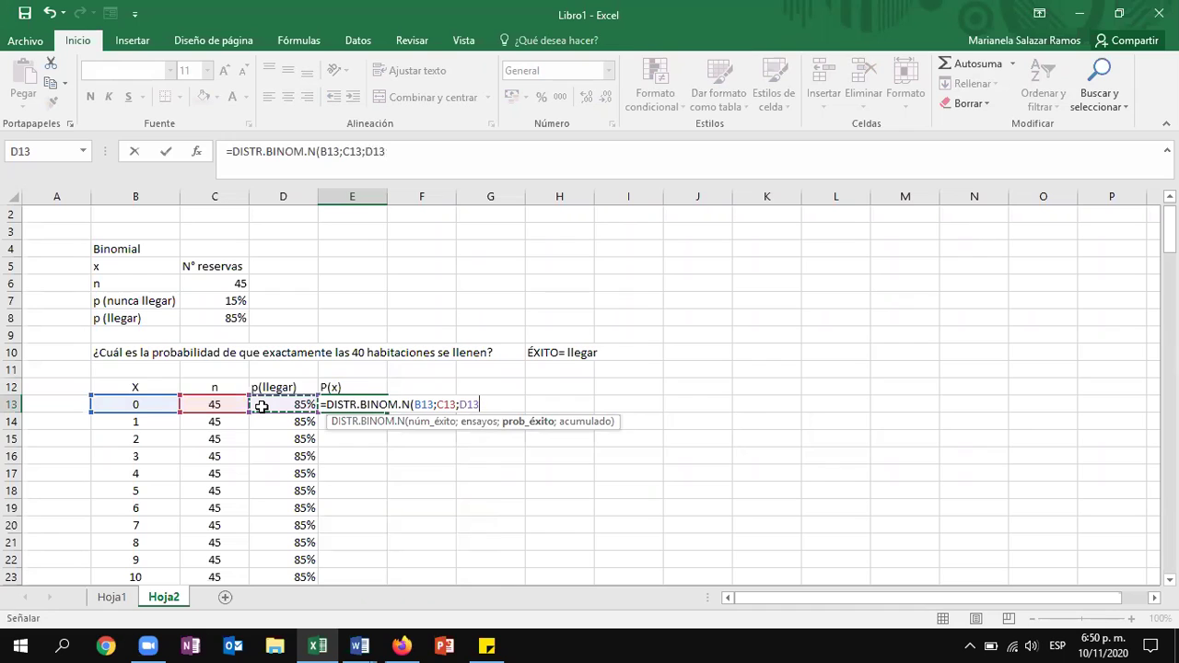
type(";FALSO")
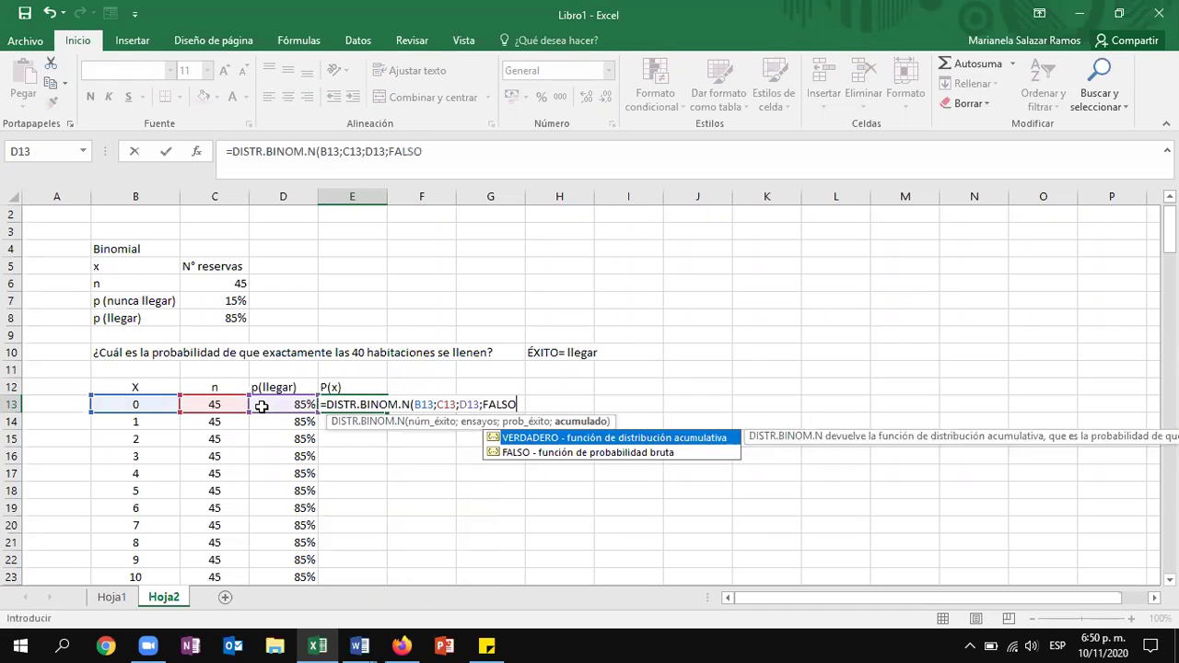
type(")")
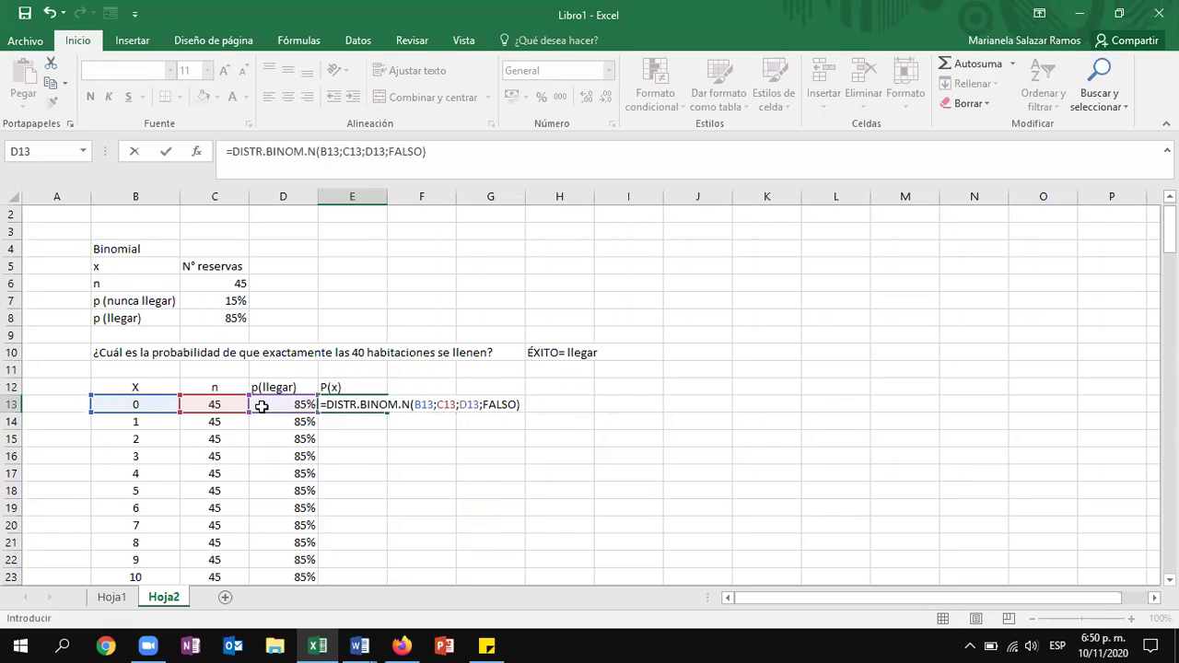
key("Return")
- Format E13 as a percentage with two decimals and fill its formula down to the end of the table
left_click(376, 405)
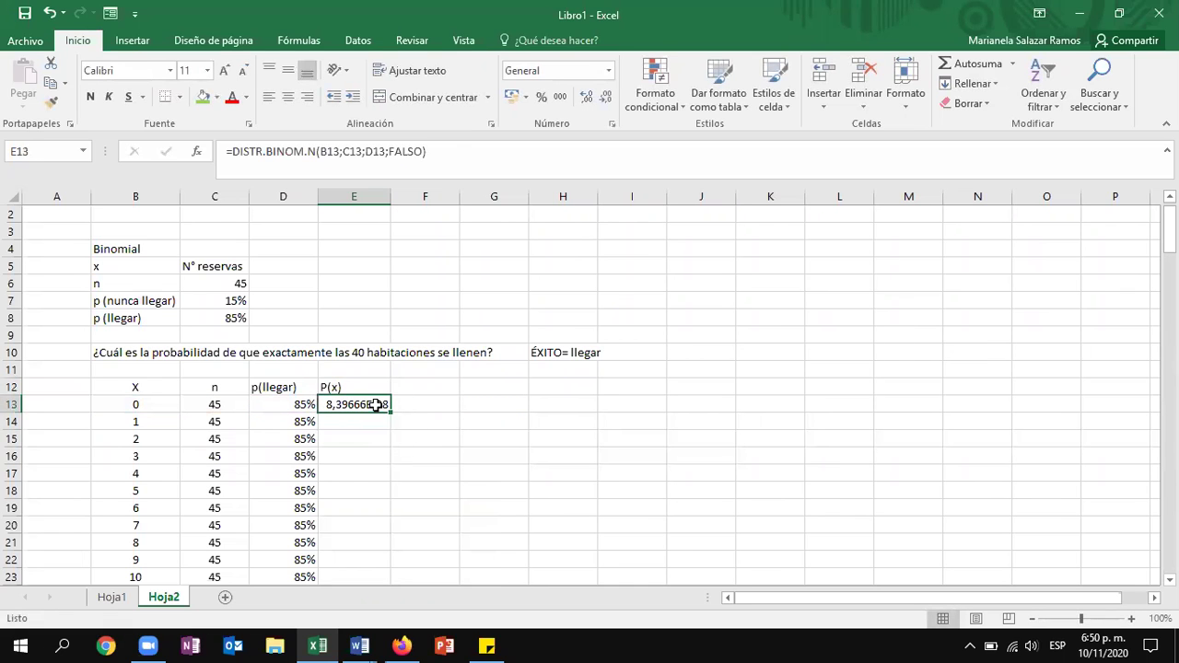
left_click(542, 96)
left_click(584, 97)
left_click(584, 97)
double_click(390, 412)
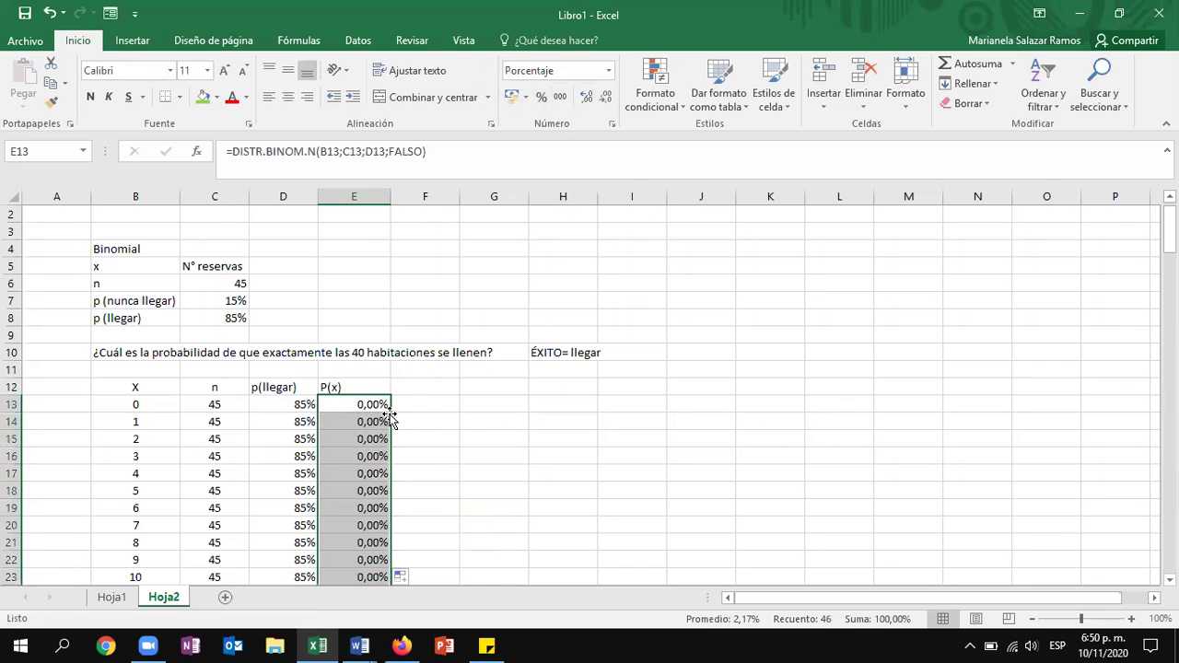
- Highlight the table row for X = 40, B53:E53, with a green fill
scroll(391, 419, "down", 13)
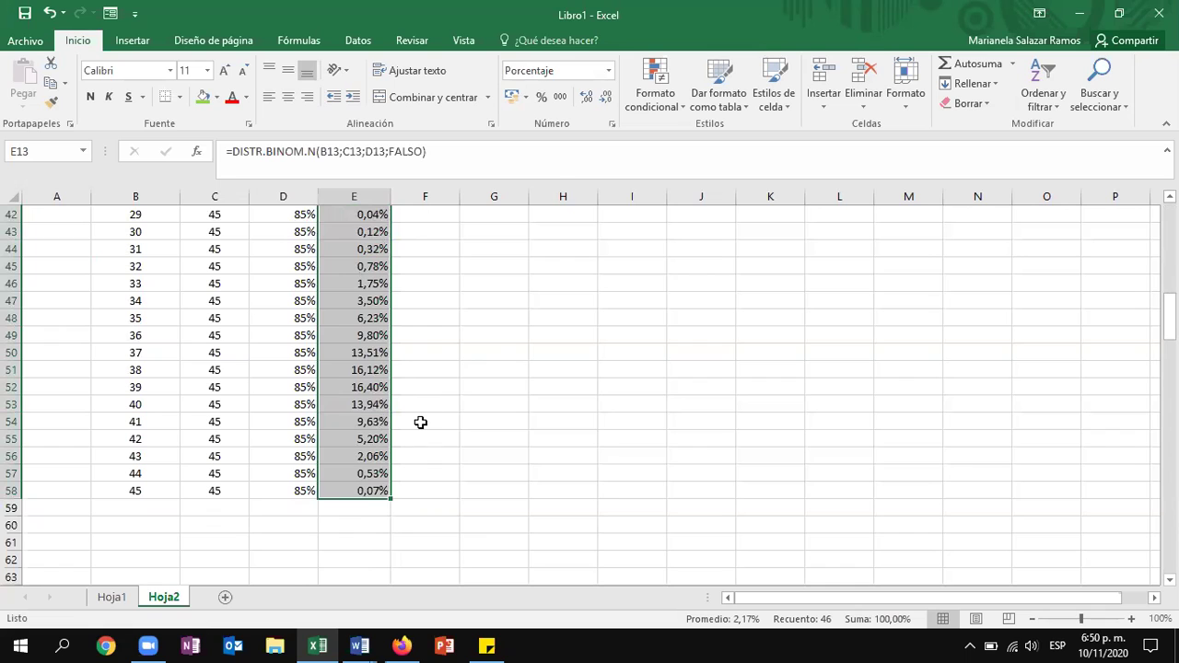
scroll(420, 422, "up", 3)
scroll(420, 422, "up", 10)
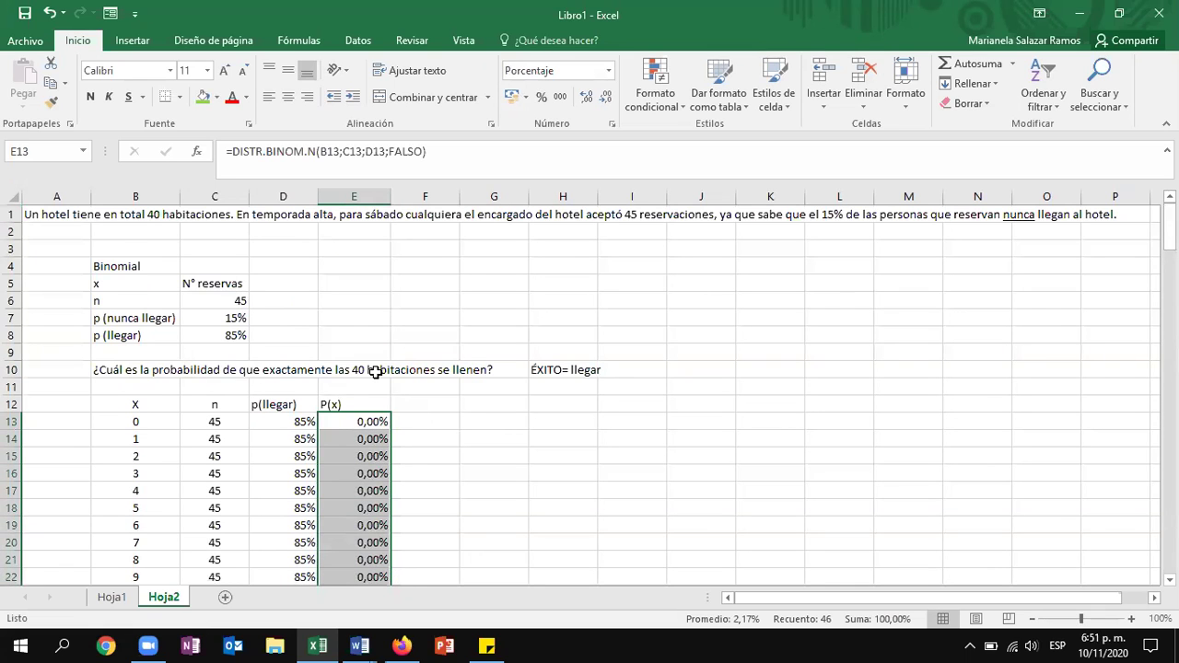
scroll(376, 371, "down", 13)
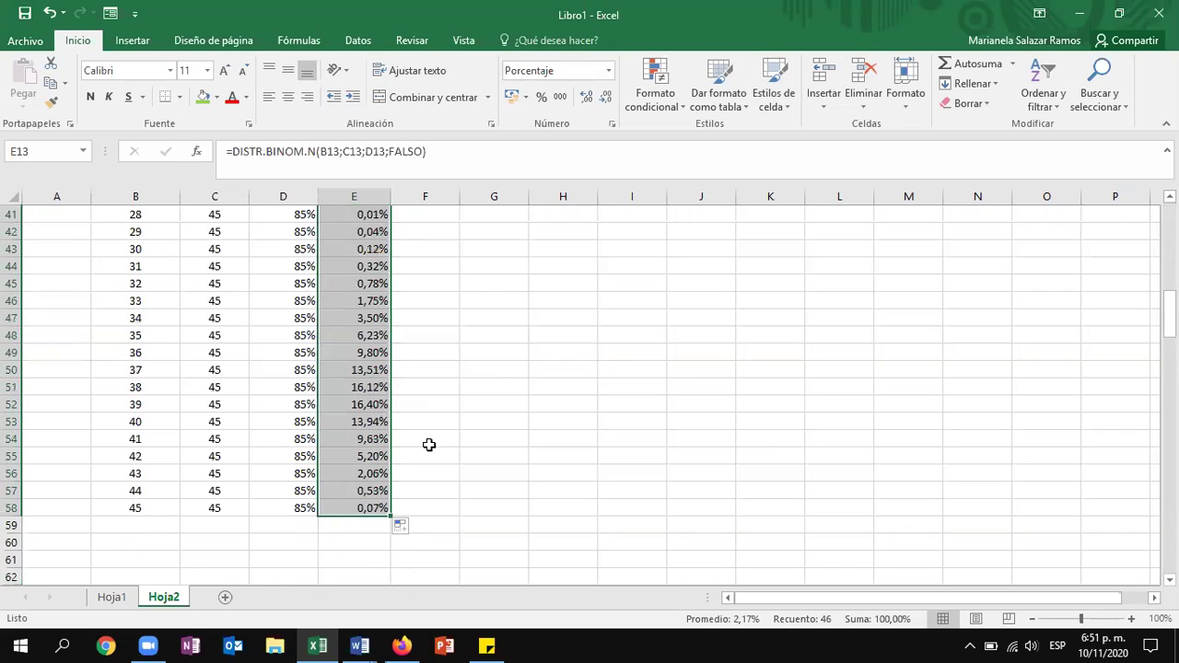
left_click_drag(129, 421, 360, 421)
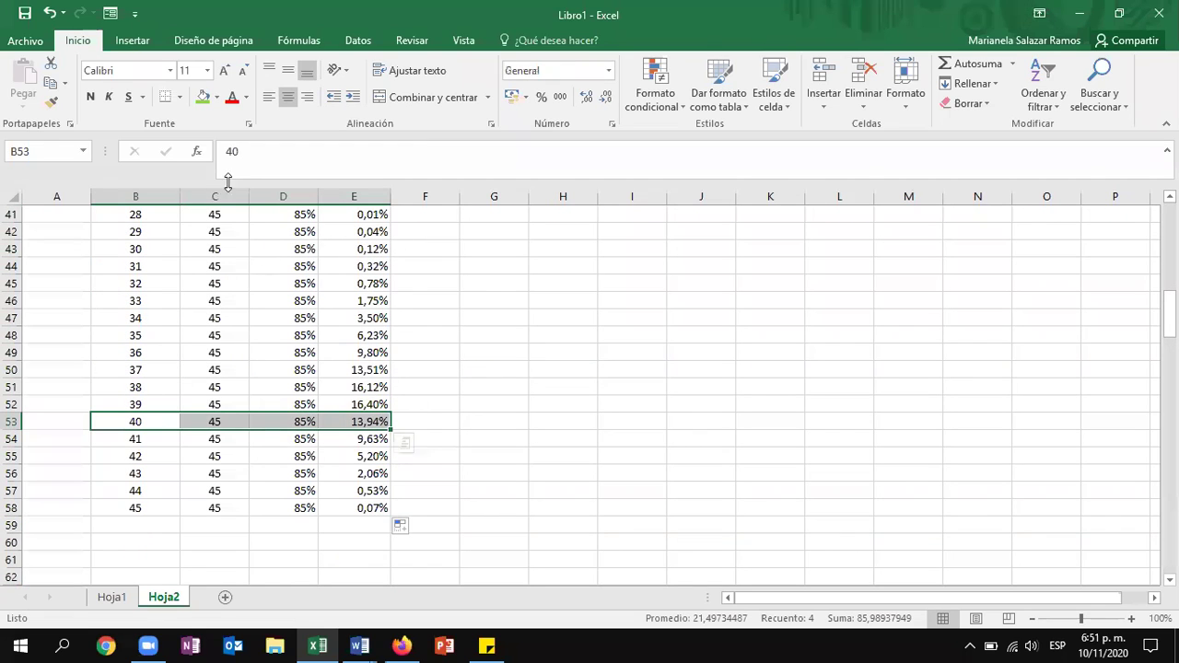
left_click(202, 97)
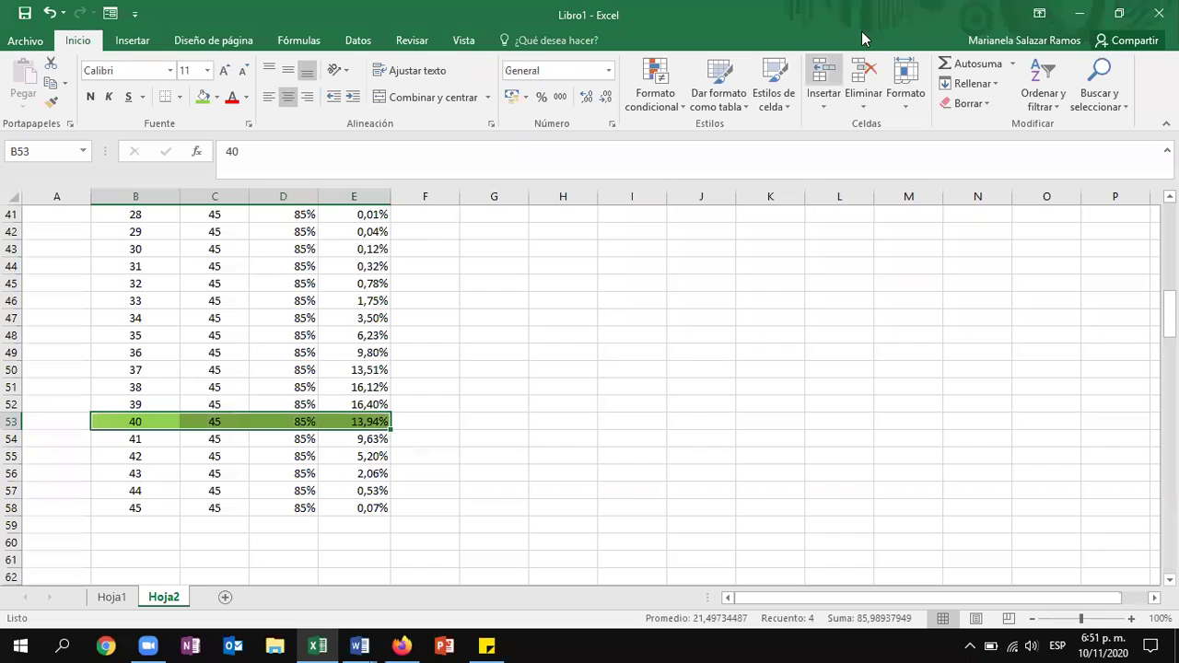
left_click(484, 351)
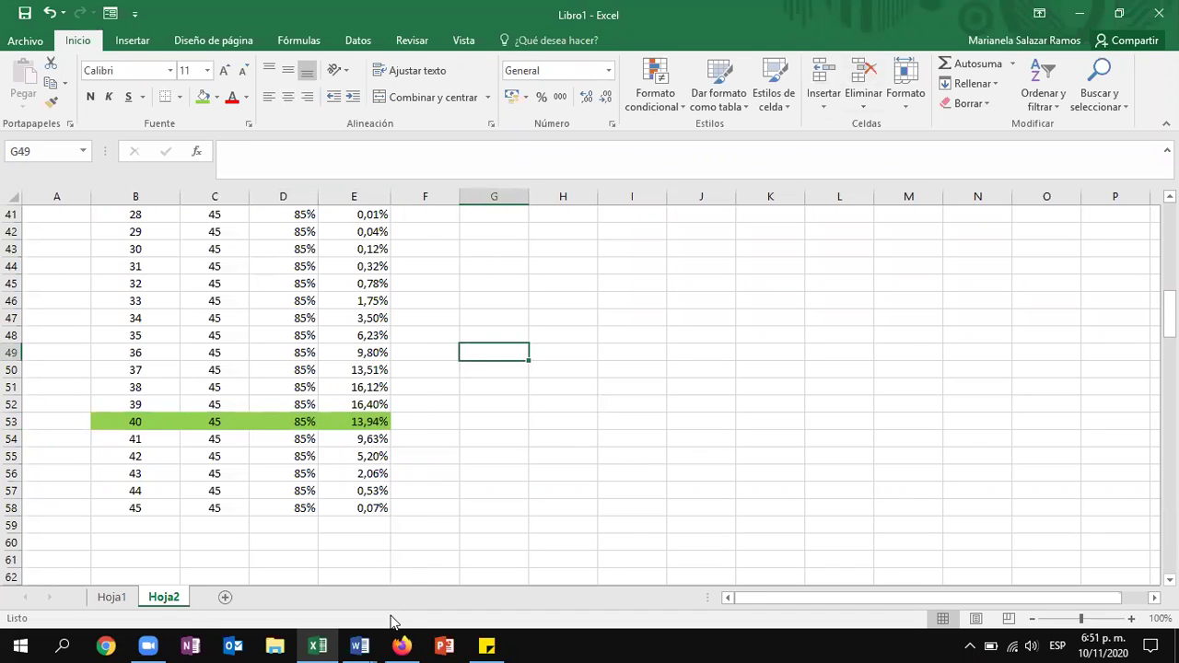
- Switch to the quiz review in Firefox to read the remaining sub-questions of question 2
left_click(402, 645)
mouse_move(377, 398)
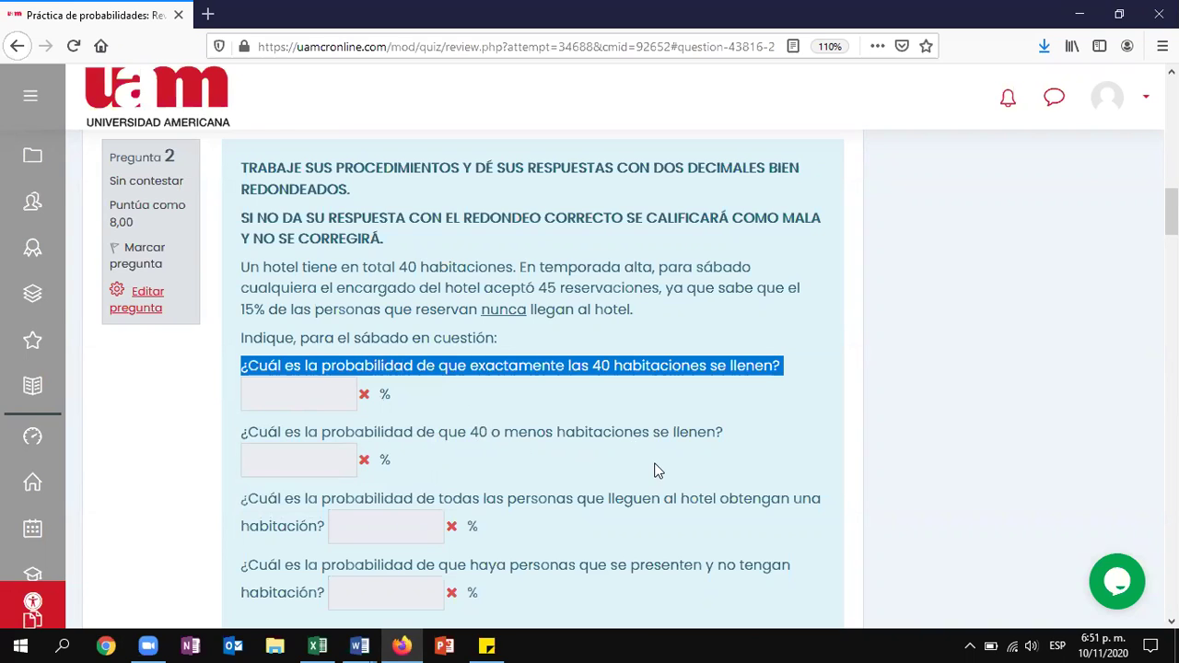
- Switch to Excel, select E13:E53 to sum P(x) for X = 0 to 40, and compare the sum with the Firefox quiz's "40 o menos" answer
key("alt+Tab")
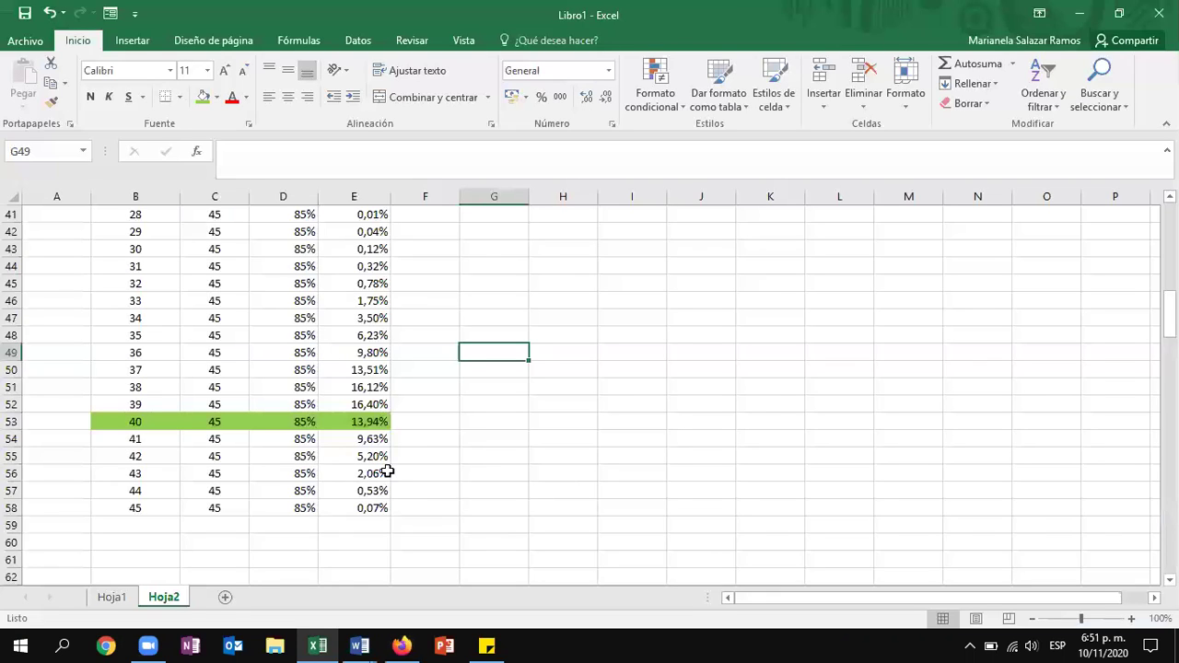
left_click(354, 421)
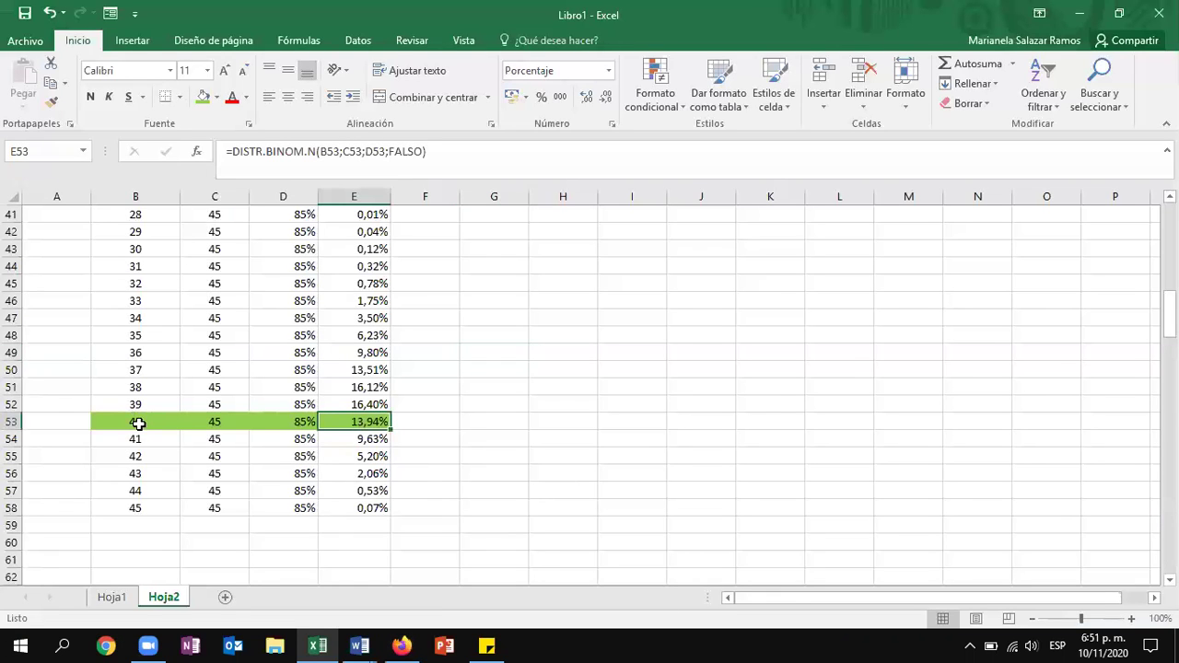
left_click_drag(350, 416, 350, 250)
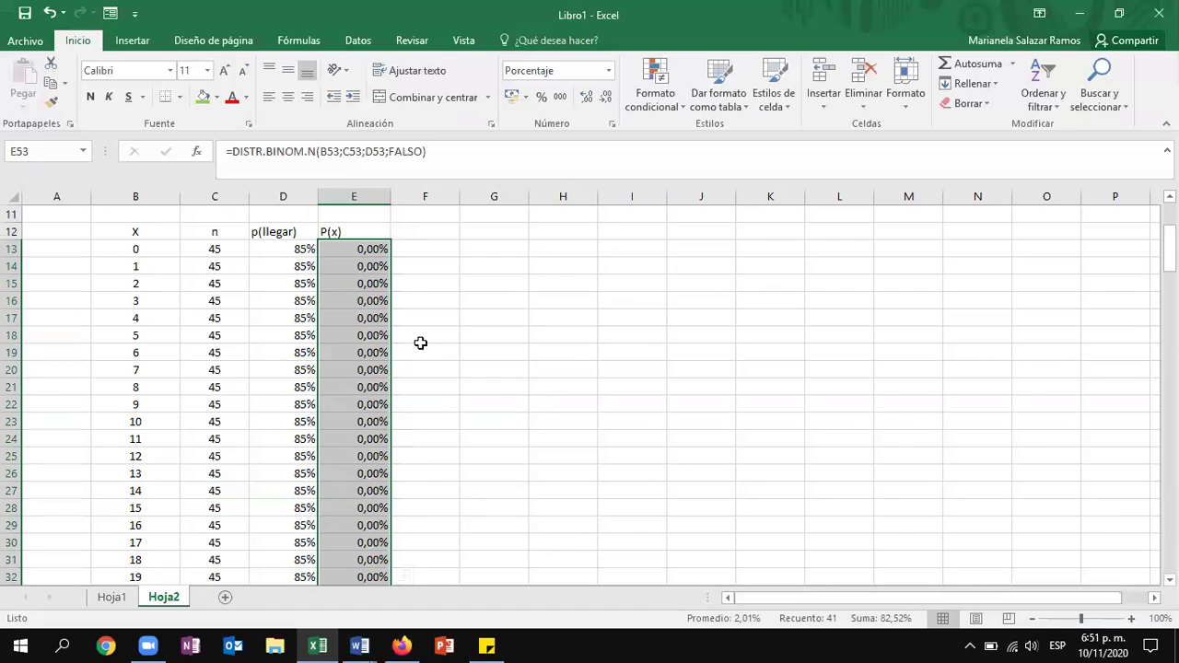
scroll(369, 248, "down", 10)
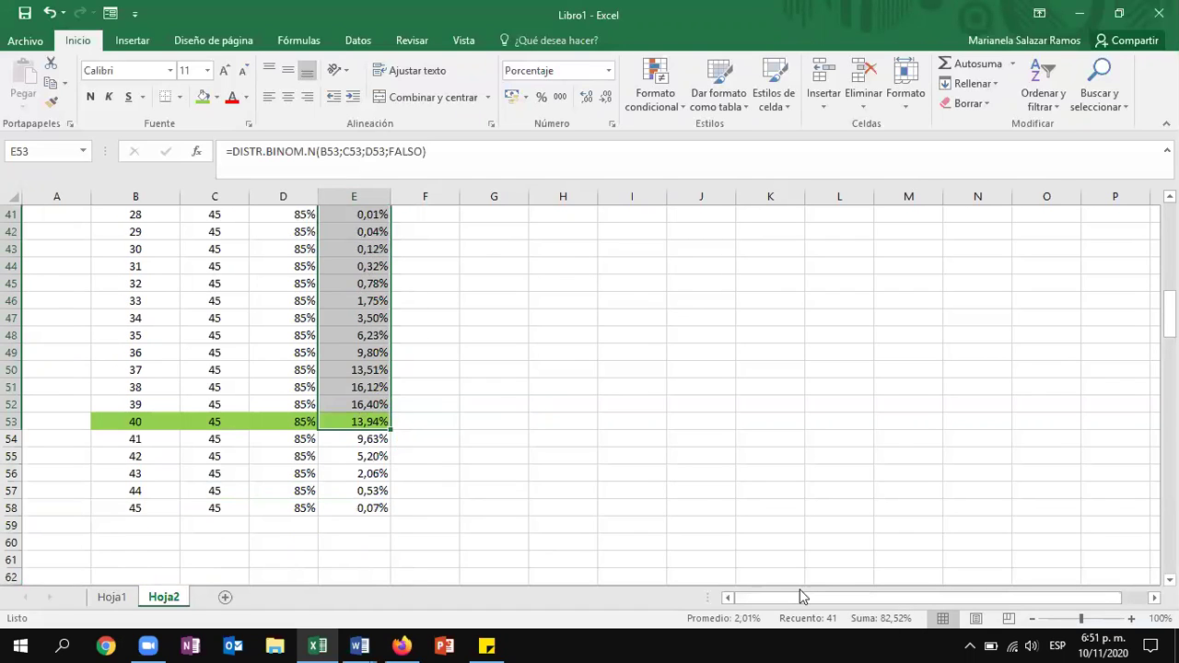
key("alt+Tab")
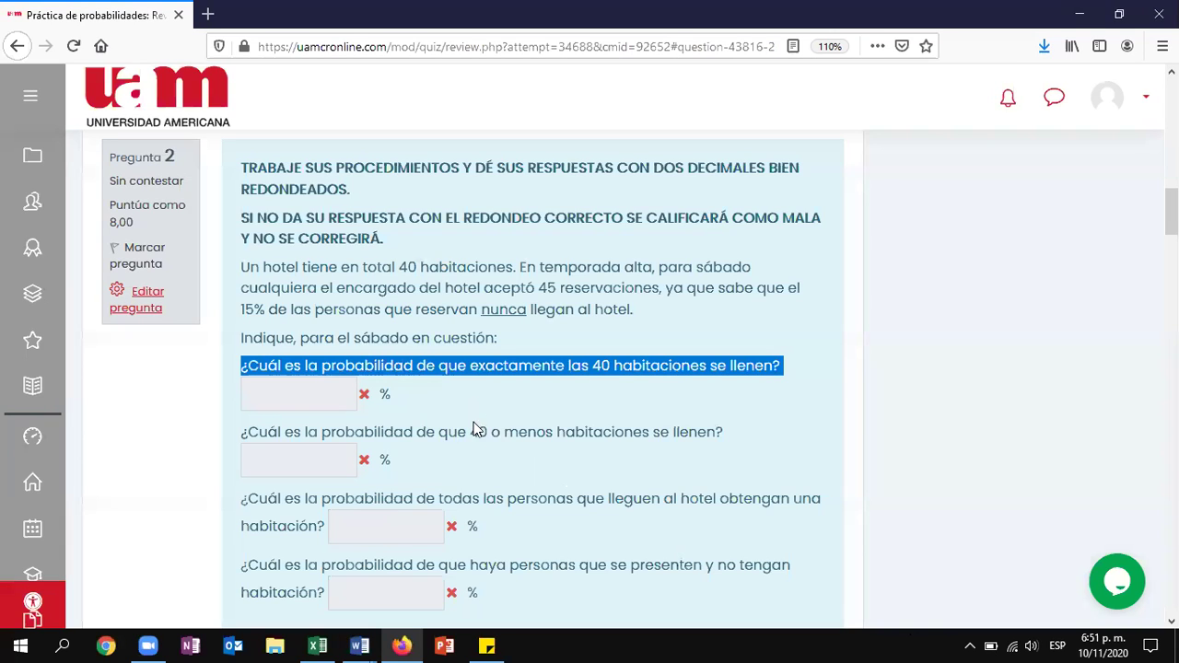
mouse_move(366, 459)
mouse_move(459, 521)
- Switch to Excel and highlight the table rows for X = 41 to 45, B54:E58, with an orange fill
key("alt+Tab")
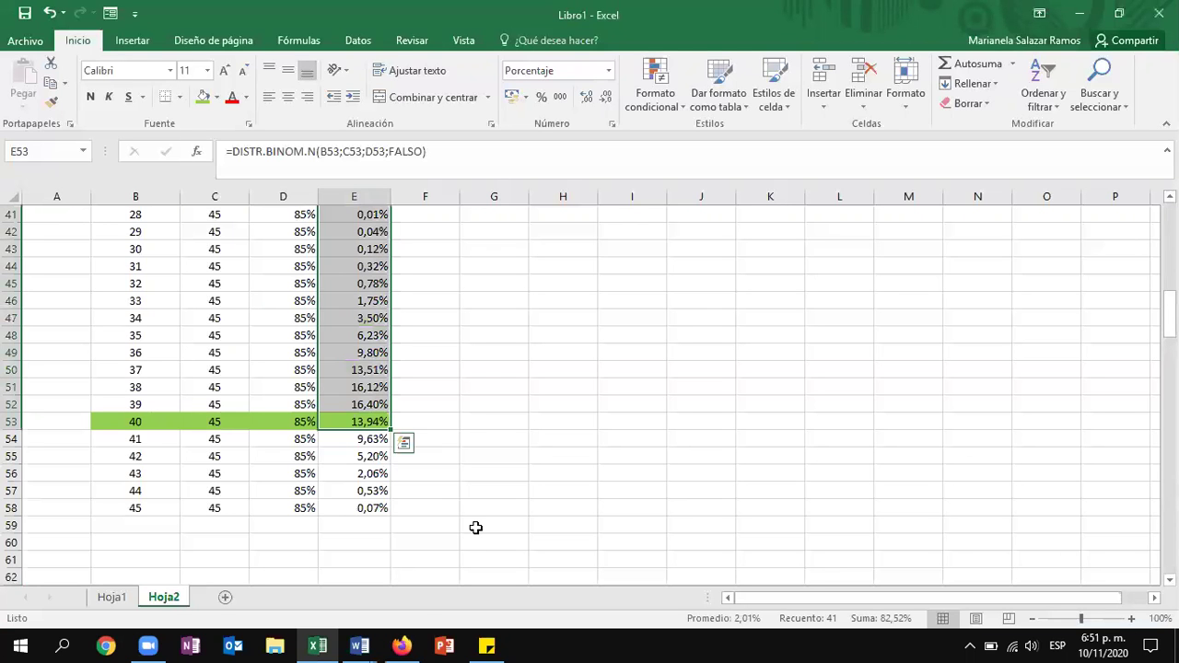
scroll(475, 527, "up", 10)
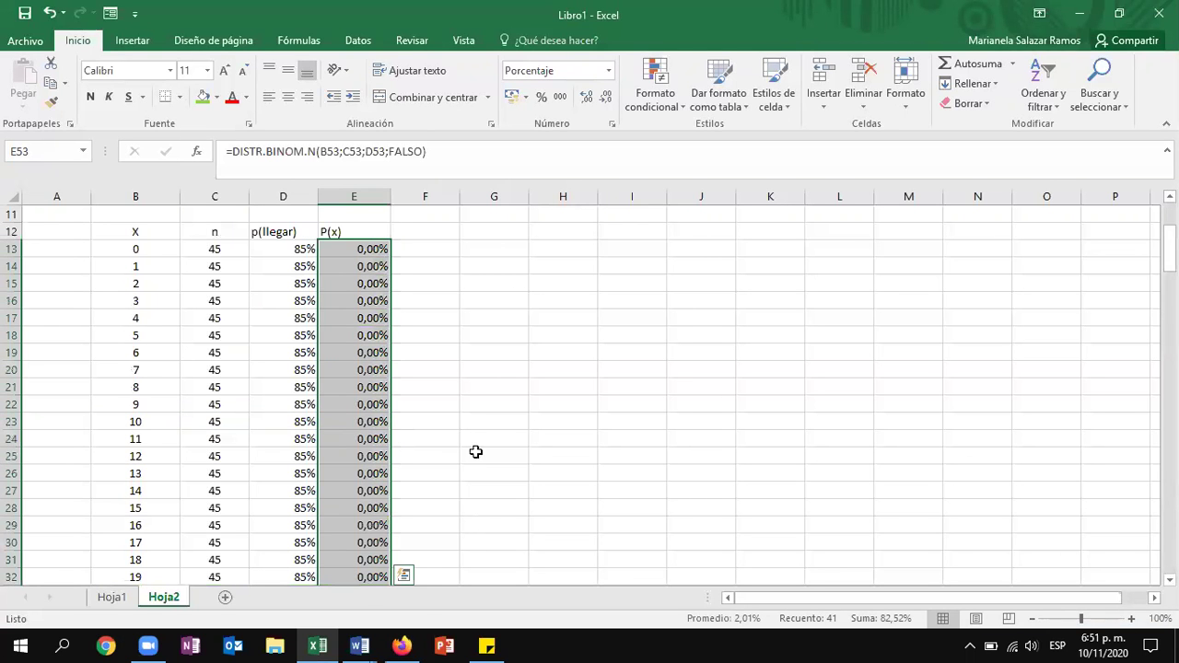
scroll(471, 443, "down", 3)
scroll(471, 443, "down", 10)
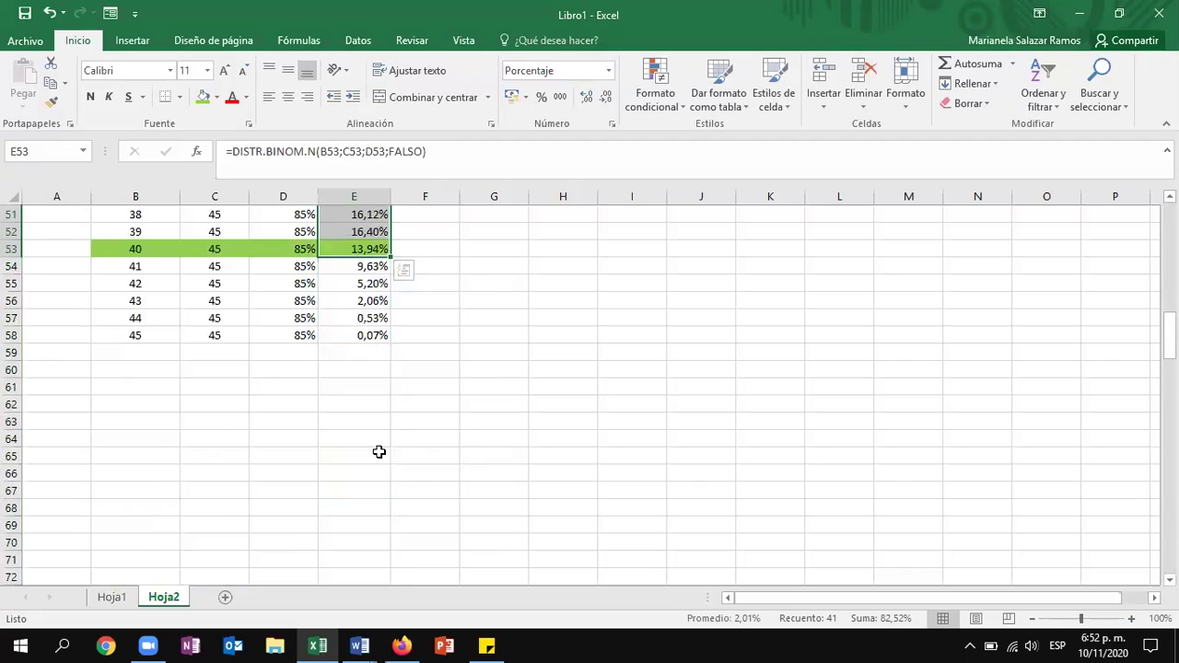
left_click_drag(147, 267, 369, 337)
left_click(217, 97)
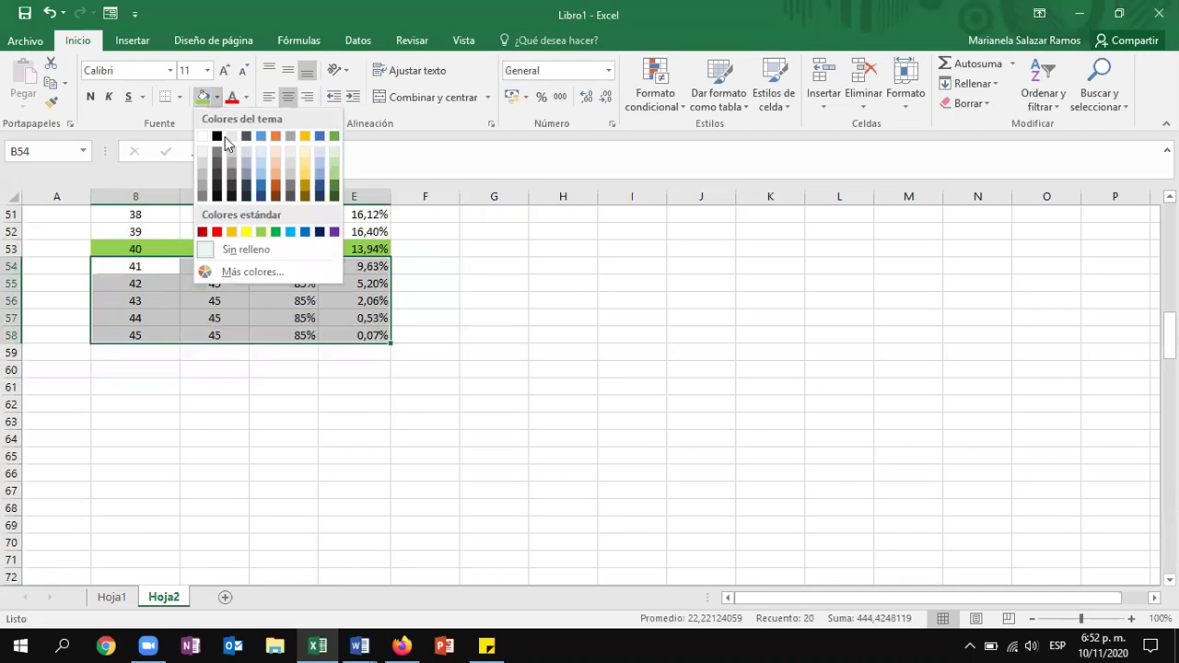
left_click(234, 231)
- Review individual table rows on both sides of the 40-room limit: X = 41, 42, 34 and 12
left_click(146, 269)
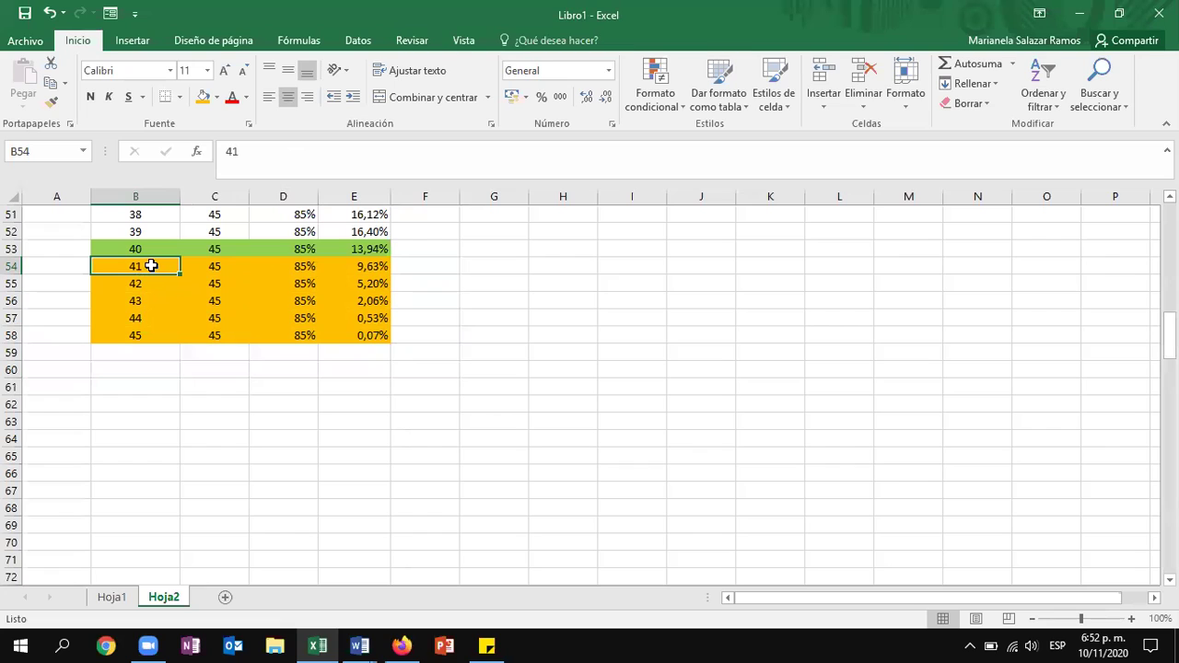
left_click(153, 282)
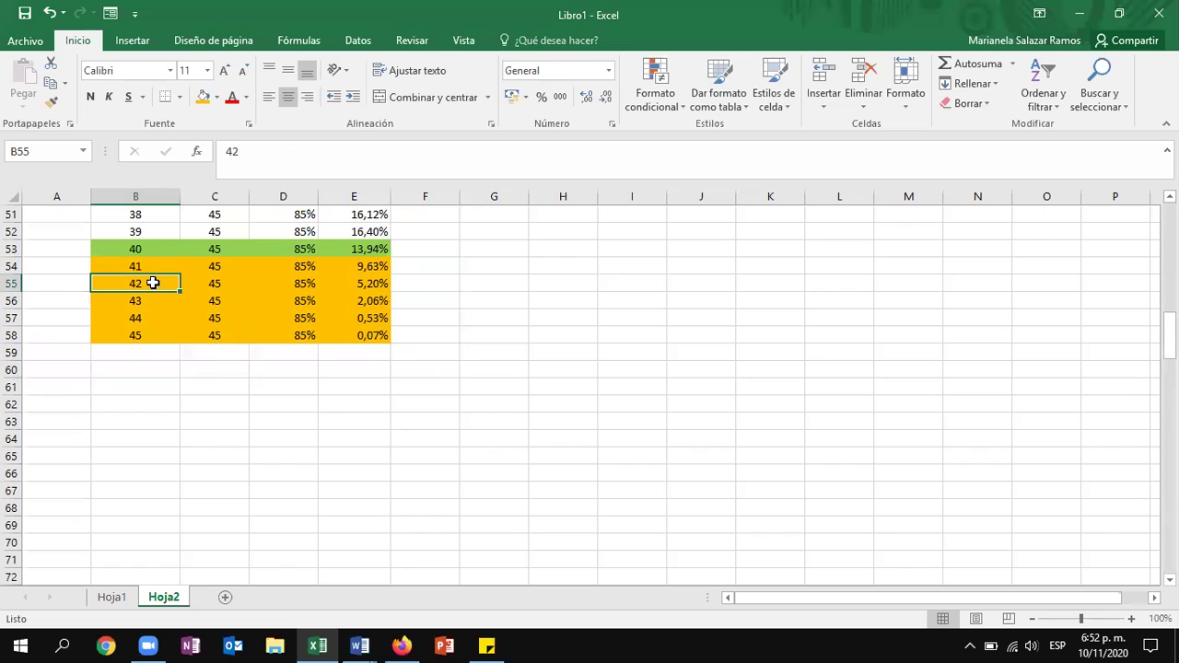
scroll(153, 281, "up", 3)
left_click(147, 319)
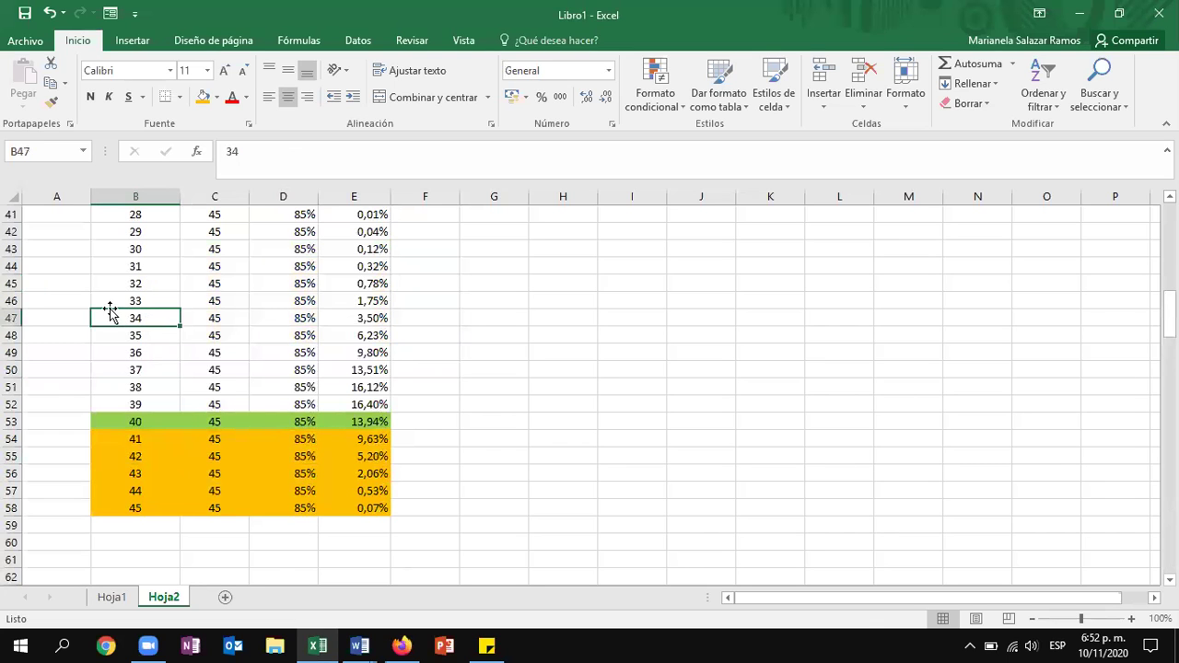
left_click_drag(100, 313, 390, 317)
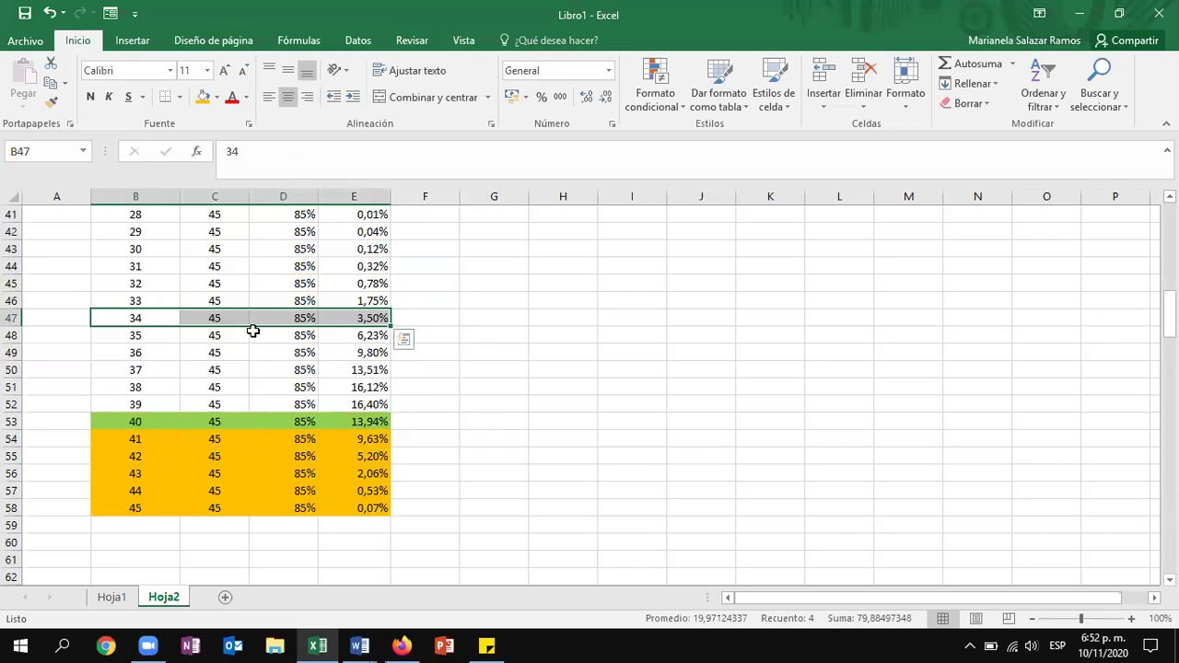
scroll(252, 331, "up", 7)
left_click_drag(131, 284, 379, 284)
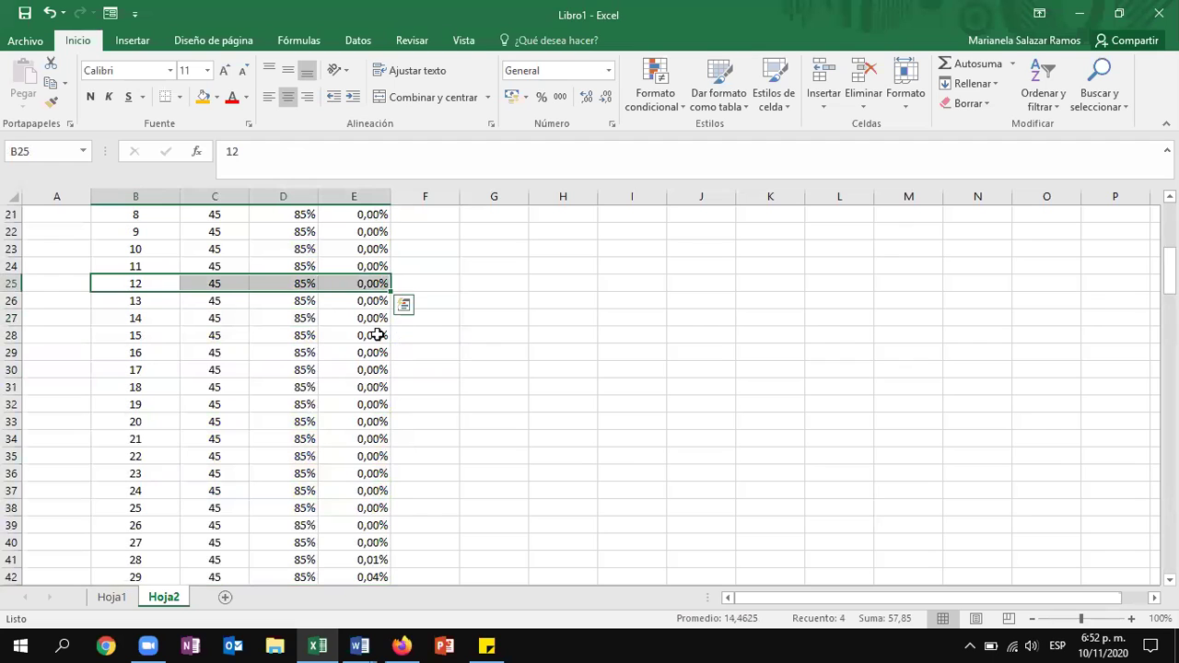
- Reread question 2's third sub-question in Firefox, and select E13:E53 in Excel to sum the probabilities that every arriving guest gets a room
key("alt+Tab")
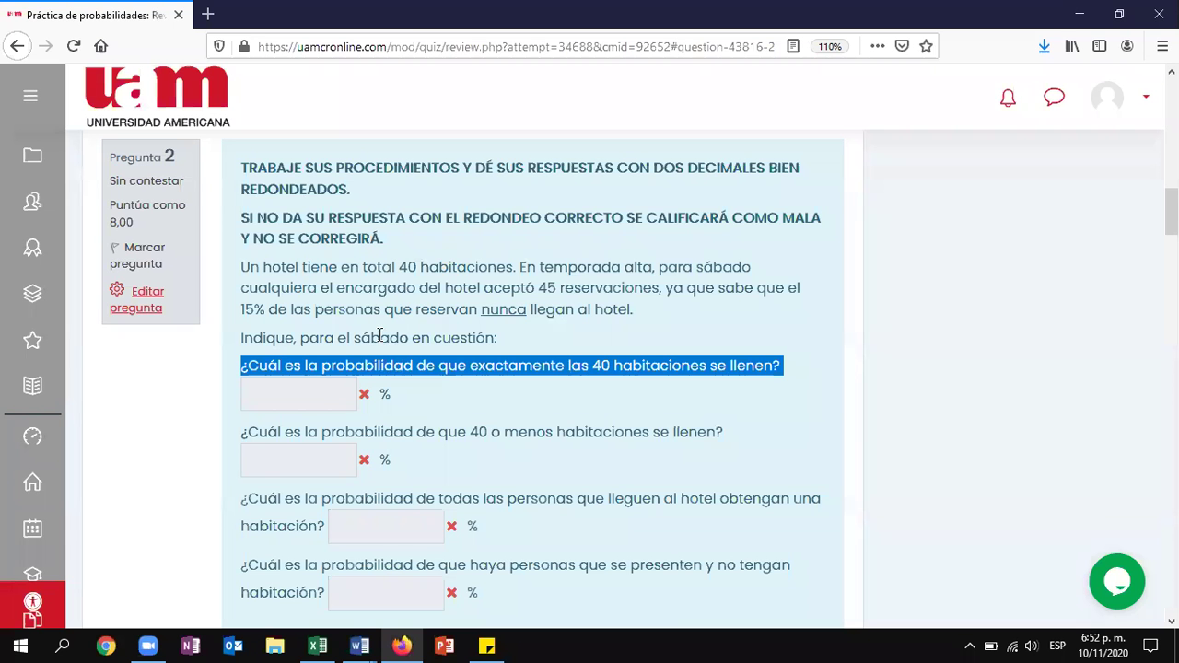
left_click_drag(523, 498, 532, 498)
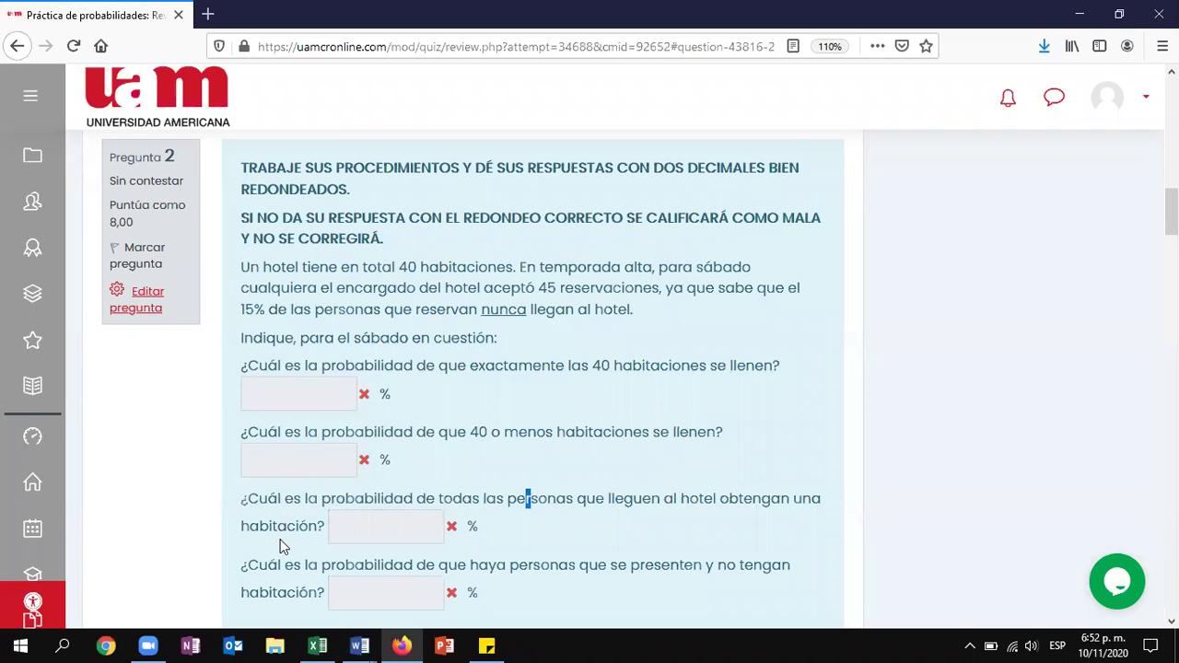
key("alt+Tab")
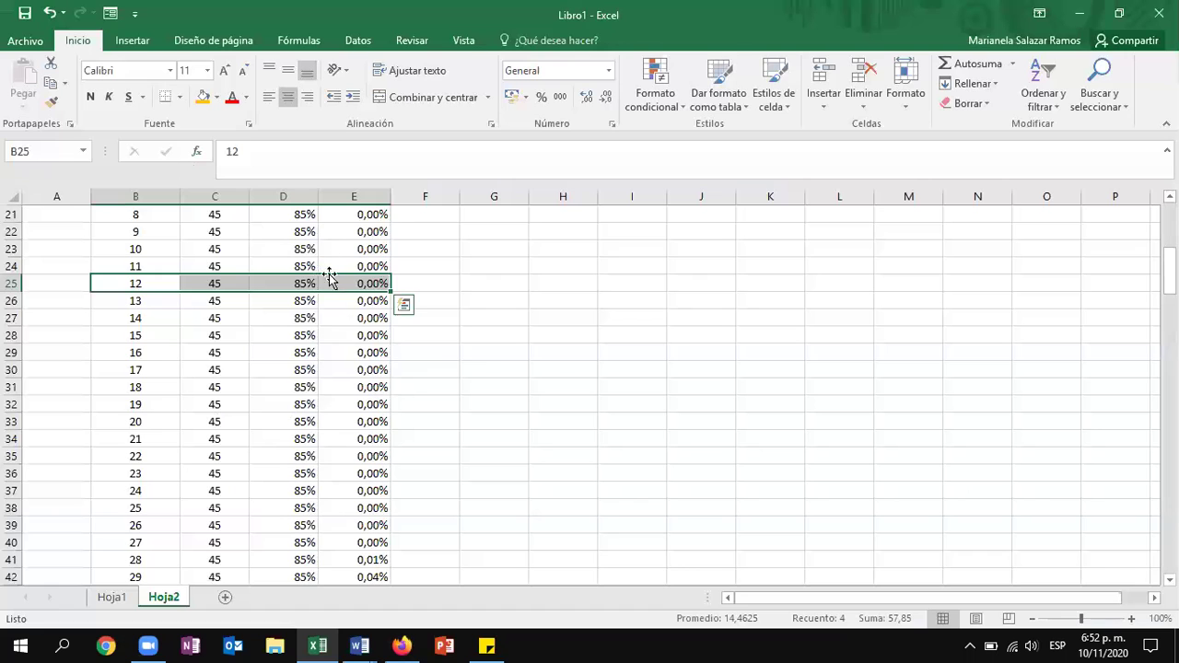
scroll(330, 278, "up", 7)
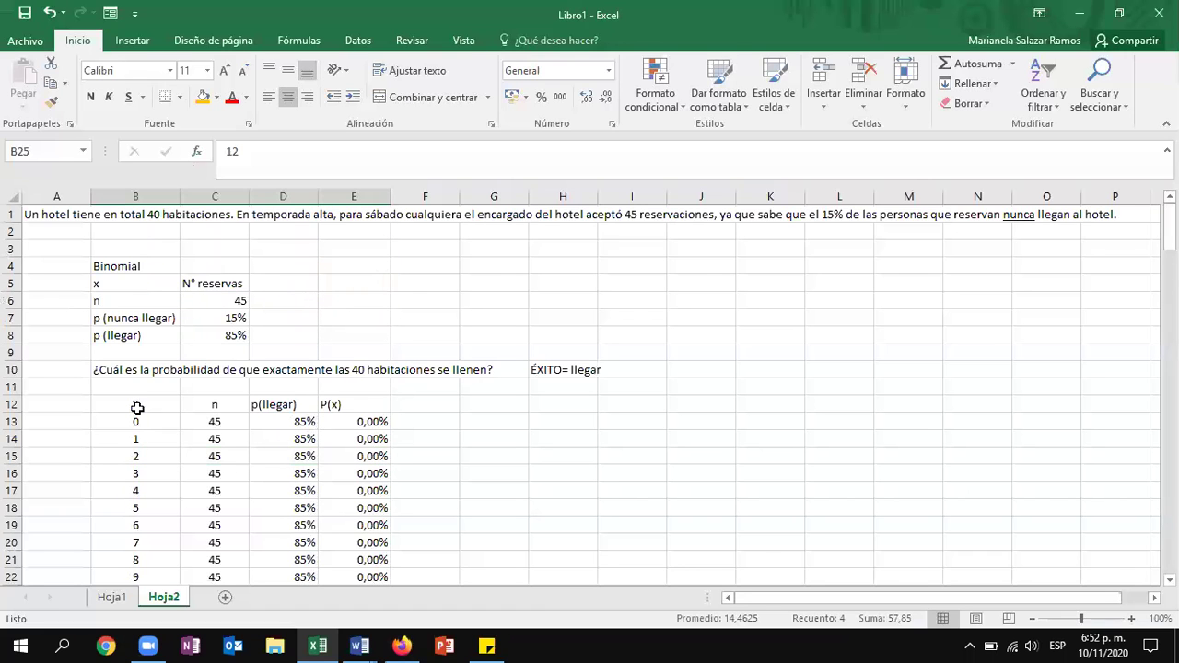
left_click_drag(350, 424, 361, 490)
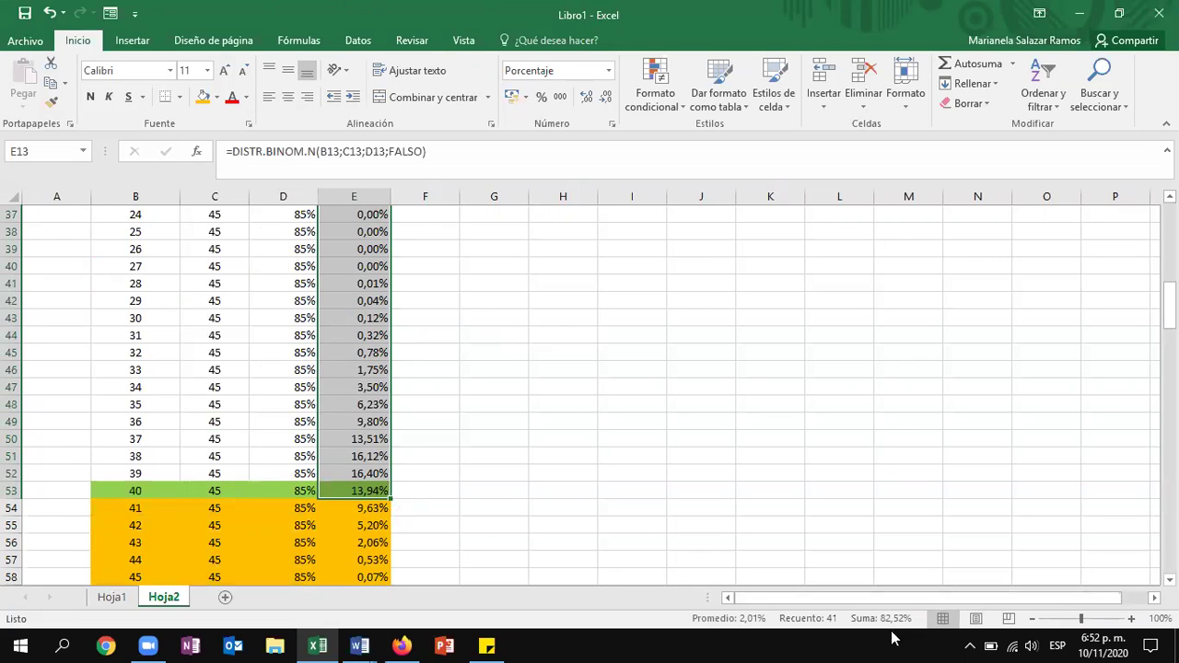
- Switch to the quiz review in Firefox and check the correct answer for all arriving guests obtaining a room
key("alt+Tab")
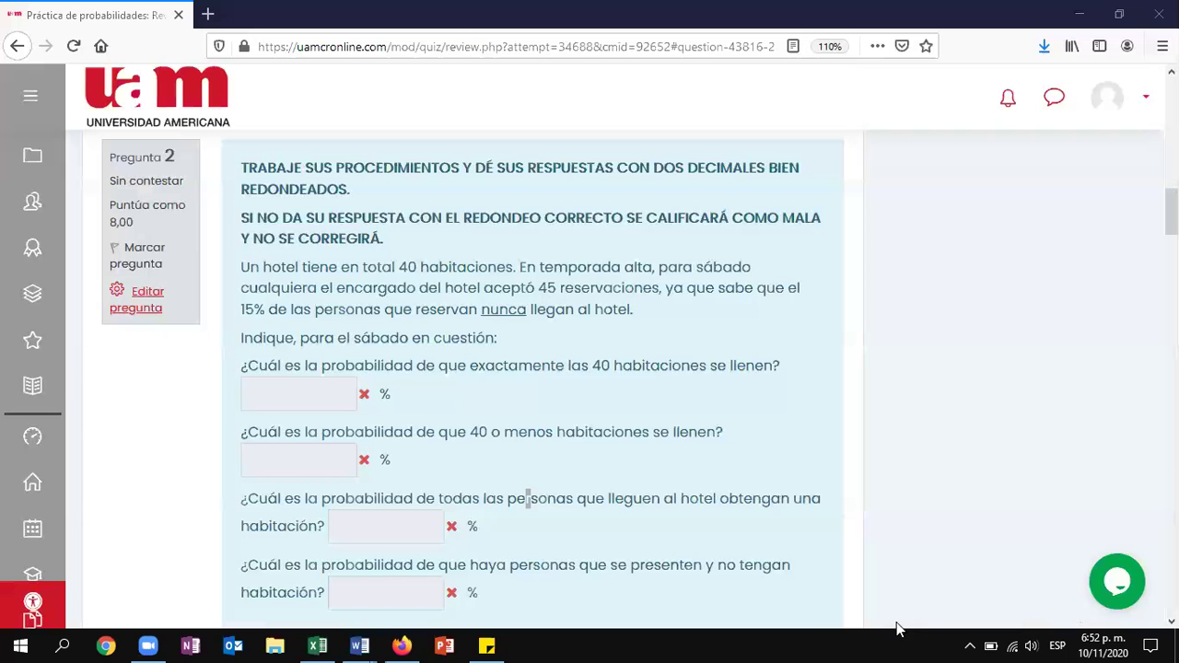
scroll(387, 483, "down", 3)
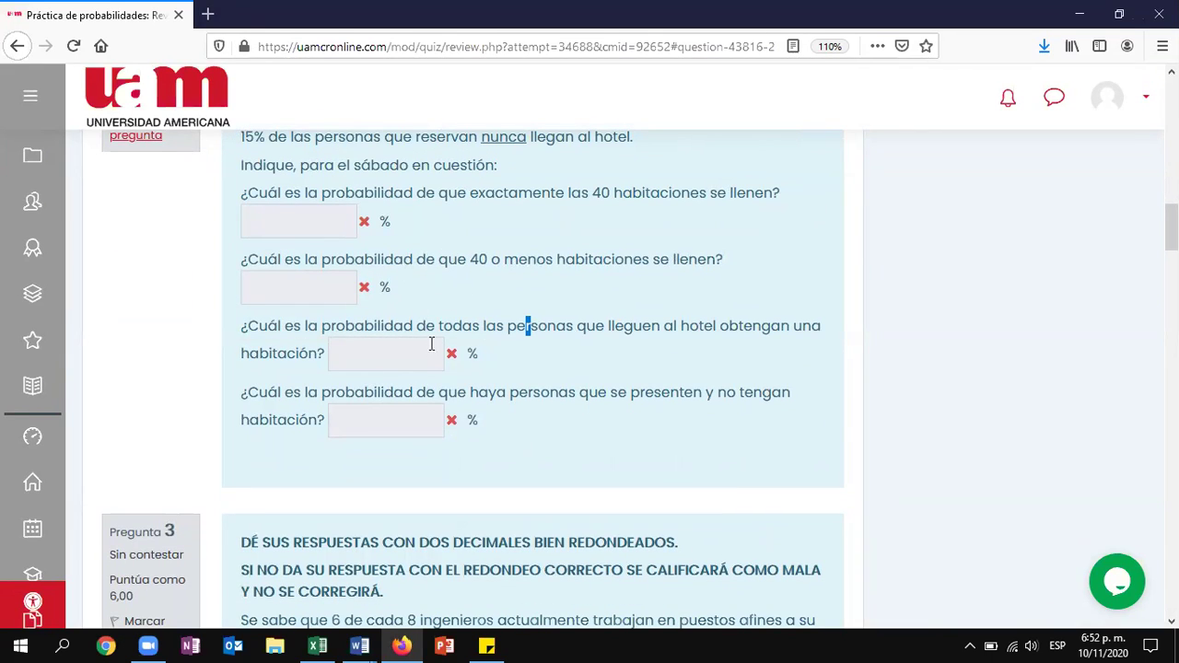
mouse_move(455, 356)
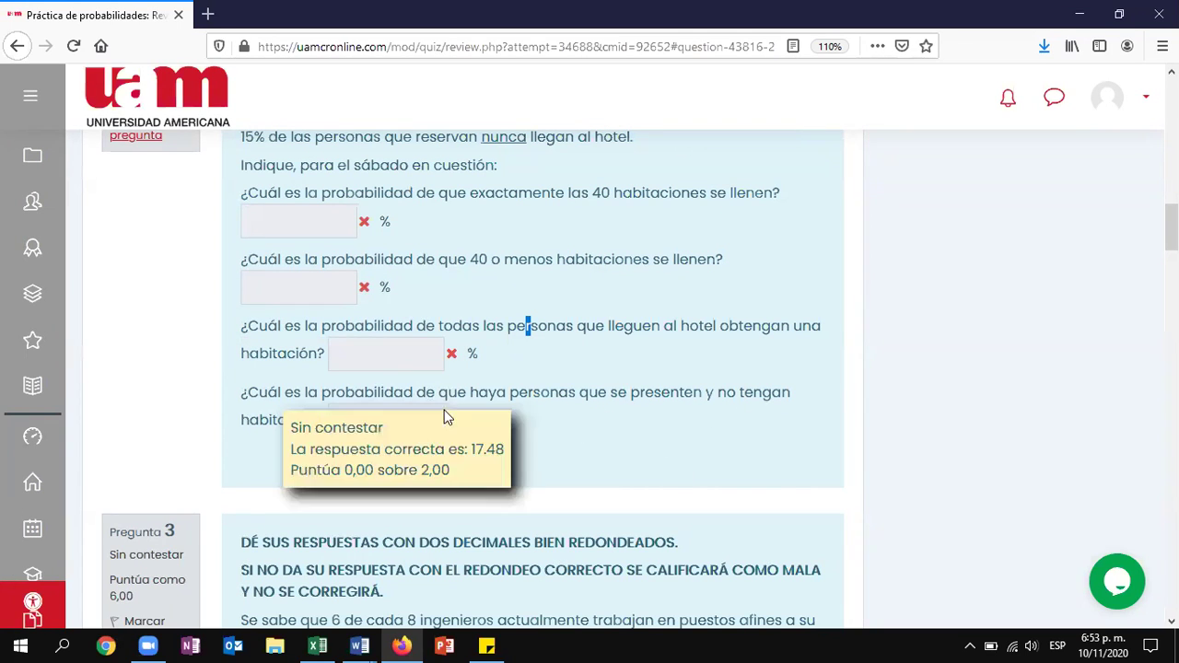
- Switch to Excel, select E54:E58 to sum P(x) for X = 41 to 45, and compare it with the quiz's answer for guests without a room
key("alt+Tab")
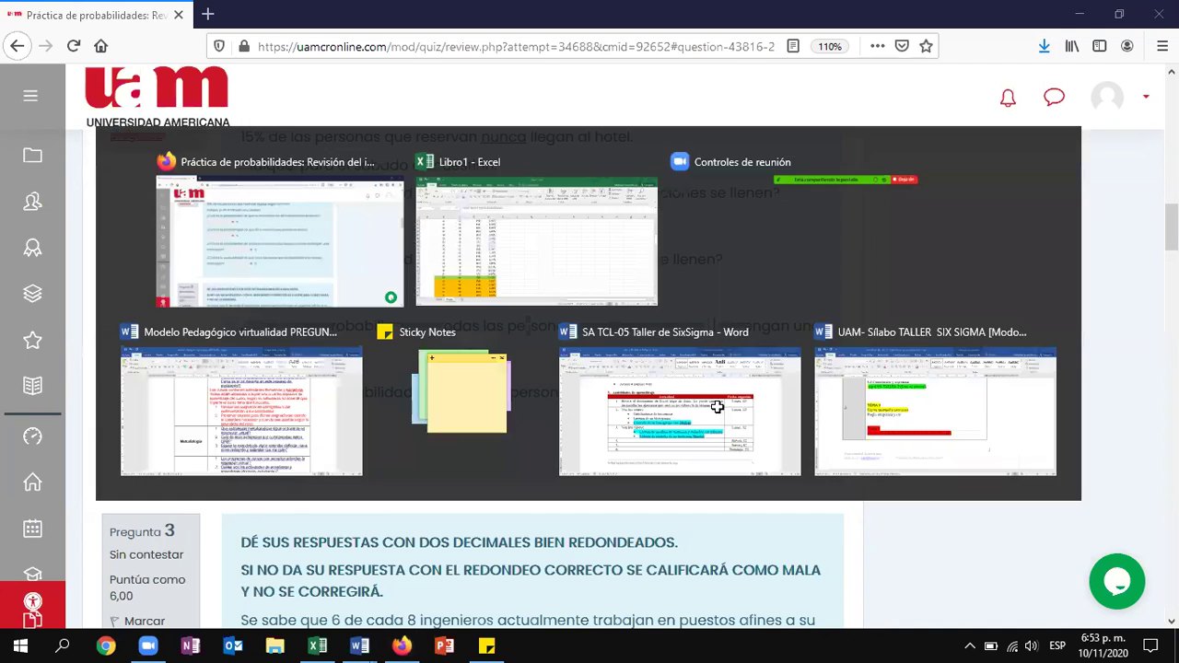
scroll(503, 414, "down", 3)
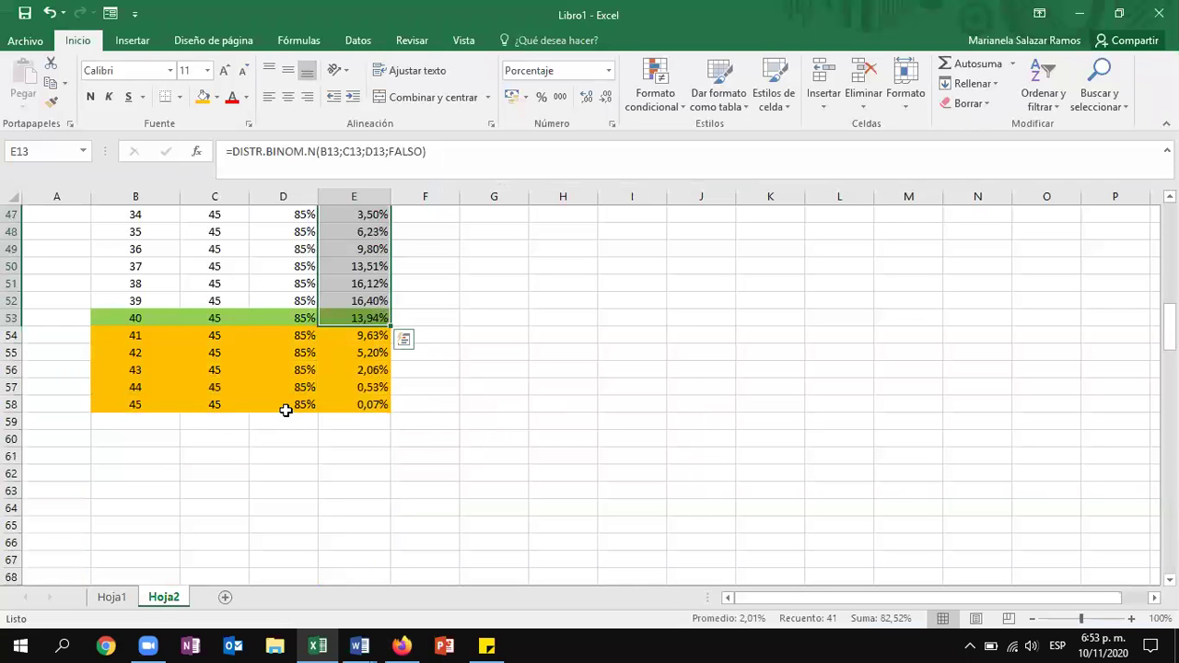
left_click(161, 334)
left_click(157, 350)
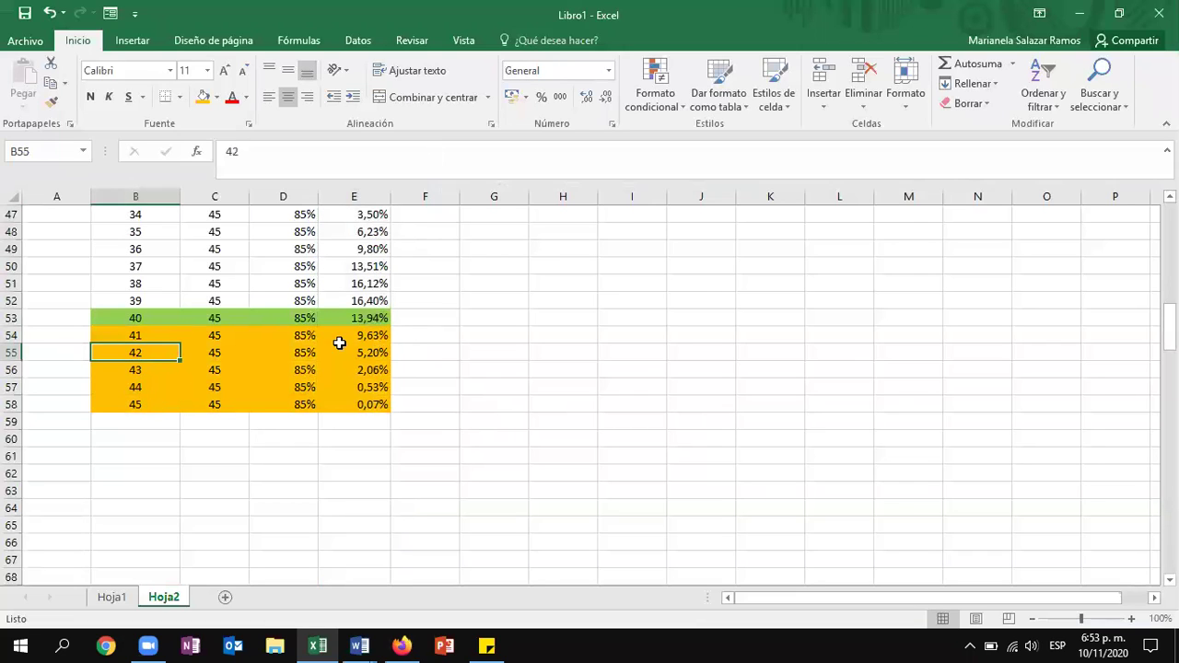
left_click_drag(376, 336, 373, 398)
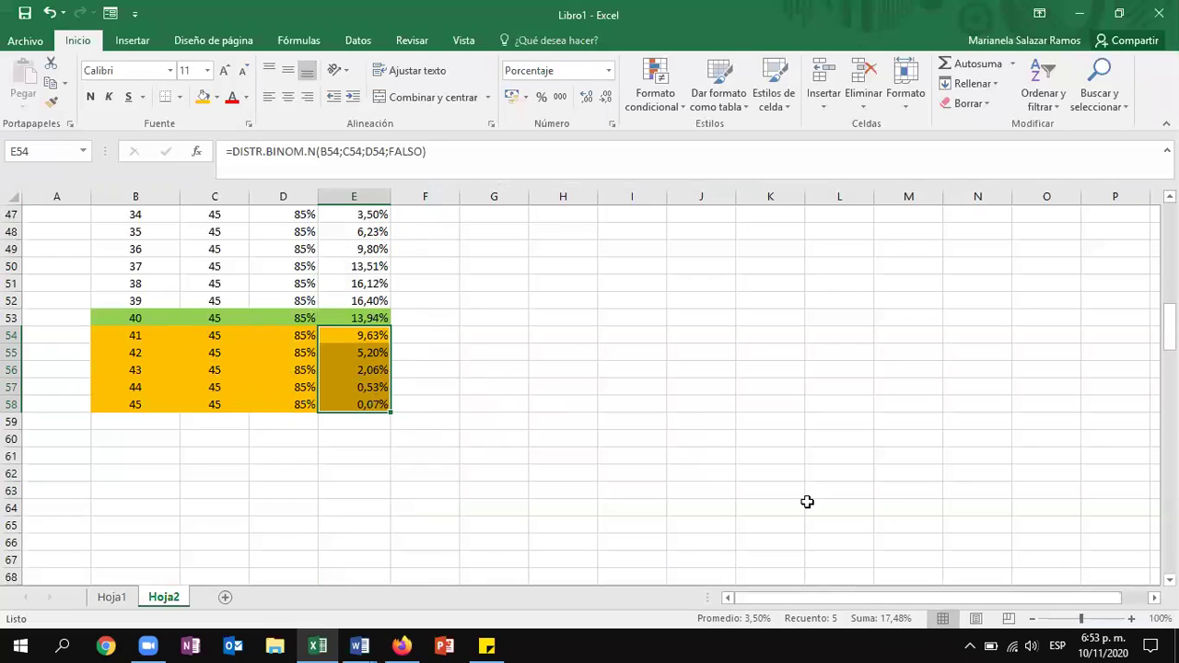
key("alt+Tab")
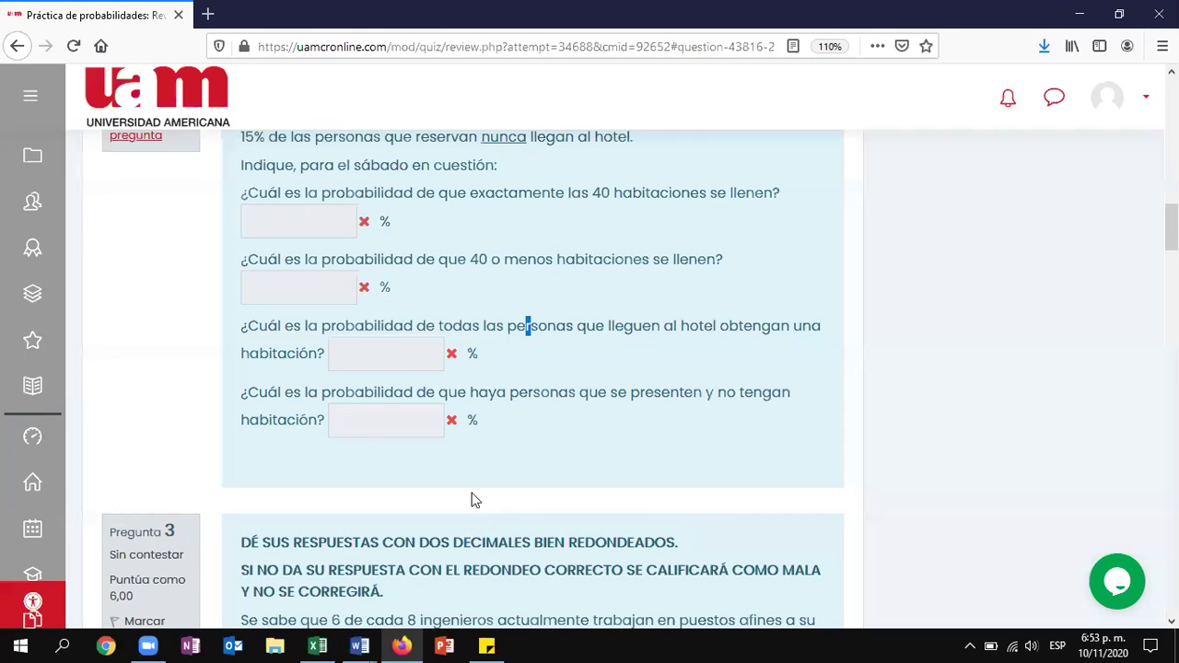
mouse_move(464, 429)
- Switch to Excel and review the table entries for X = 40 and X = 36
key("alt+Tab")
left_click_drag(138, 318, 398, 318)
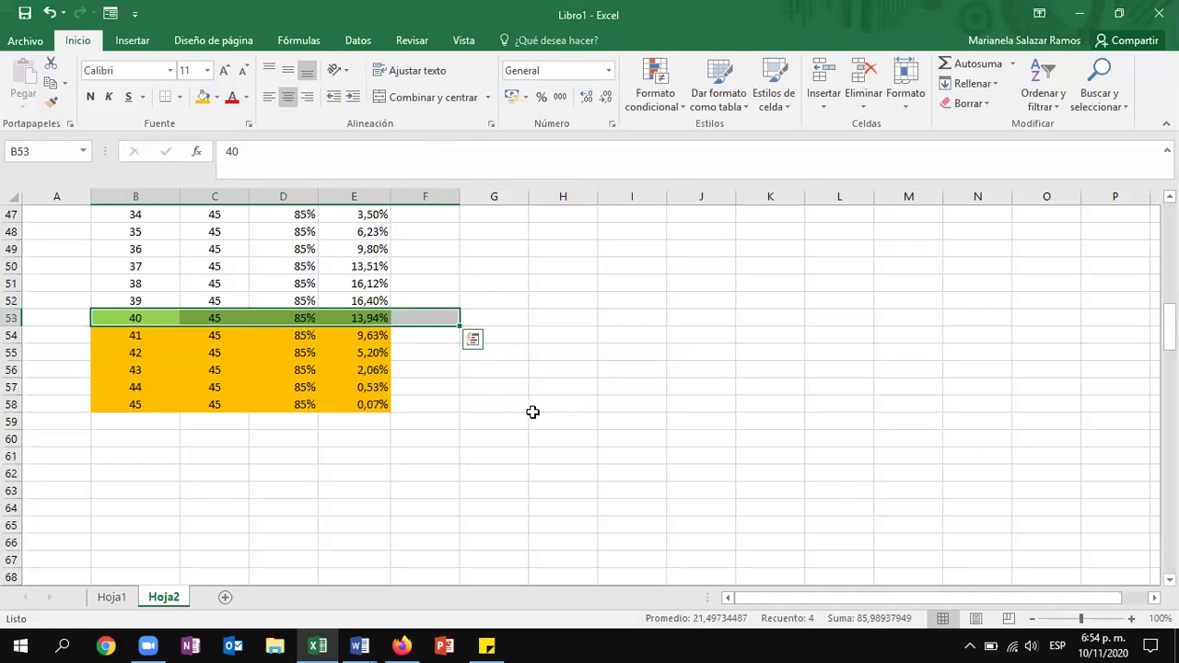
left_click(137, 249)
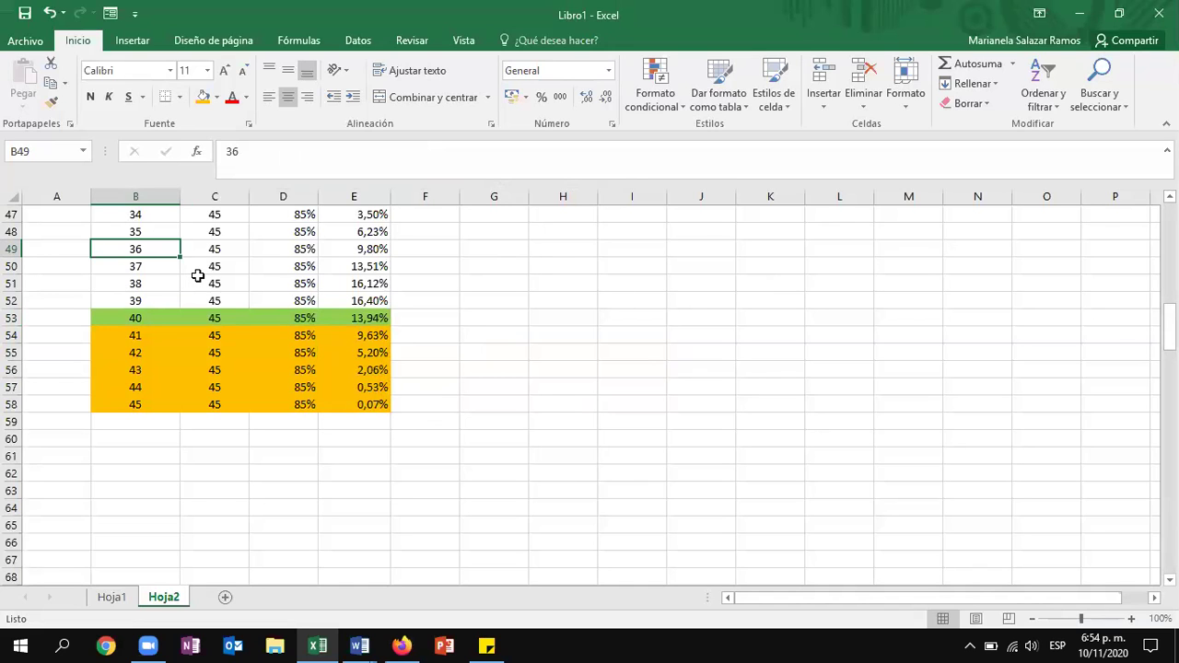
- Switch to the quiz review in Firefox and go past questions 3 to 5 to question 6 about the secretary's e-mail messages
key("alt+Tab")
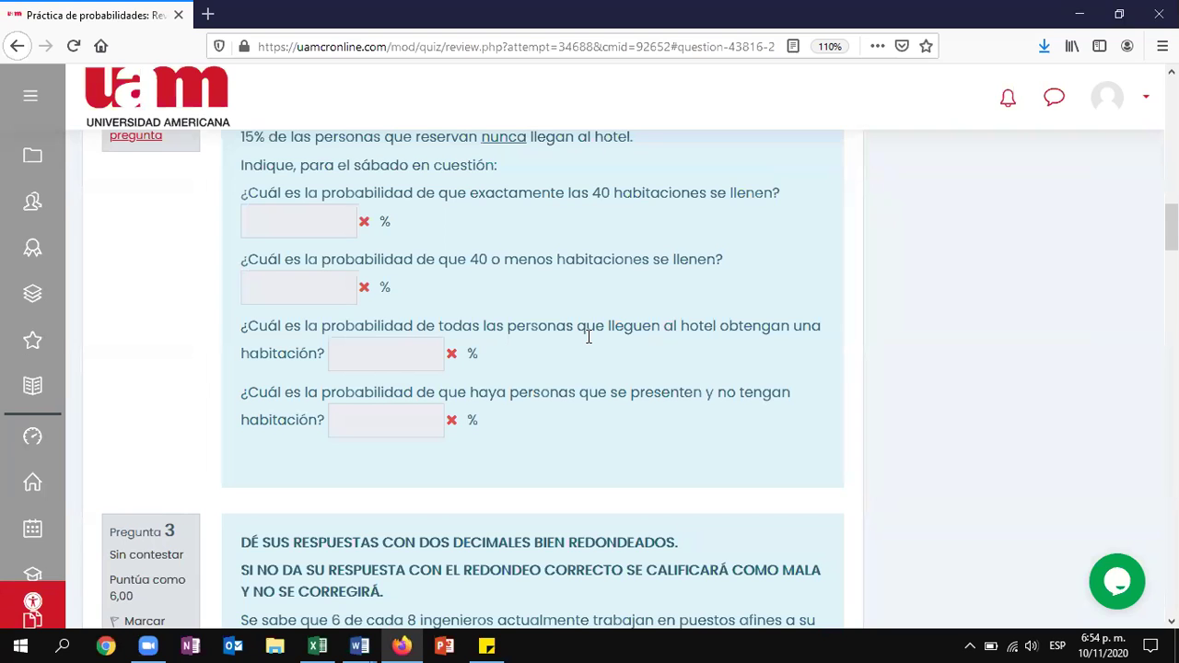
scroll(588, 337, "down", 3)
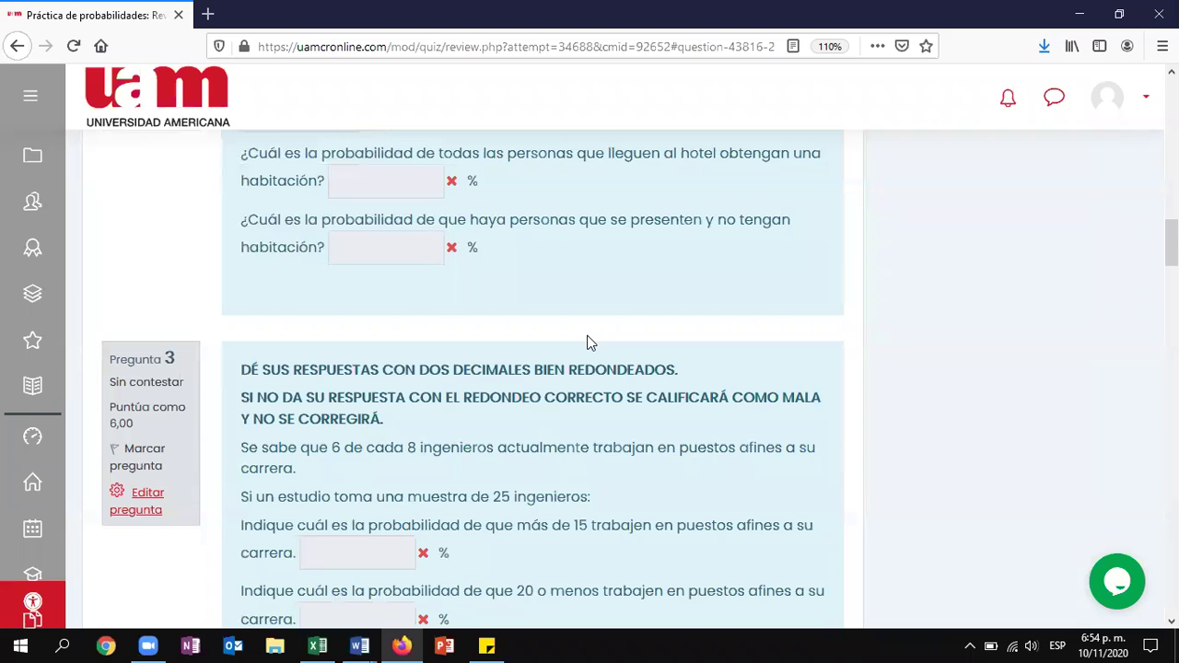
scroll(590, 343, "down", 15)
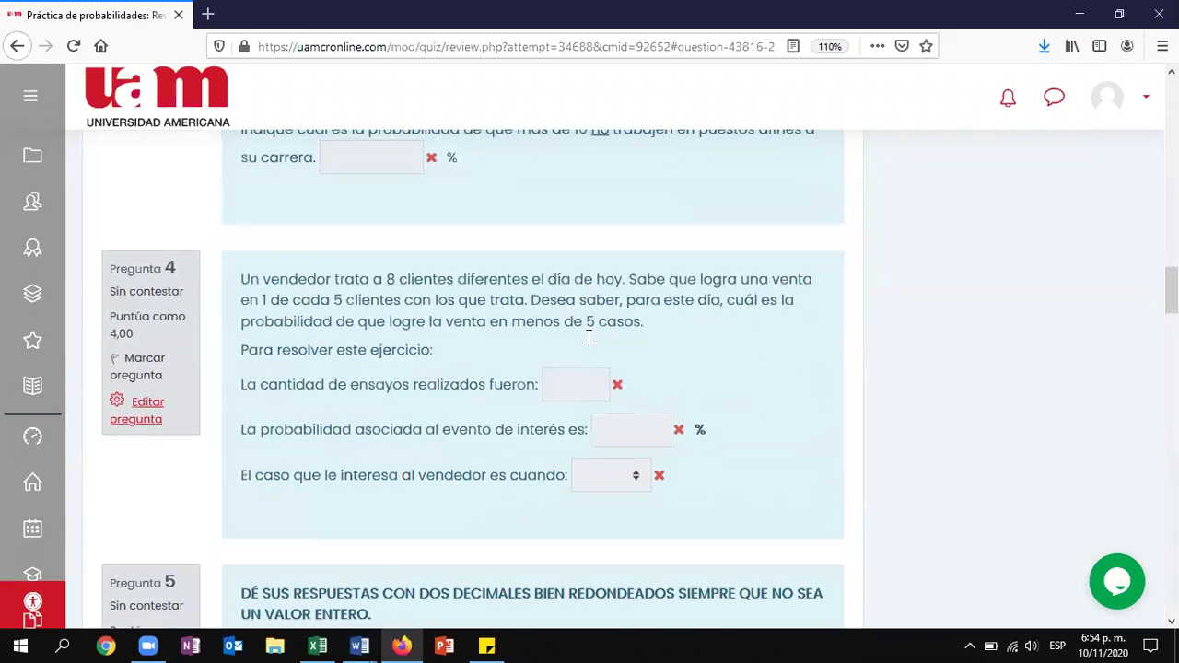
scroll(590, 342, "down", 5)
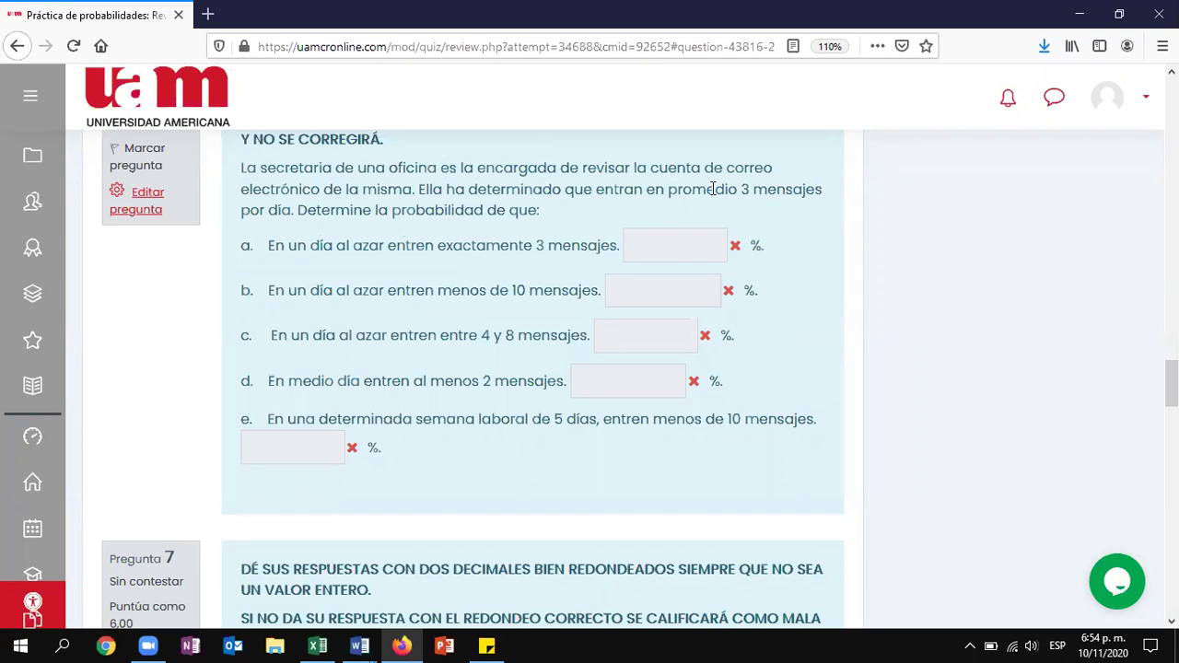
- Mark question 6's average of "3 mensajes por día" and part d's half-day period, and switch to Excel
left_click_drag(739, 189, 295, 214)
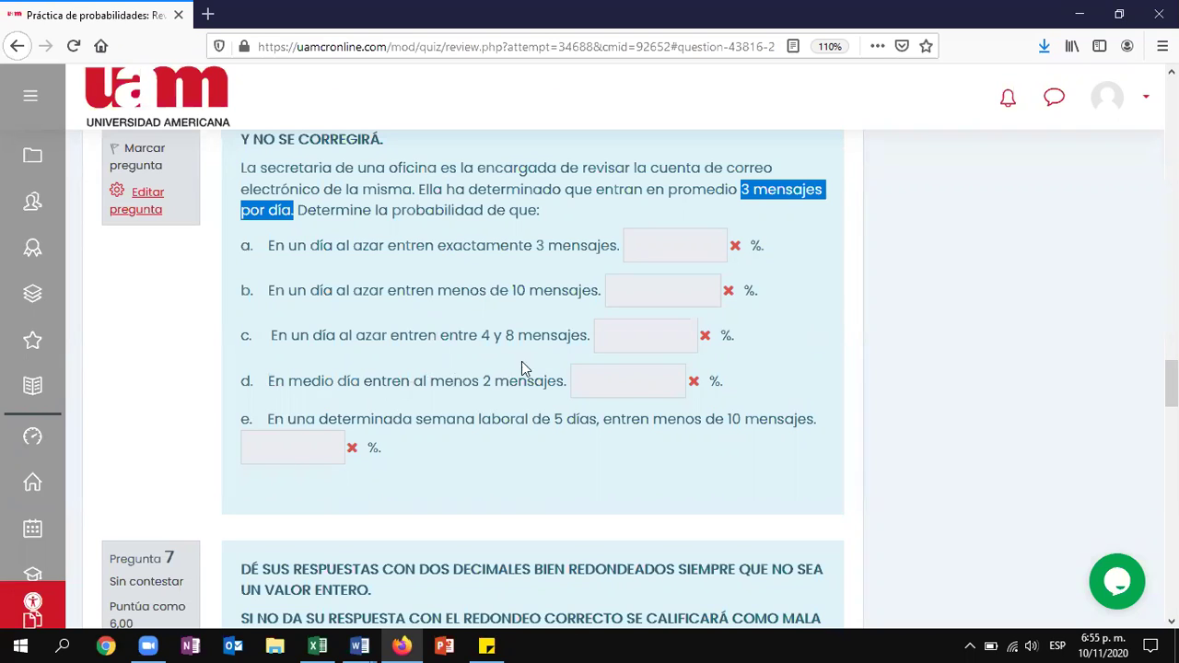
left_click_drag(289, 380, 360, 380)
left_click_drag(742, 189, 291, 210)
left_click(317, 646)
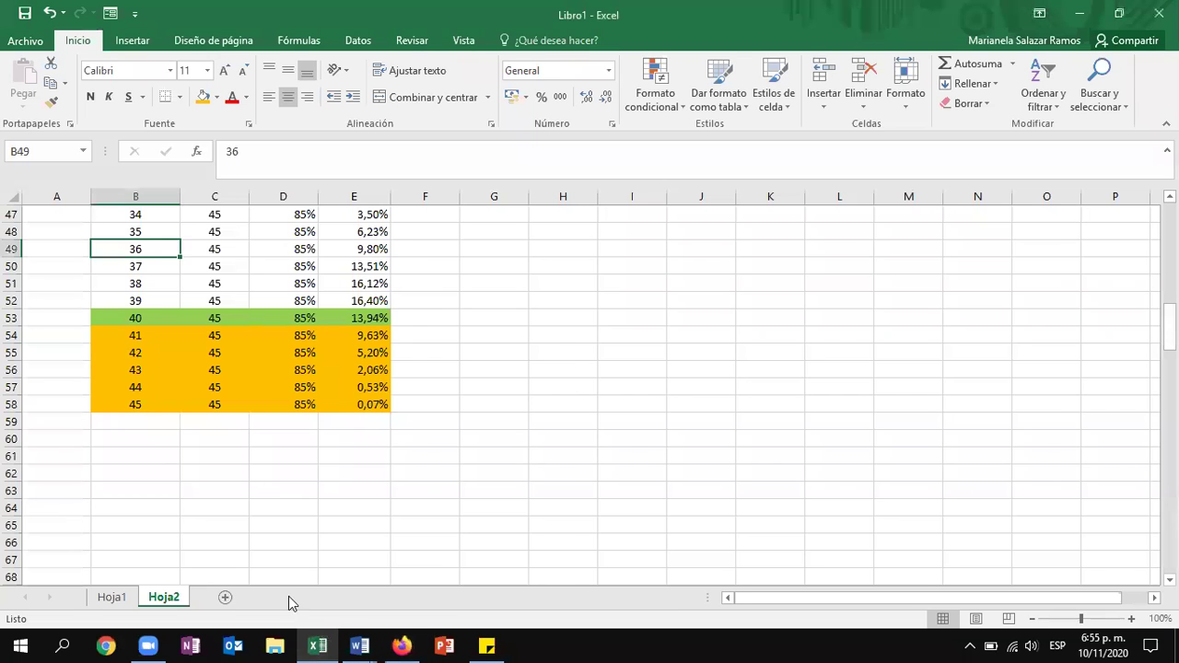
- Add a new sheet and enter the header "media" in F2 with the half-day mean 1,5 in F3
left_click(224, 597)
left_click(373, 229)
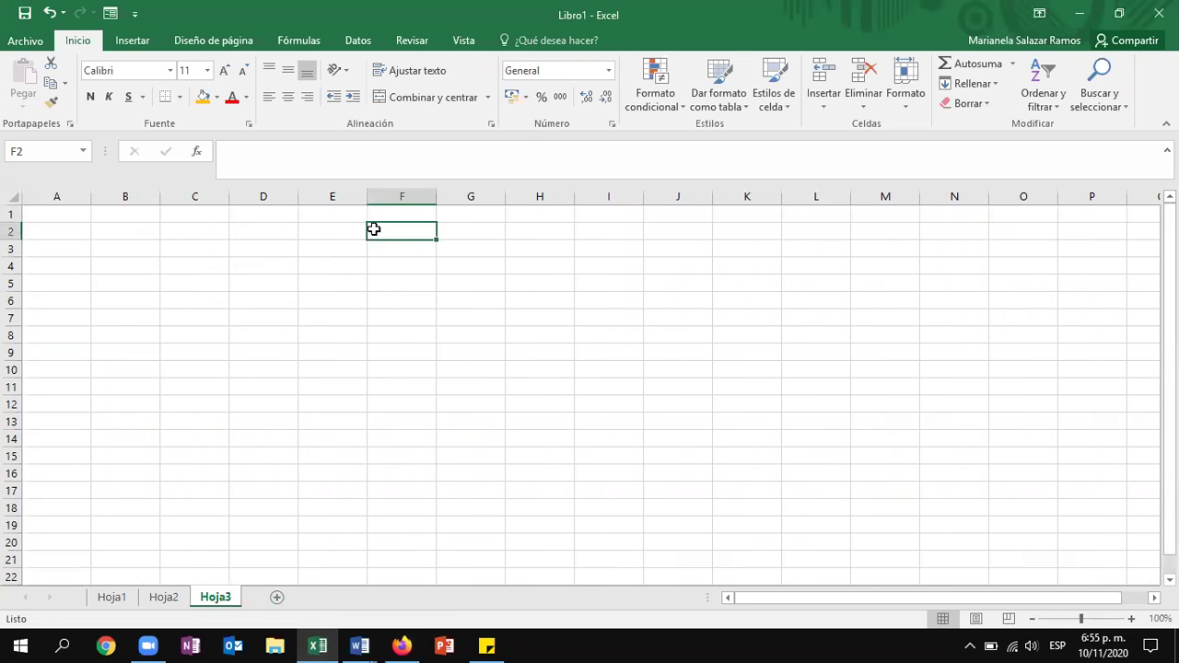
type("media")
key("Return")
type("1,5")
key("Tab")
- Recheck question 6 in the quiz, and list "x", the values 0 to 4 and "..." in G2:G8 of the Excel sheet
key("alt+Tab")
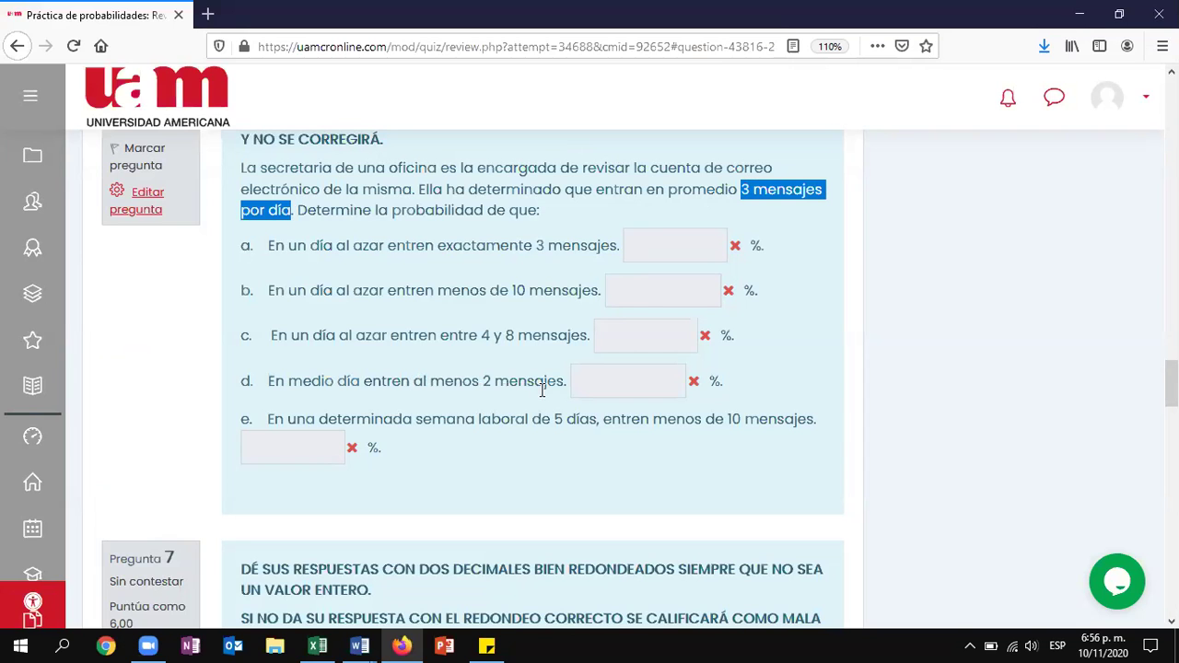
key("alt+Tab")
left_click(485, 232)
type("x")
key("Return")
type("0")
key("Return")
type("1")
key("Return")
type("2")
key("Return")
type("3")
key("Return")
type("4")
key("Return")
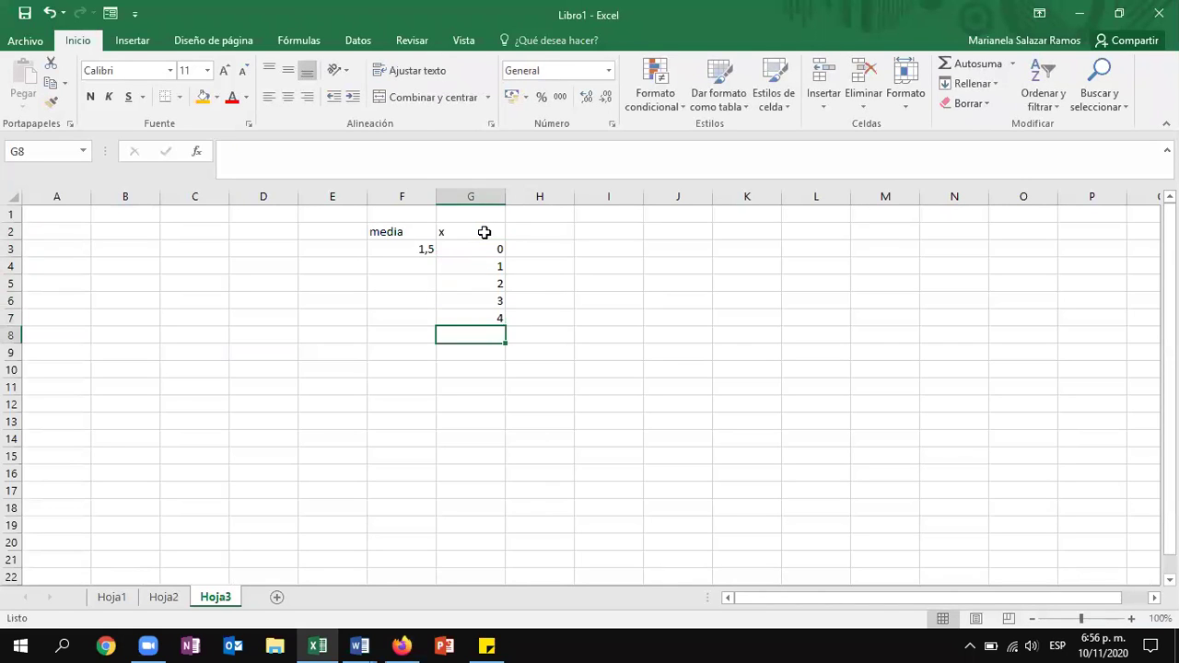
type("...")
key("Return")
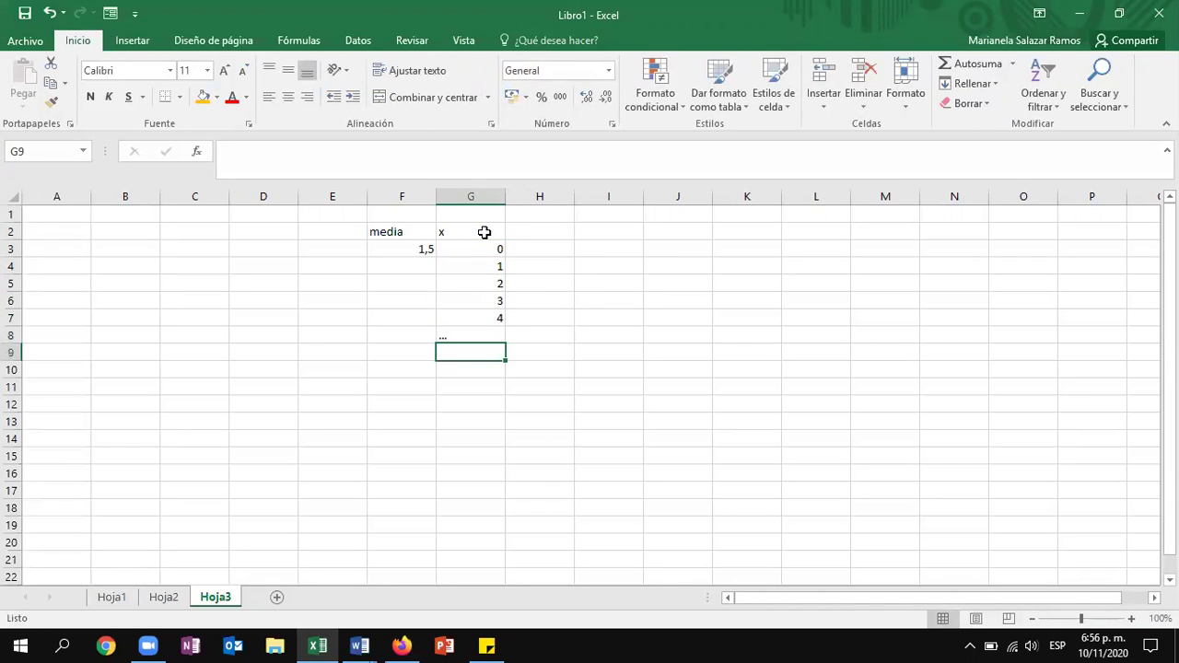
- Center the contents of F2:G8 and copy the mean 1,5 down through F7
left_click_drag(410, 238, 465, 336)
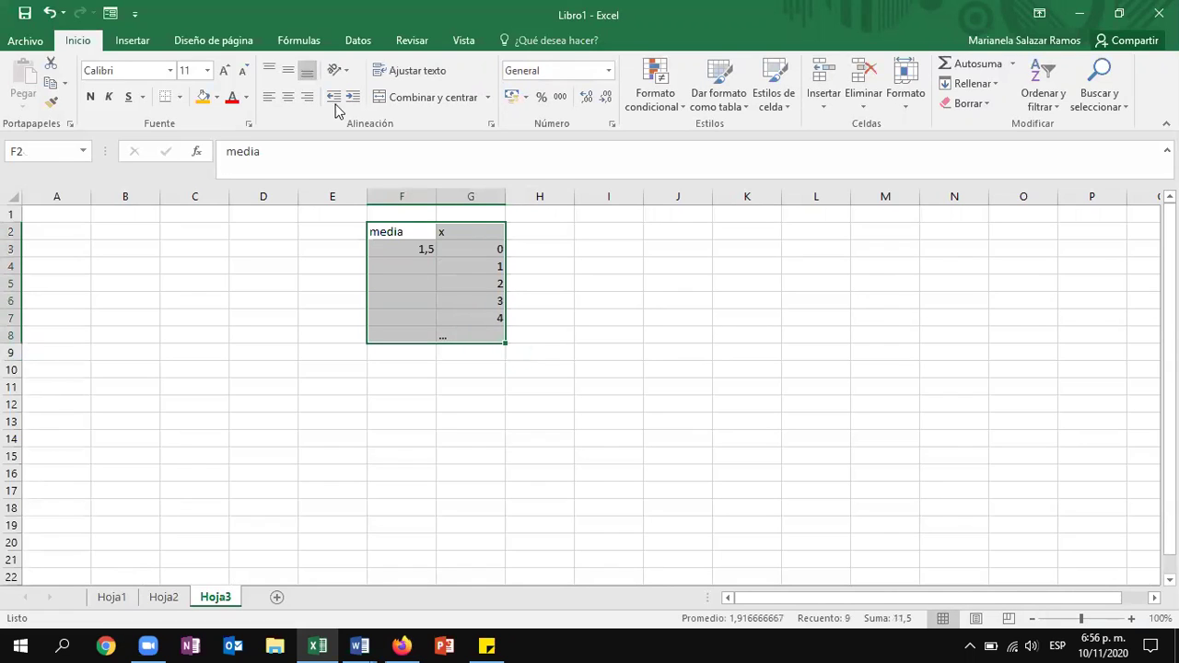
left_click(287, 97)
left_click(421, 250)
key("ctrl+c")
left_click(396, 270)
key("ctrl+v")
left_click_drag(413, 249, 432, 313)
- Enter the header "P(x)" in H2 and the formula =POISSON.DIST(G3;F3;FALSO) in H3
left_click(553, 233)
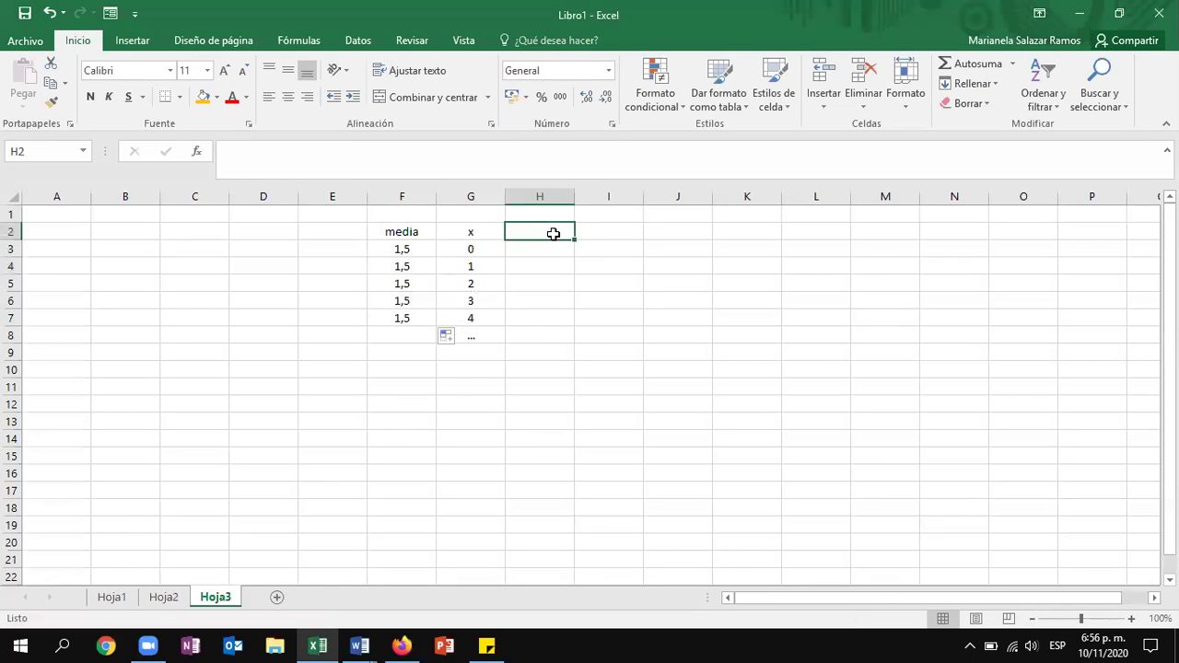
type("P(x)")
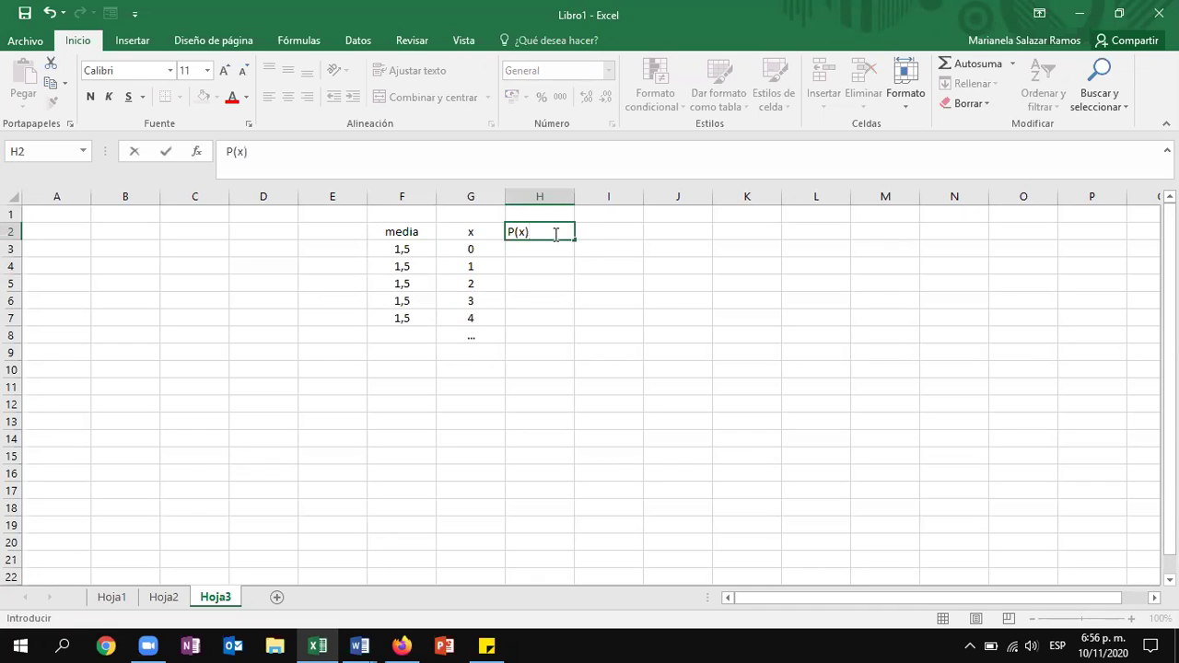
key("Return")
type("=poi")
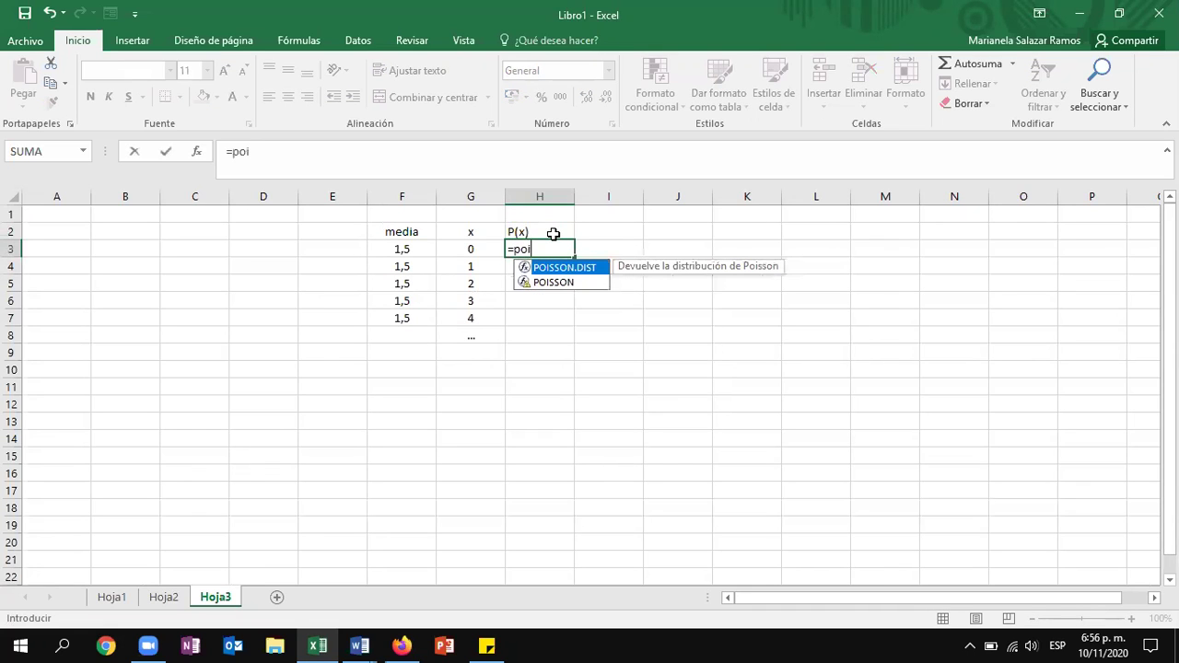
double_click(578, 269)
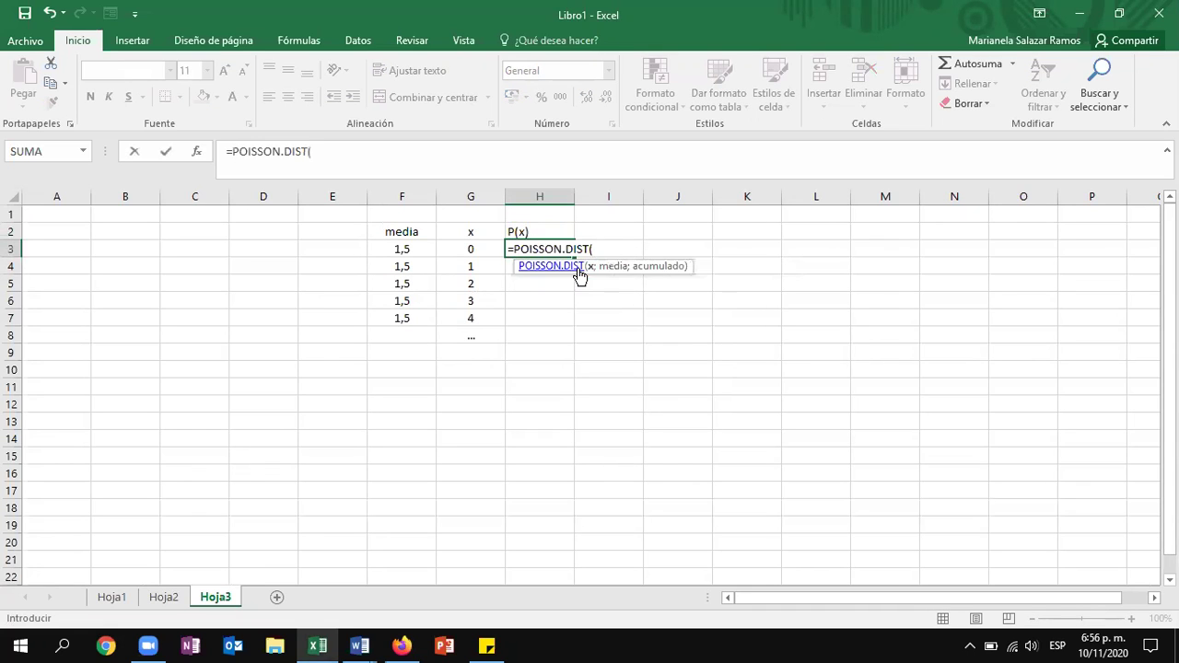
left_click(465, 248)
type(";")
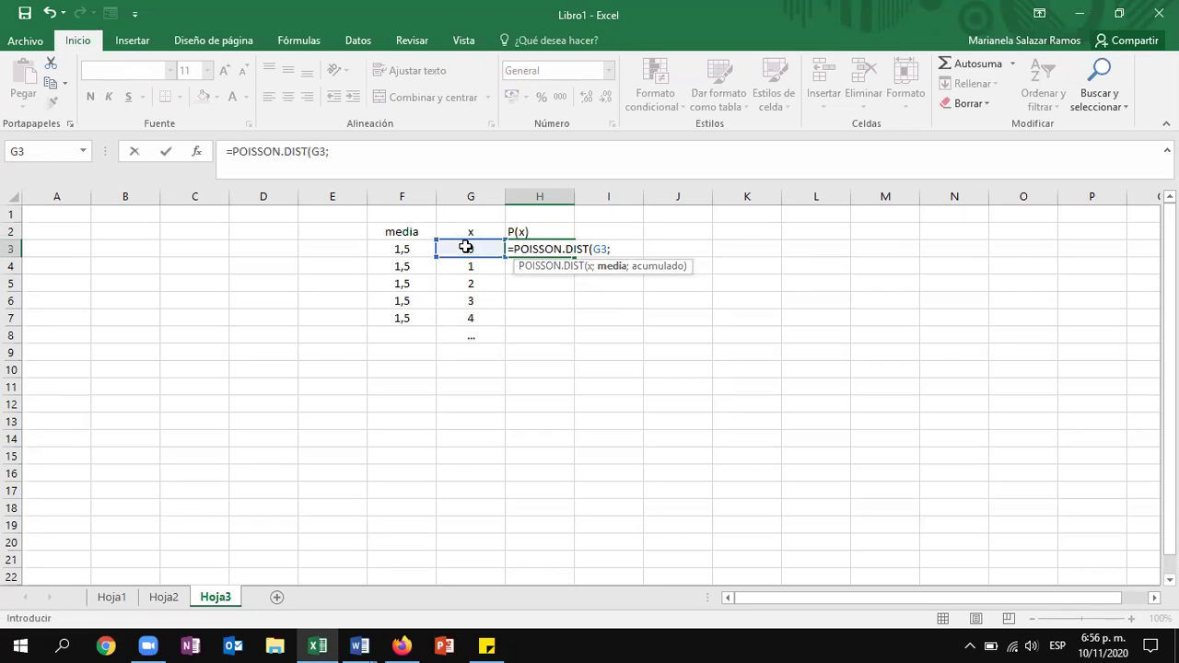
left_click(409, 248)
type(";FALSO)")
key("Return")
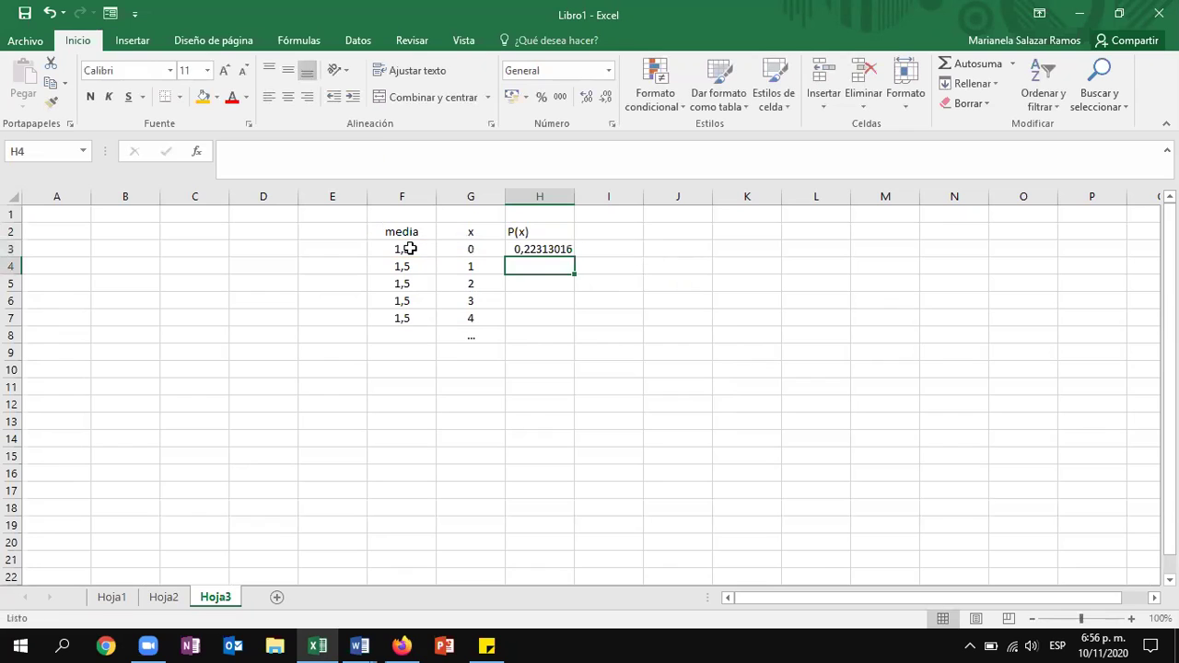
- Copy the Poisson formula down from H3 to H7 and format the probabilities as percentages
left_click(524, 249)
left_click_drag(574, 257, 556, 319)
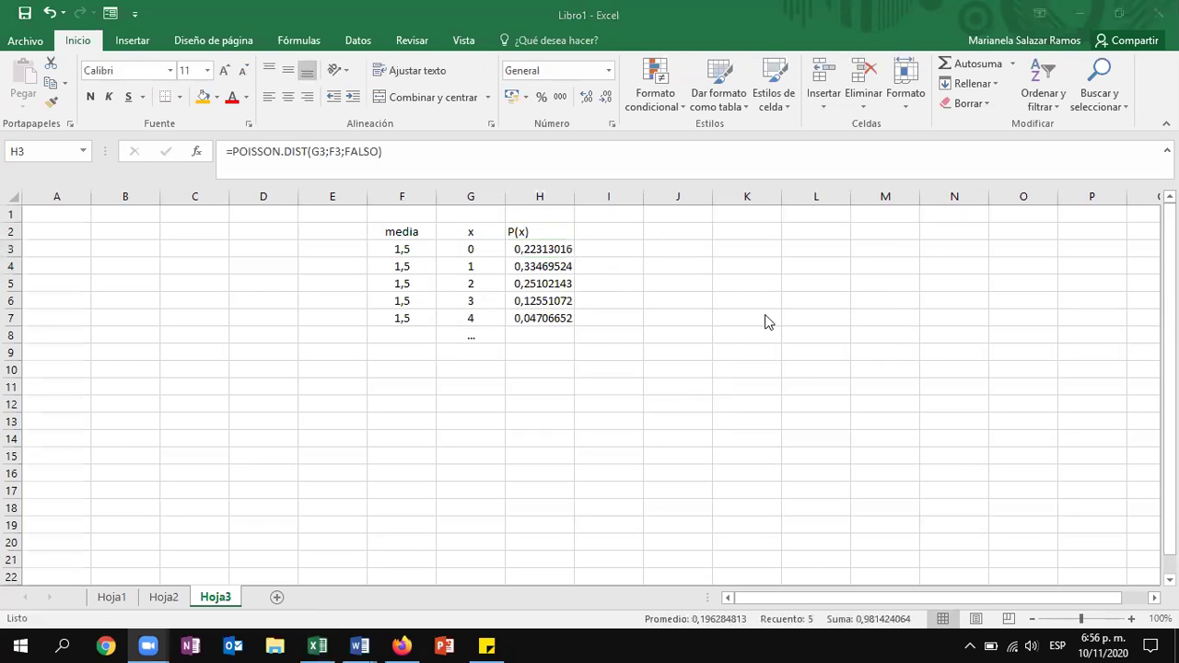
left_click(541, 96)
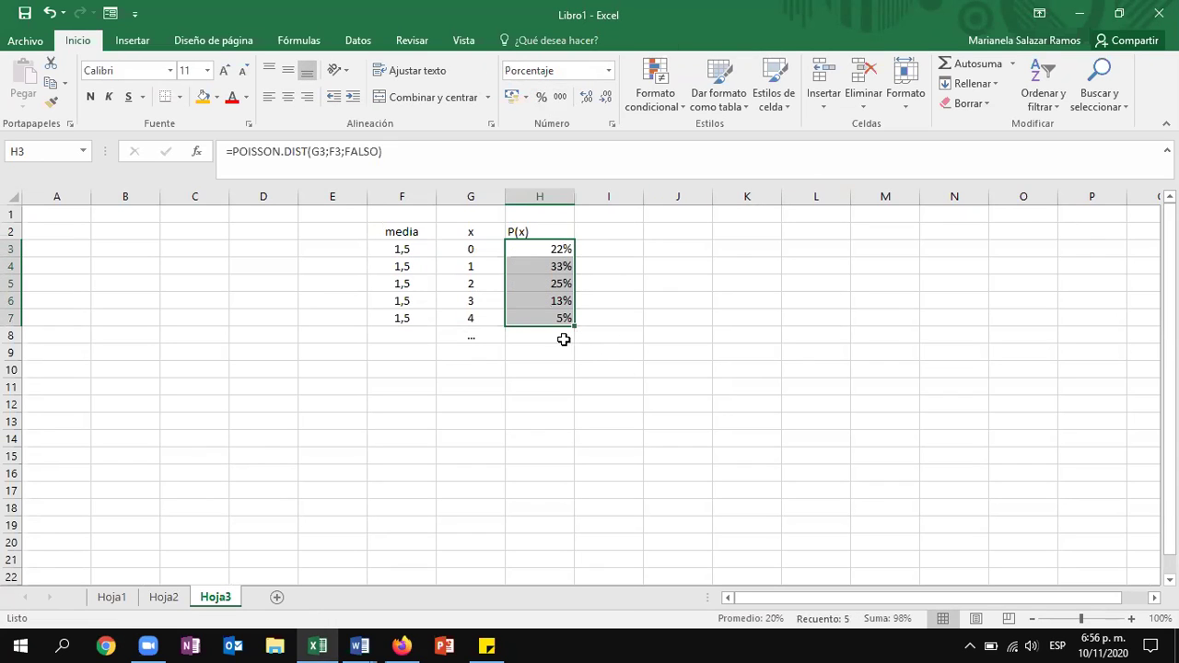
- Shade I3:I8 orange beside the probabilities and enter the total 100% in I5
left_click_drag(605, 341, 607, 244)
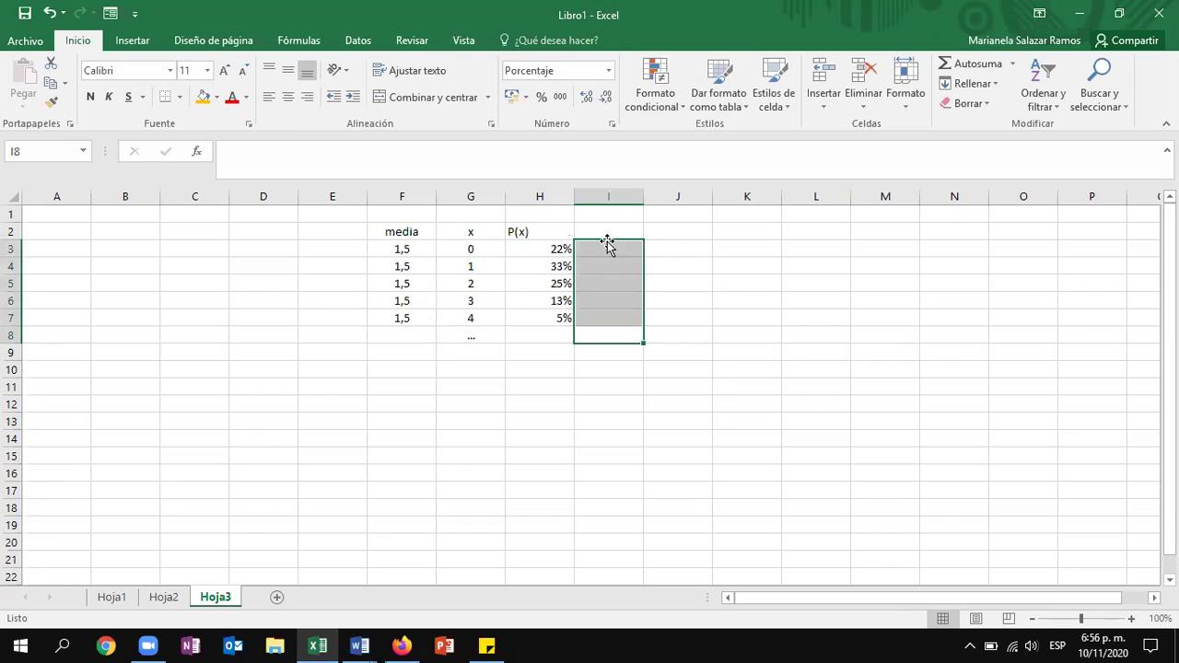
left_click(202, 96)
left_click(616, 279)
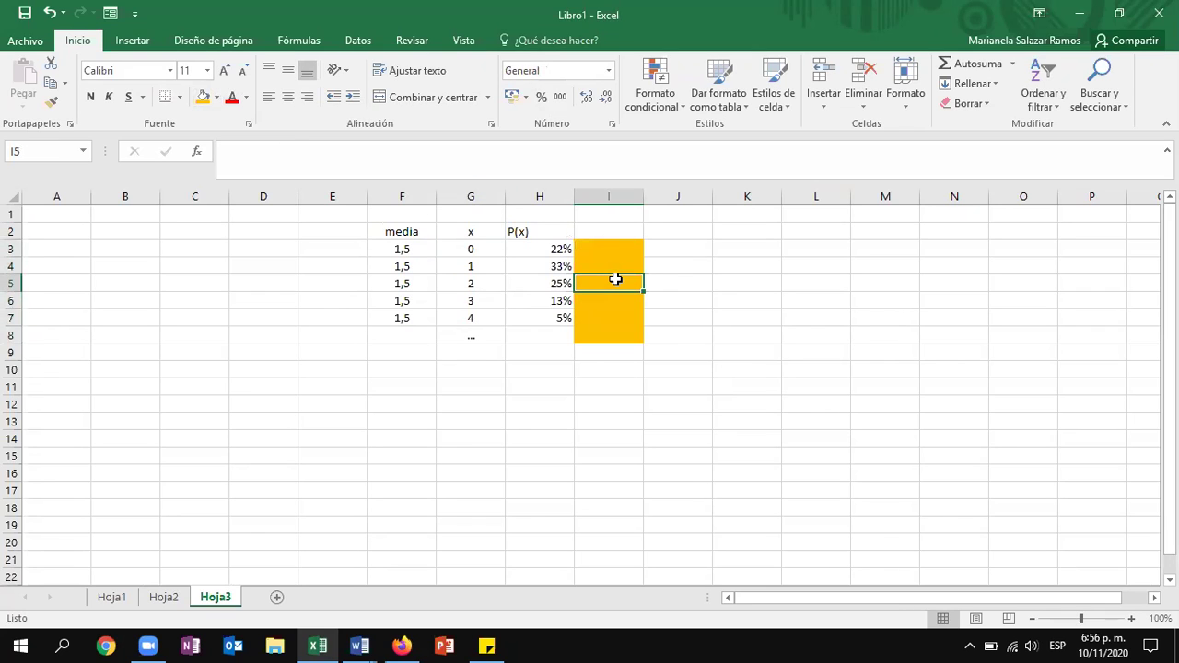
left_click(613, 335)
left_click(605, 284)
type("0")
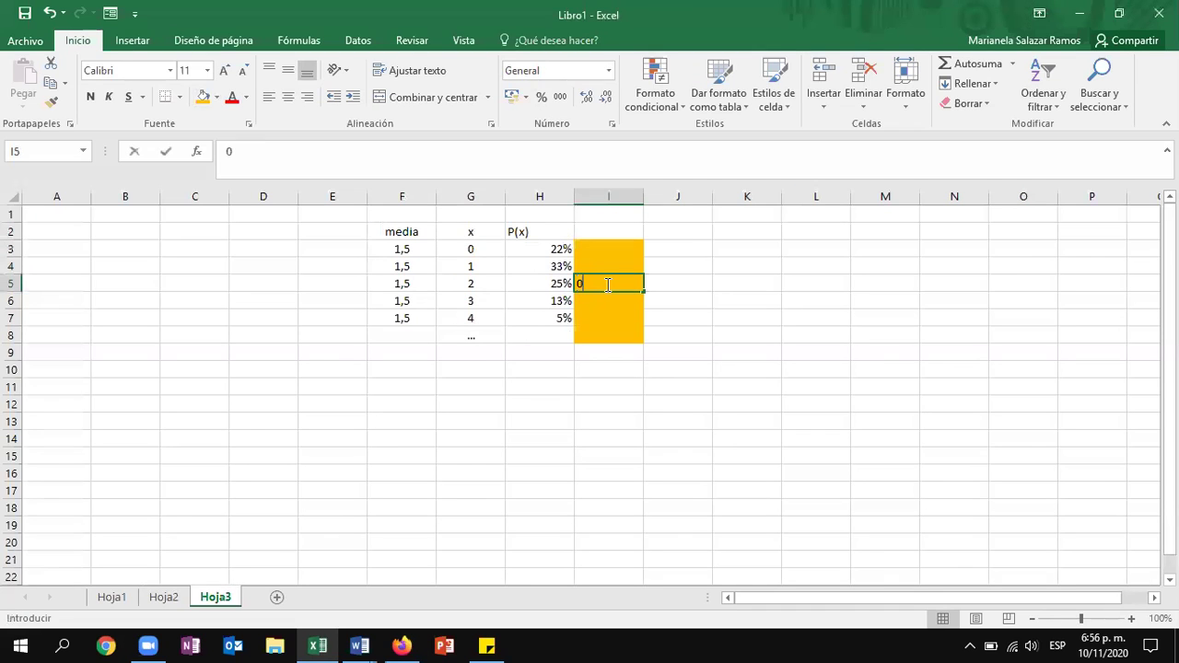
key("BackSpace")
type("100%")
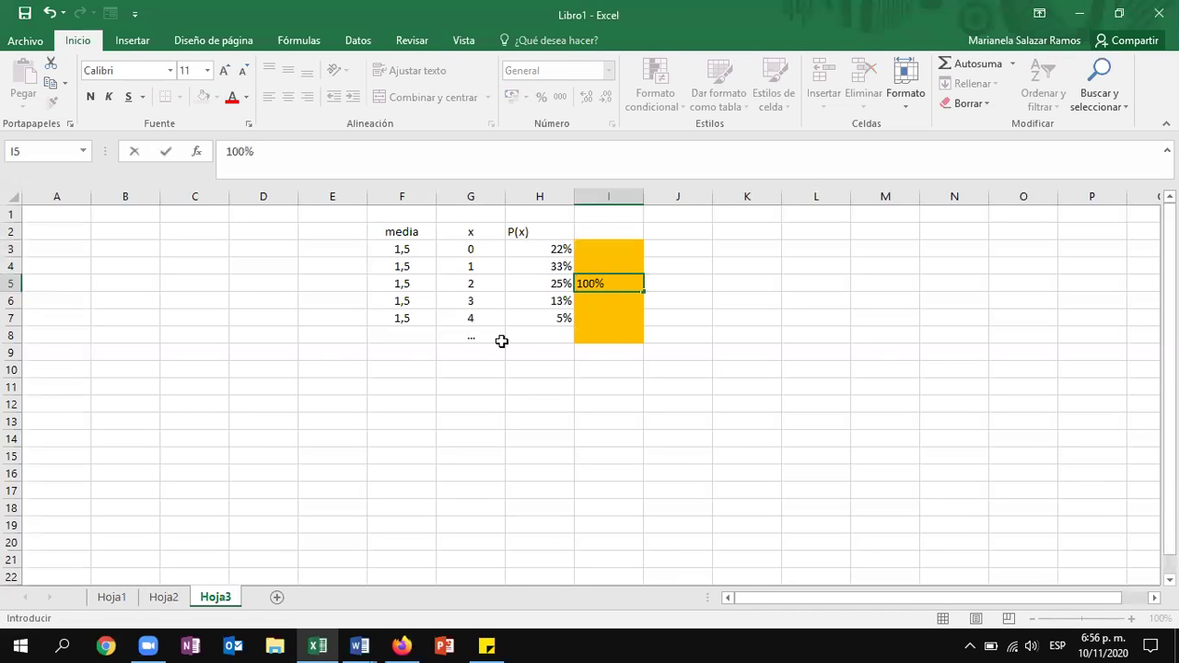
- Enter "..." in H8 and center the ellipses in G8:H8
left_click(568, 334)
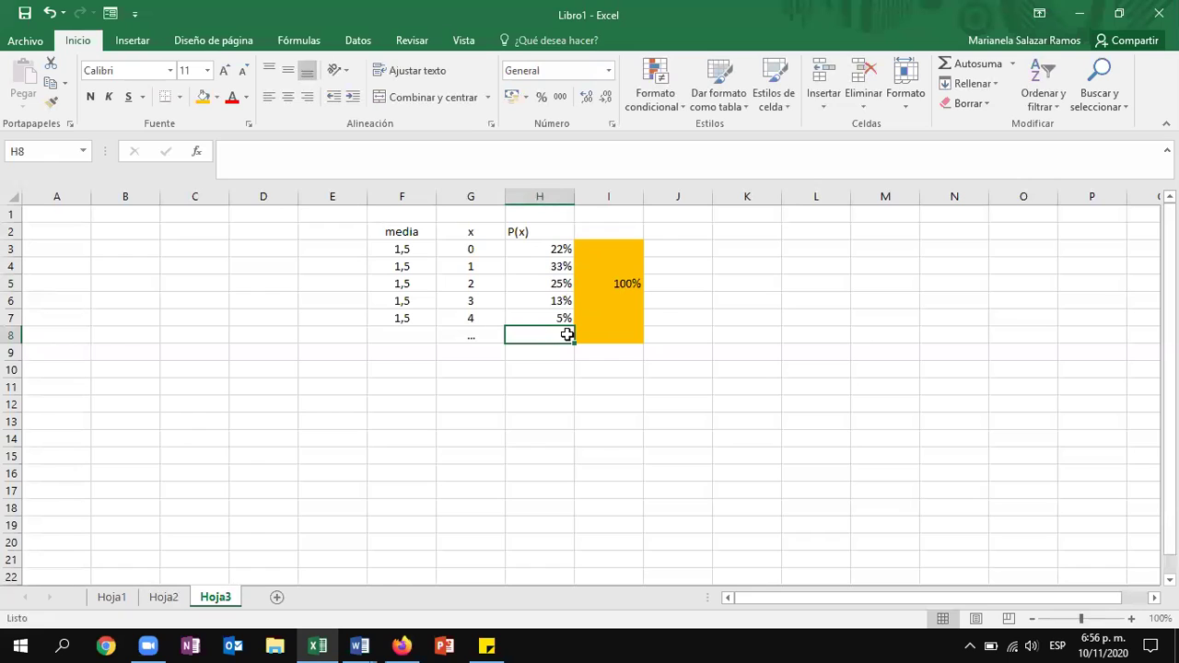
type("...")
left_click(608, 369)
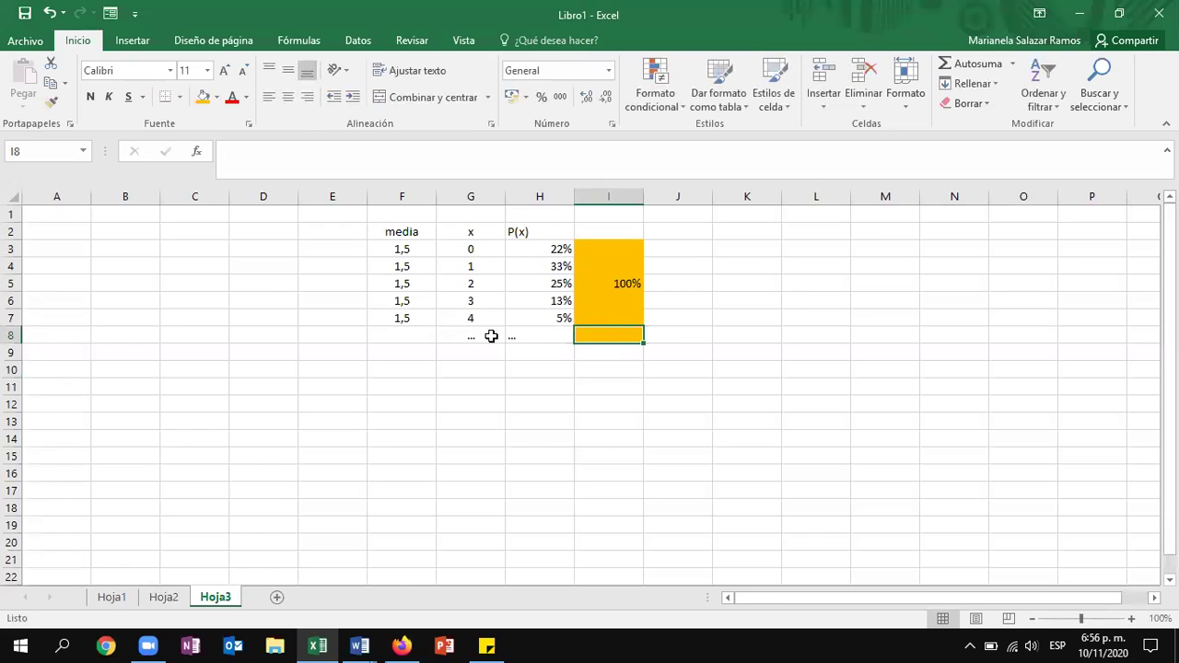
left_click_drag(469, 334, 532, 335)
left_click(288, 97)
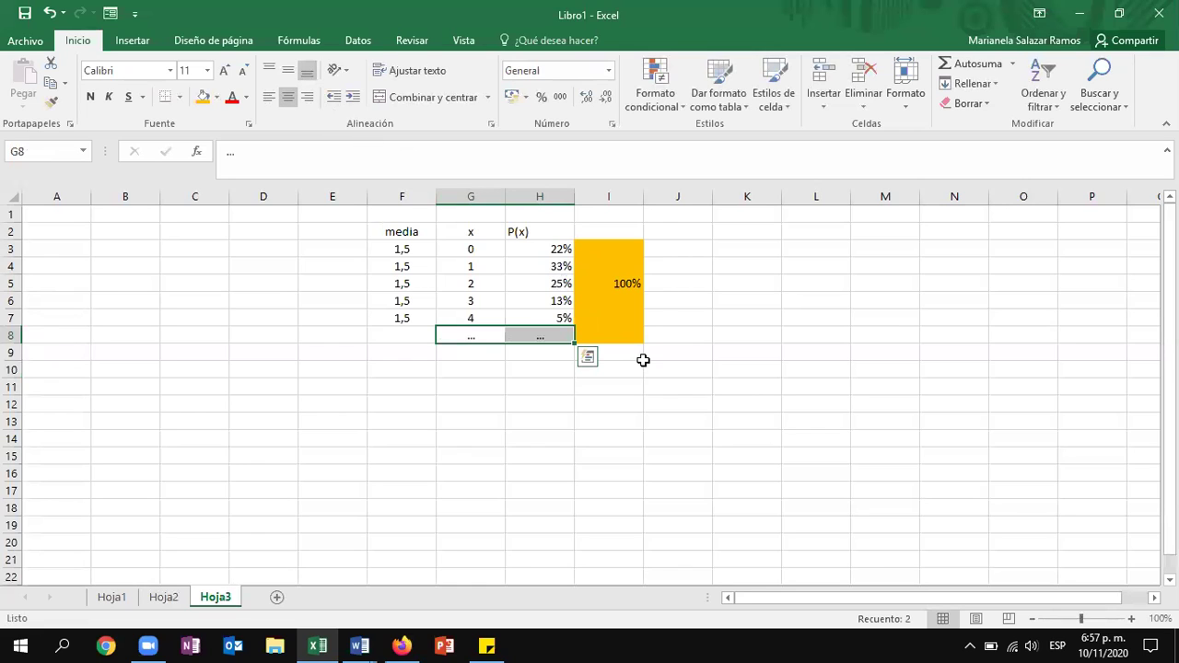
- Shade the x values from 2 onward, G5:G8, light green
left_click(499, 282)
left_click_drag(499, 282, 486, 334)
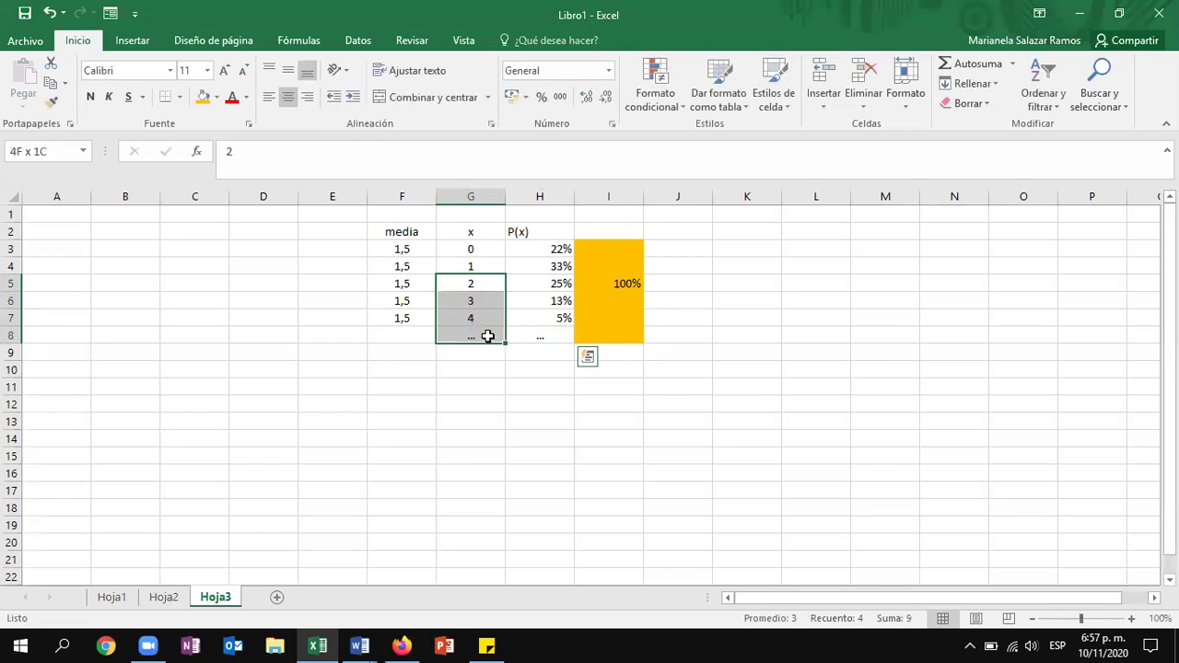
left_click(217, 96)
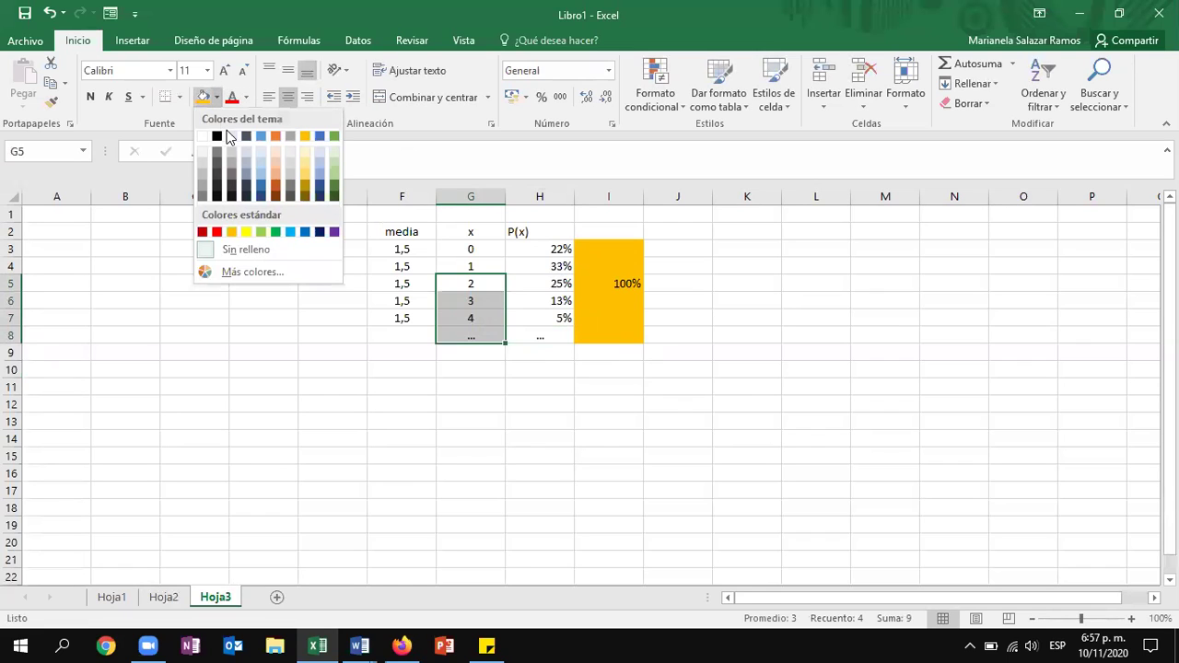
left_click(261, 231)
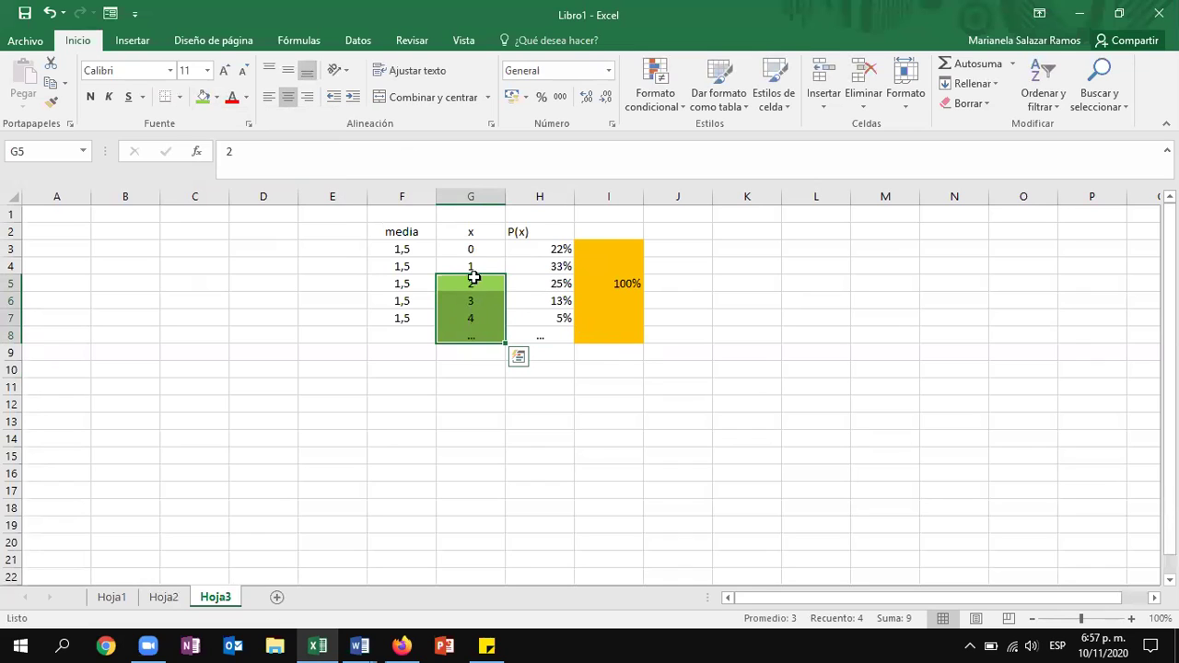
- Calculate the probability of at least 2 messages in K7 with =100%-suma(H3:H4)
left_click_drag(473, 247, 603, 264)
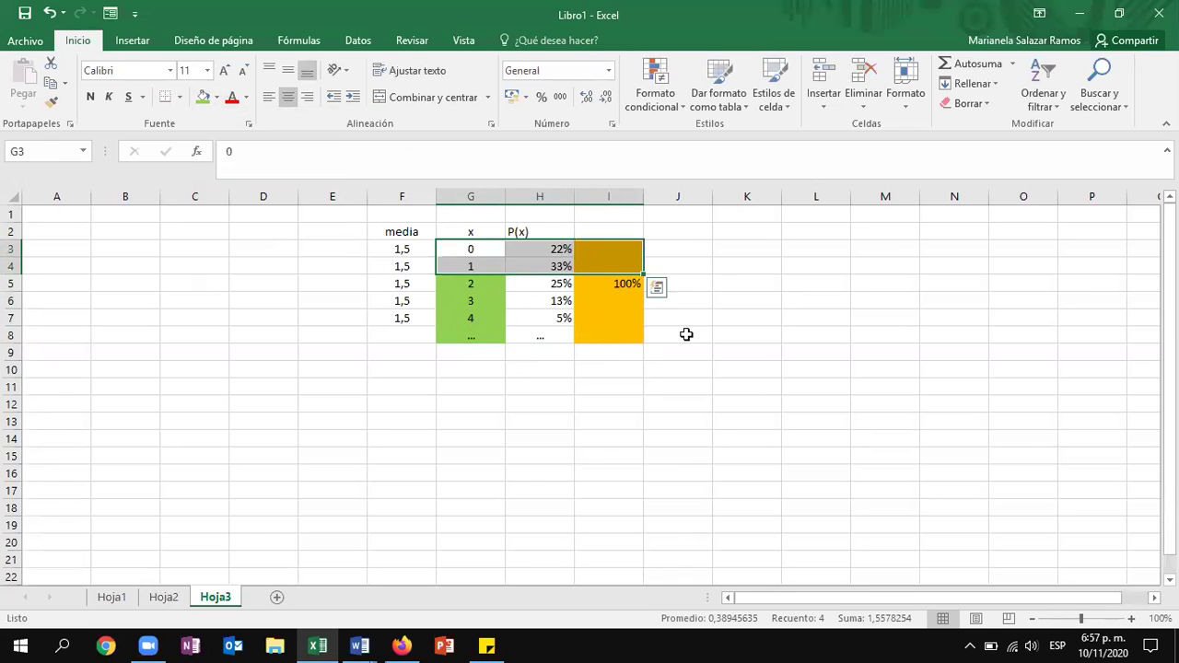
left_click(712, 319)
type("=100%-")
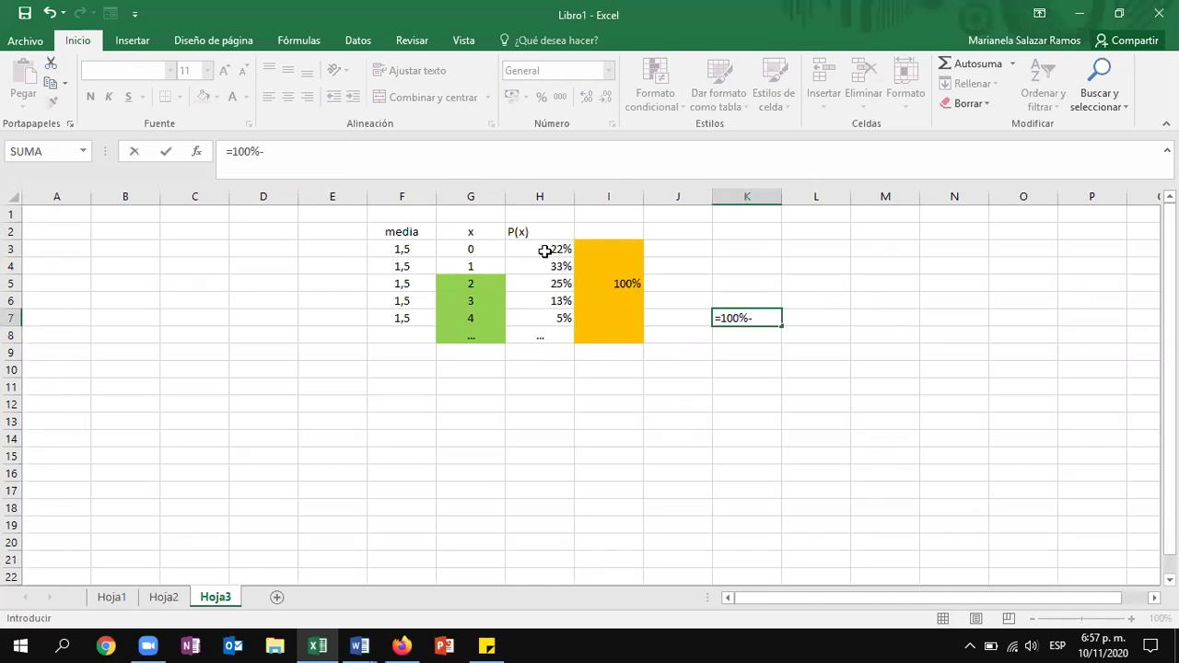
type("suma")
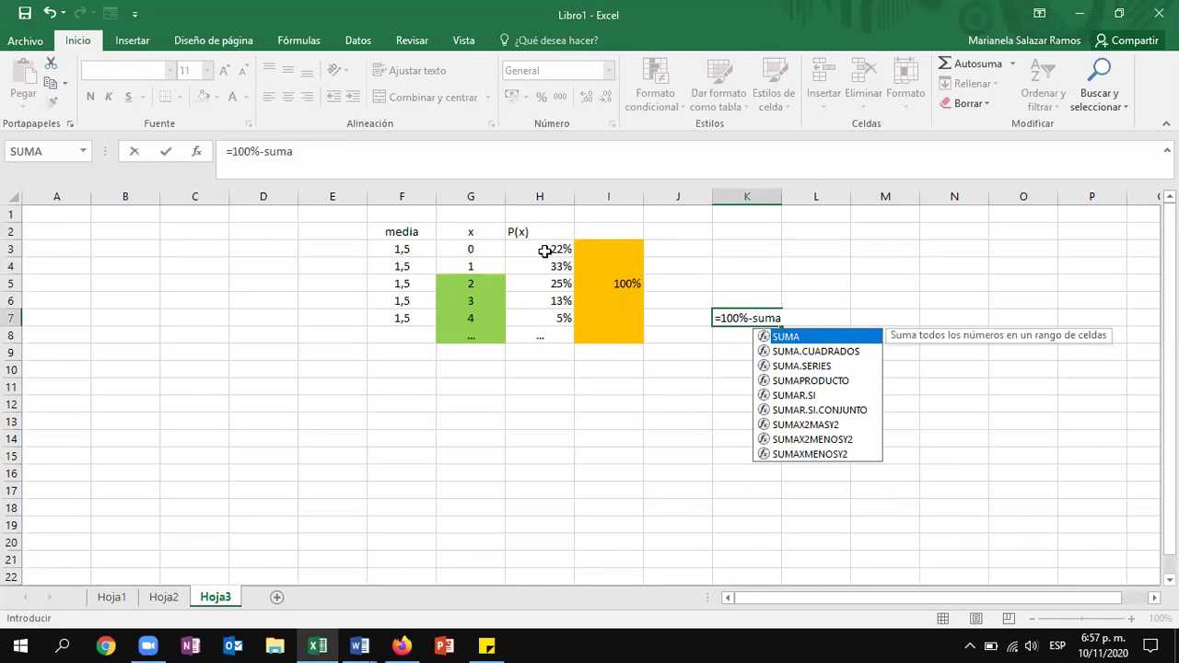
type("(")
left_click_drag(545, 251, 546, 261)
type("=)")
key("BackSpace")
key("BackSpace")
type(")")
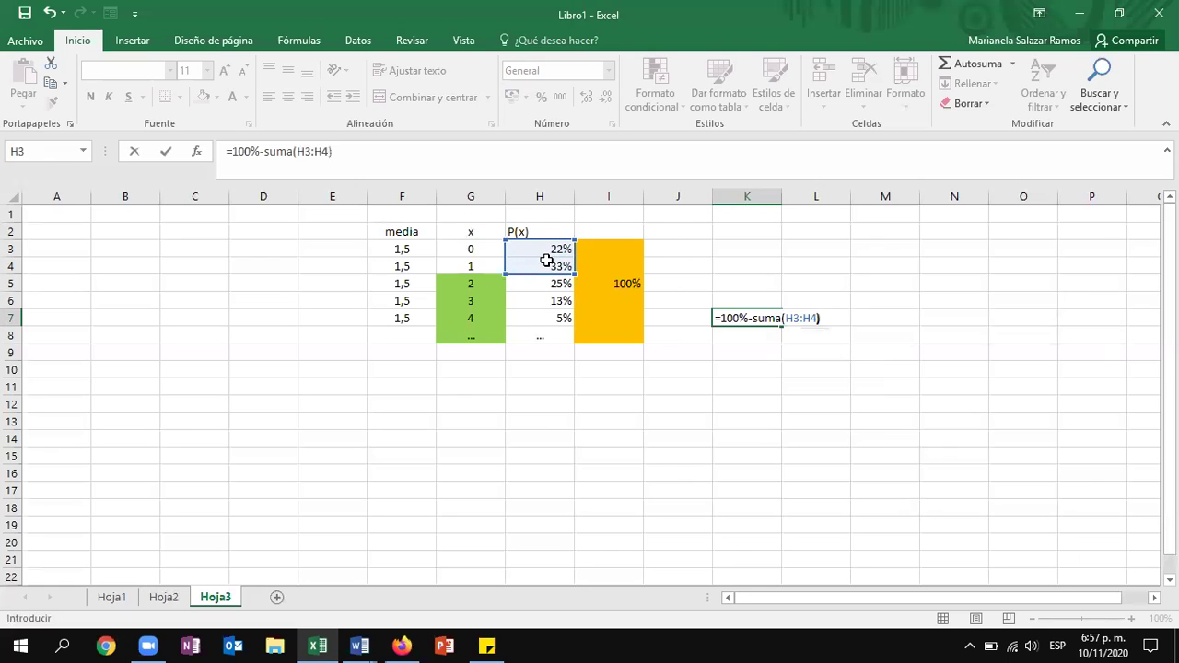
key("Return")
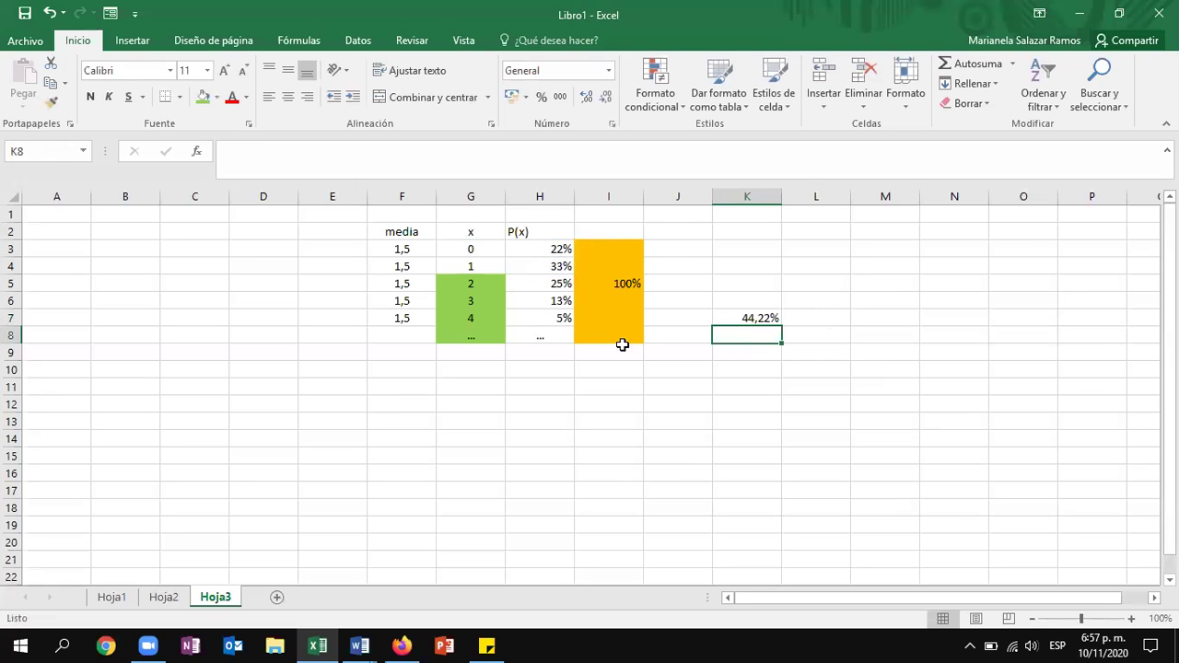
- Review P(x) for 0 and 1, the x values from 2 onward and the mean, and compare with question 6 in the quiz
left_click(557, 251)
key("shift+Down")
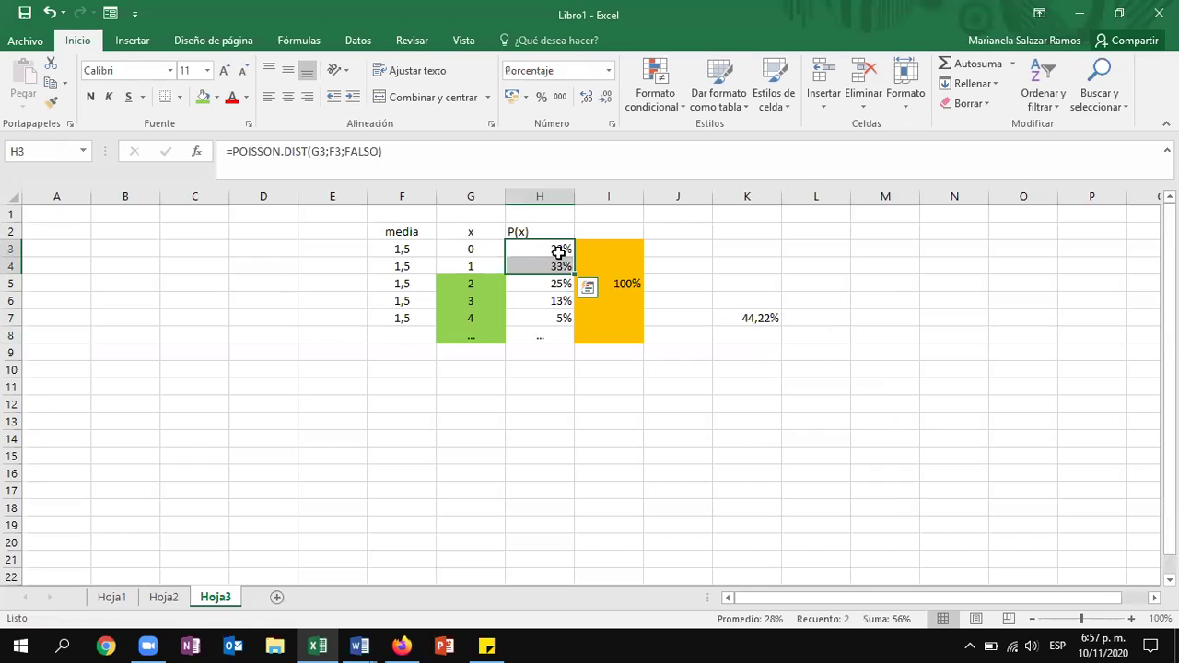
left_click_drag(485, 277, 485, 387)
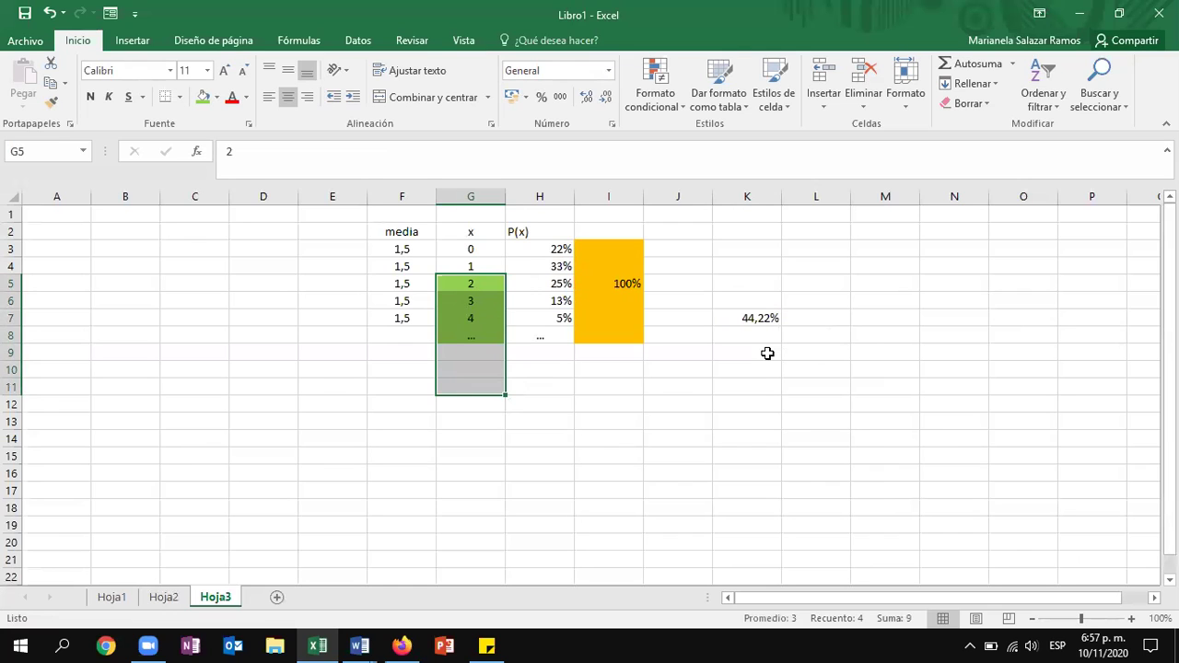
left_click(401, 266)
left_click(403, 296)
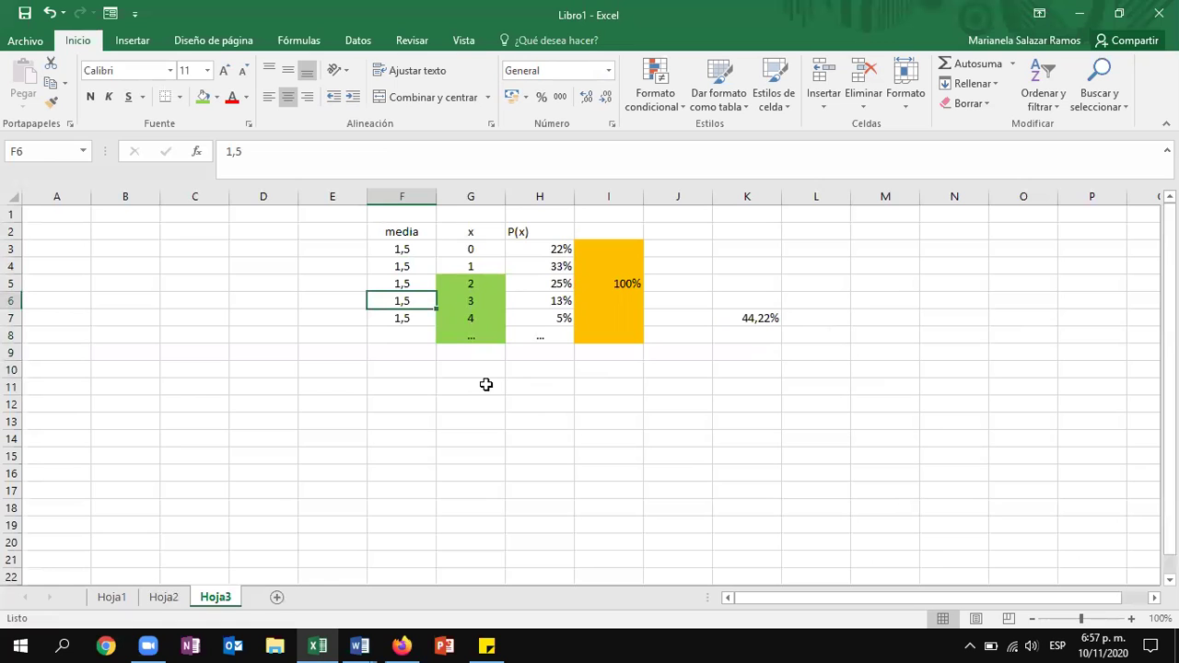
key("alt+Tab")
mouse_move(684, 384)
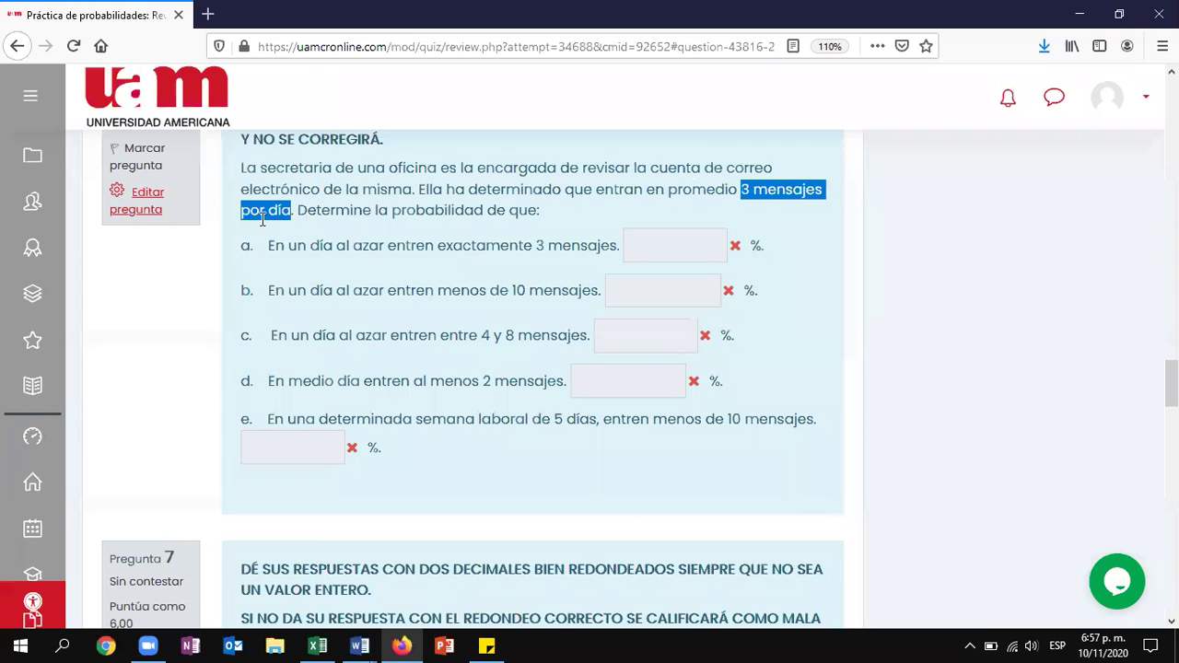
- In Excel, enter "promedio" in E11, 3 in F11 and "1 día" in G11 below the Poisson table
key("alt+Tab")
left_click(334, 388)
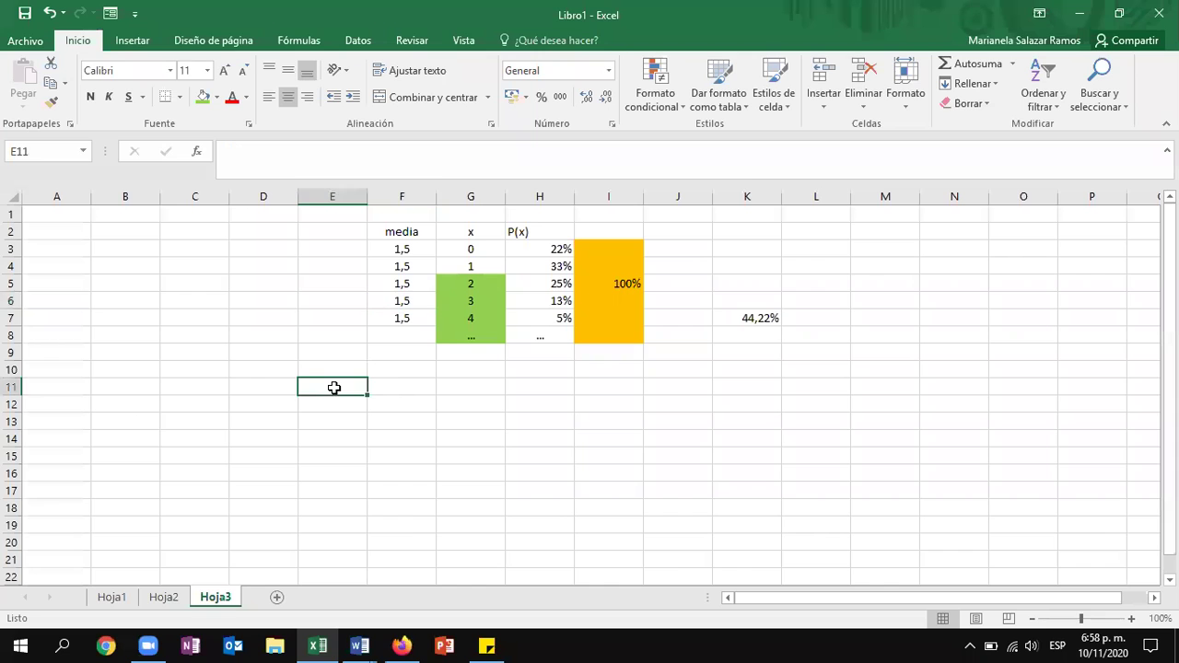
type("promedio")
key("Tab")
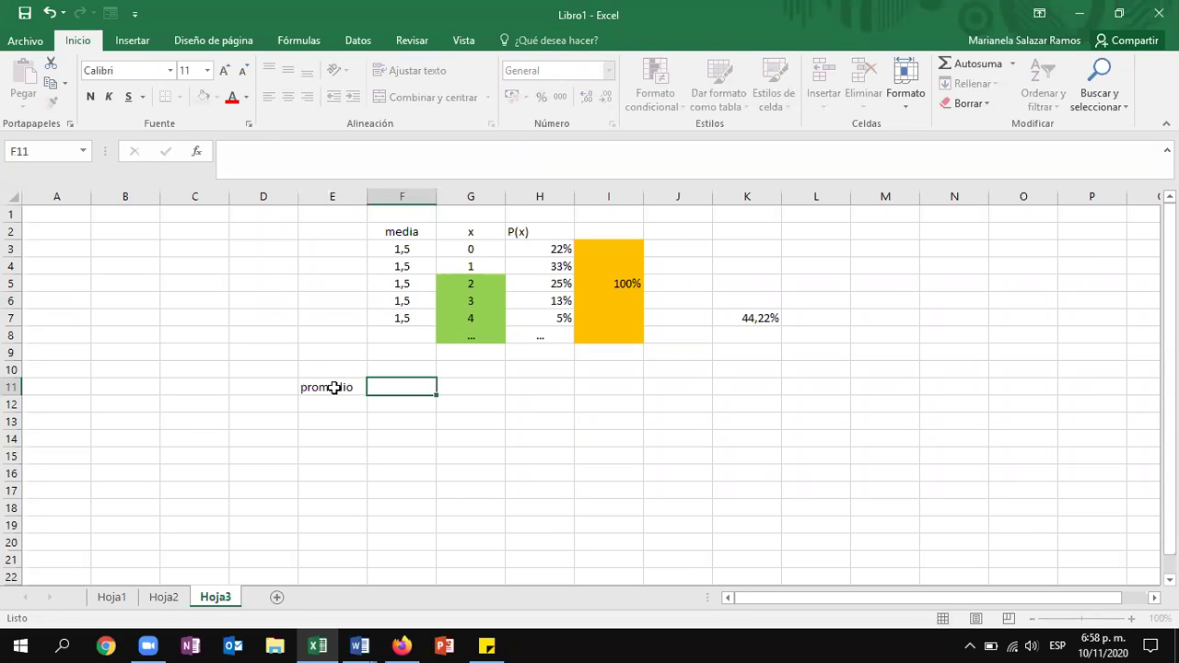
type("3")
key("Tab")
type("1 día")
key("Return")
- Enter "0,5 día" in G12 and select the empty average cell F12 beside it
type("1")
key("BackSpace")
type("0,5 día")
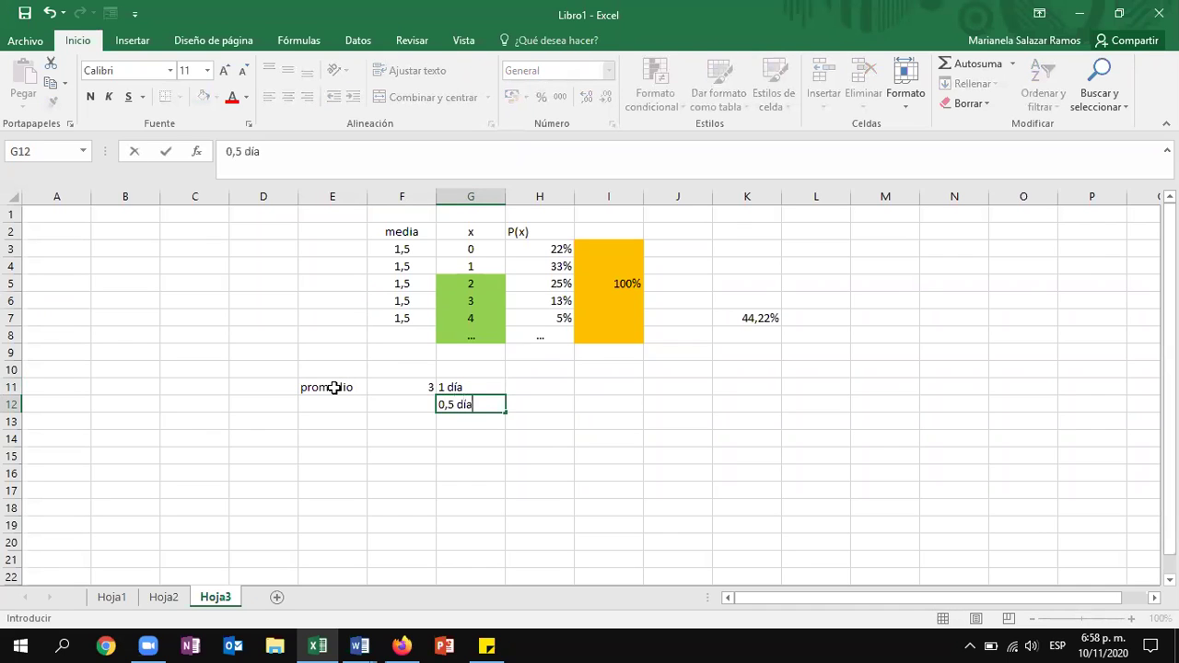
key("Left")
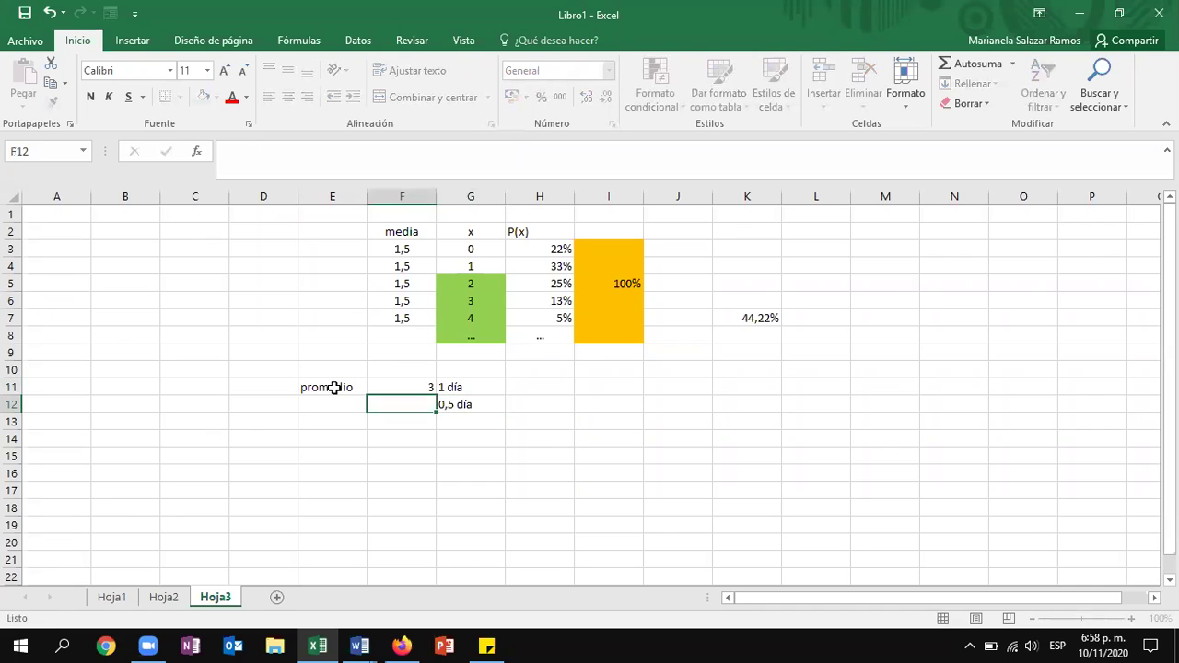
key("Up")
key("Down")
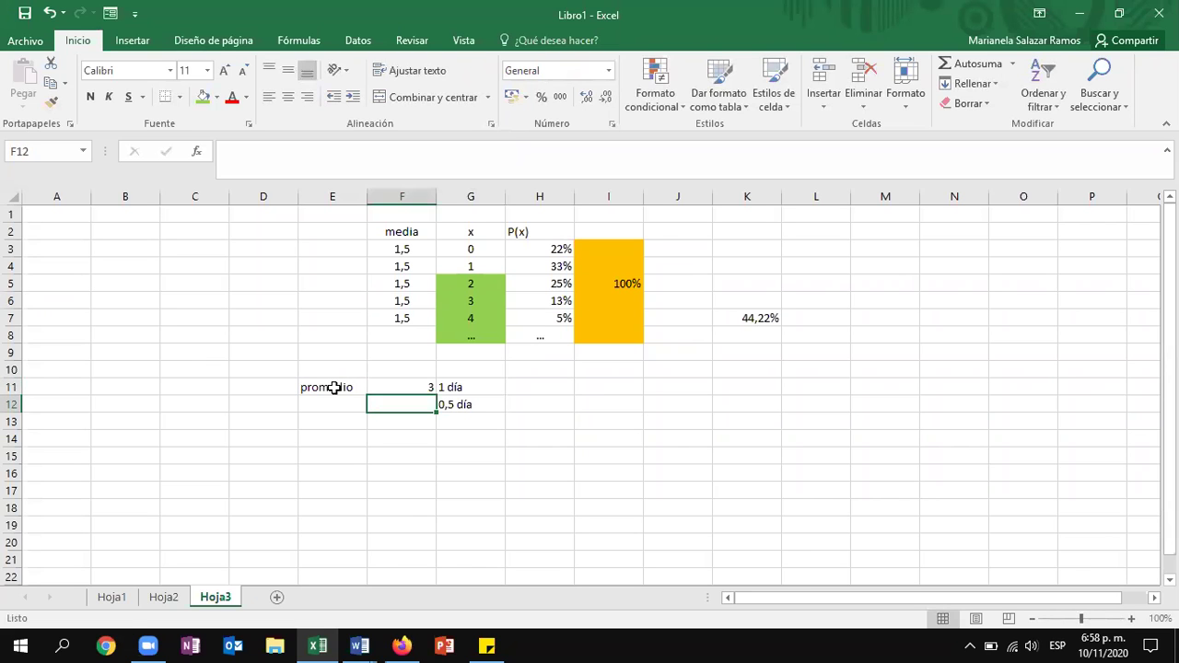
- Review question 1 in the quiz, highlighting "1 de cada 5" and the note on converting it to a fraction and percentage
key("alt+Tab")
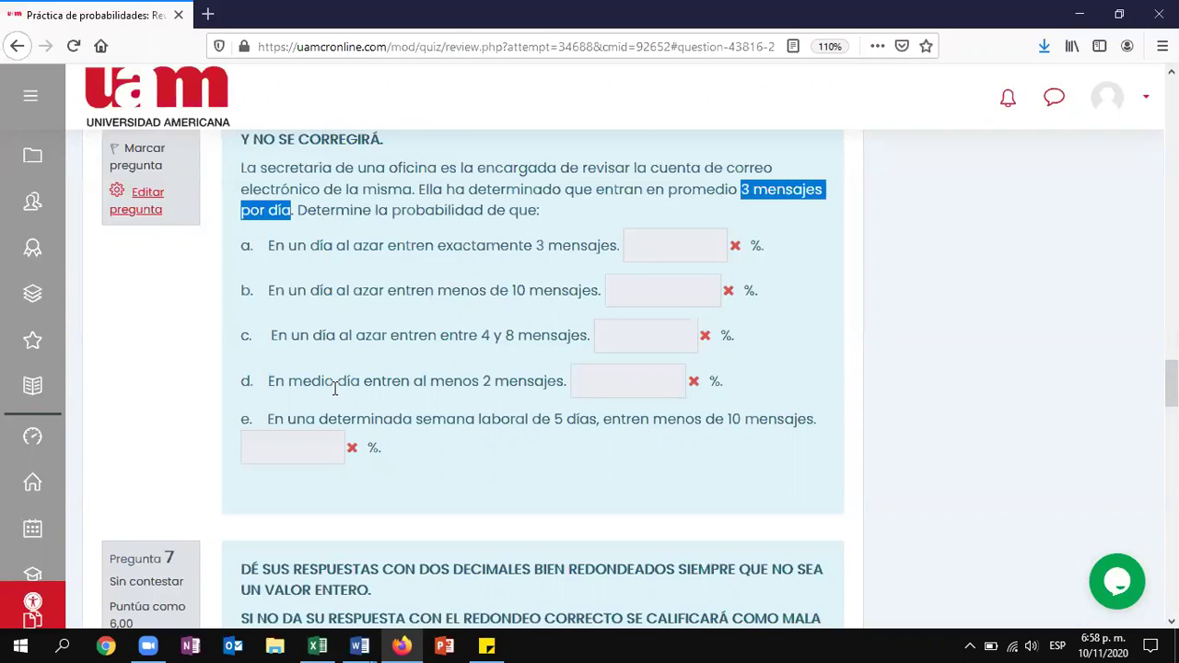
scroll(335, 387, "up", 20)
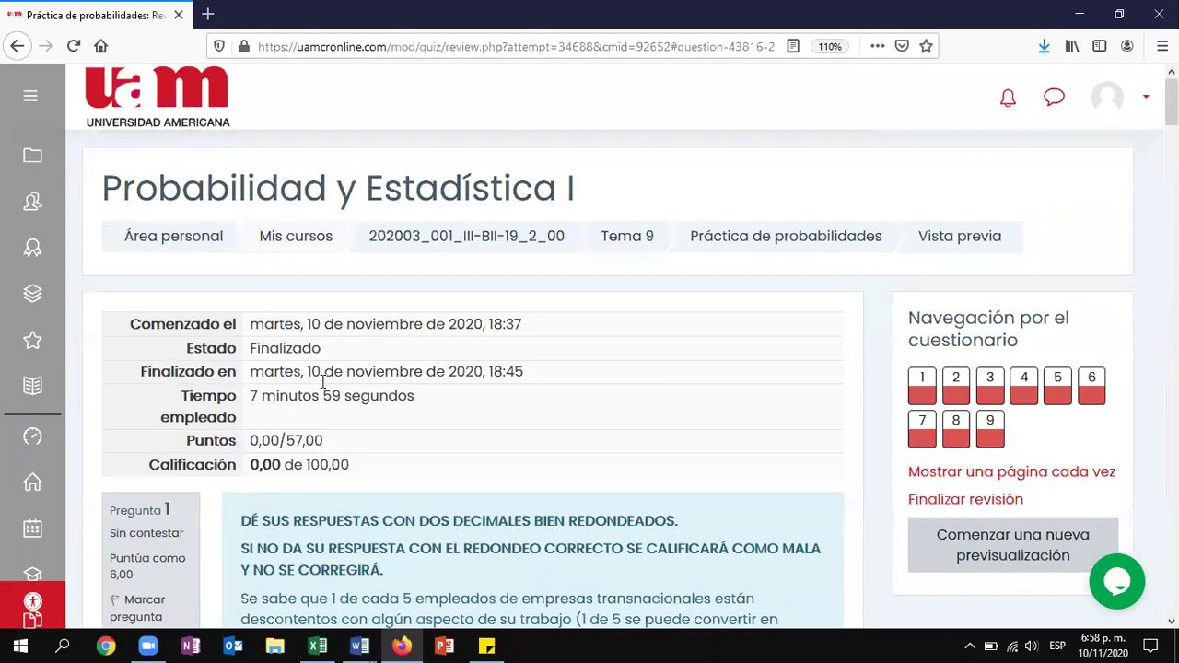
scroll(401, 451, "down", 4)
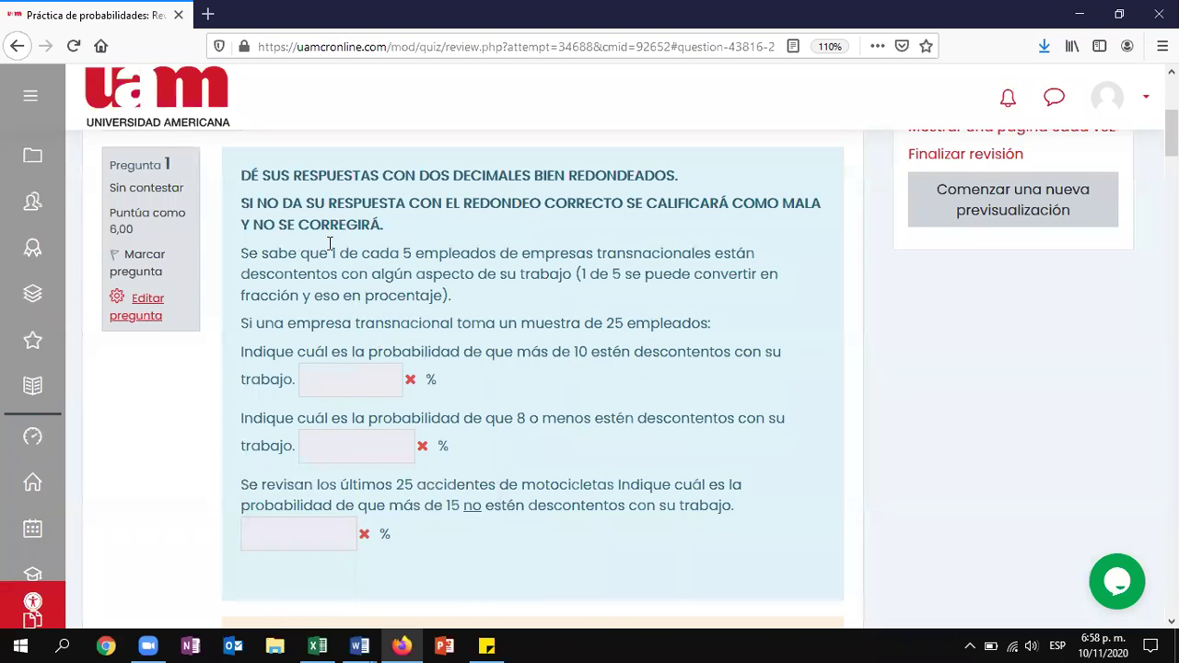
left_click_drag(331, 252, 415, 246)
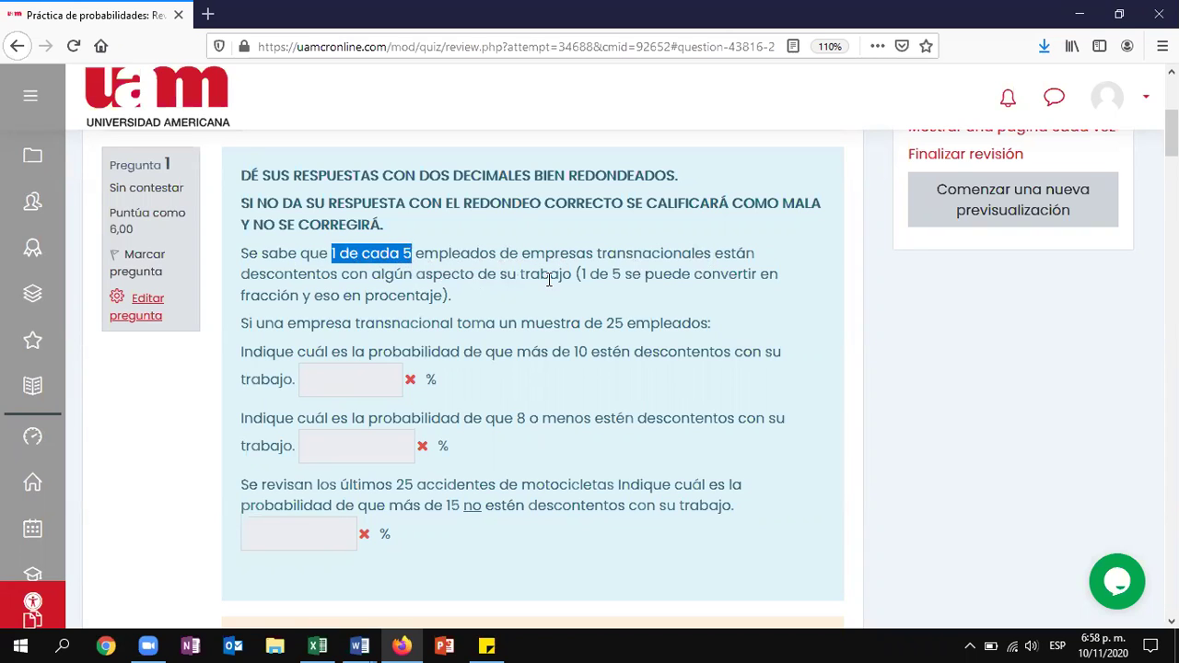
left_click_drag(574, 274, 580, 299)
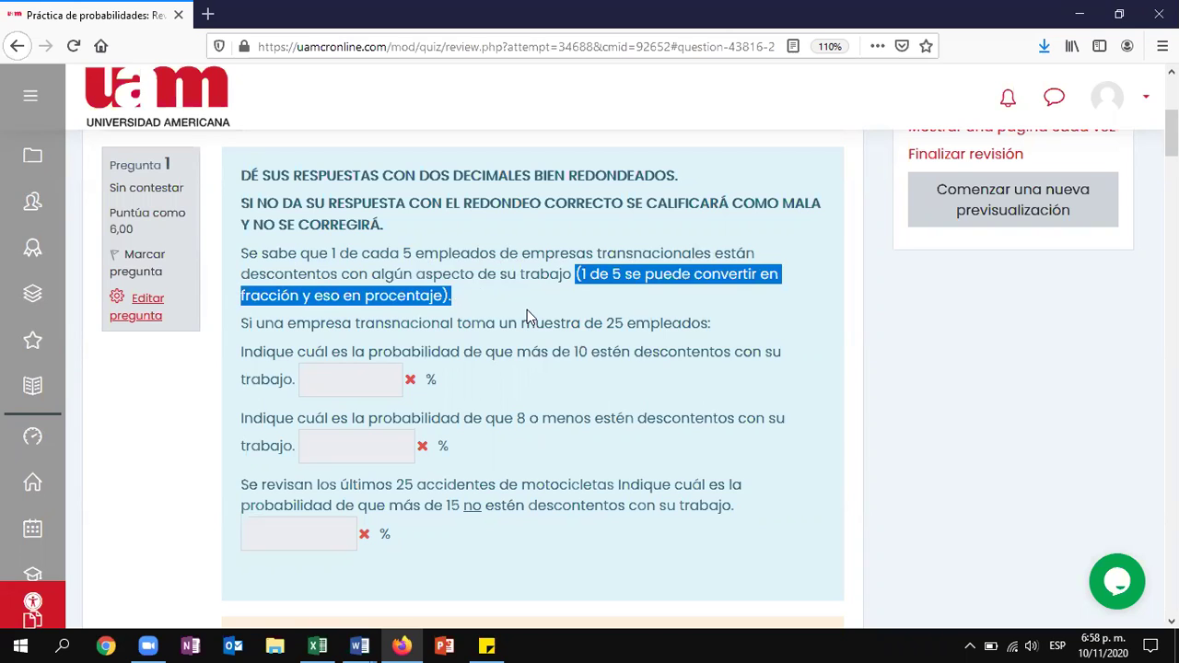
left_click_drag(331, 253, 428, 251)
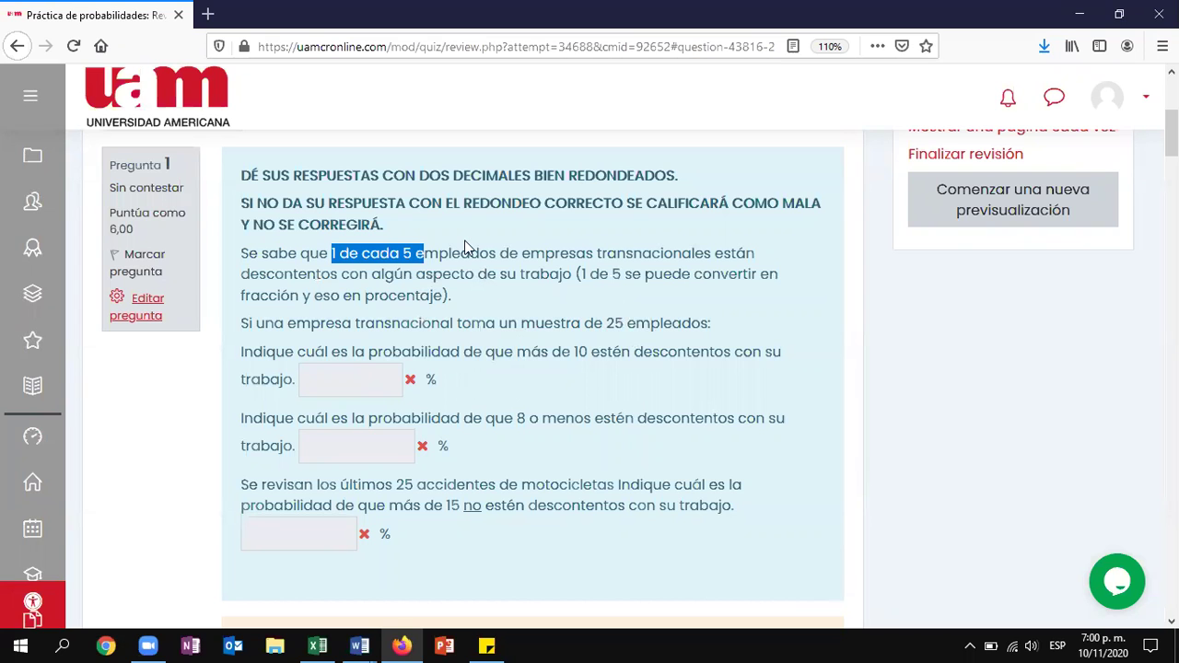
- Add a new sheet to the Excel workbook and enter the sample size, n in C2 and 25 in D2
left_click(317, 646)
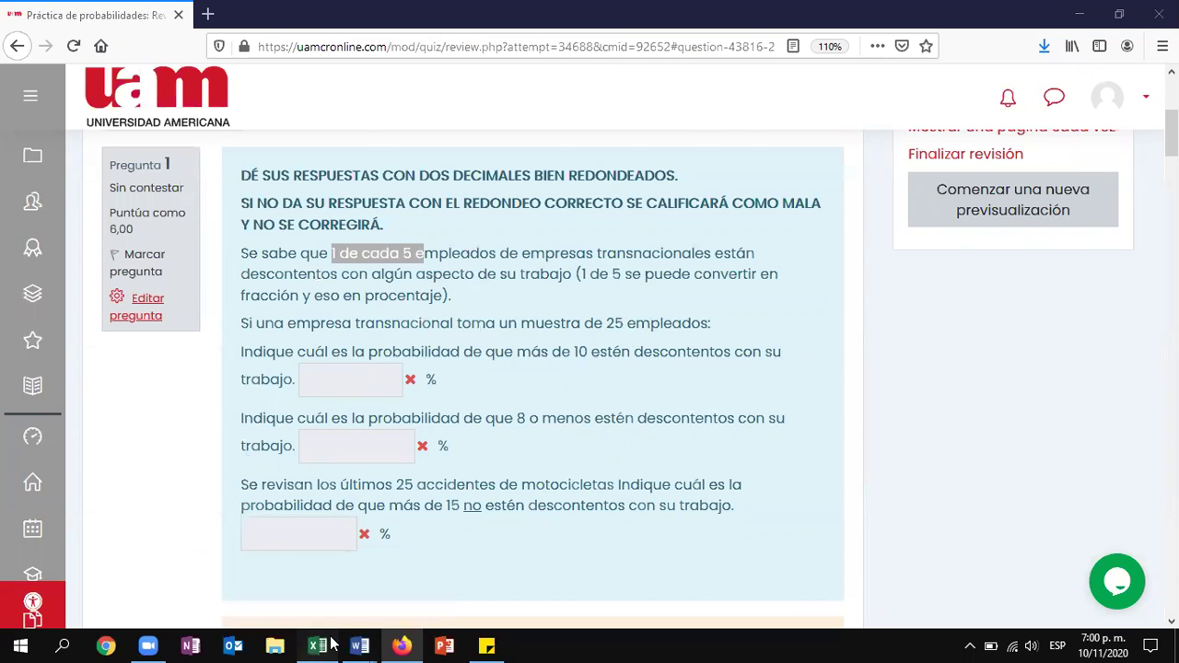
scroll(243, 464, "down", 10)
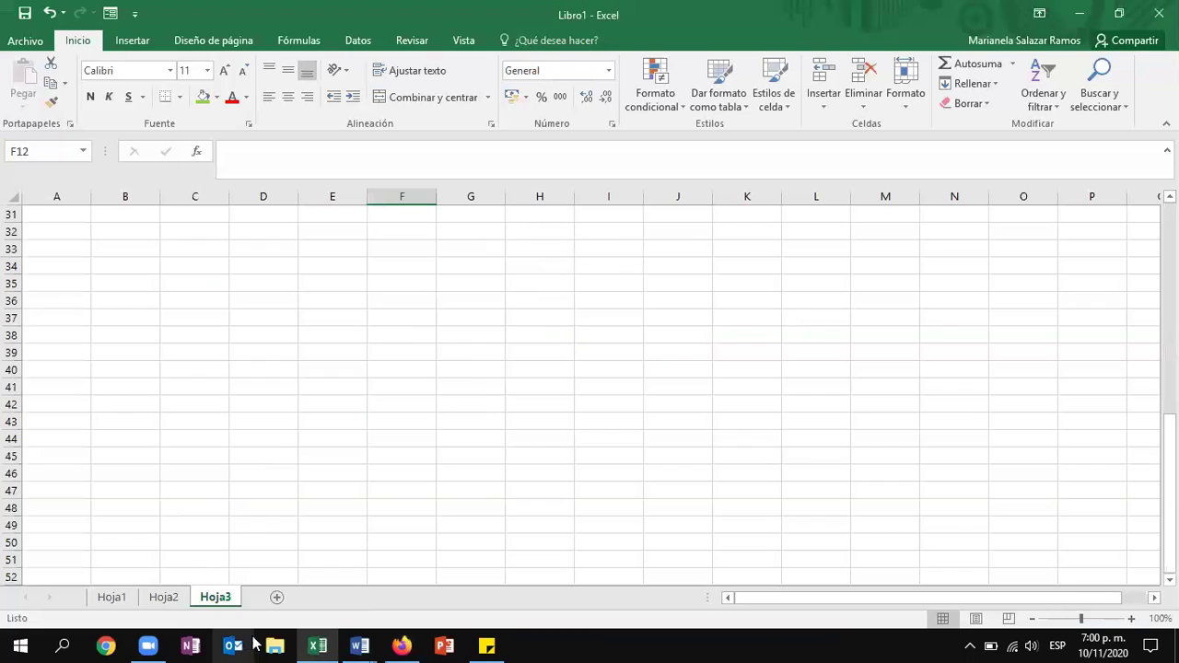
left_click(278, 598)
left_click(192, 239)
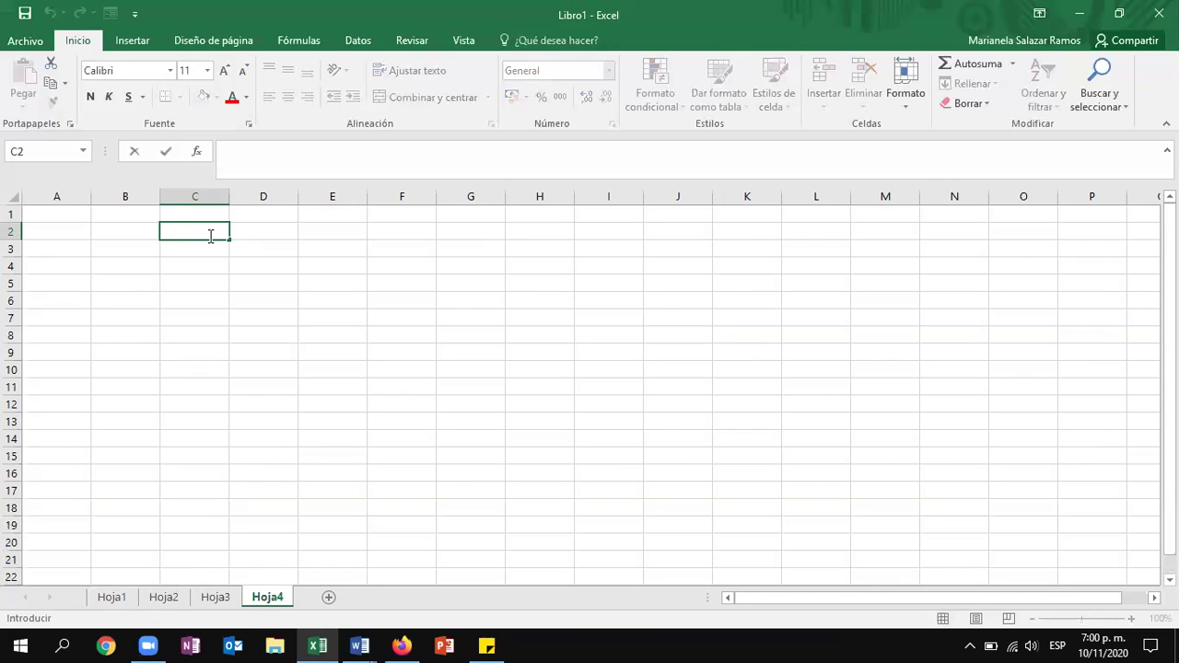
type("n")
key("Tab")
type("25")
key("Return")
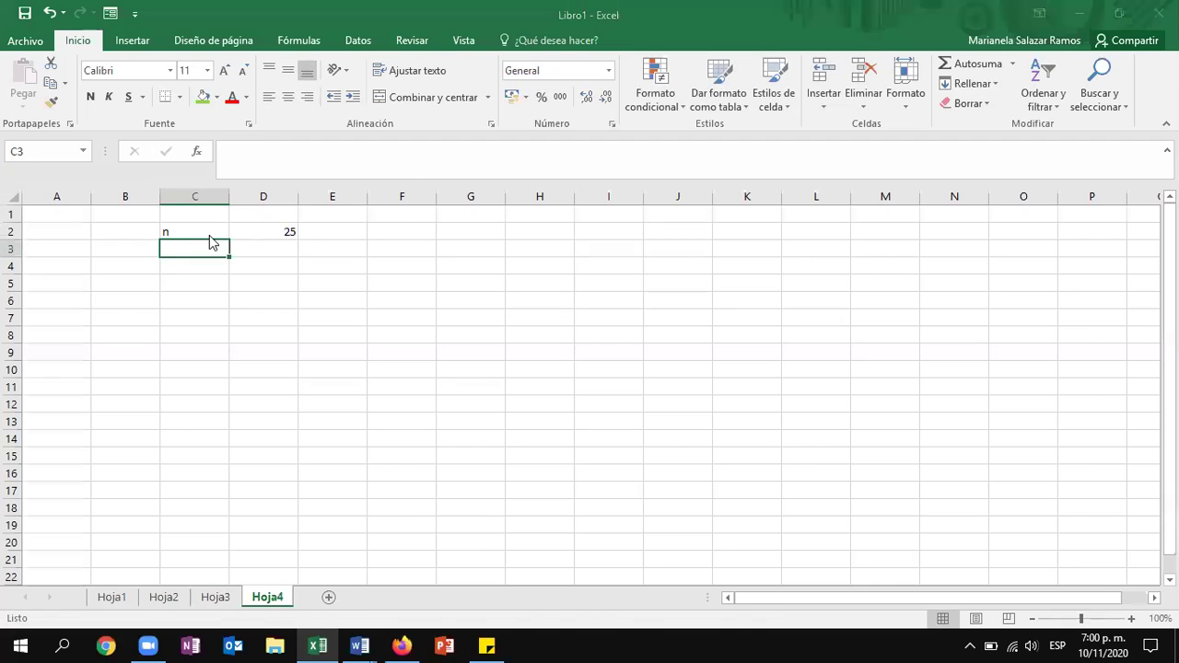
- Label C3 "p (descontento)" and enter =1/5 in D3, checking question 1 for the data
key("alt+Tab")
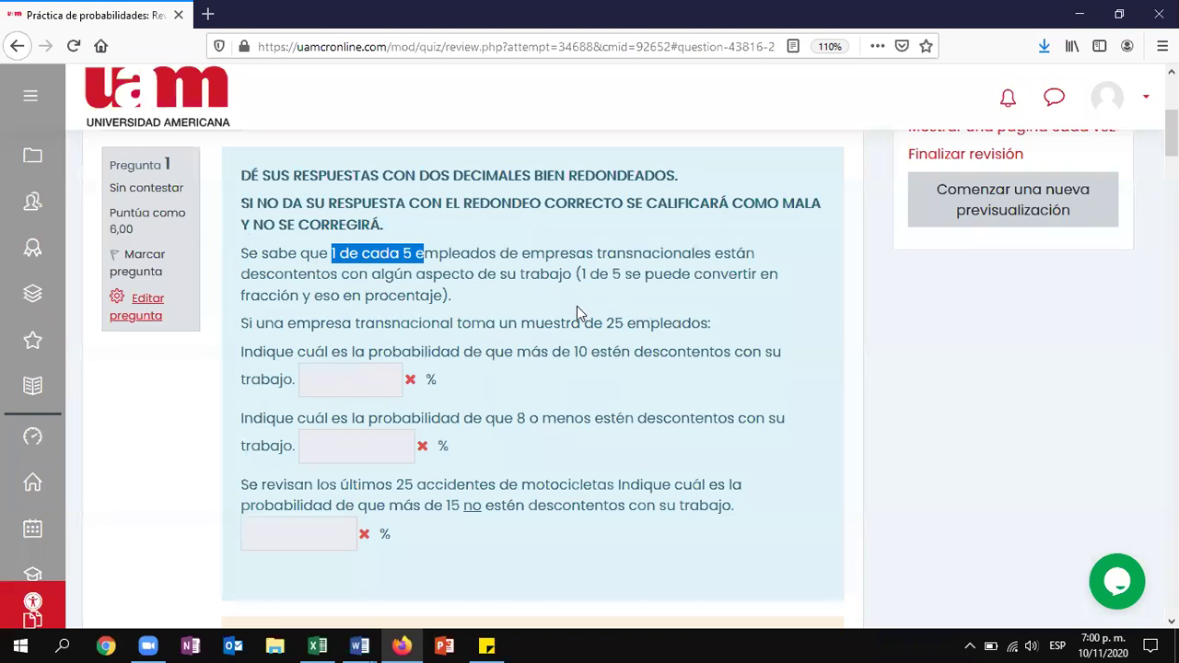
key("alt+Tab")
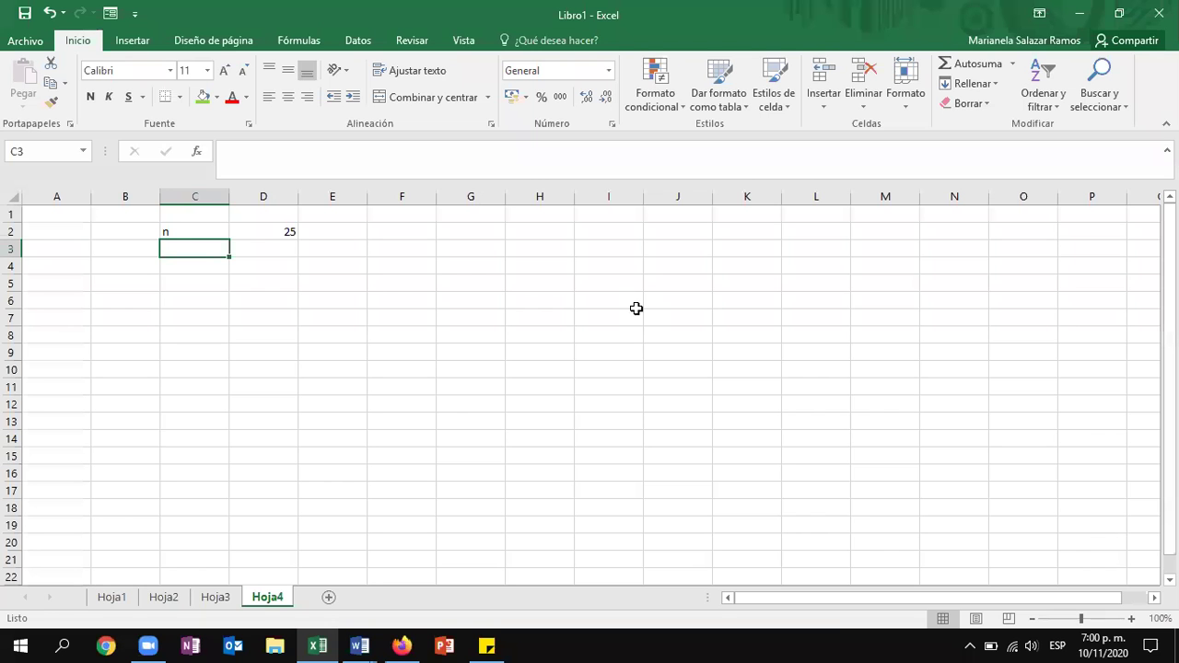
type("p (descontento")
key("Tab")
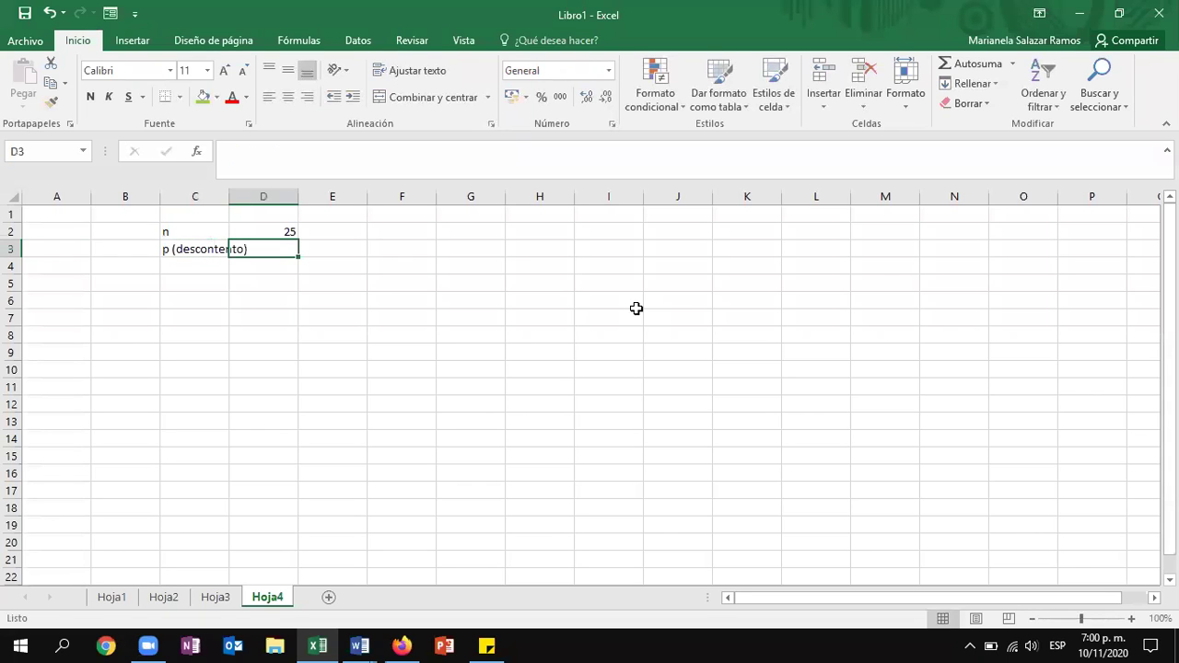
type("20%")
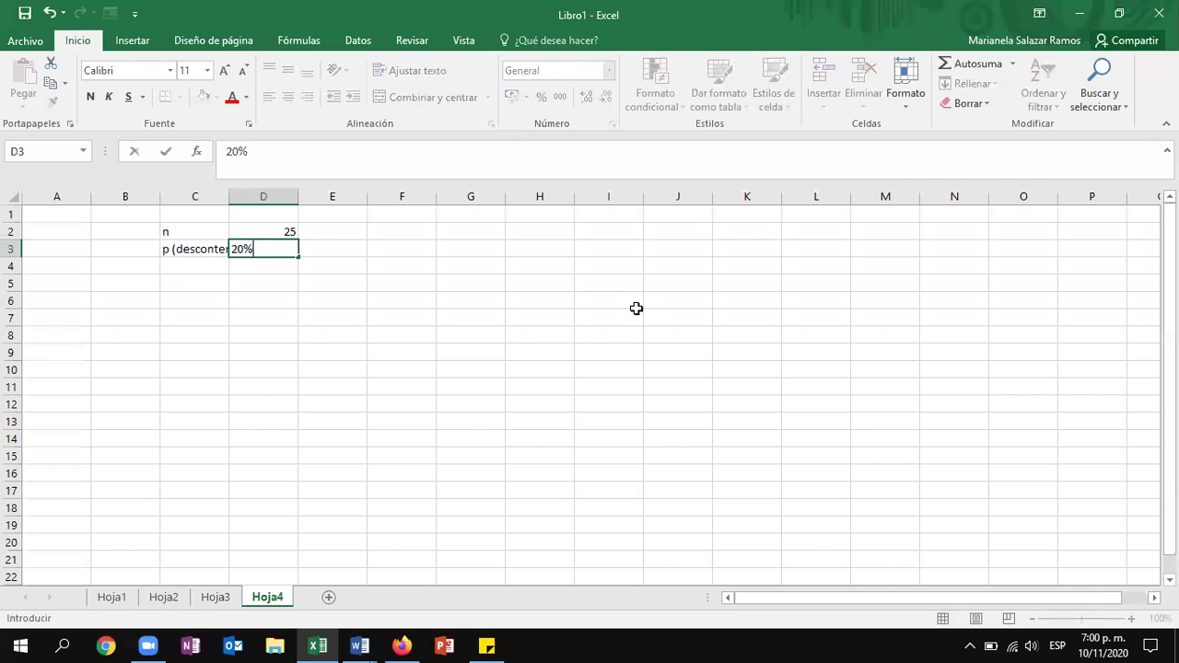
type("=1/5")
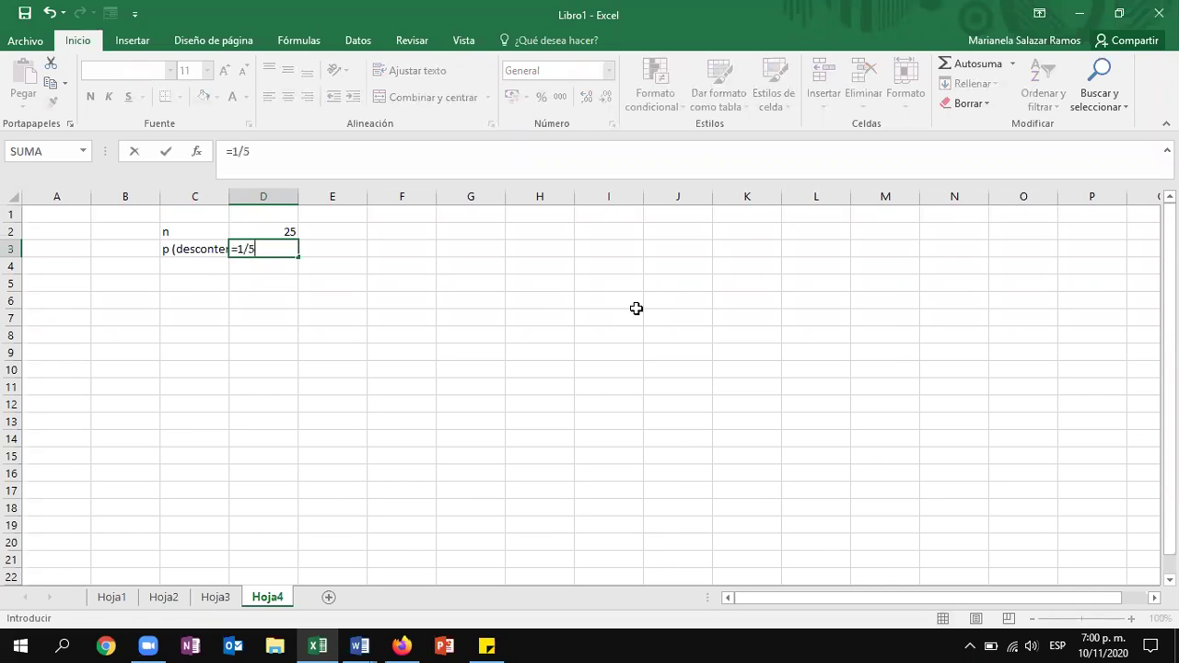
key("Return")
key("Up")
key("Right")
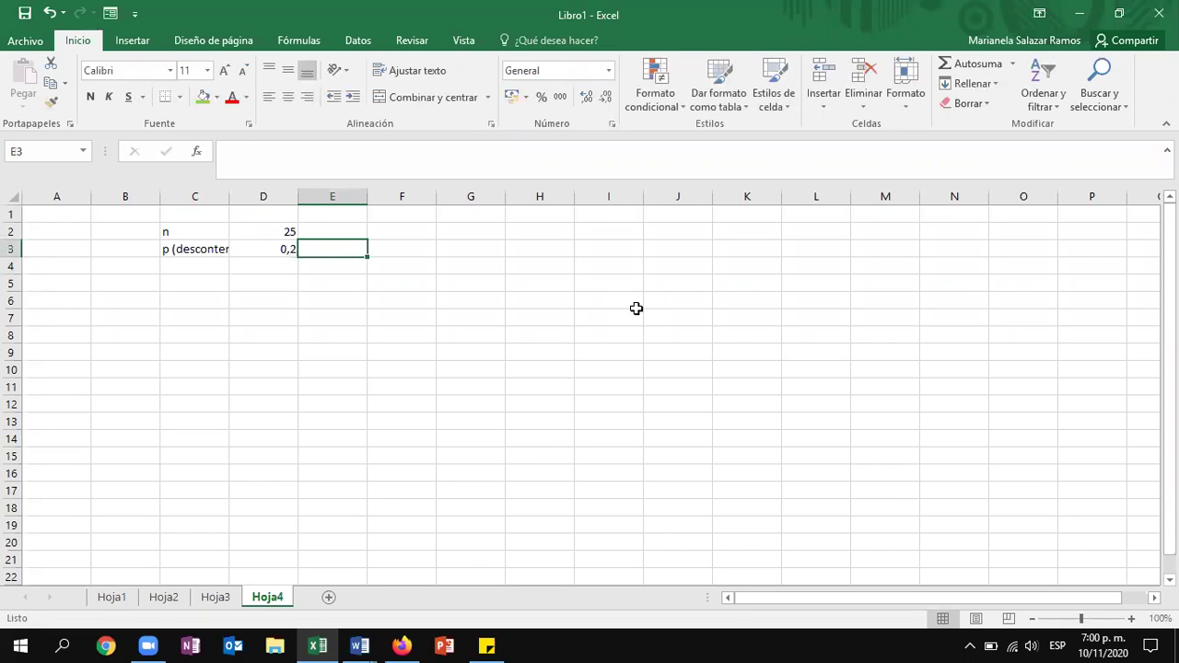
- Format D3 as a percentage and fit column C to its longest label
left_click(270, 250)
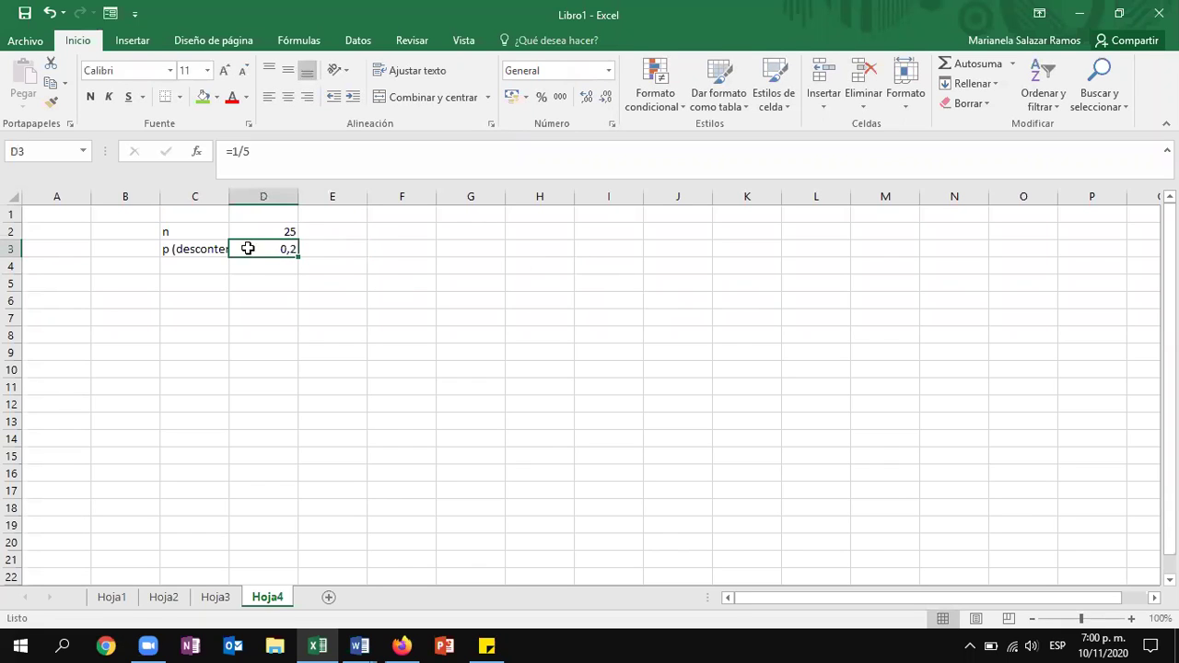
left_click(540, 96)
double_click(230, 195)
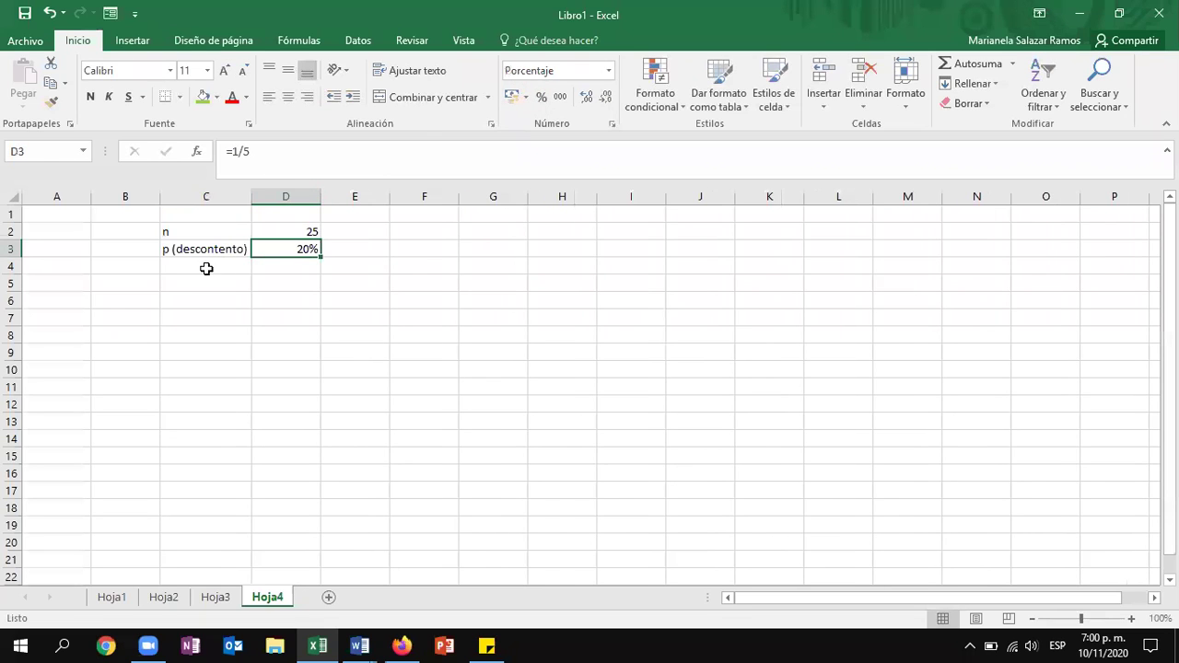
- Label C4 "p(contentos)" below the dissatisfied probability
left_click(205, 266)
type("p(cont")
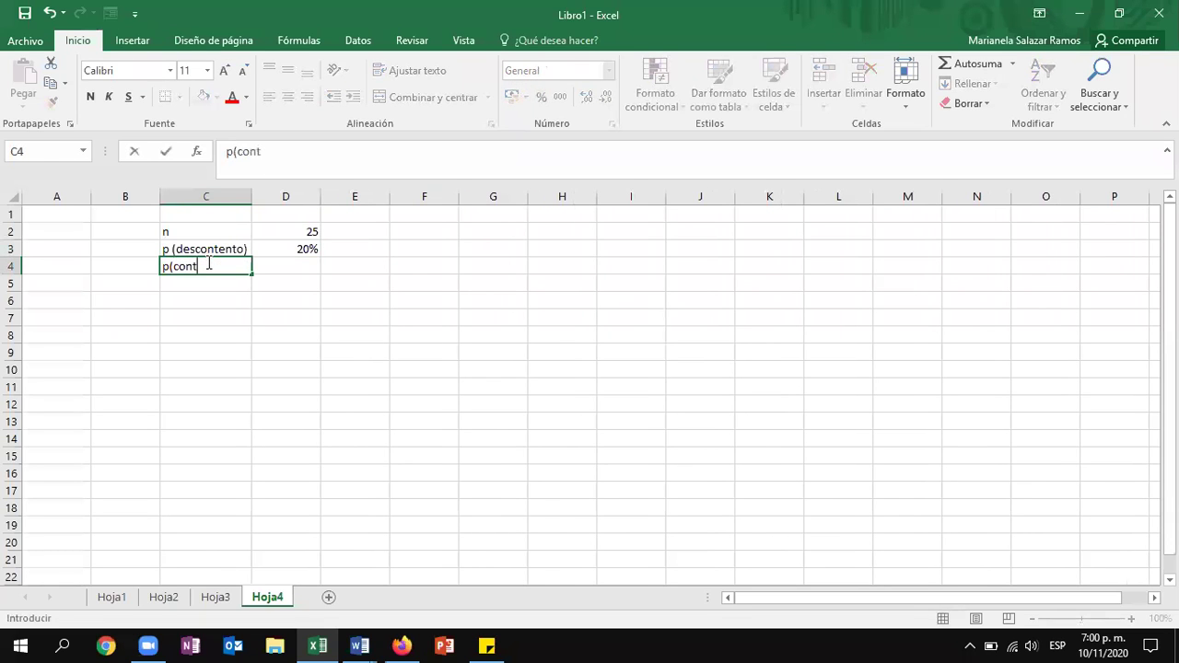
type("entos")
key("Tab")
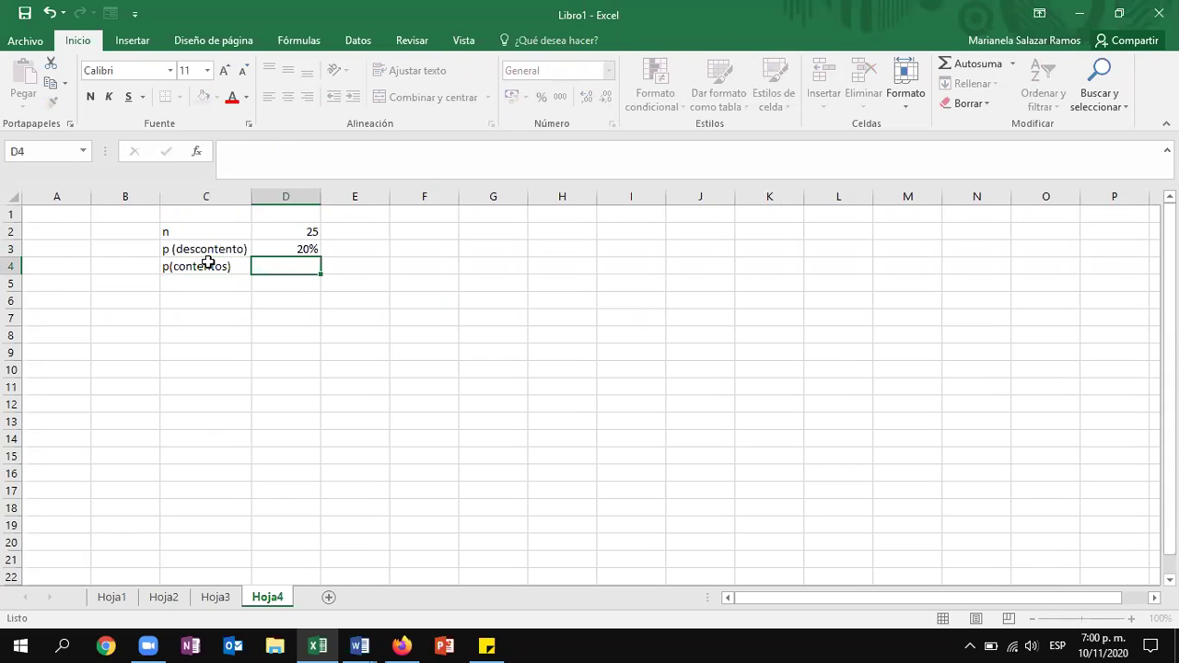
- Set the probability in D3 to 20% and the one in D4 to 80%
type("80")
key("Up")
type("5")
key("BackSpace")
type("20")
key("Return")
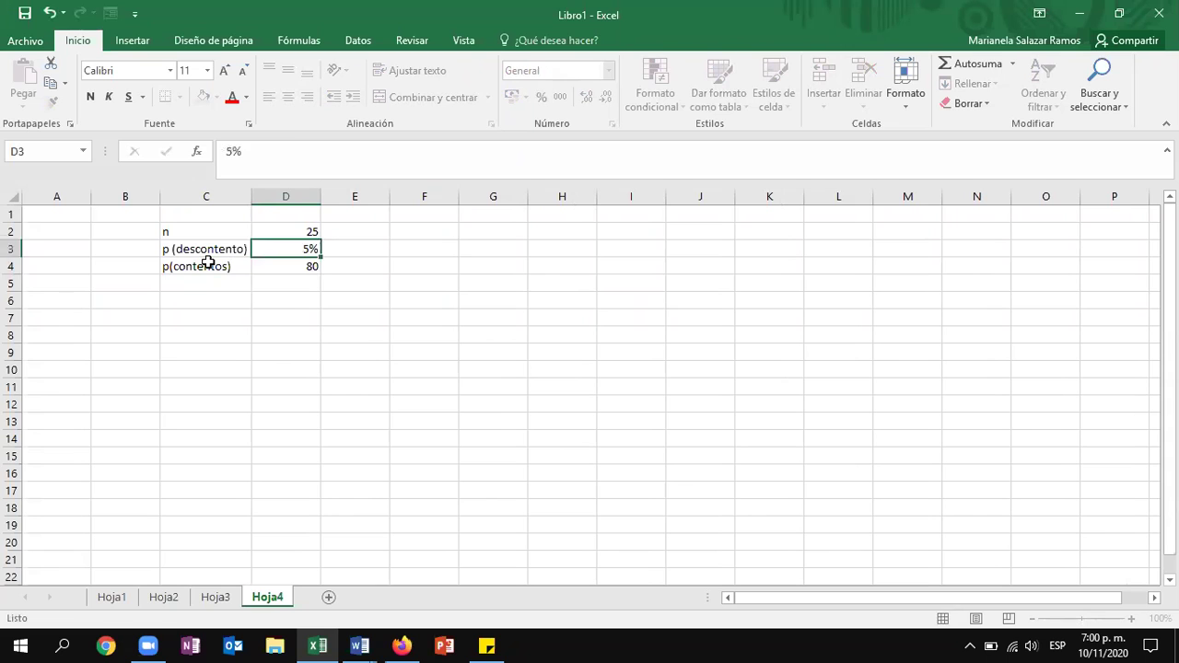
type("80%")
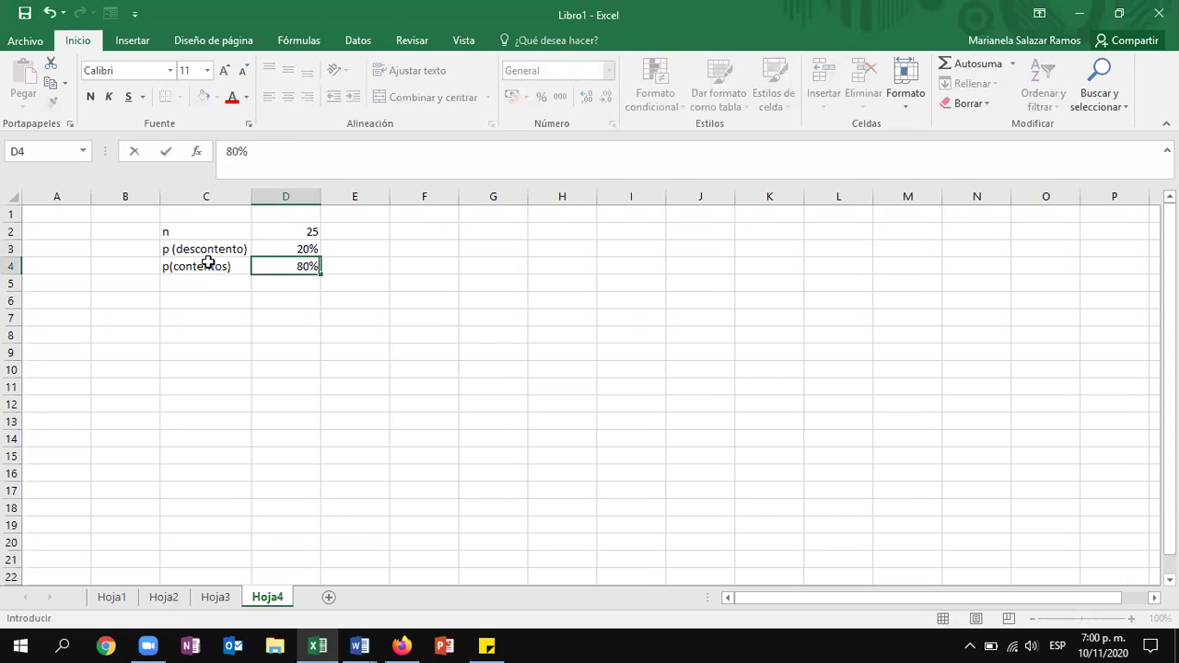
key("Return")
key("Down")
key("Left")
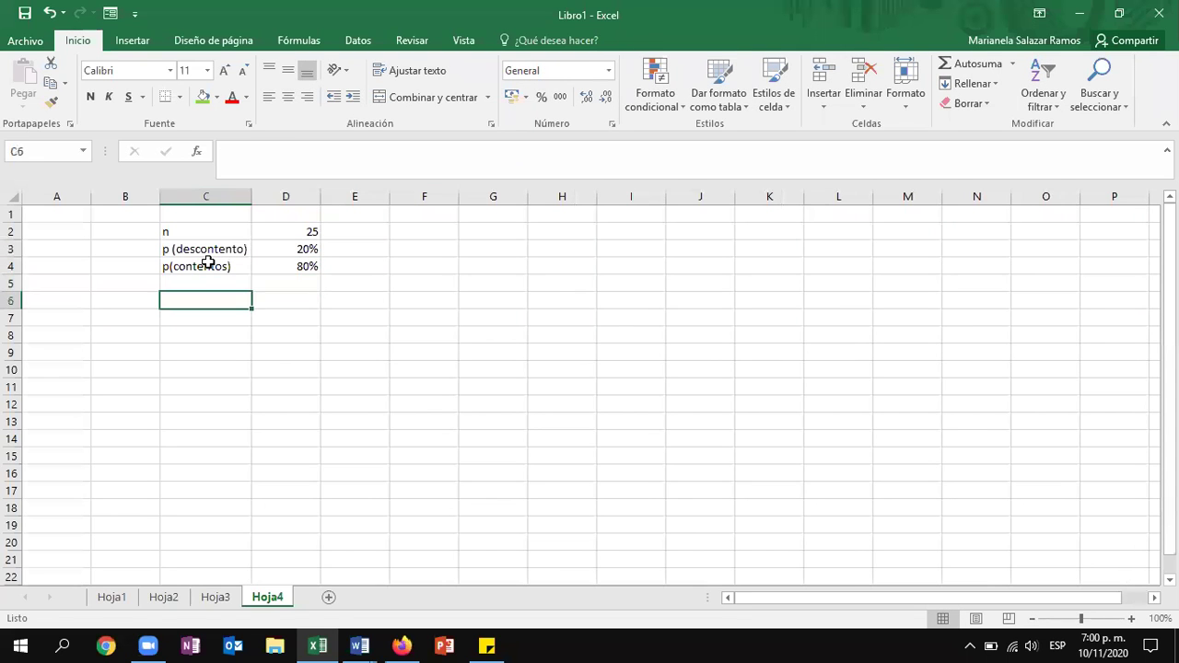
- Check question 1 in the quiz and enter the heading x in C6 of the worksheet
key("alt+Tab")
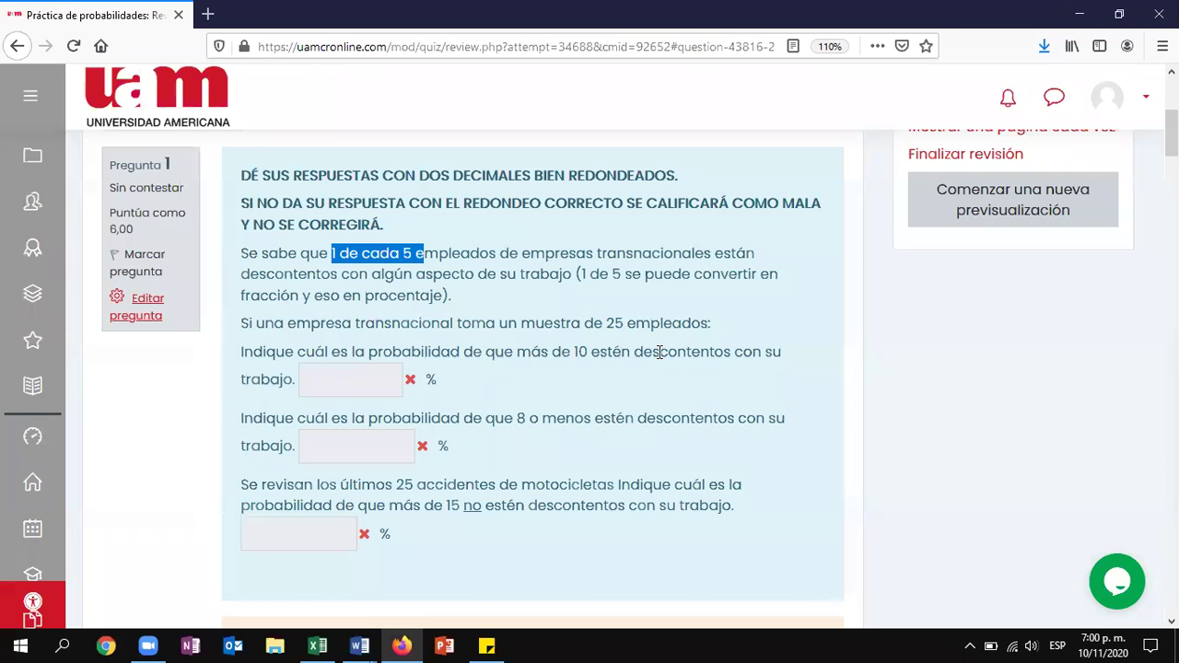
key("alt+Tab")
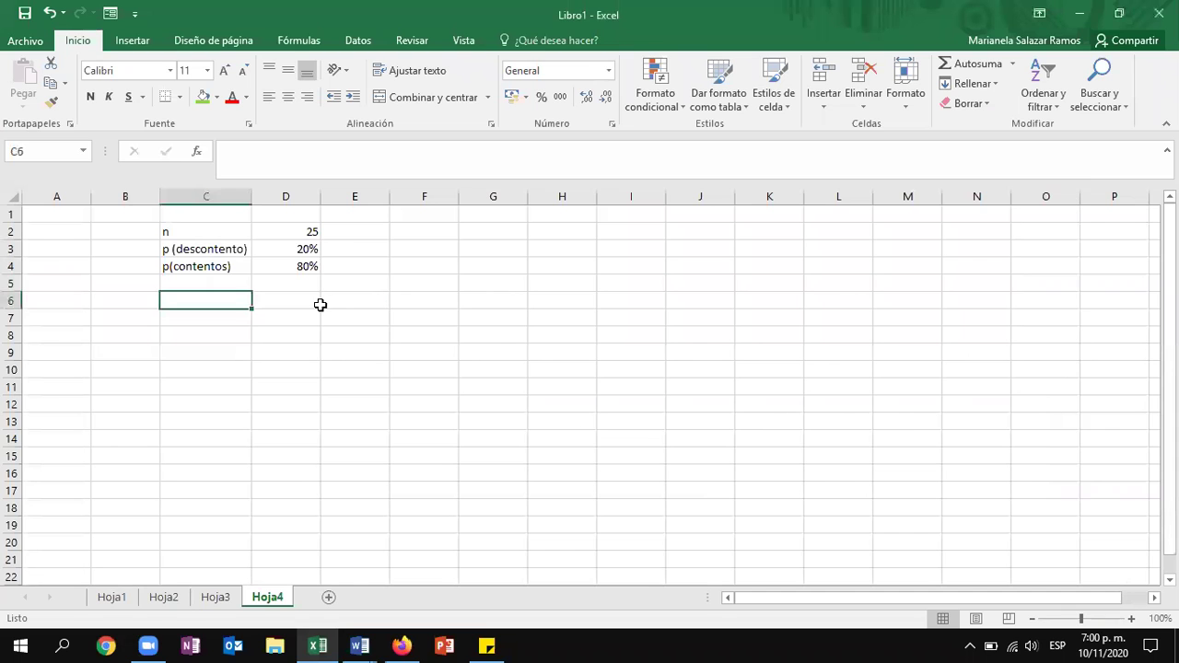
type("x")
key("Return")
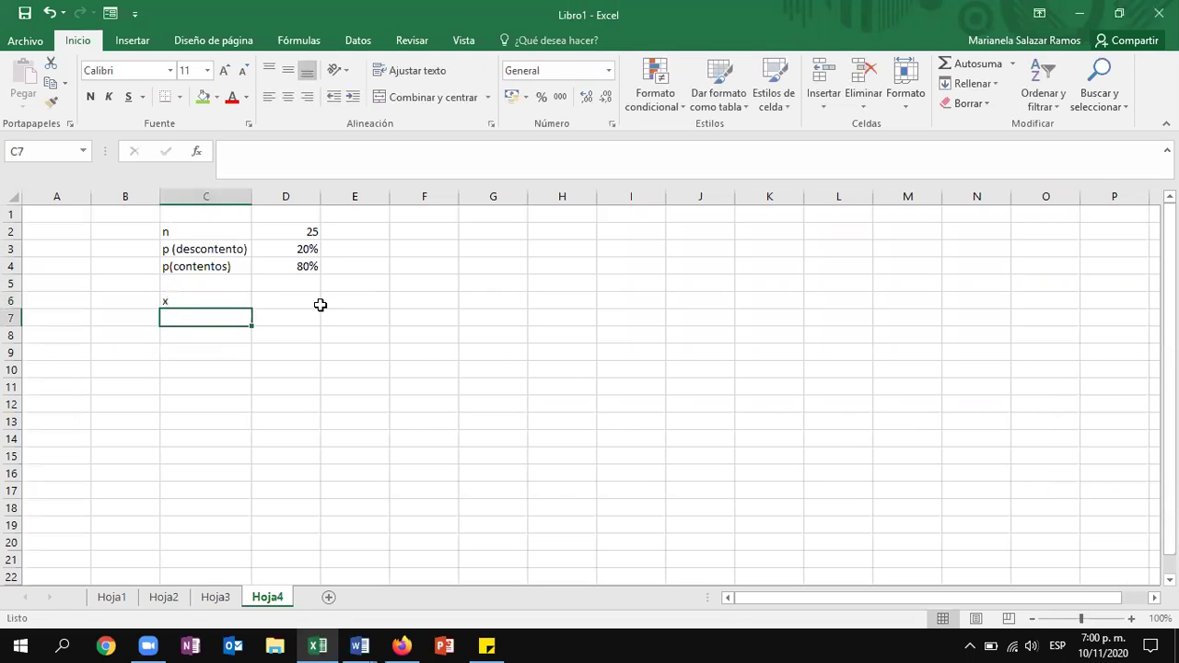
- List the x values from 0 to 25 in consecutive cells of column C, starting at C7
type("0")
key("Return")
type("1")
key("Return")
type("2")
key("Return")
left_click_drag(232, 334, 239, 484)
scroll(329, 219, "up", 5)
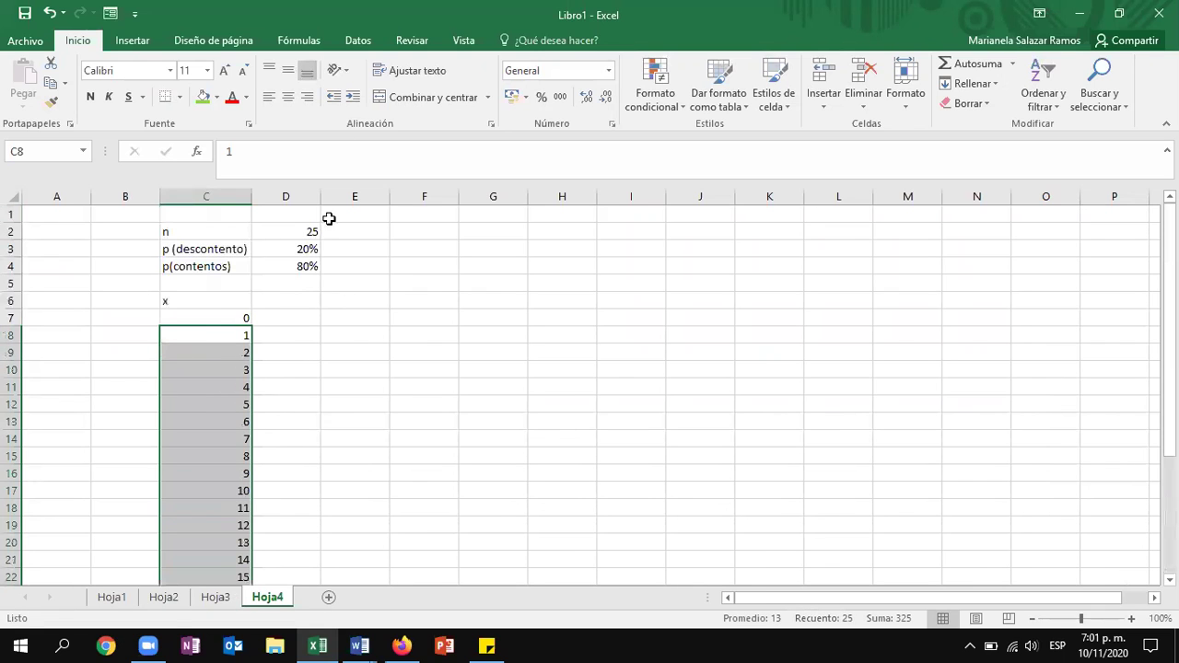
- Center the x heading and all the x values in column C
left_click(288, 97)
left_click(225, 311)
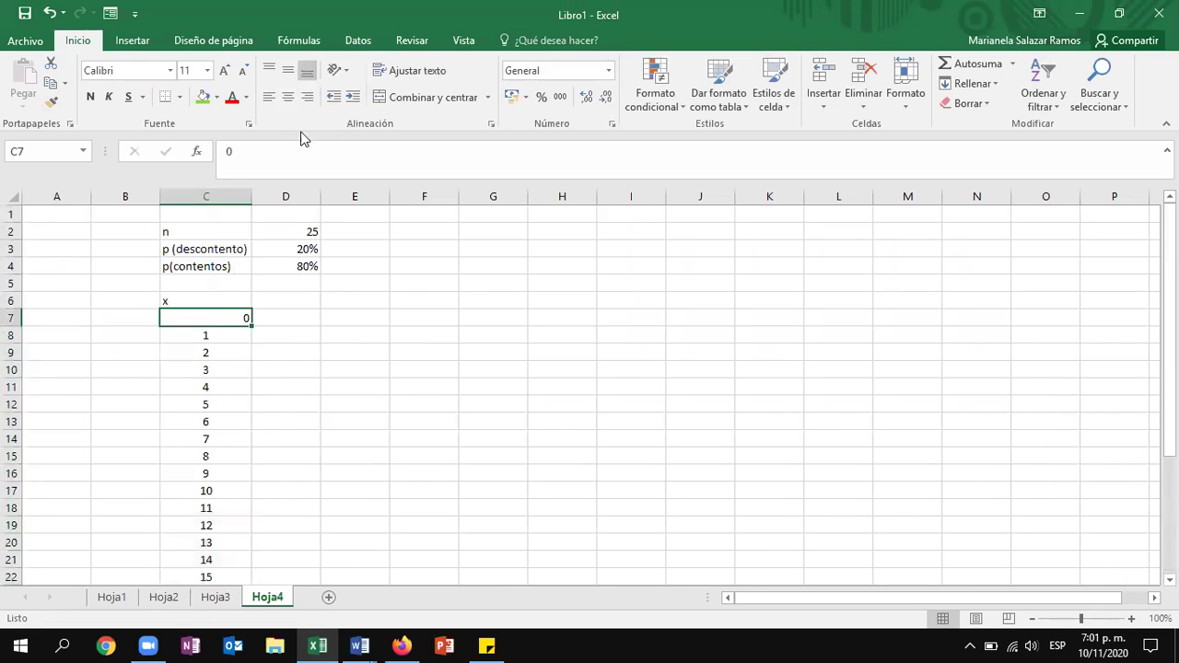
left_click(288, 96)
left_click(225, 299)
left_click(288, 96)
- Check question 1 in the quiz for which employees it asks about, and enter the heading p in D6 of the worksheet
left_click(301, 300)
key("alt+Tab")
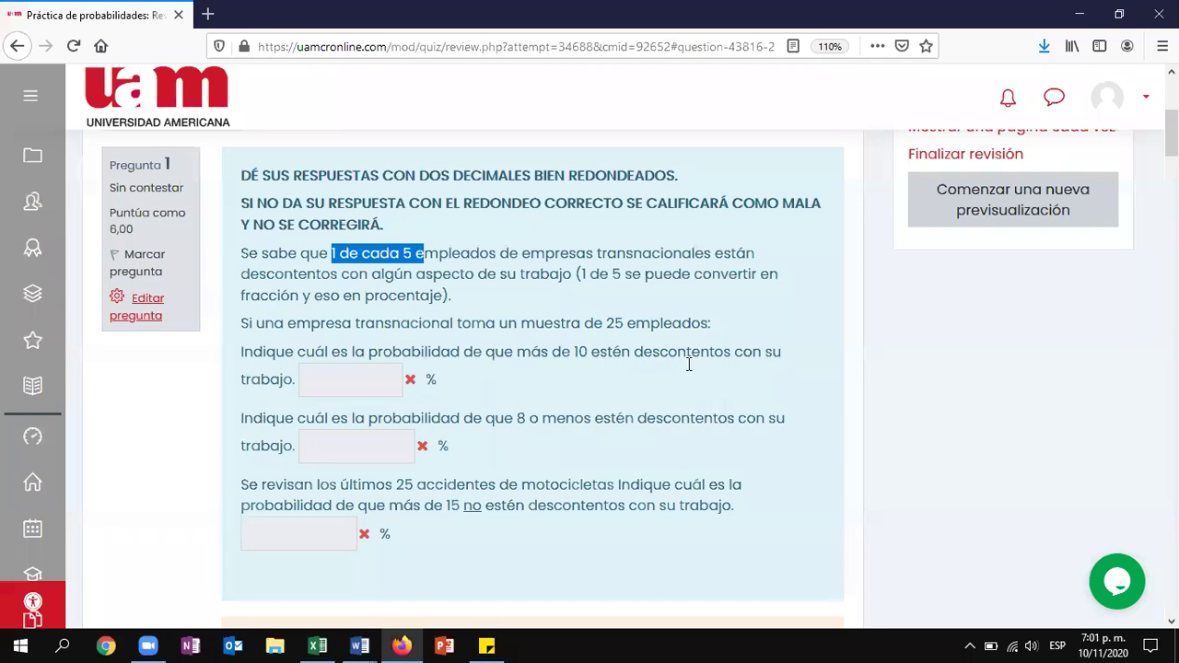
left_click_drag(630, 352, 727, 351)
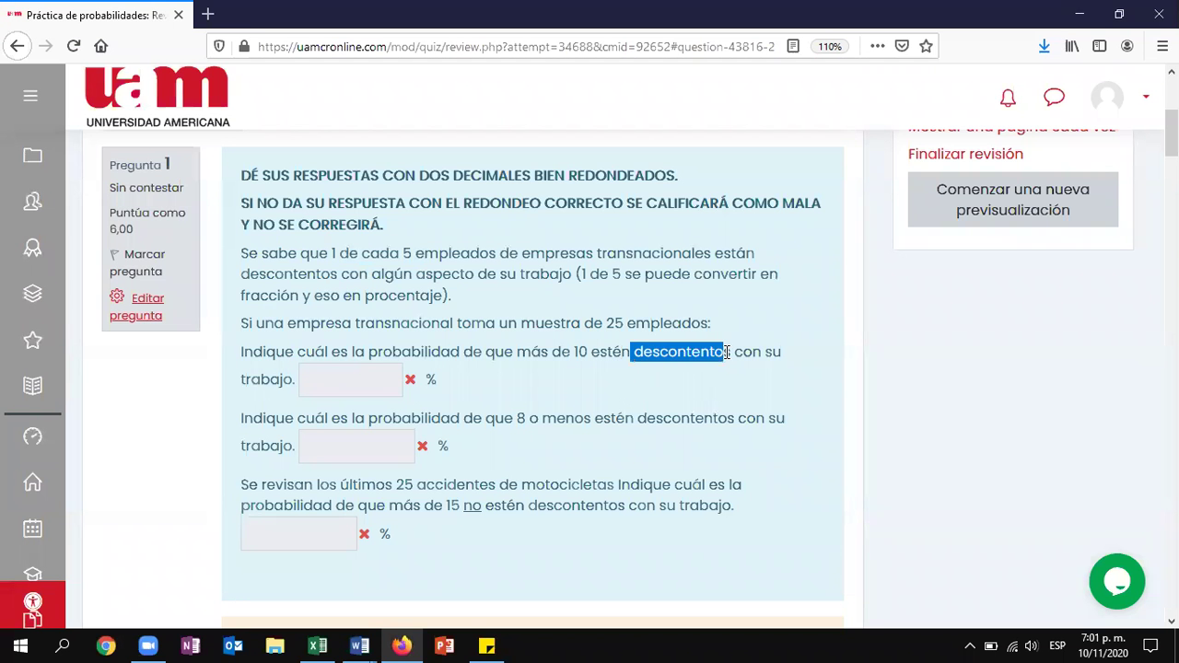
key("alt+Tab")
left_click_drag(221, 250, 311, 249)
left_click(308, 302)
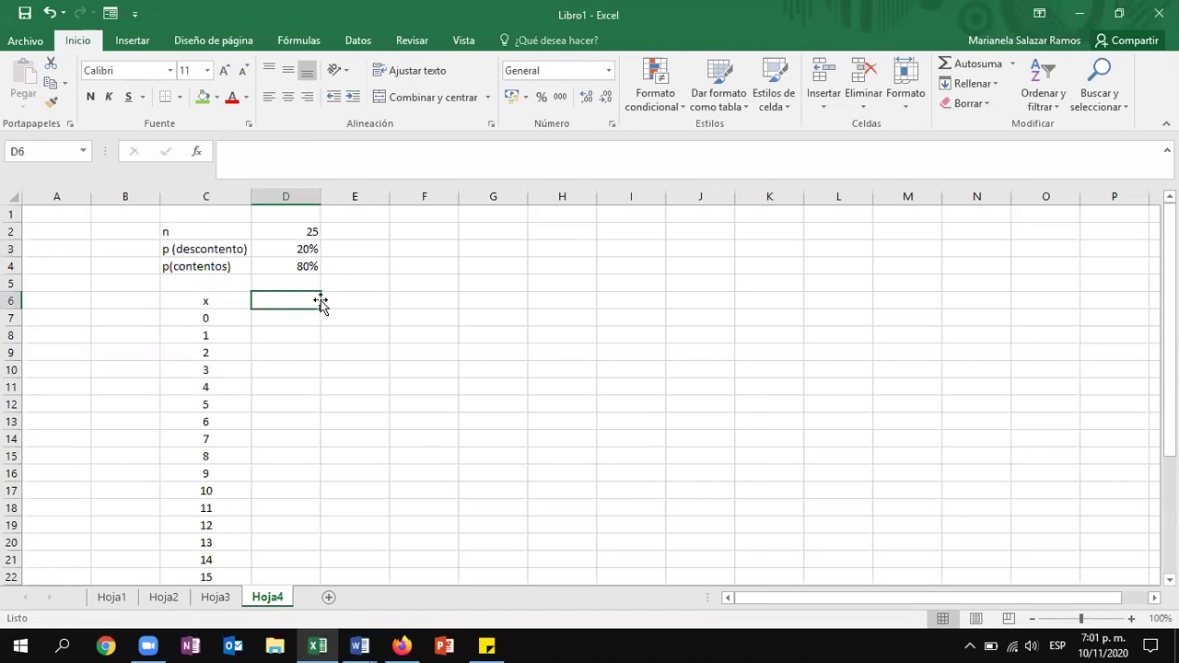
type("p")
key("Return")
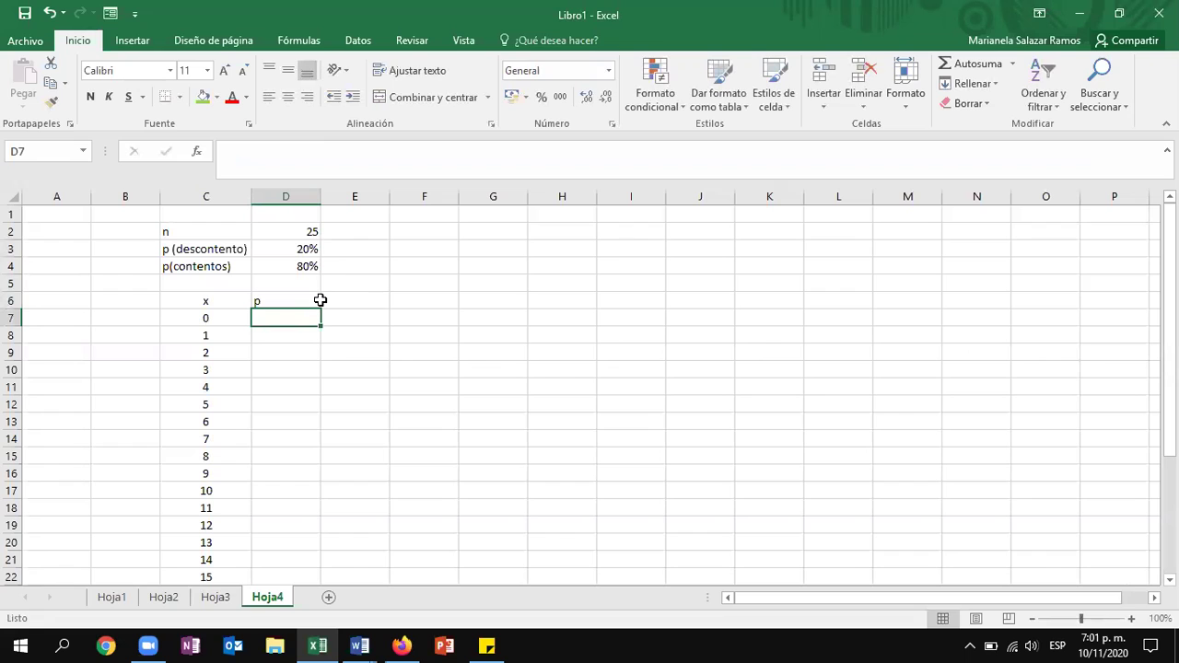
- Fill the p column with 20% beside every x value, from D7 to D32
type("20%")
key("Return")
type("20%")
key("Return")
left_click_drag(304, 318, 321, 340)
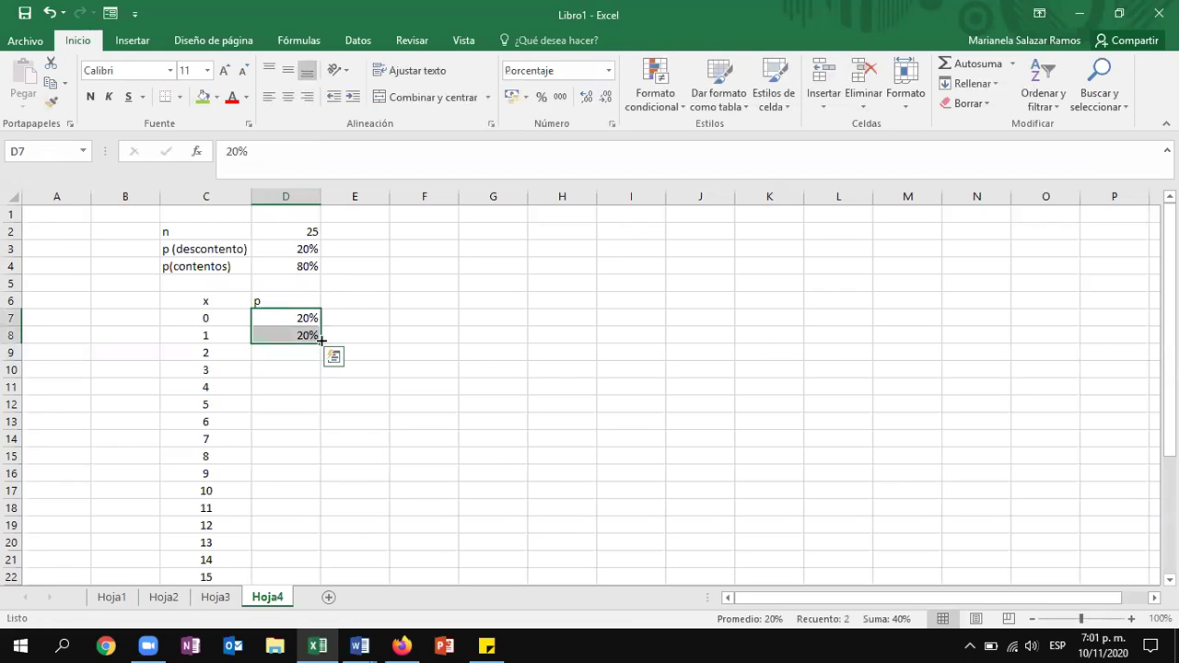
double_click(321, 340)
- Center the 20% values in column D and the p heading above them
left_click(287, 96)
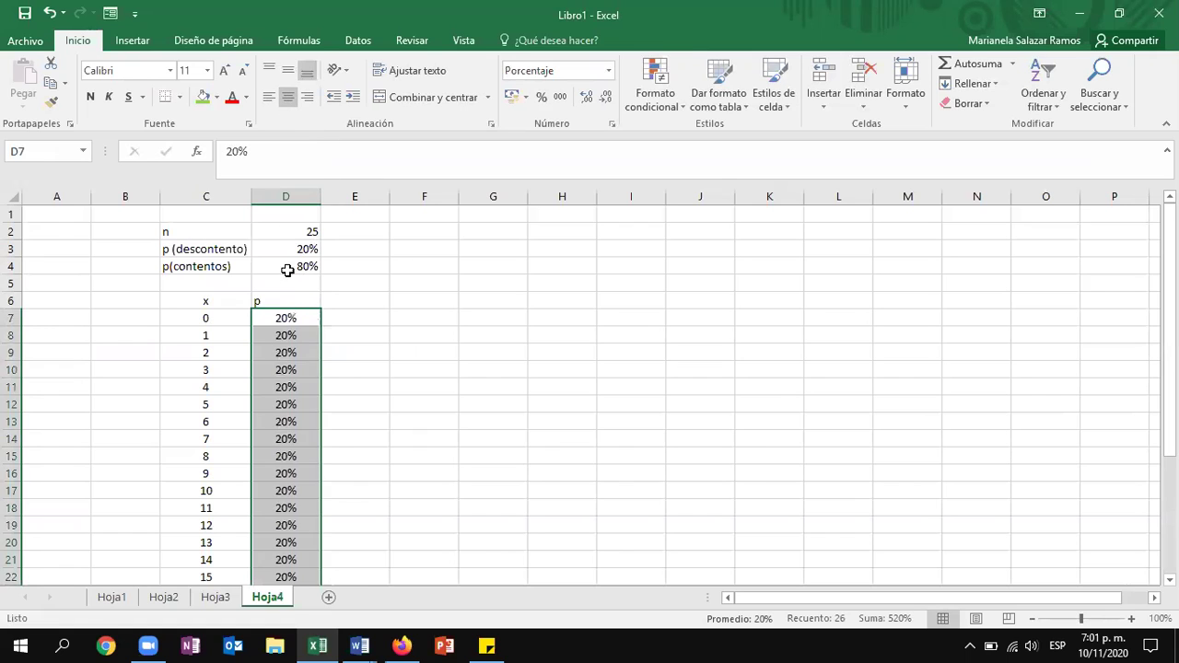
left_click(285, 301)
left_click(288, 97)
- Enter the heading p(x) in E6
left_click(372, 300)
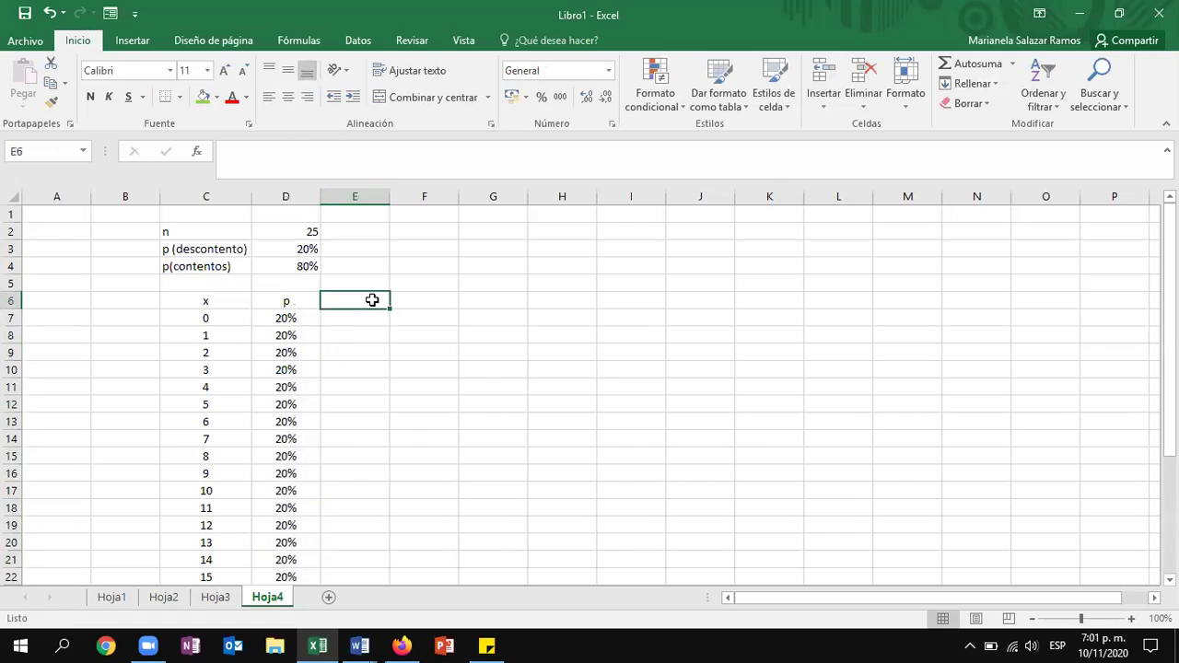
type("p")
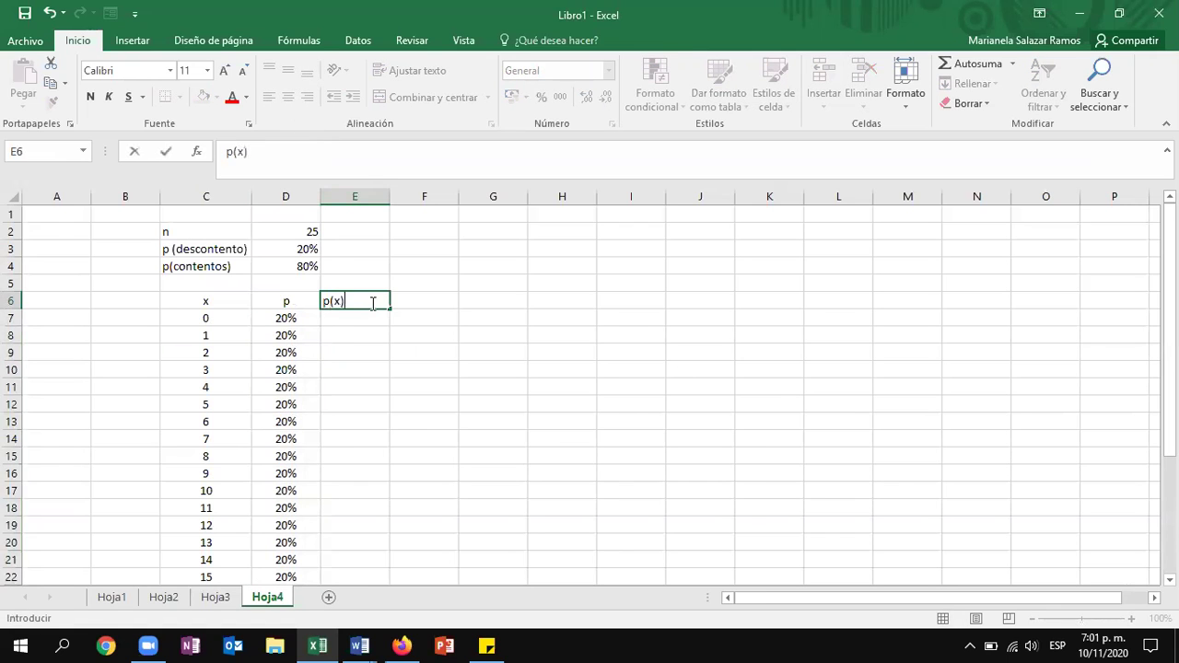
type("(x)")
key("Return")
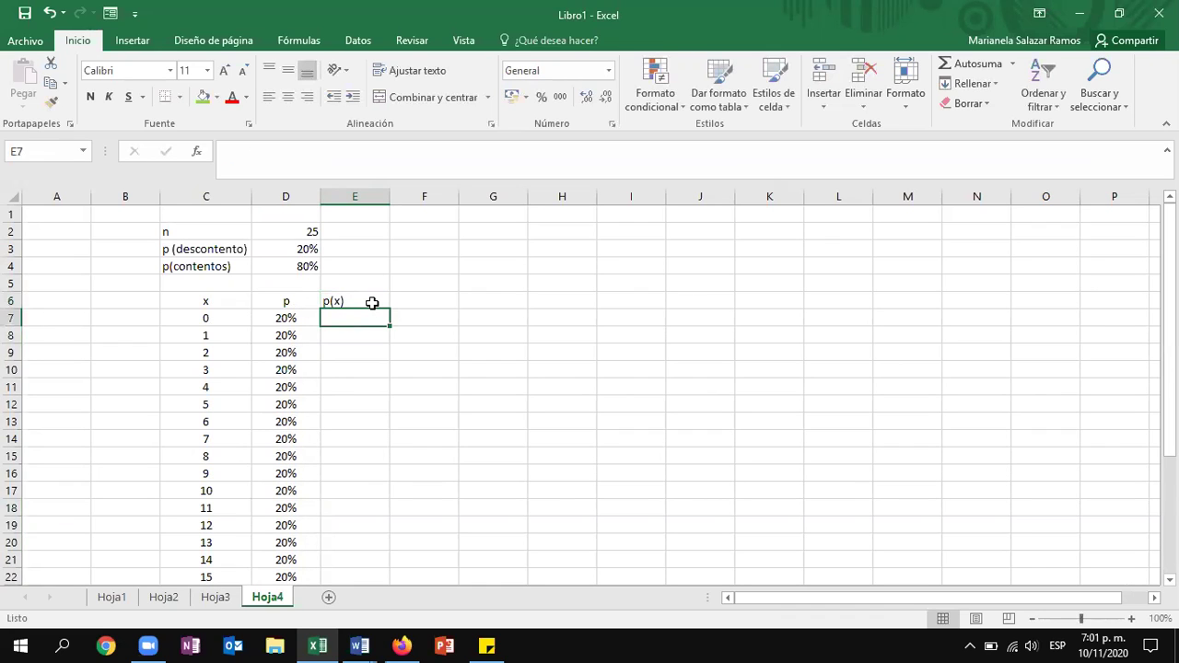
- Compute the binomial probability for x = 0 in E7 with =DISTR.BINOM.N(C7;$D$2;D7;FALSO)
type("=dist")
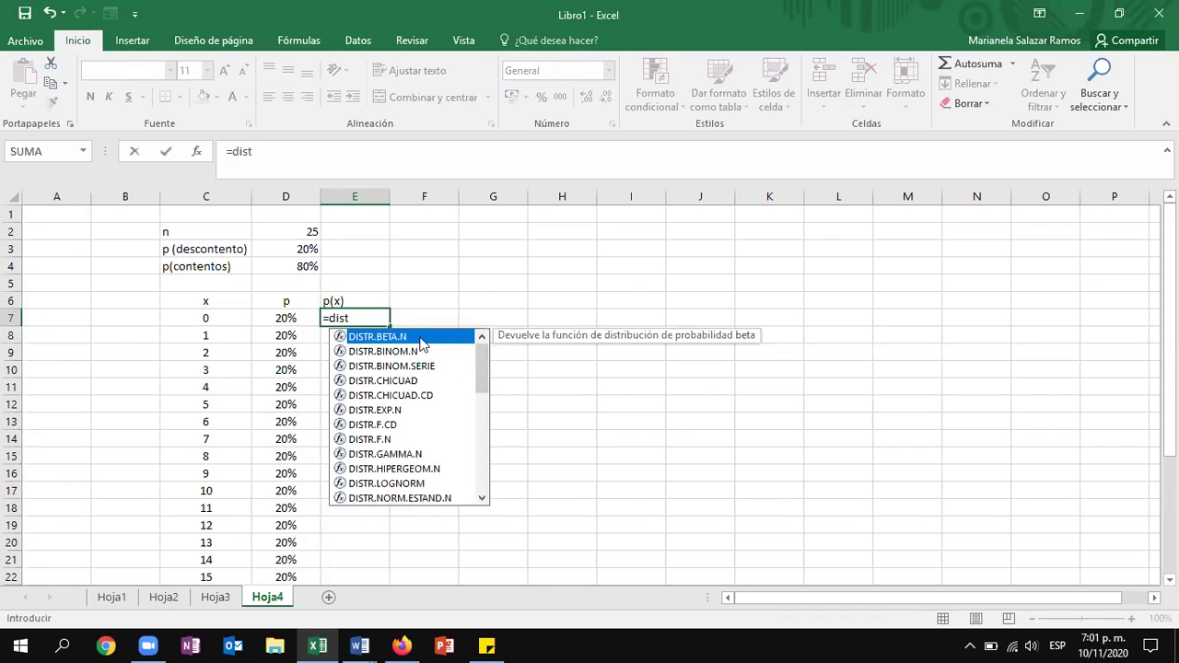
double_click(405, 352)
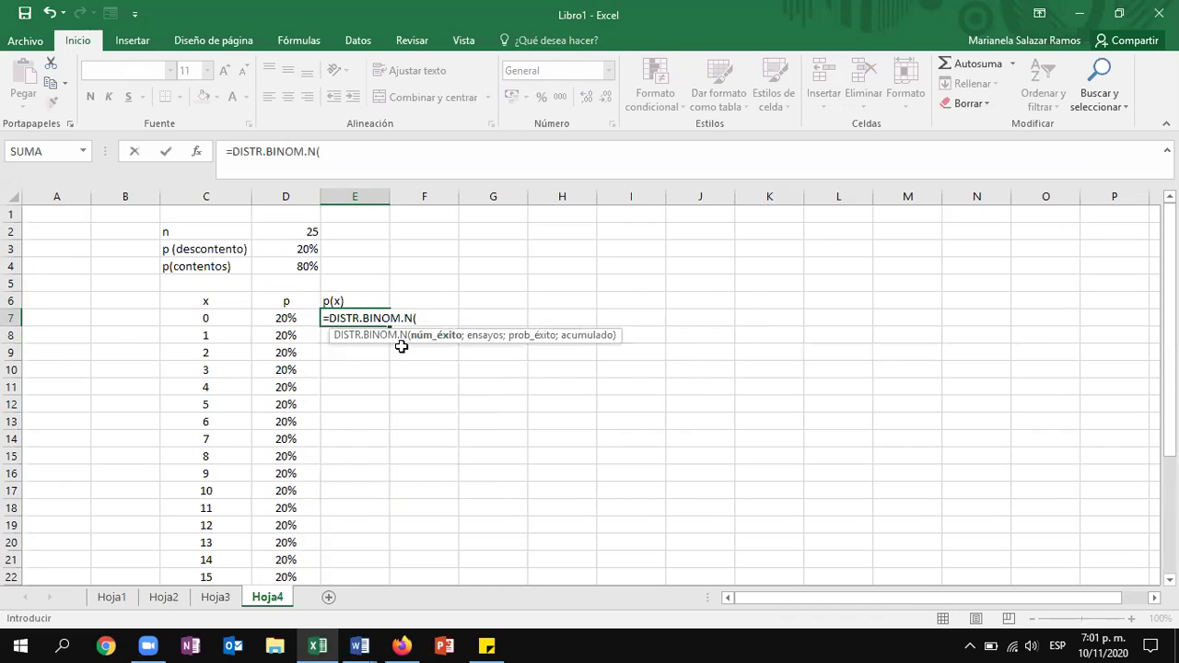
left_click(223, 320)
type(";")
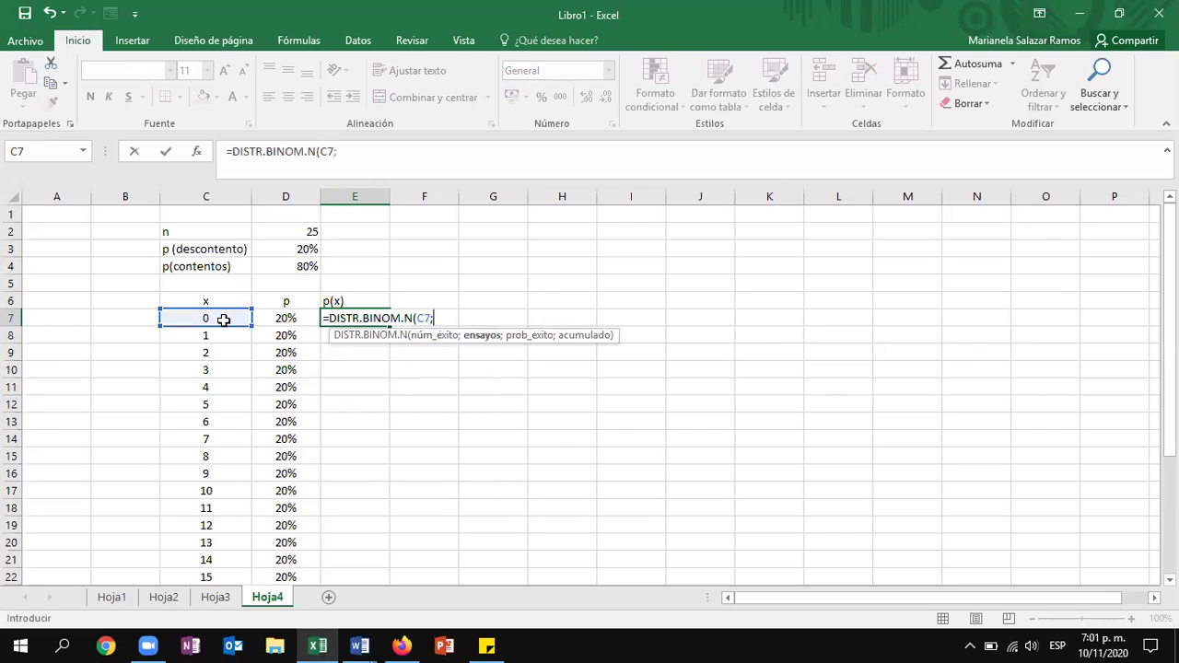
left_click(271, 236)
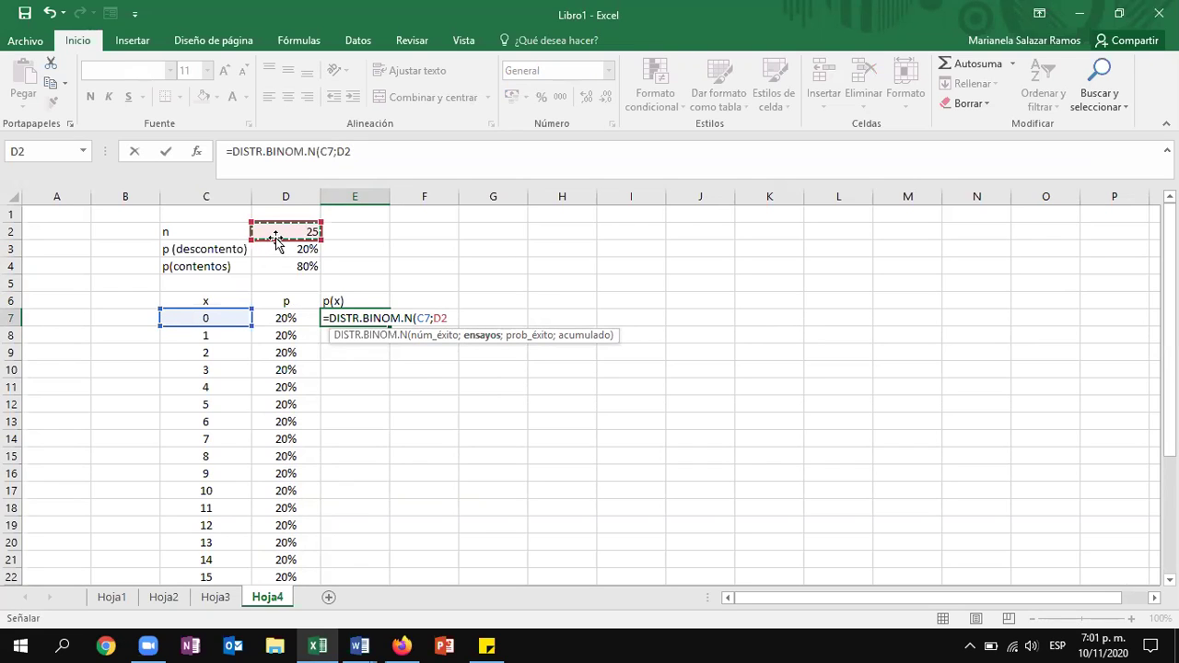
key("F4")
type(";")
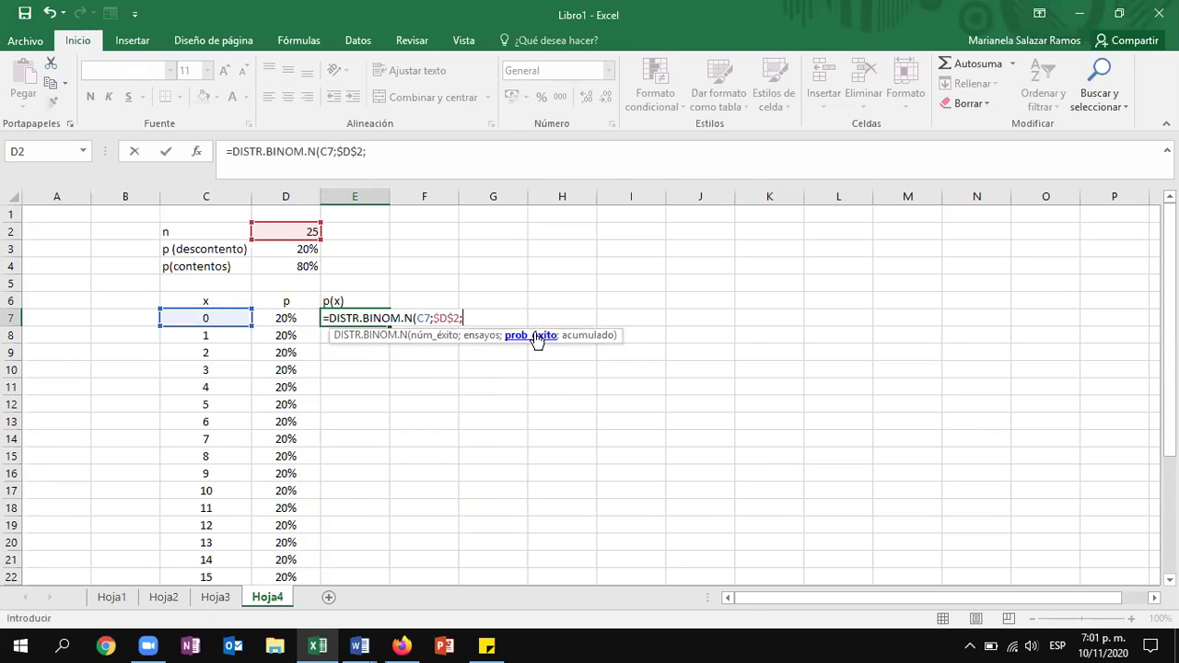
left_click(279, 316)
type(";FALSO)")
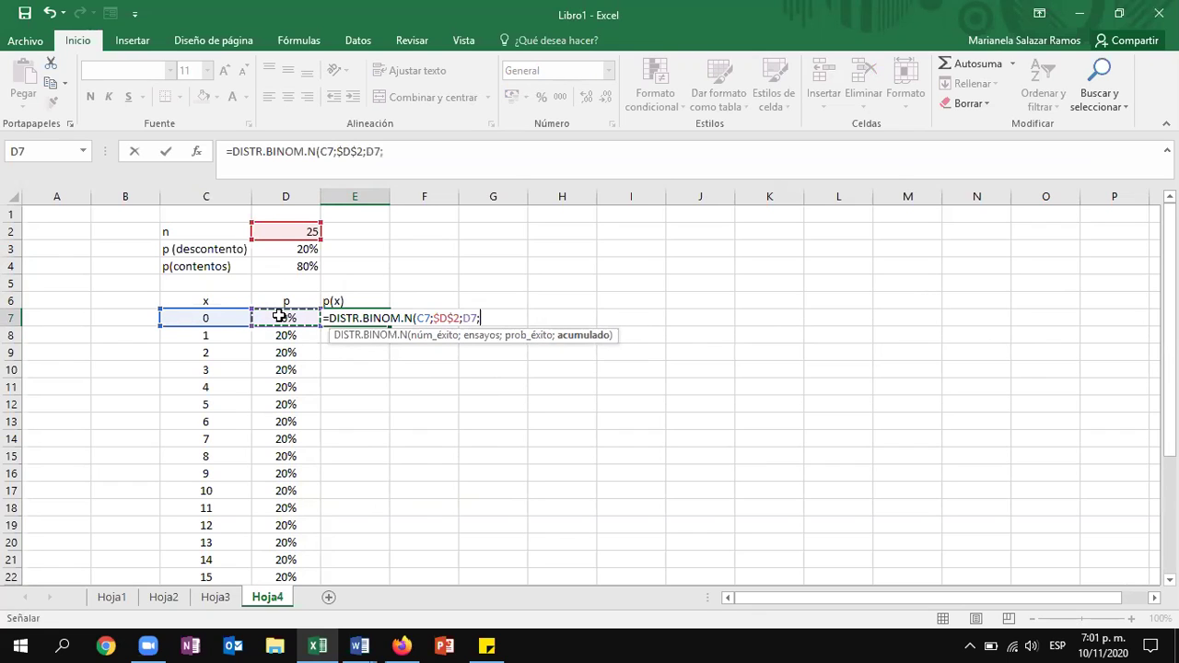
key("Return")
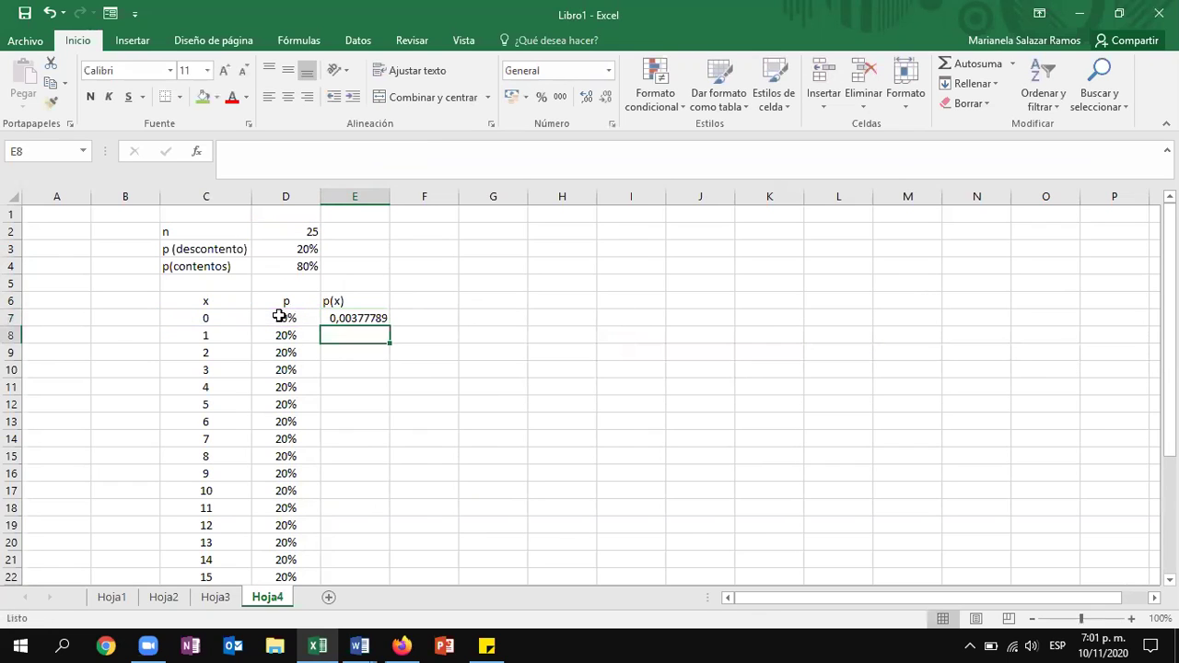
- Format the probability in E7 as a percentage and copy its formula down to E32
left_click(394, 318)
left_click(366, 327)
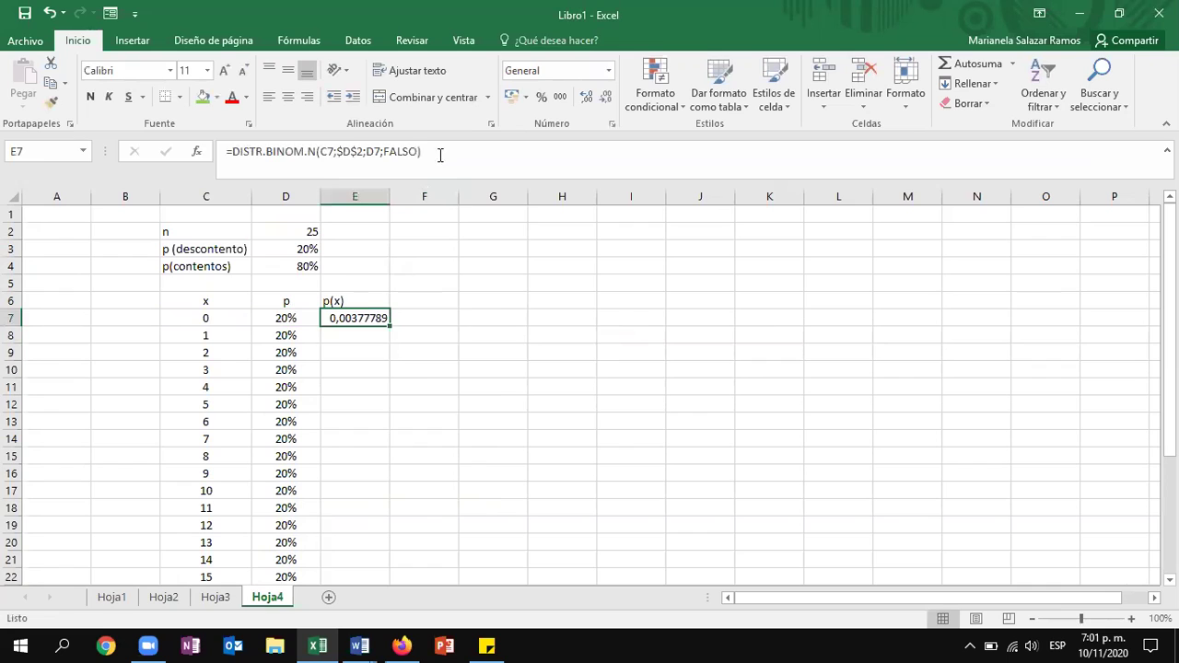
left_click(540, 96)
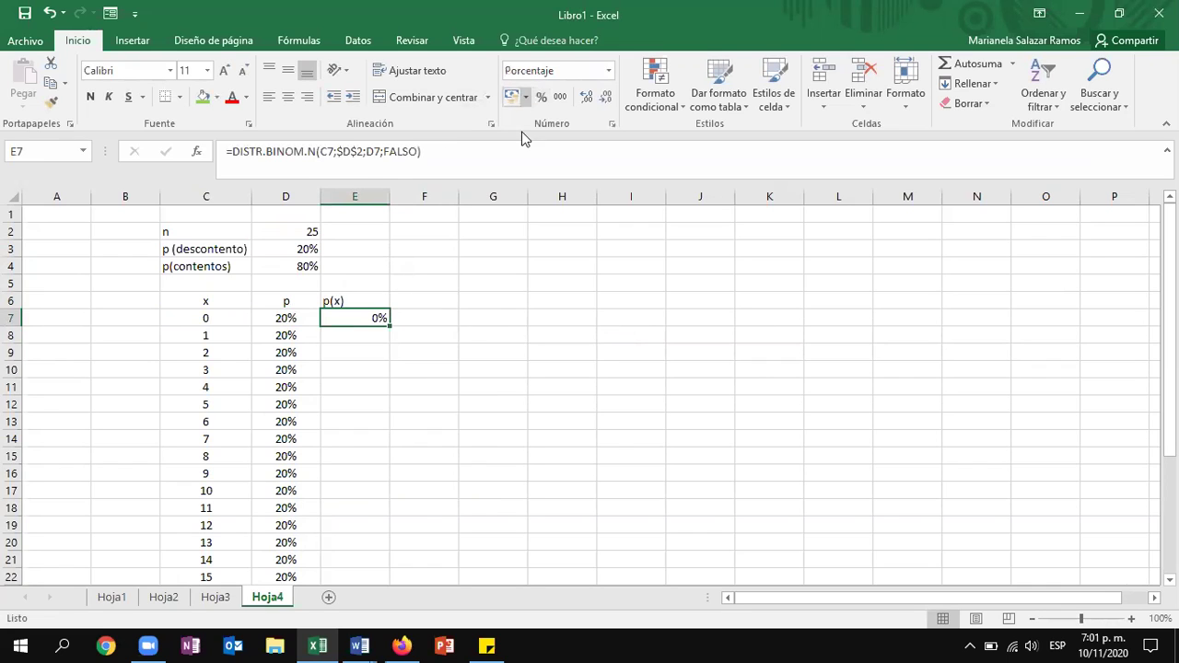
double_click(391, 327)
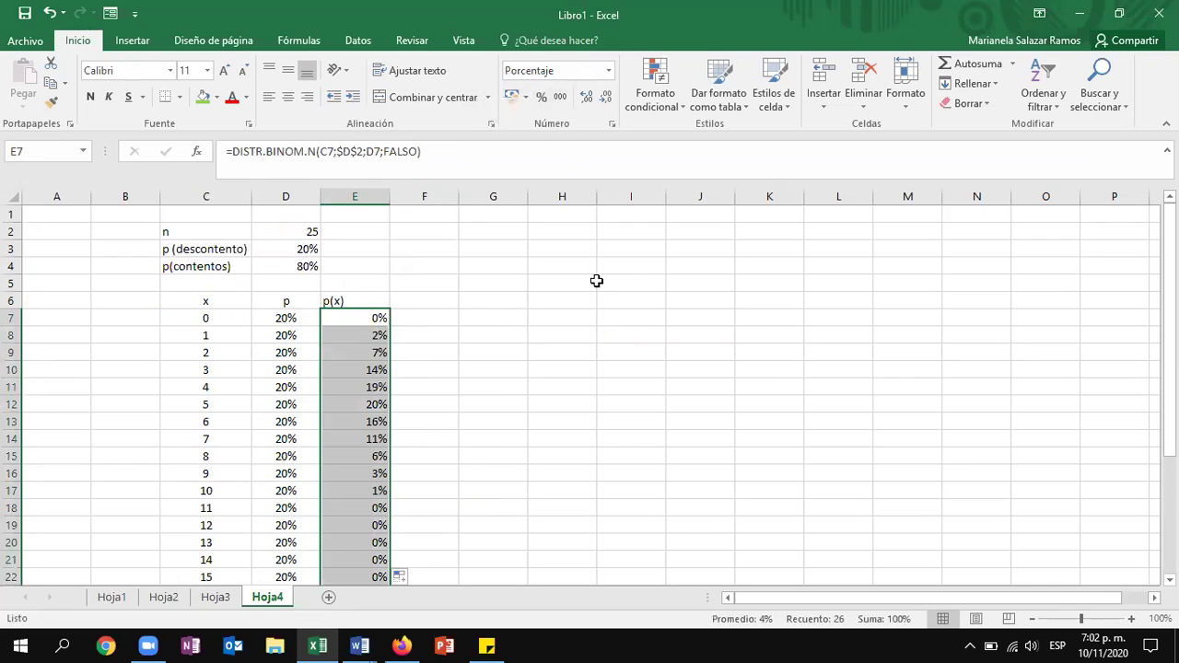
- Check the first part of question 1, select the p(x) values for x = 11 to 25 and show them with five decimals
key("alt+Tab")
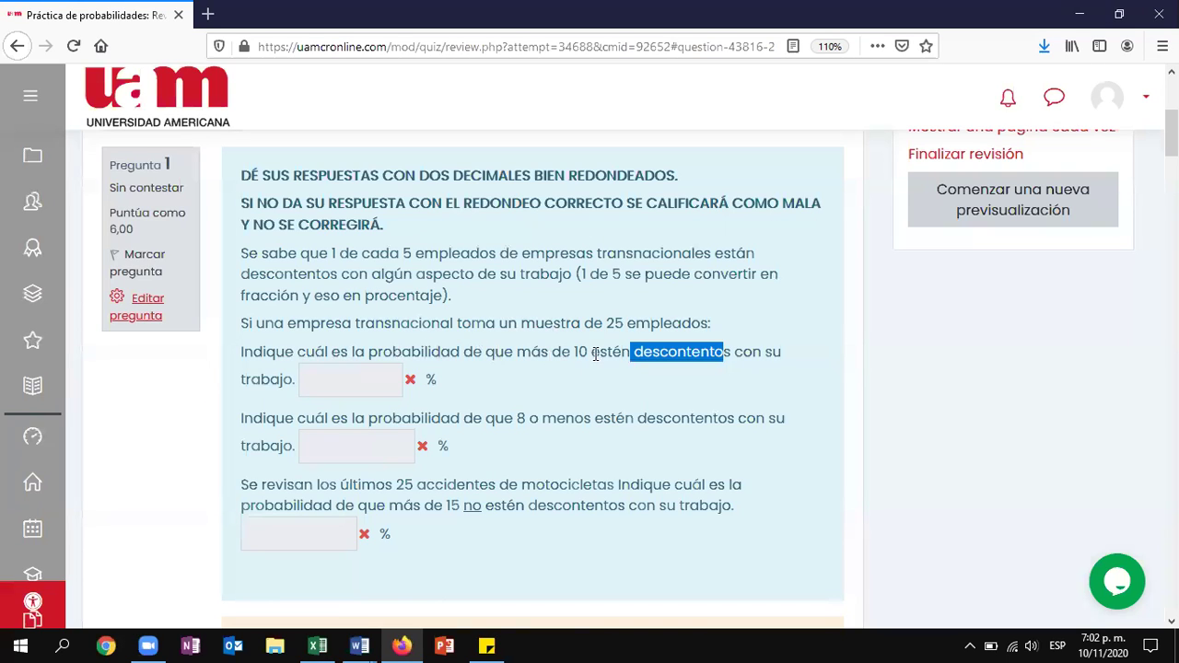
key("alt+Tab")
left_click_drag(230, 485, 331, 488)
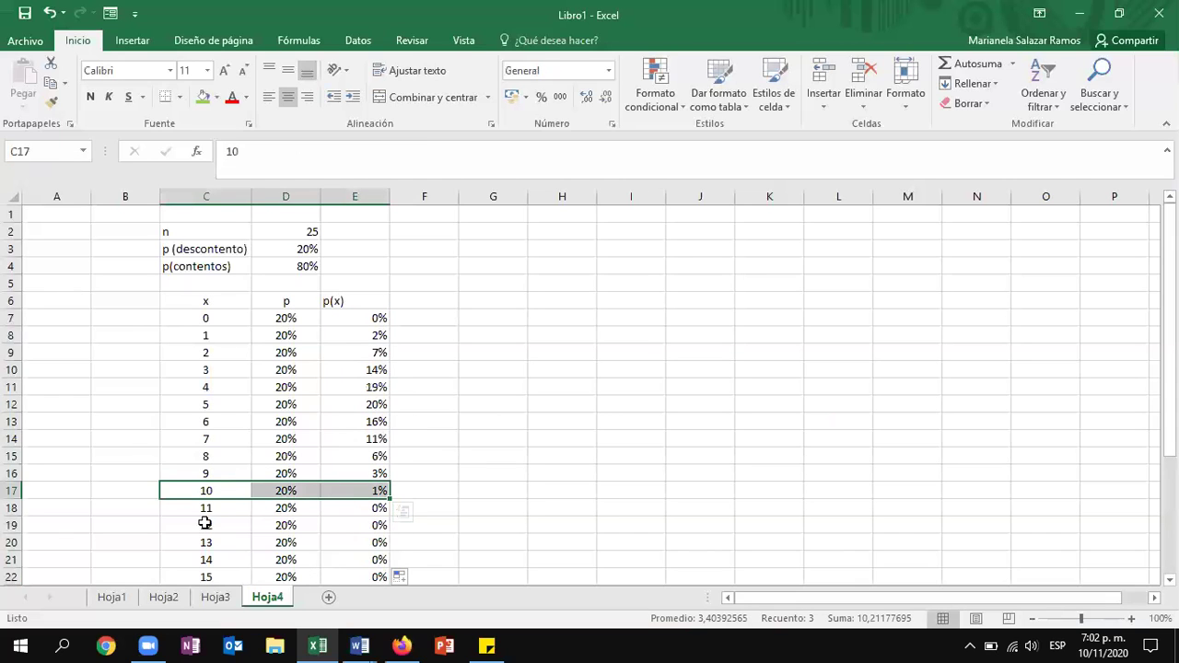
left_click_drag(337, 514, 358, 547)
left_click(584, 99)
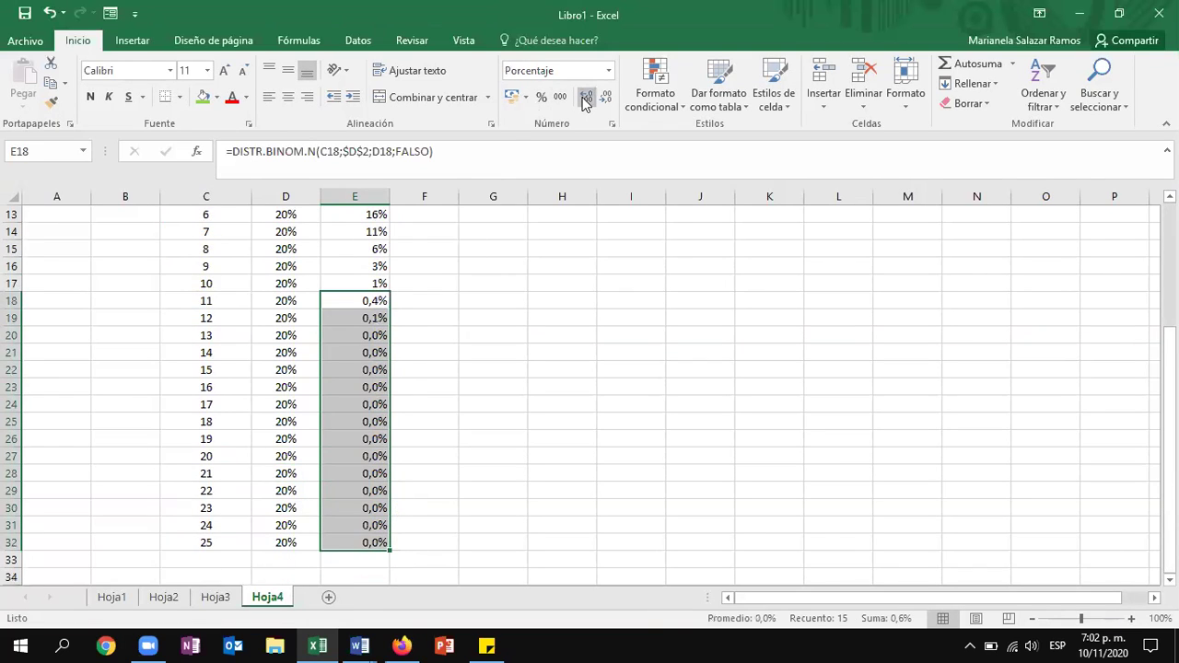
left_click(584, 99)
left_click(584, 100)
left_click(584, 99)
left_click(584, 100)
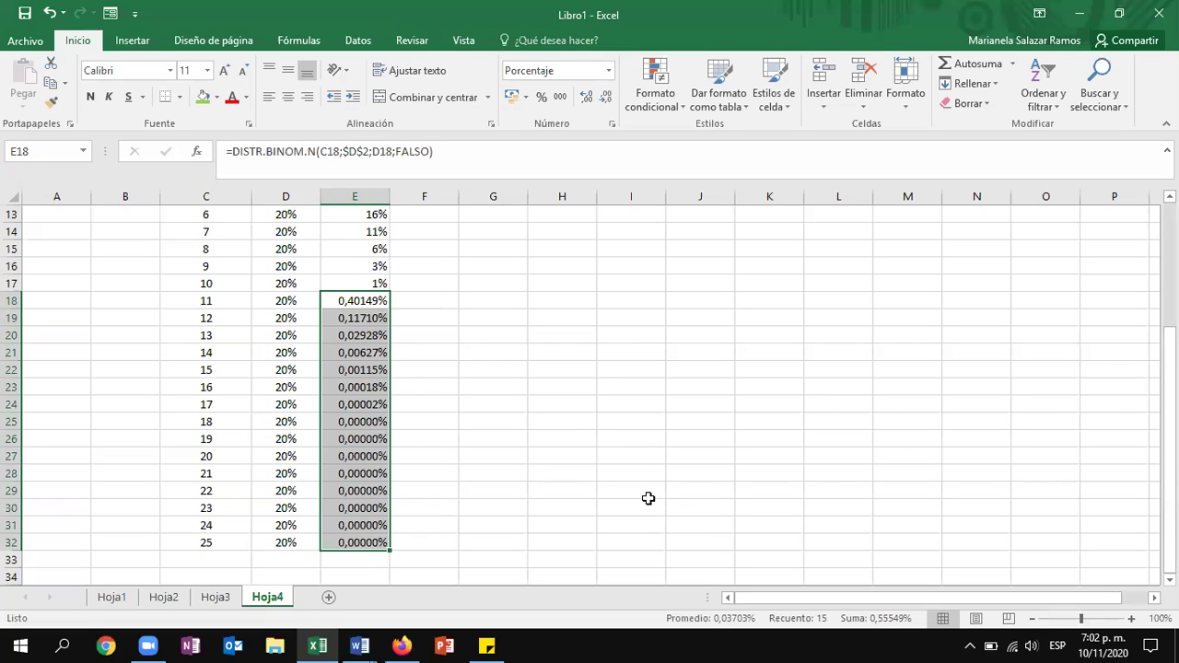
- Check the quiz's correct answer for the probability that more than 10 employees are discontented
mouse_move(364, 516)
scroll(364, 516, "up", 4)
key("alt+Tab")
mouse_move(413, 380)
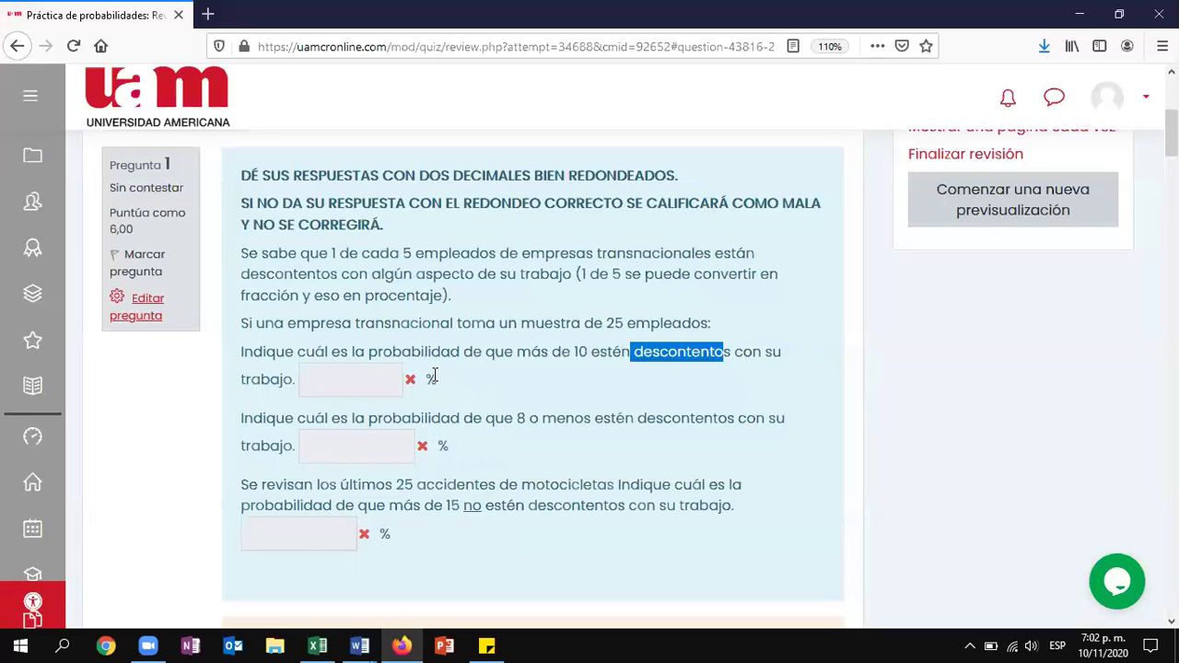
mouse_move(357, 376)
- Get the sum of p(x) for x = 0 to 8 and compare it with the quiz's answer for 8 or fewer discontented
key("alt+Tab")
left_click_drag(213, 456, 374, 316)
left_click(364, 457)
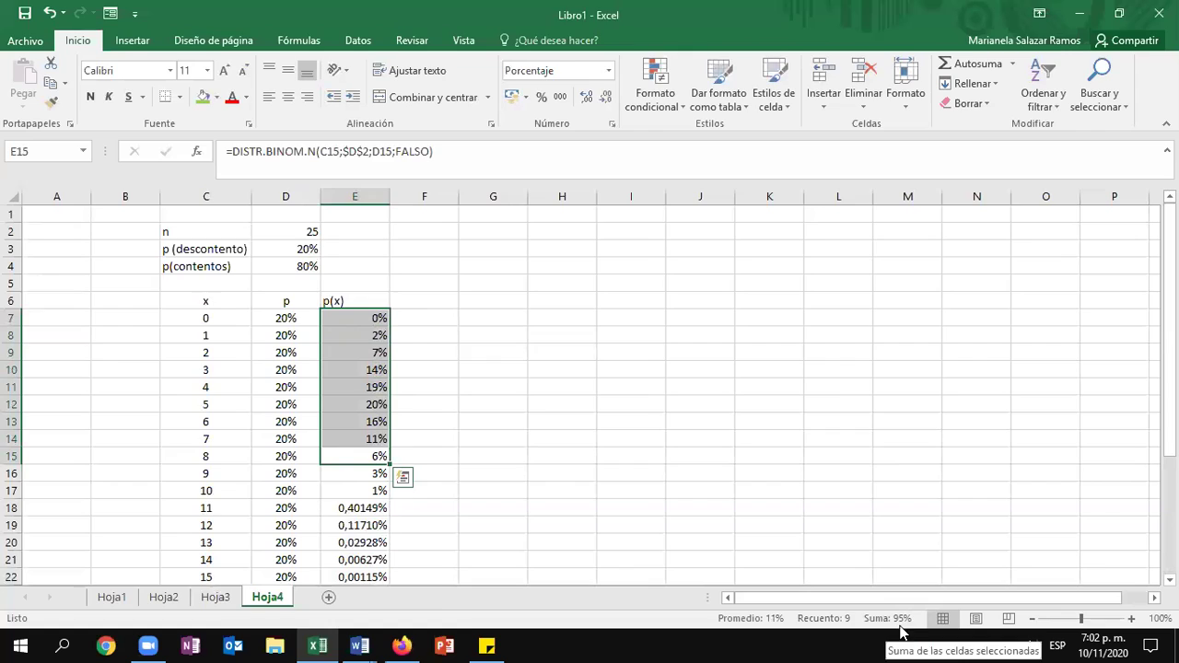
key("alt+Tab")
mouse_move(425, 446)
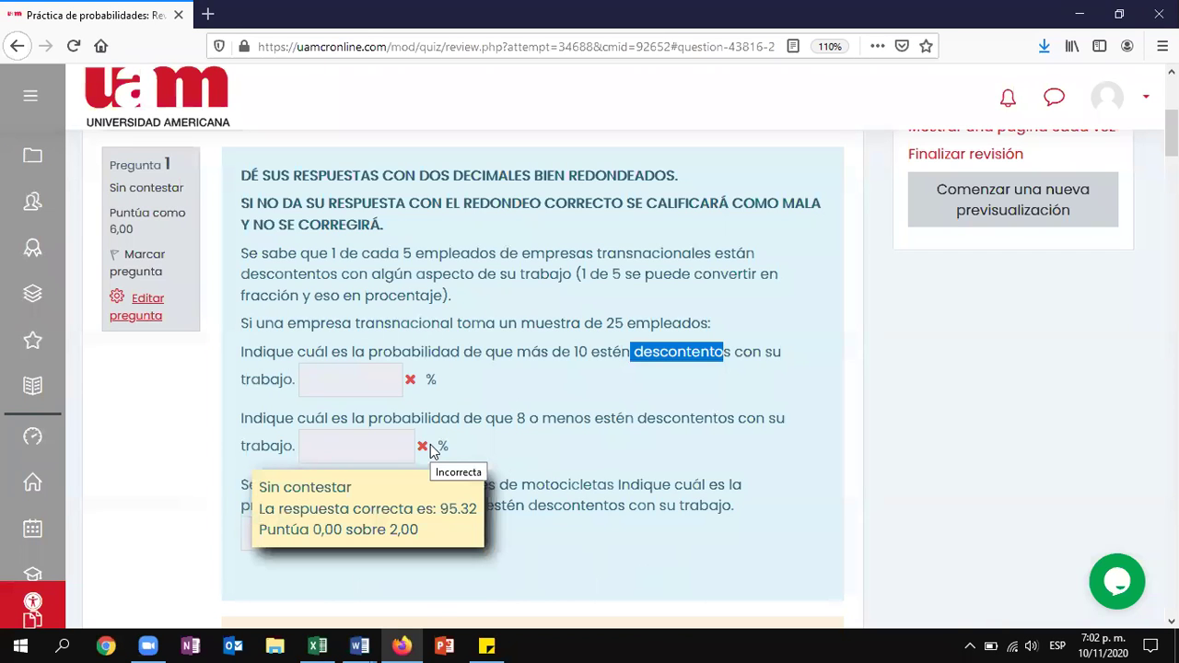
- Show the p(x) percentages in E7:E15 with two decimals and read their sum
key("alt+Tab")
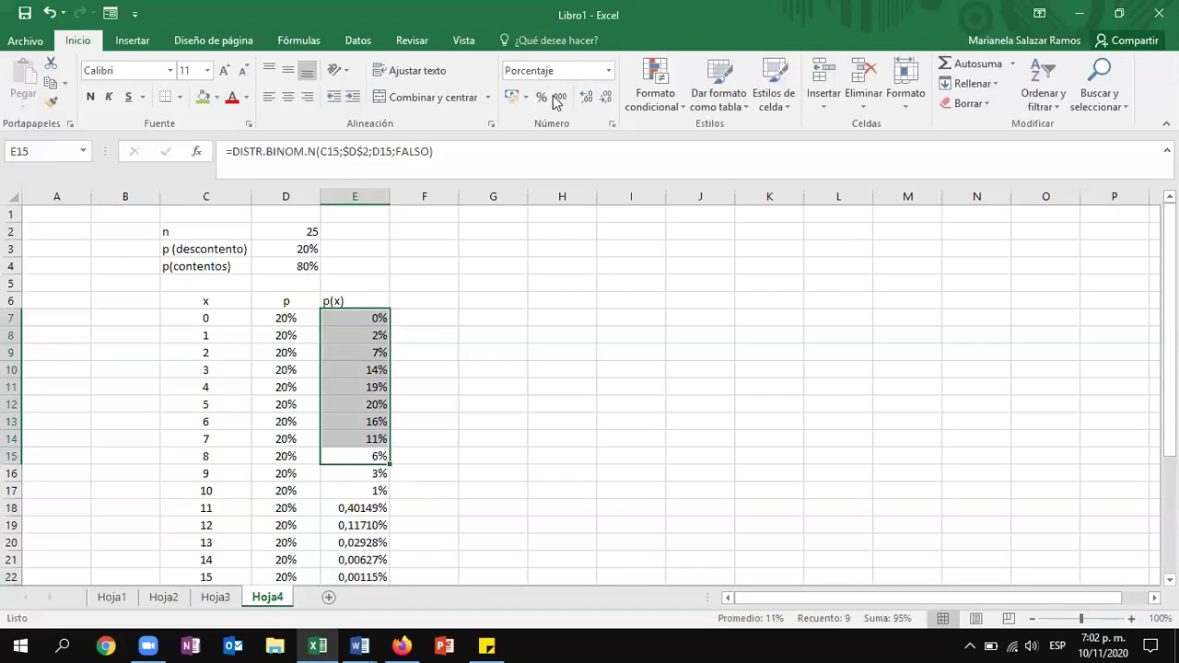
left_click(586, 99)
left_click(586, 99)
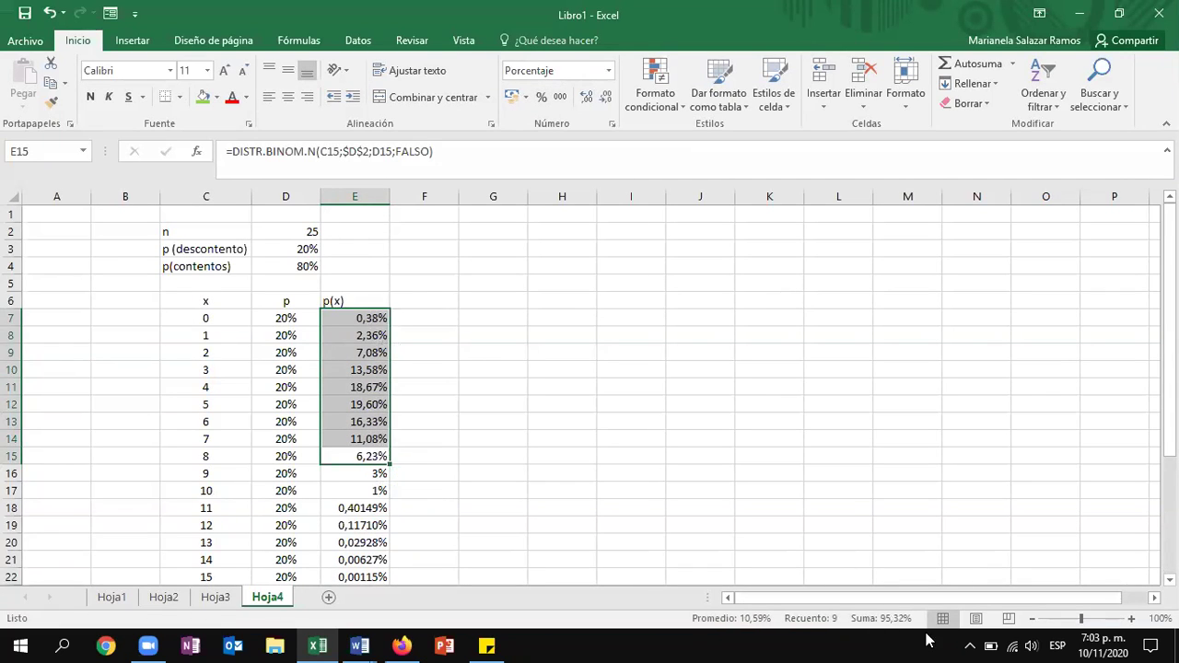
left_click(605, 99)
left_click(605, 99)
left_click(586, 99)
left_click(586, 98)
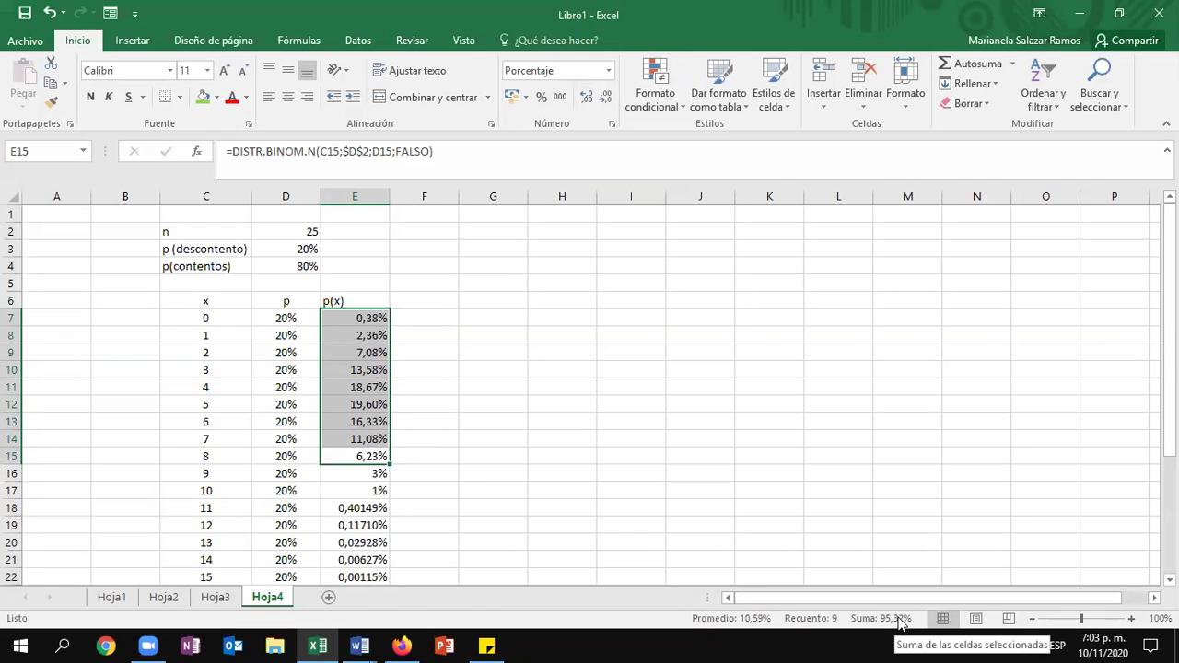
- Open question 1 of the quiz for editing and delete "Se revisan los últimos 25 accidentes de motocicletas" from its third part
key("alt+Tab")
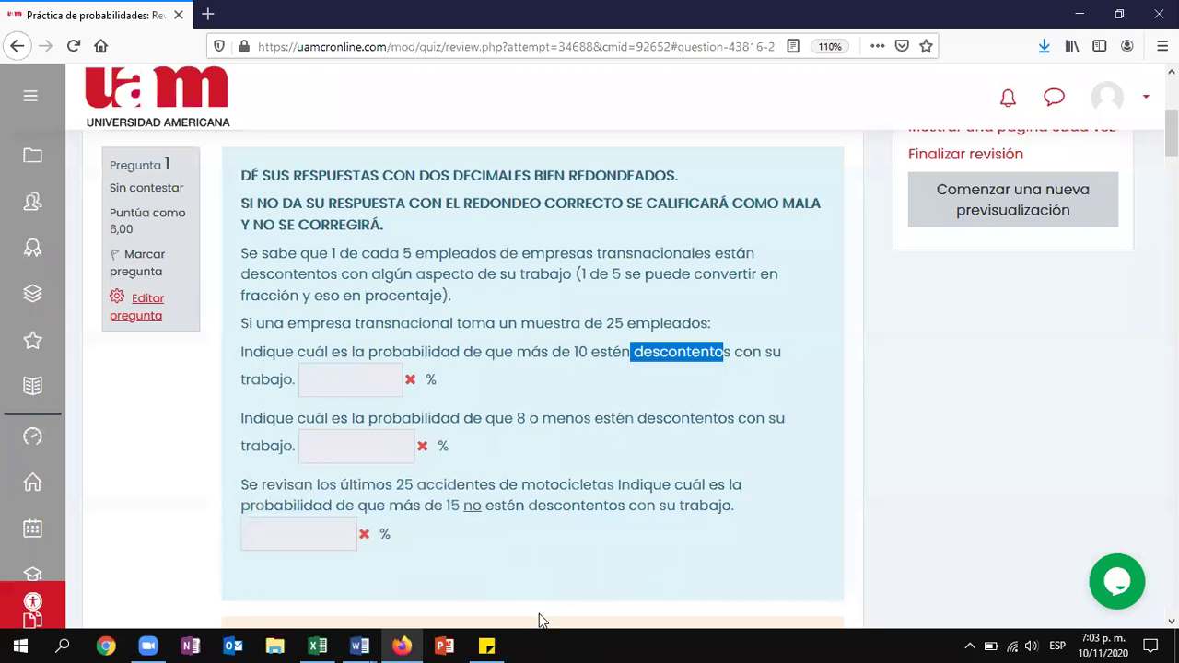
left_click(160, 317)
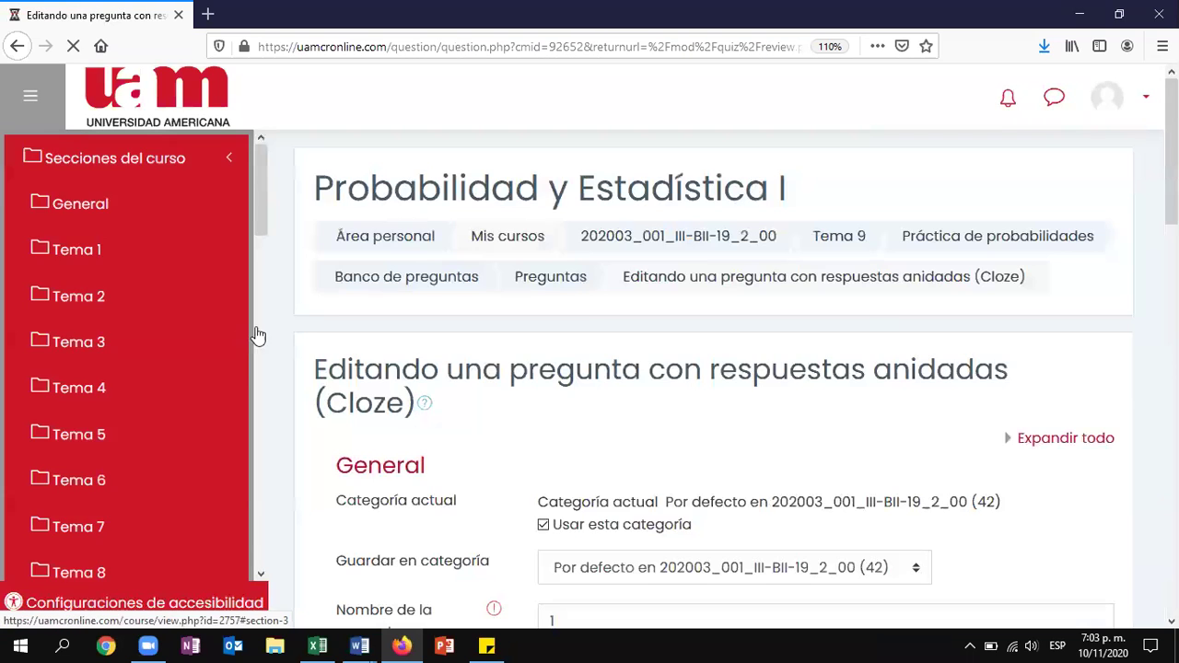
scroll(644, 386, "down", 15)
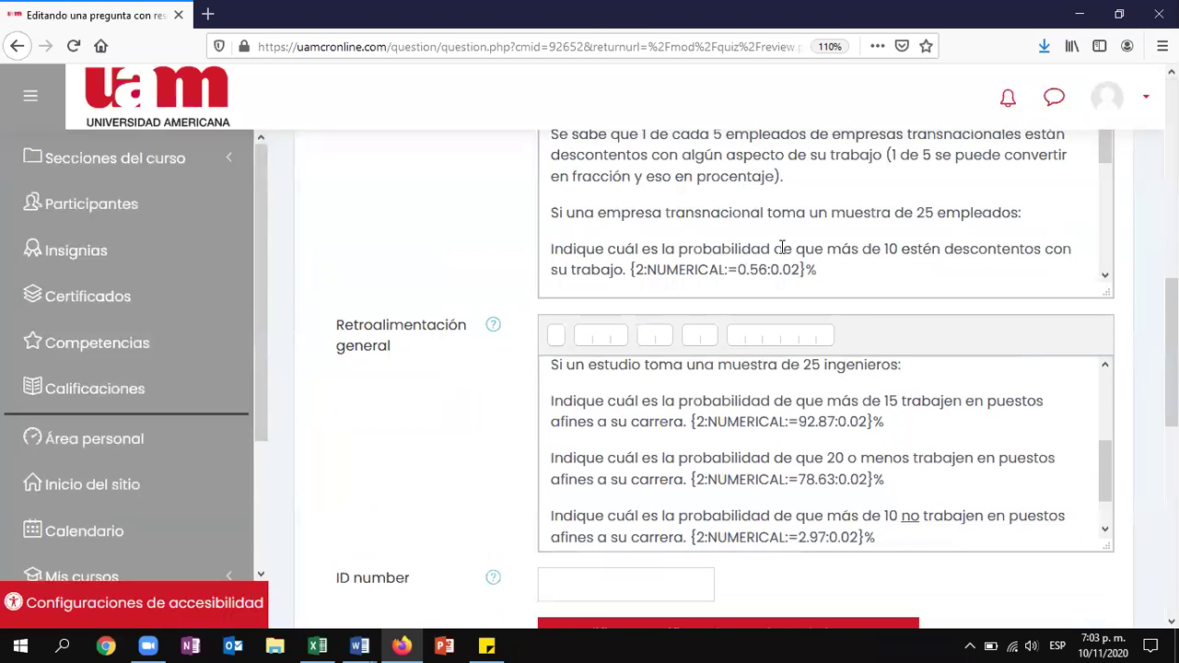
scroll(718, 221, "down", 5)
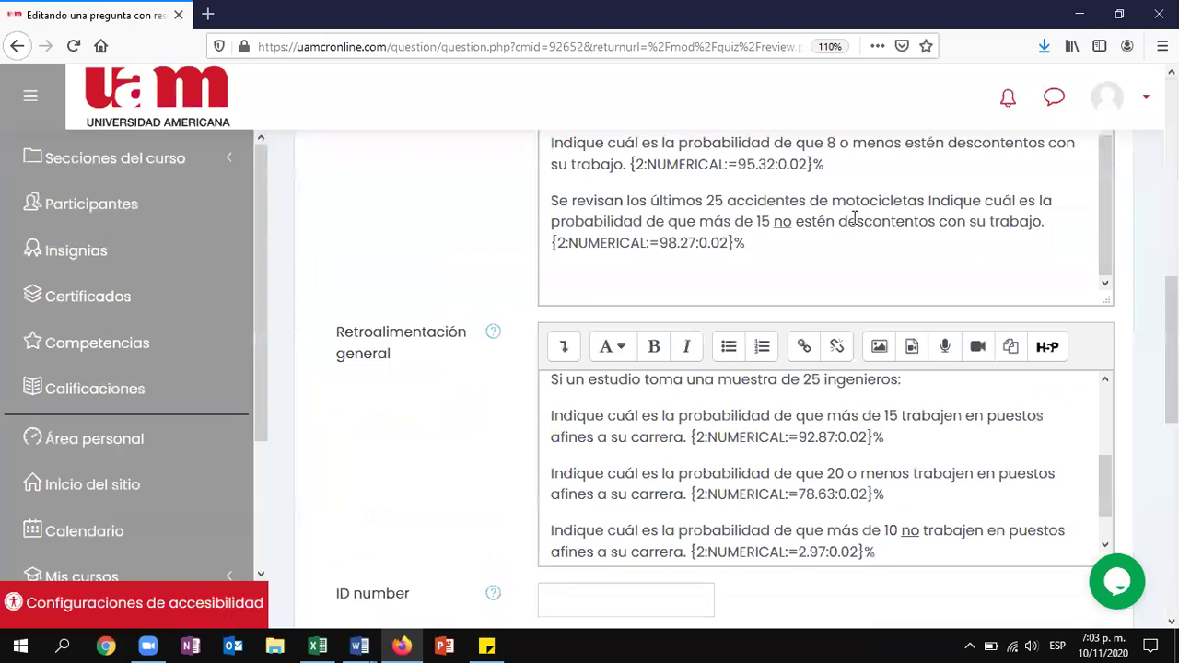
left_click_drag(551, 200, 925, 187)
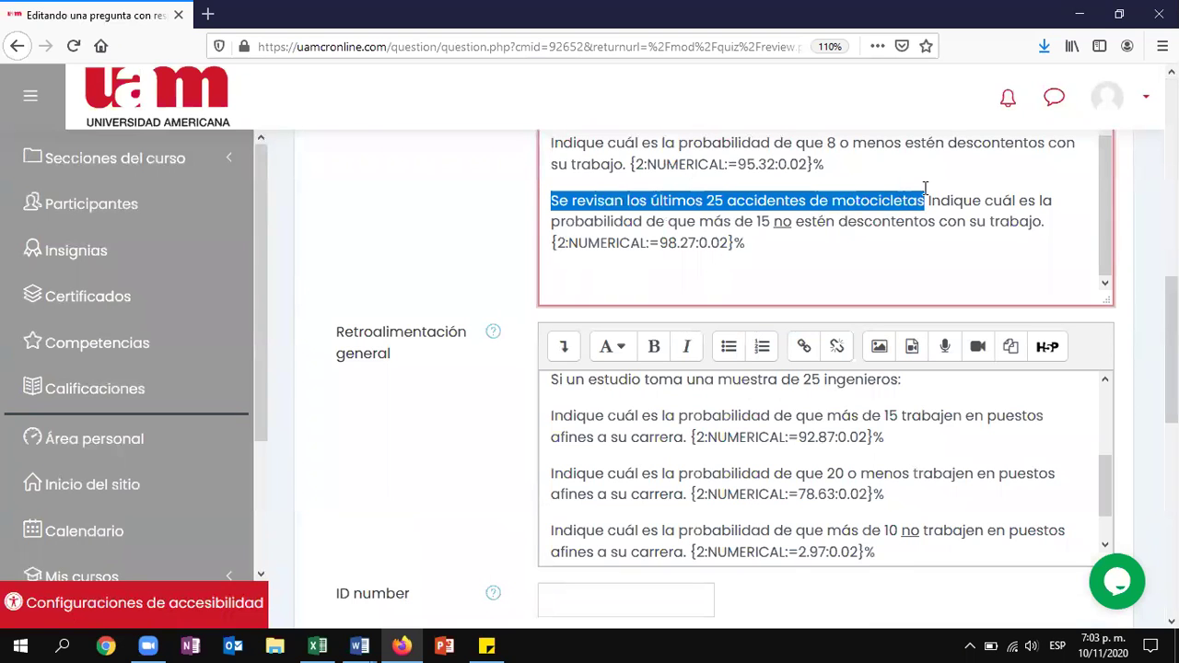
key("BackSpace")
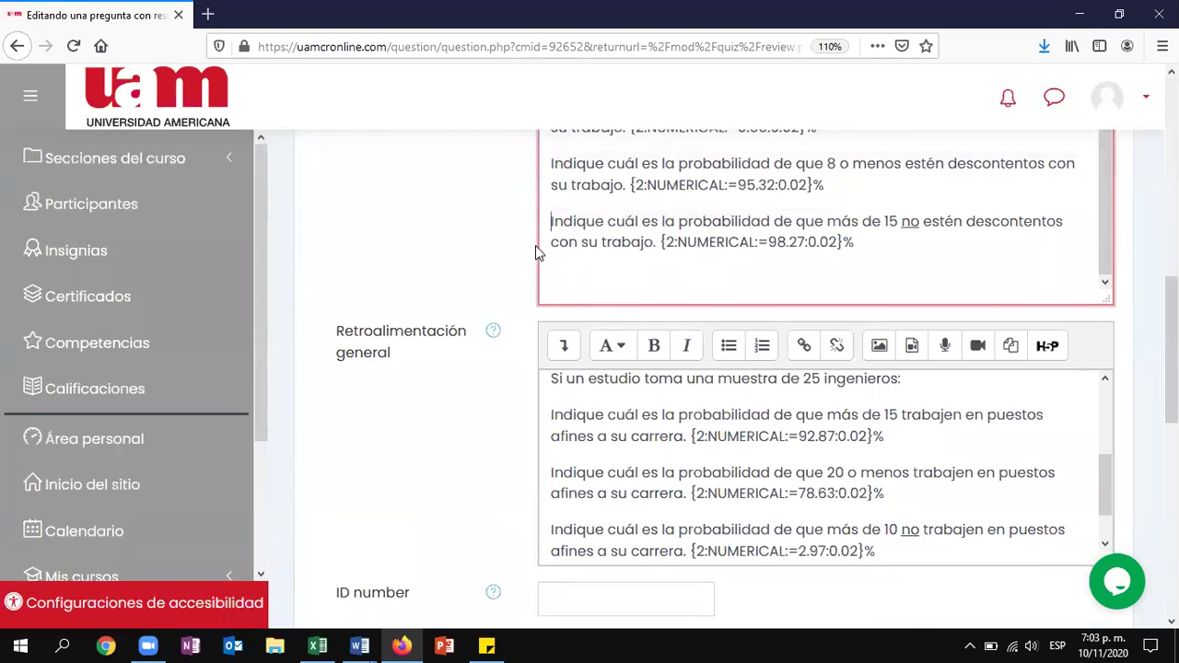
- Save the edited wording of question 1 and return to the quiz review at that question
scroll(535, 245, "down", 10)
left_click(660, 296)
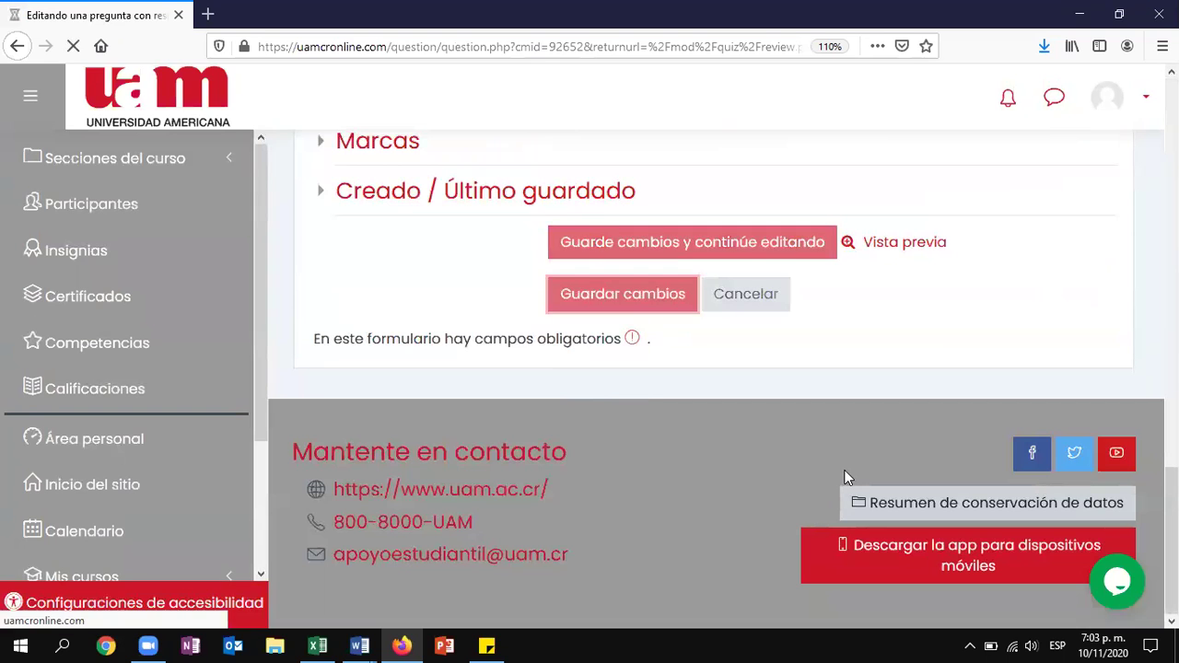
scroll(590, 458, "down", 5)
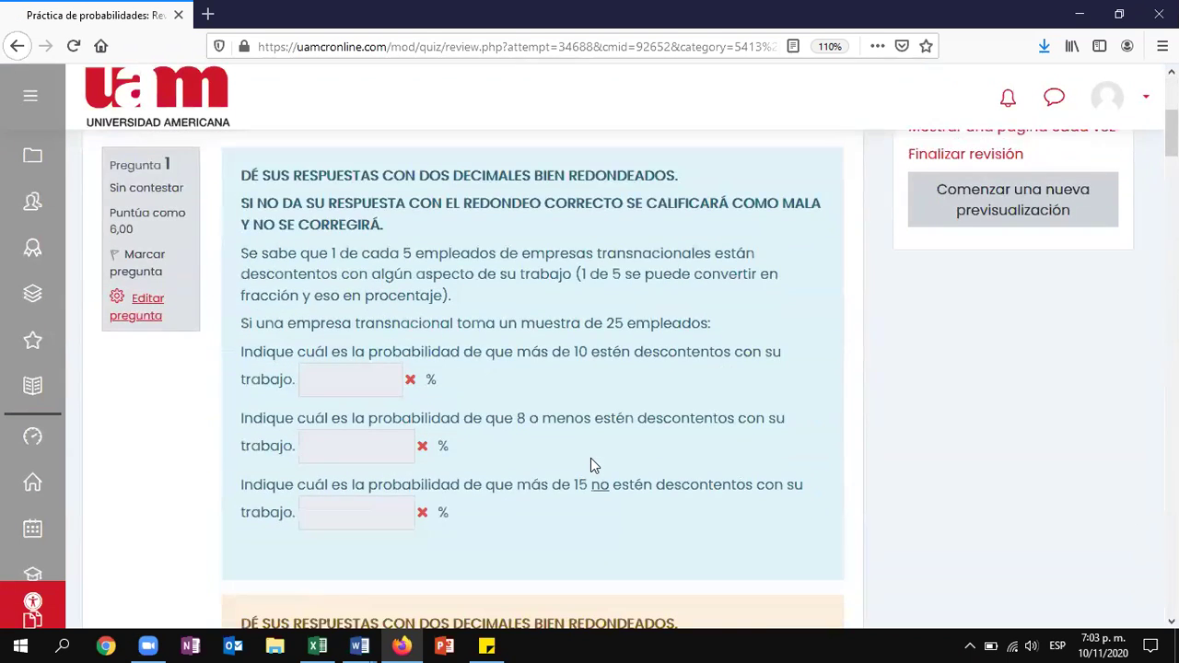
- Compare the third part of question 1 with the p (descontento) and p(contentos) values in the Excel sheet
mouse_move(311, 276)
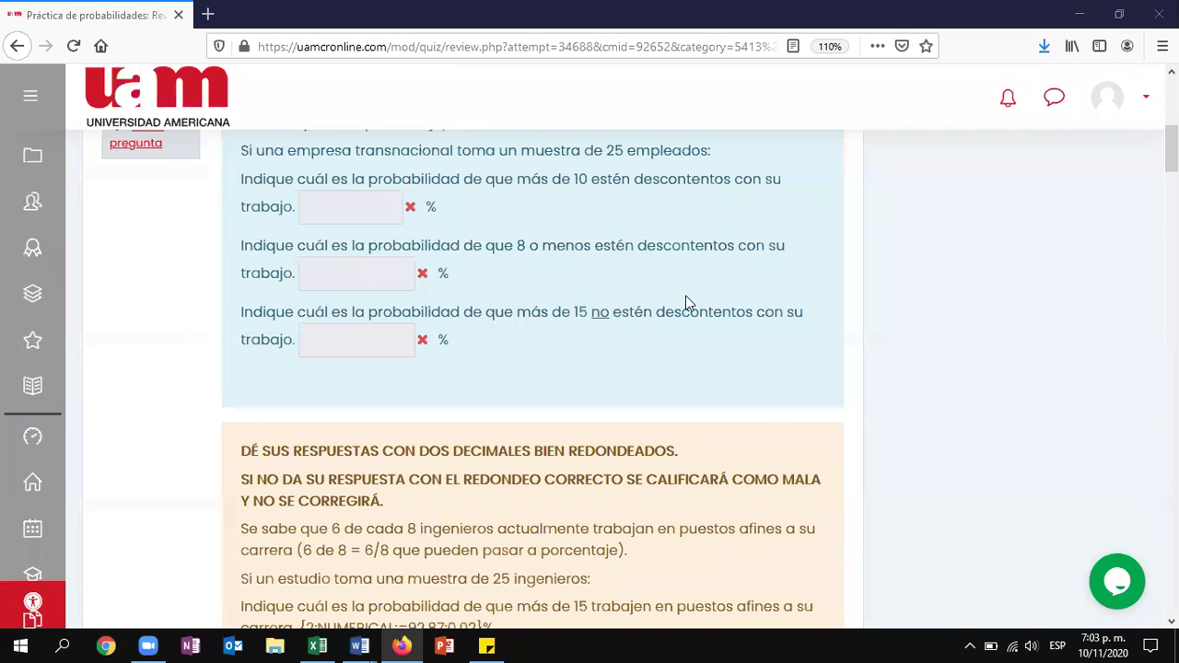
key("alt+Tab")
left_click(306, 265)
left_click(317, 247)
key("alt+Tab")
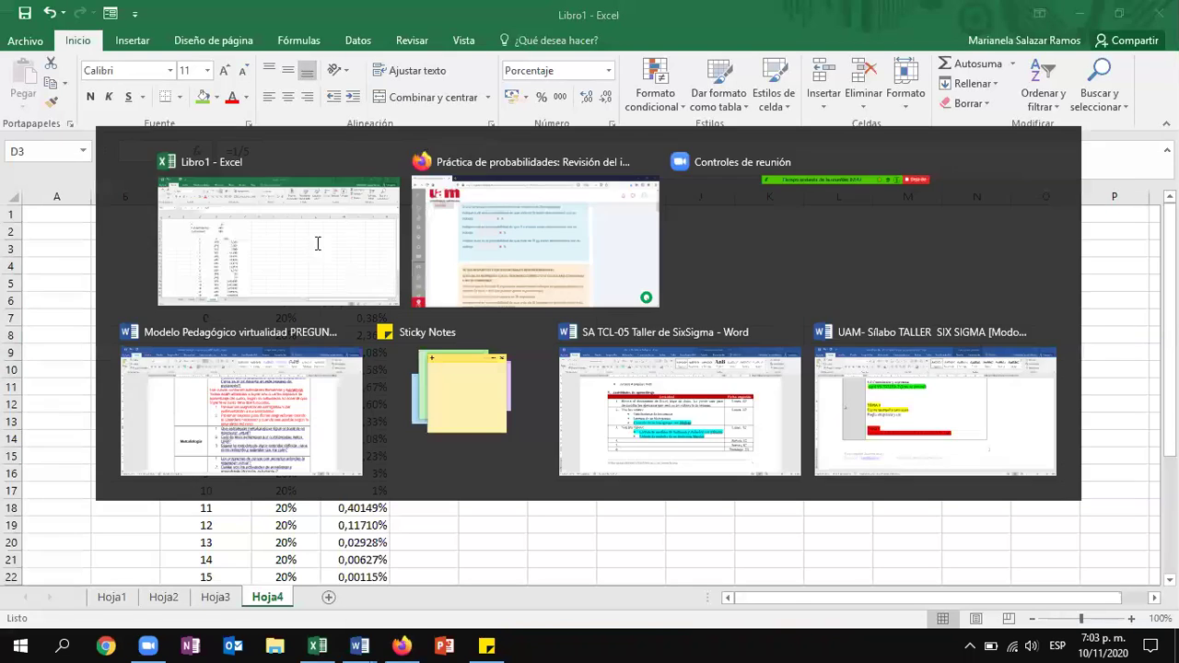
key("alt+Tab")
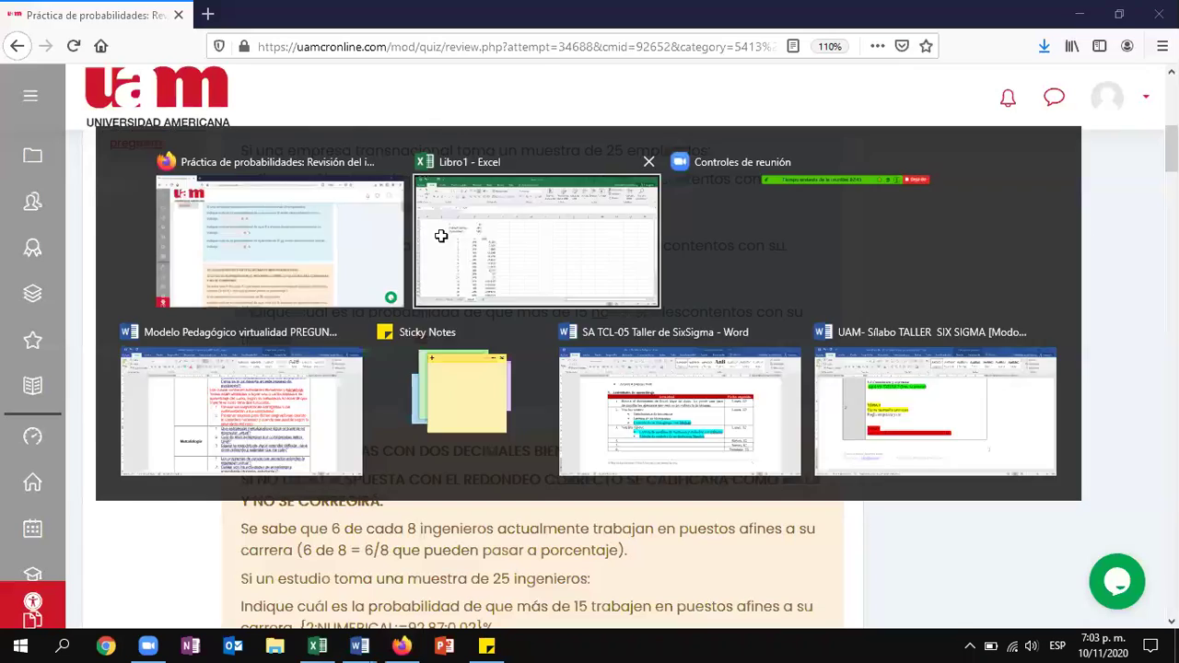
left_click(309, 265)
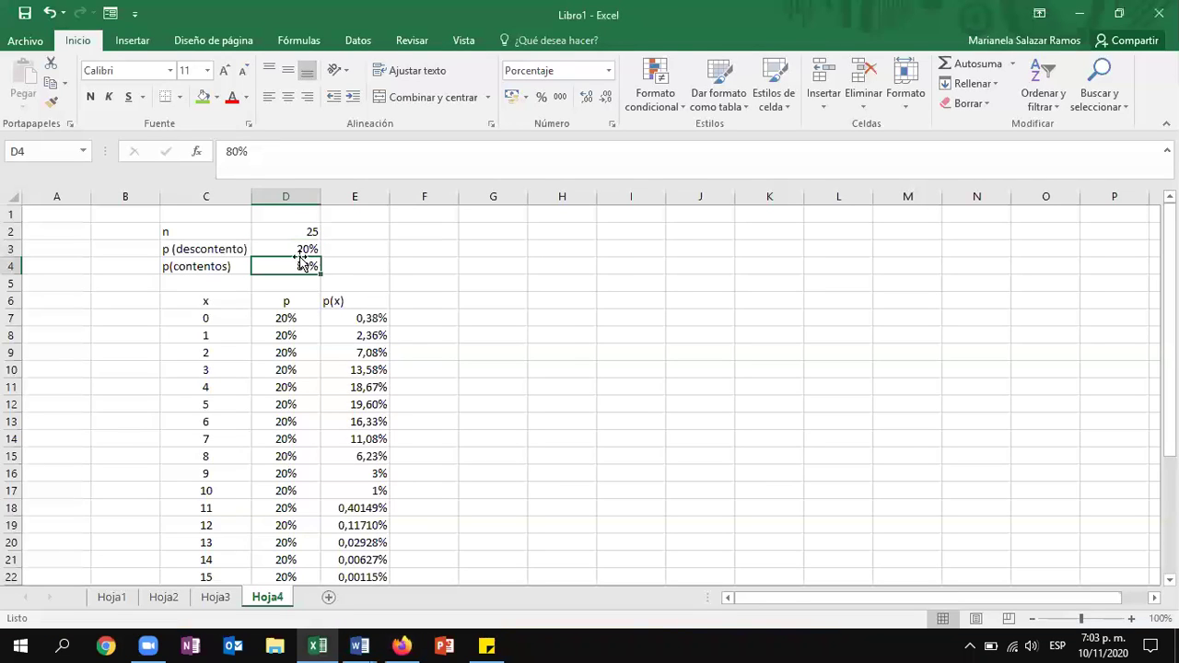
- Set the p column to 80% for x = 0 to 25, in cells D7:D32
left_click(300, 319)
type("80")
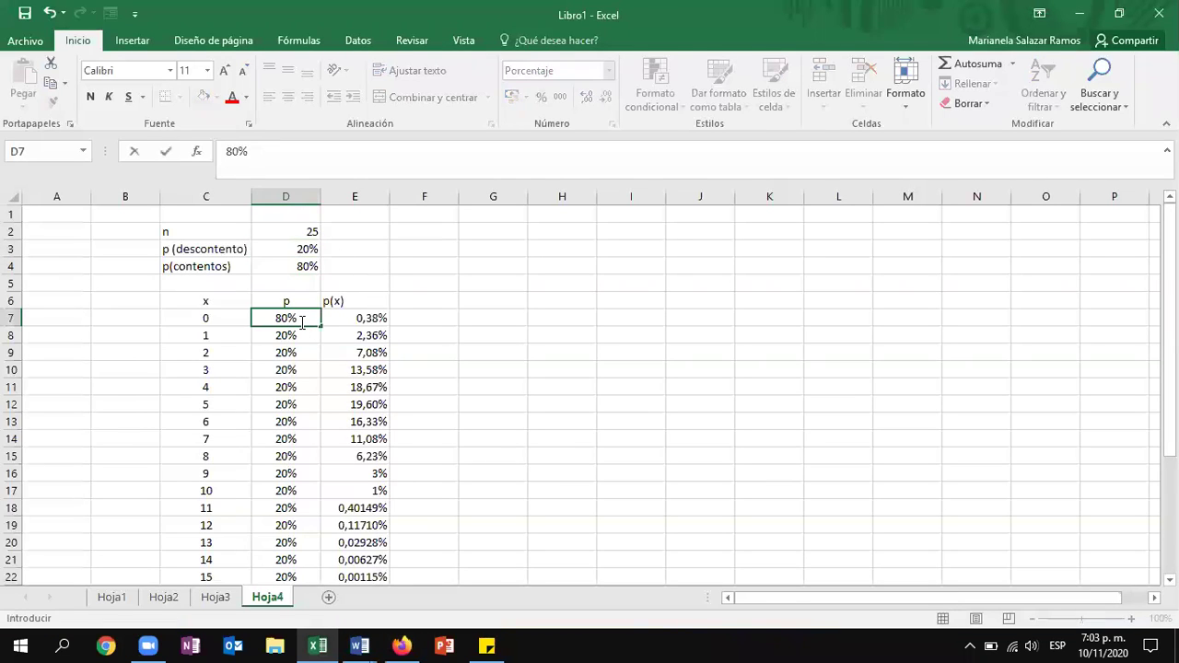
key("Return")
type("80")
key("Return")
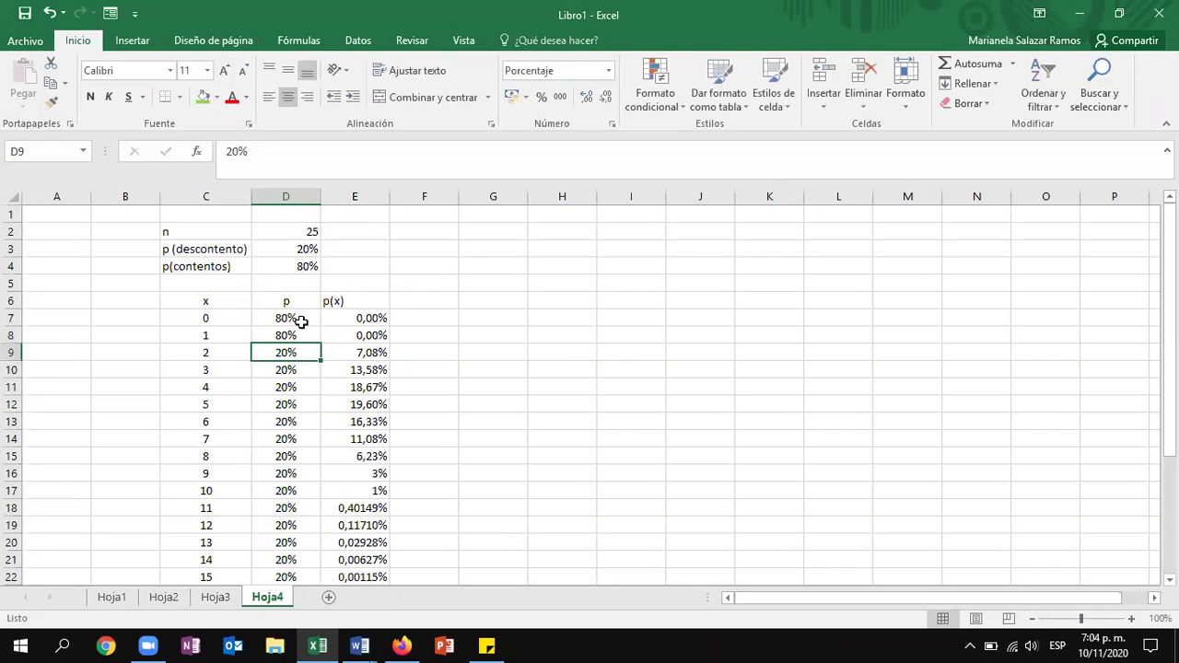
left_click_drag(298, 318, 314, 337)
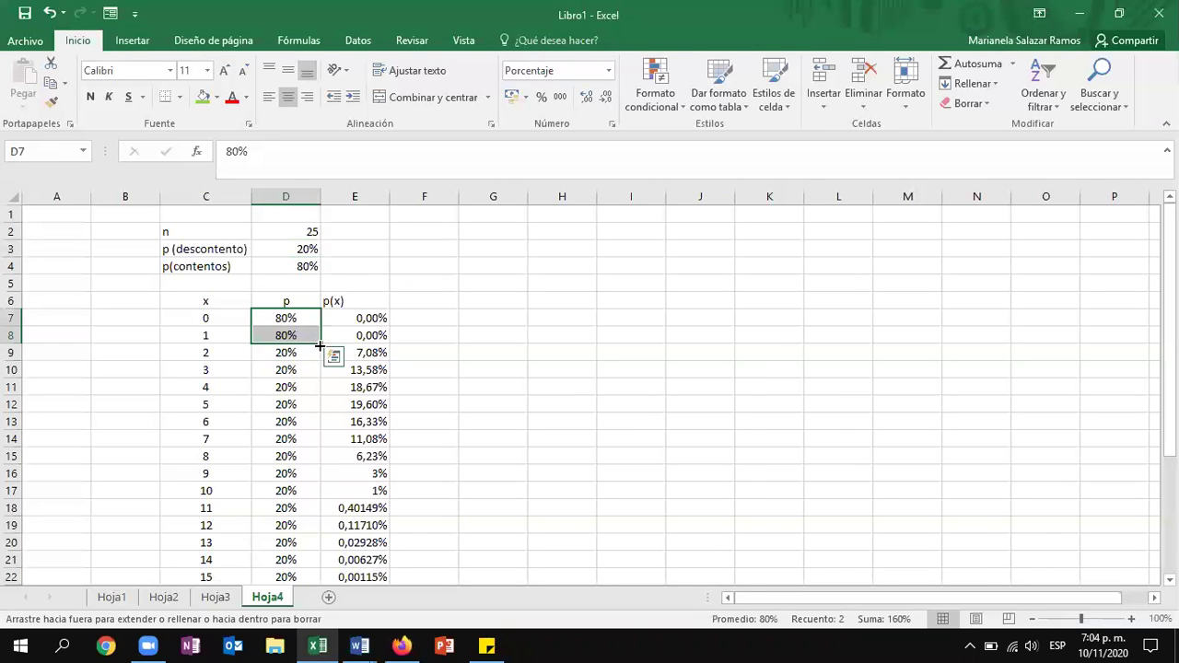
double_click(319, 343)
- Get the sum of p(x) for x = 16 to 25 and compare it with the quiz's answer for more than 15 not discontented
key("alt+Tab")
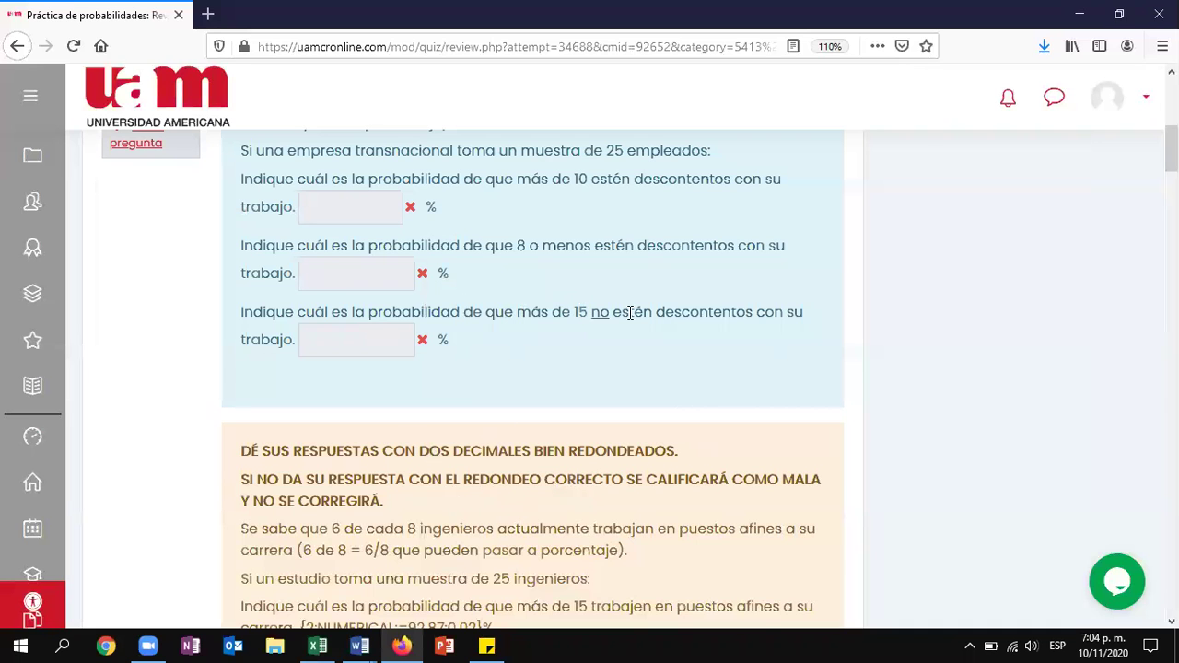
key("alt+Tab")
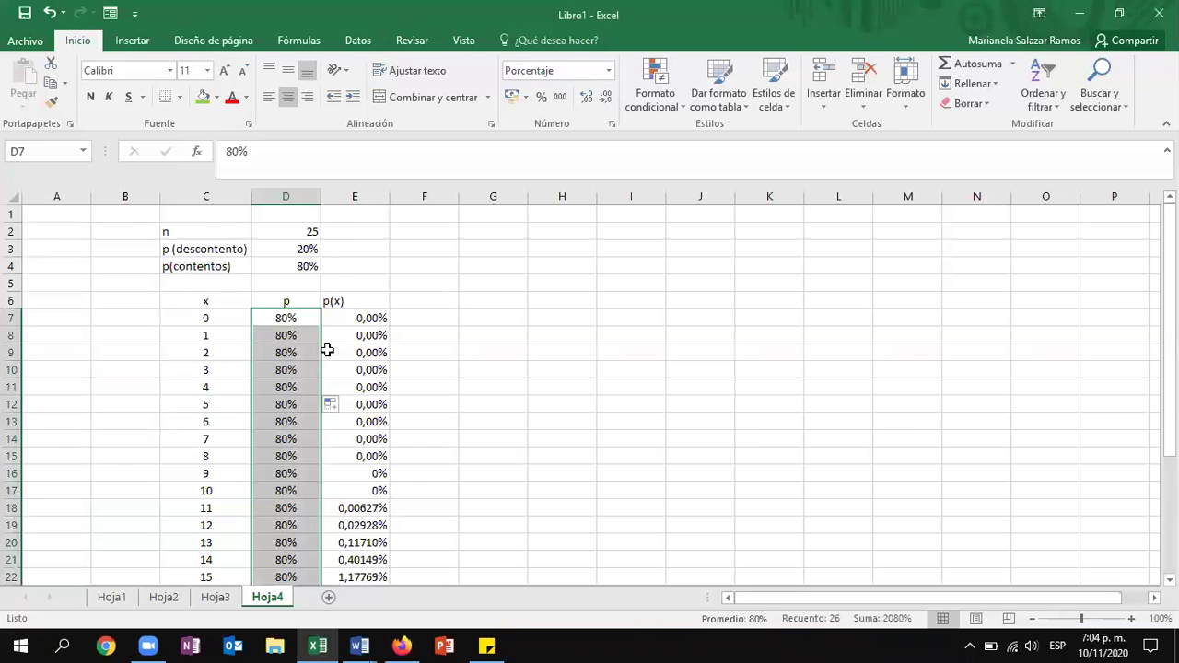
scroll(325, 354, "down", 4)
scroll(322, 368, "down", 3)
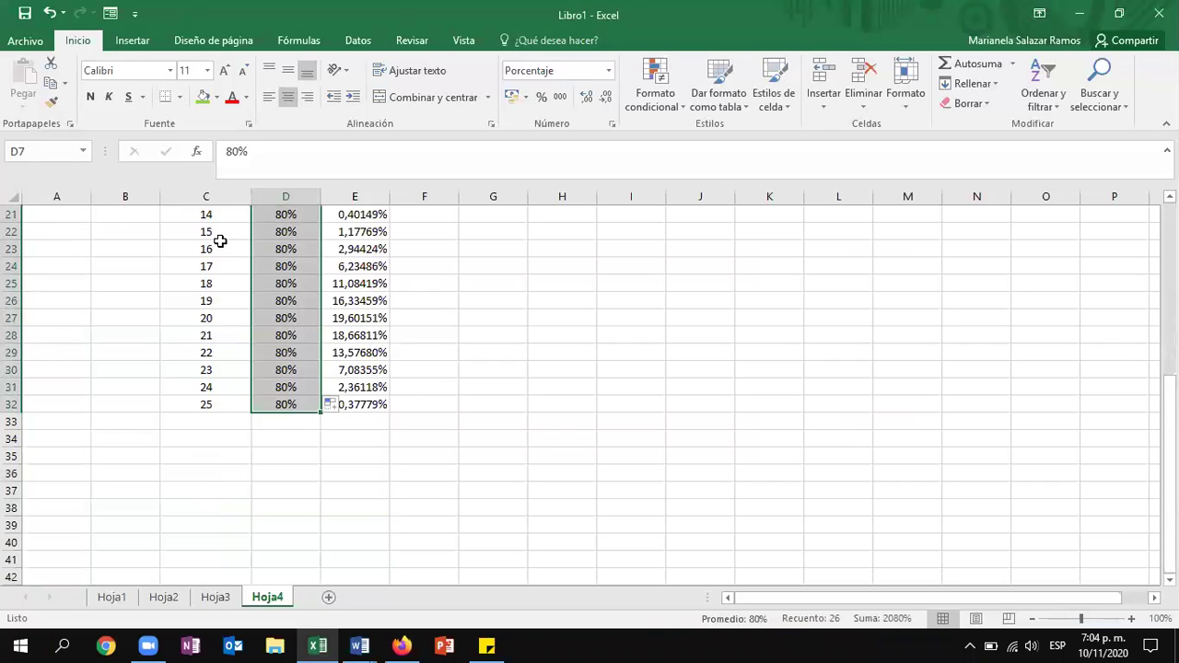
left_click_drag(221, 232, 346, 230)
left_click_drag(193, 250, 355, 405)
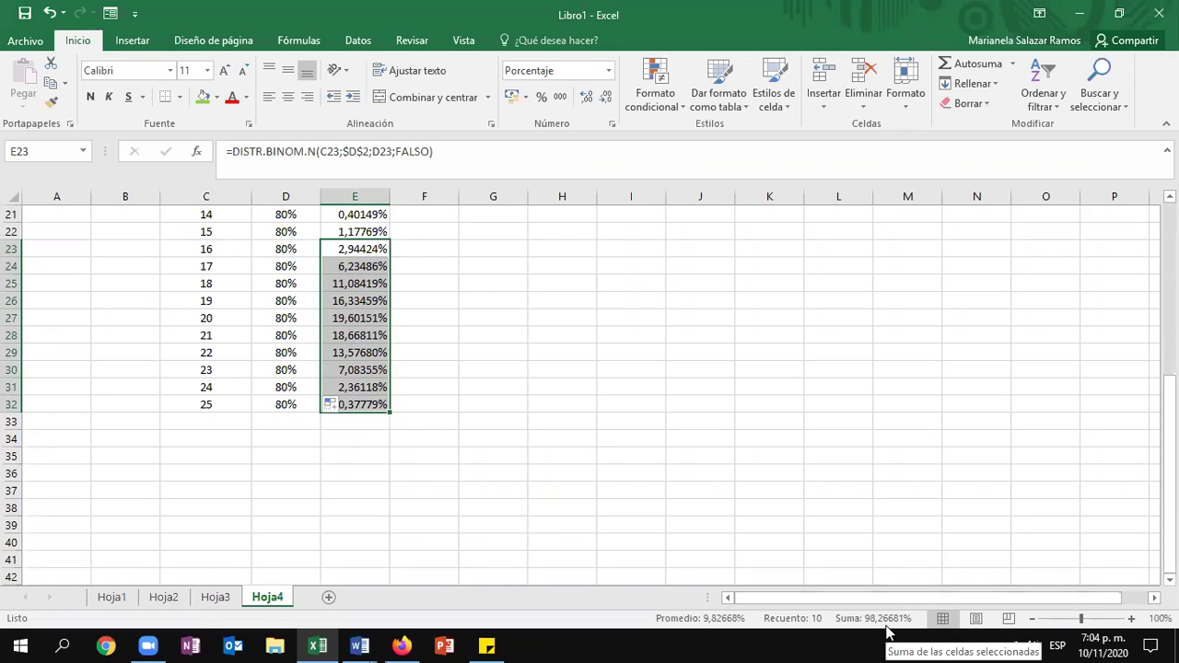
key("alt+Tab")
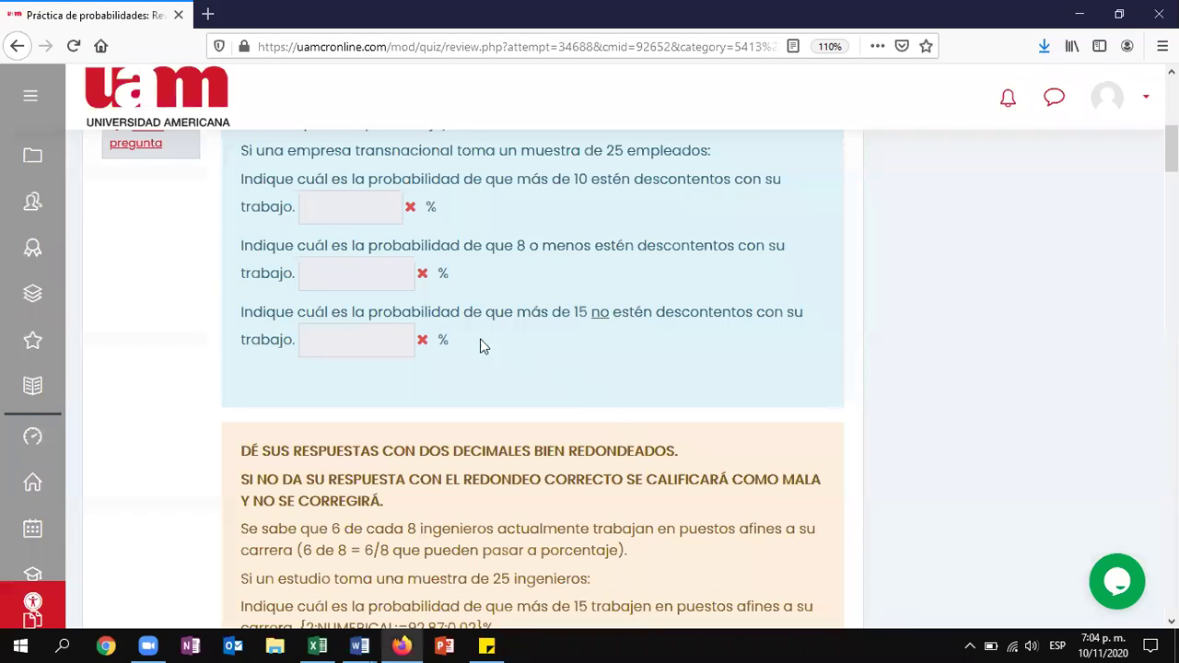
mouse_move(421, 340)
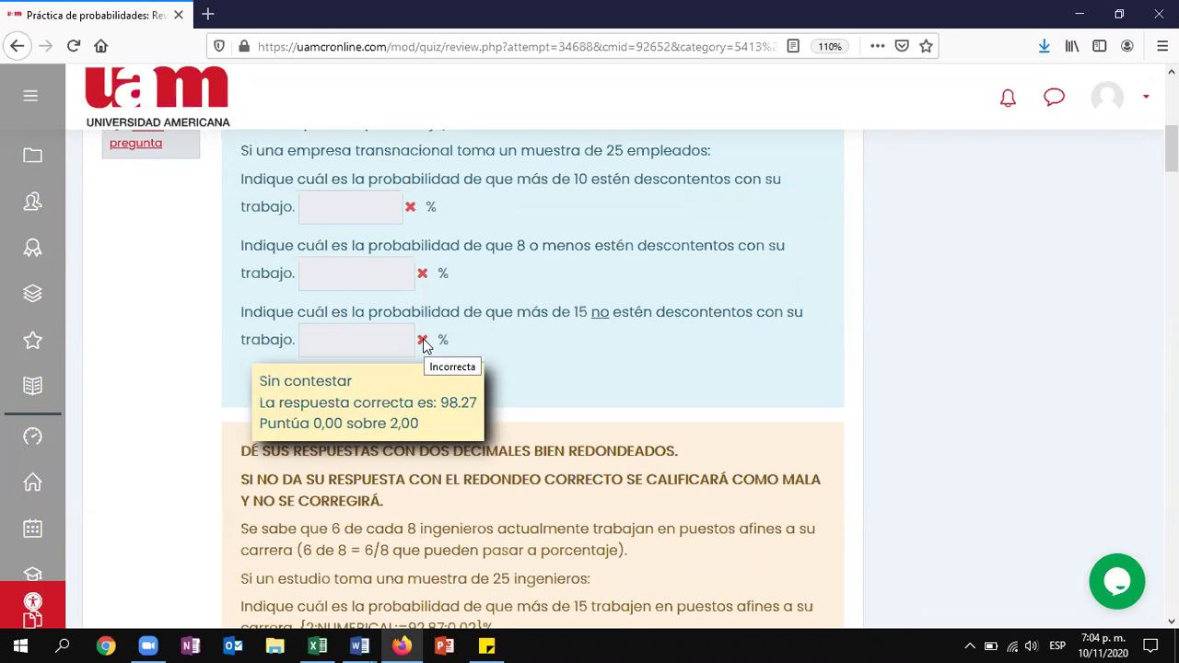
- Review question 1's instructions on two-decimal rounding and on incorrectly rounded answers, highlighting their text
scroll(847, 355, "up", 3)
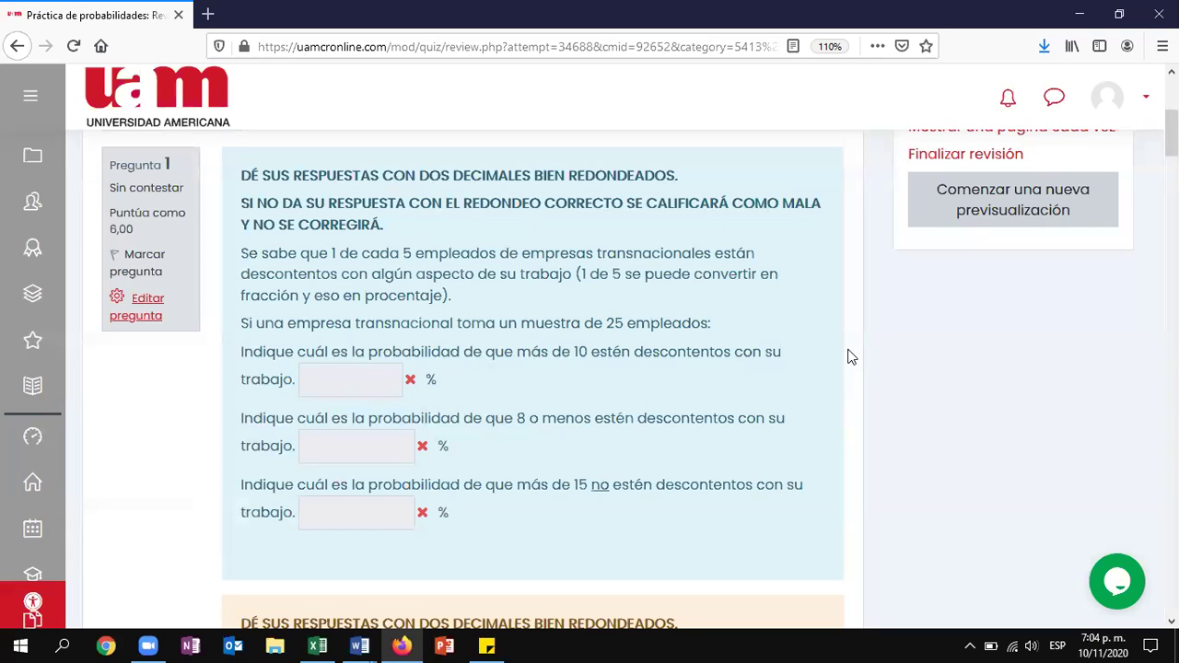
key("XF86AudioLowerVolume")
key("XF86AudioLowerVolume")
left_click_drag(692, 179, 217, 164)
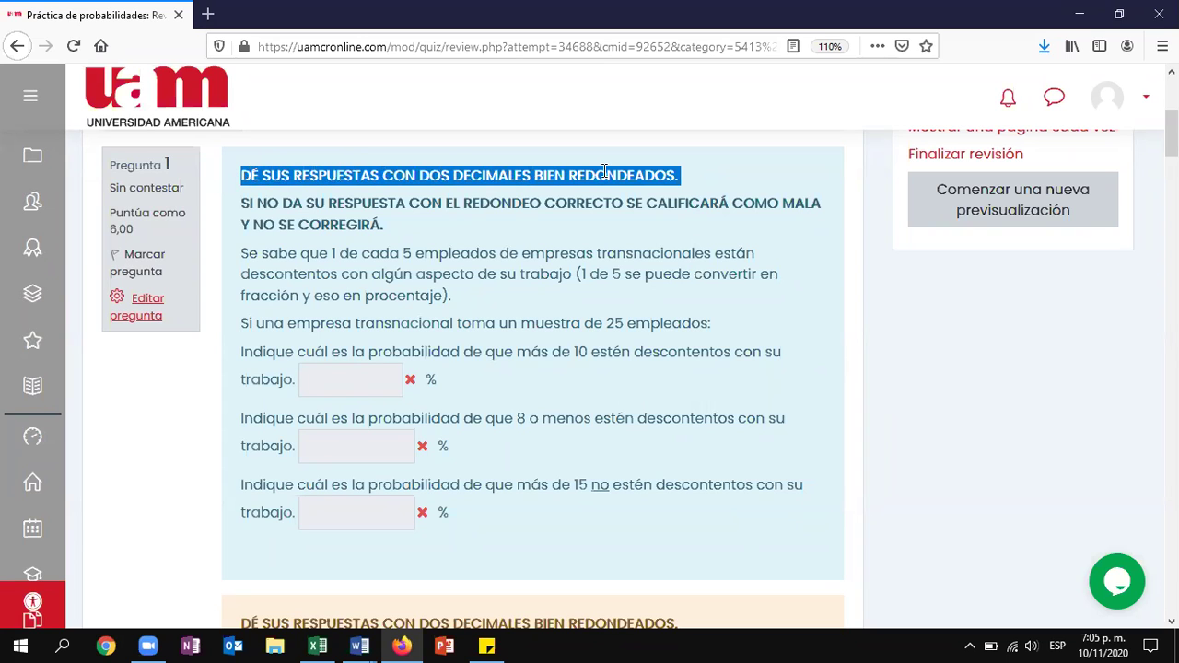
left_click_drag(427, 223, 346, 225)
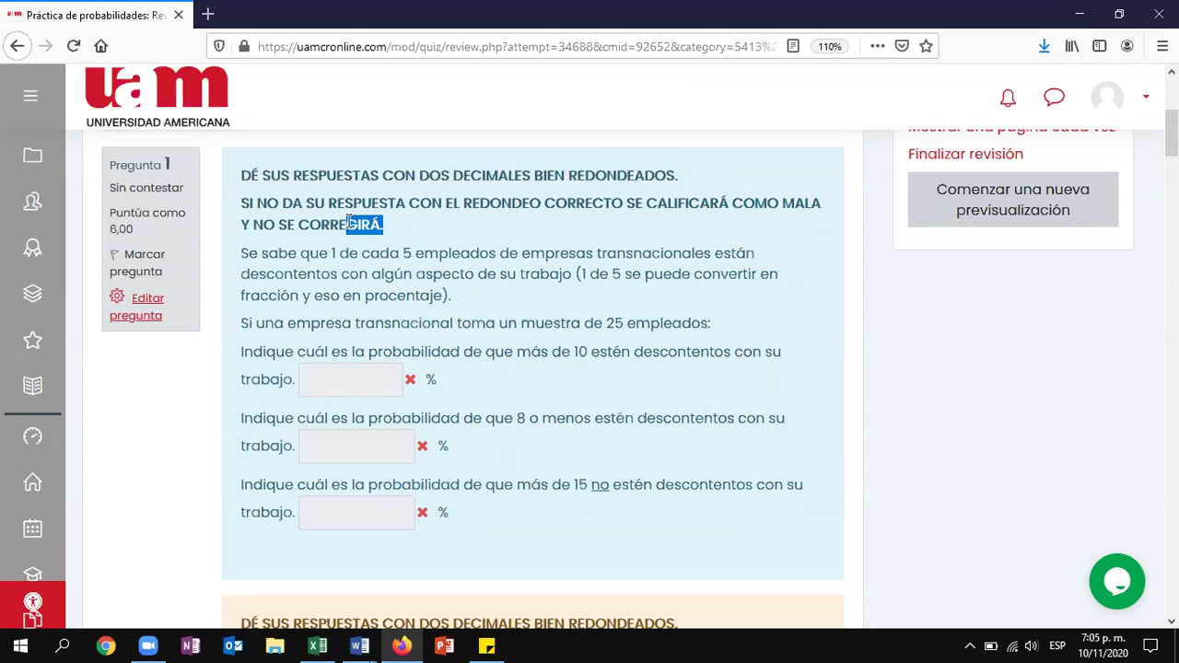